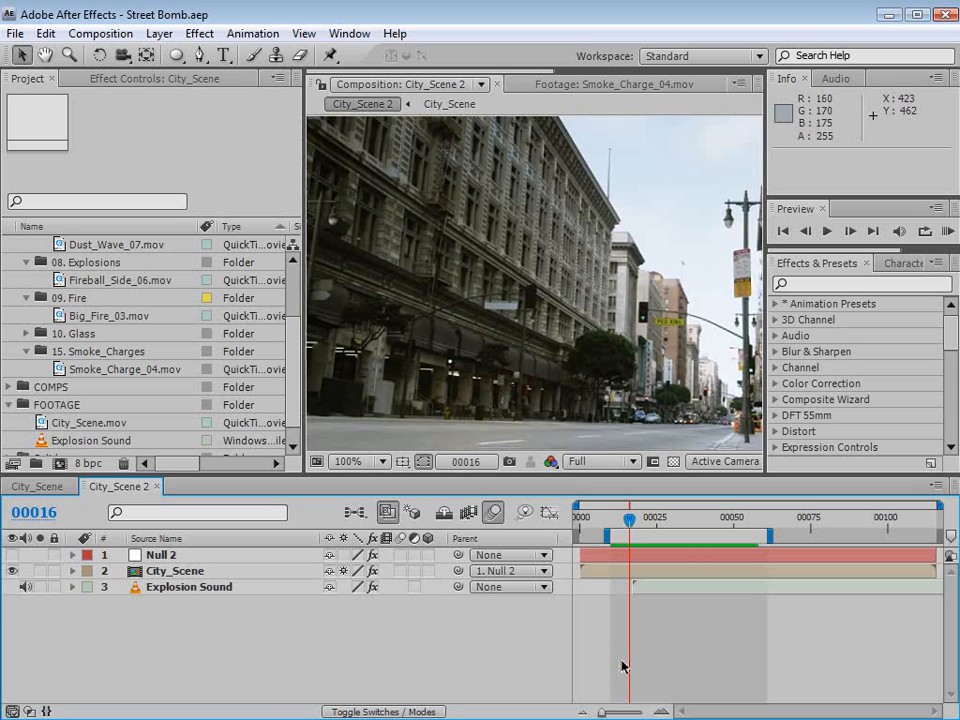
Preview the finished City_Scene 2 composition and examine the explosion at frames 23 and 47.
{"action": "key", "text": "KP_0"}
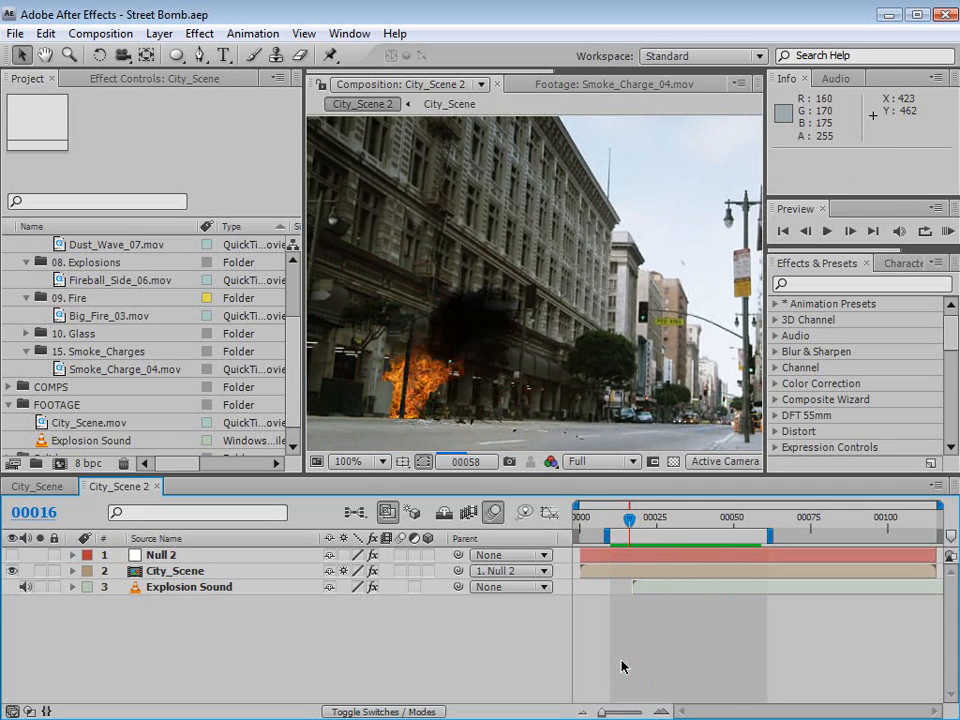
{"action": "left_click", "coordinate": [649, 514]}
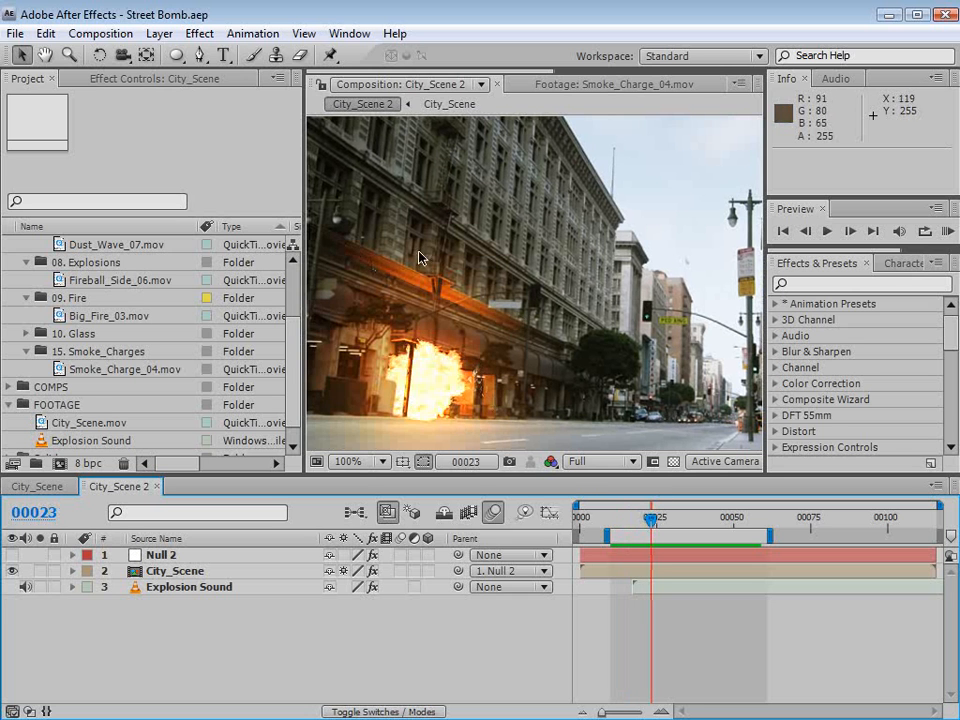
{"action": "left_click_drag", "start_coordinate": [651, 520], "coordinate": [727, 526]}
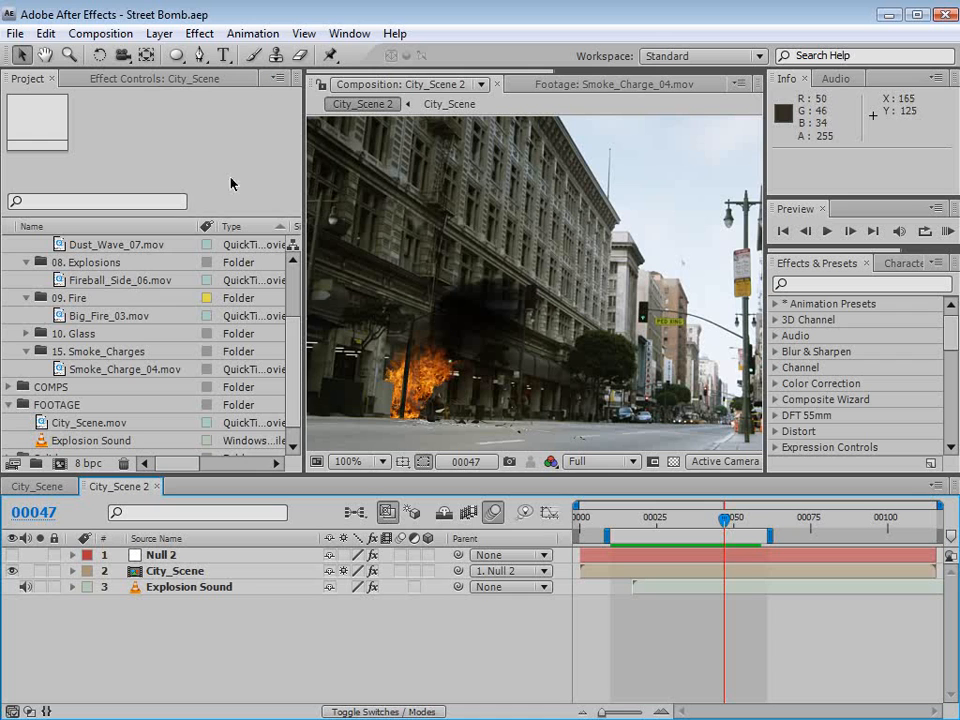
Collapse the 03. Debris, 07. Dust_Elements, 08. Explosions and 09. Fire folders inside Action Essentials 2.
{"action": "scroll", "coordinate": [297, 313], "scroll_direction": "up", "scroll_amount": 3}
{"action": "left_click", "coordinate": [26, 263]}
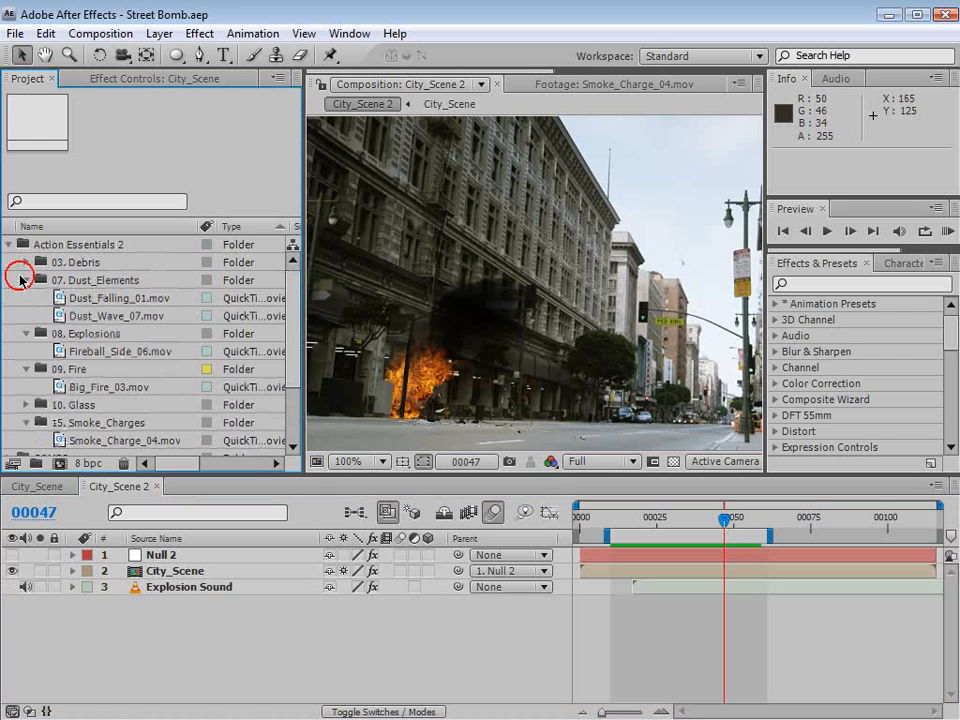
{"action": "left_click", "coordinate": [24, 281]}
{"action": "left_click", "coordinate": [22, 299]}
{"action": "left_click", "coordinate": [22, 320]}
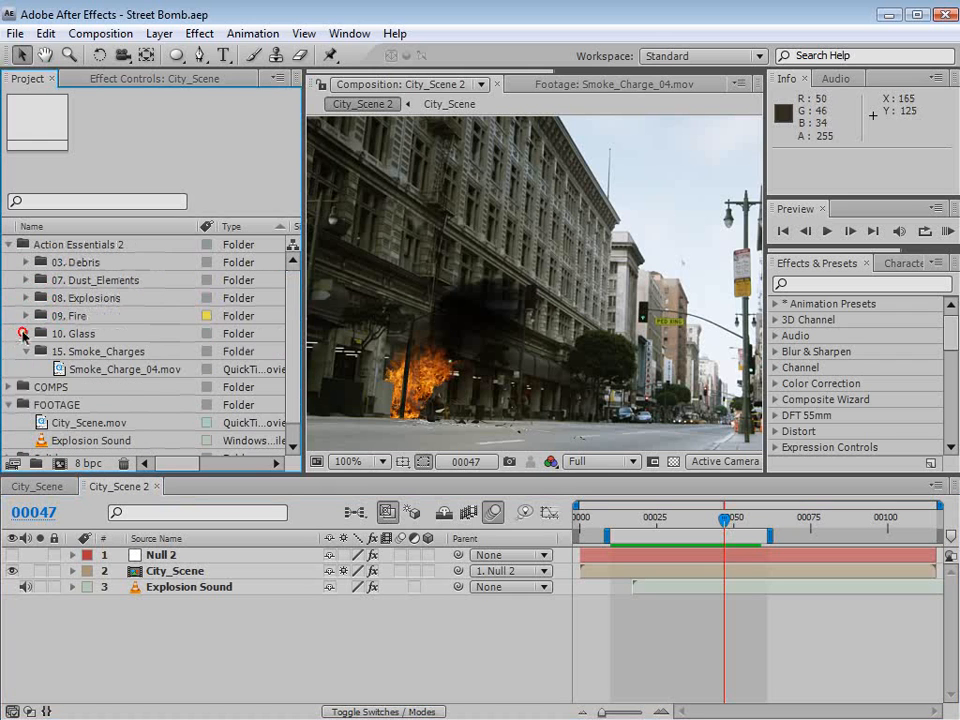
{"action": "left_click", "coordinate": [22, 334]}
{"action": "left_click", "coordinate": [22, 333]}
Create a new composition from the City_Scene.mov footage.
{"action": "left_click", "coordinate": [63, 405]}
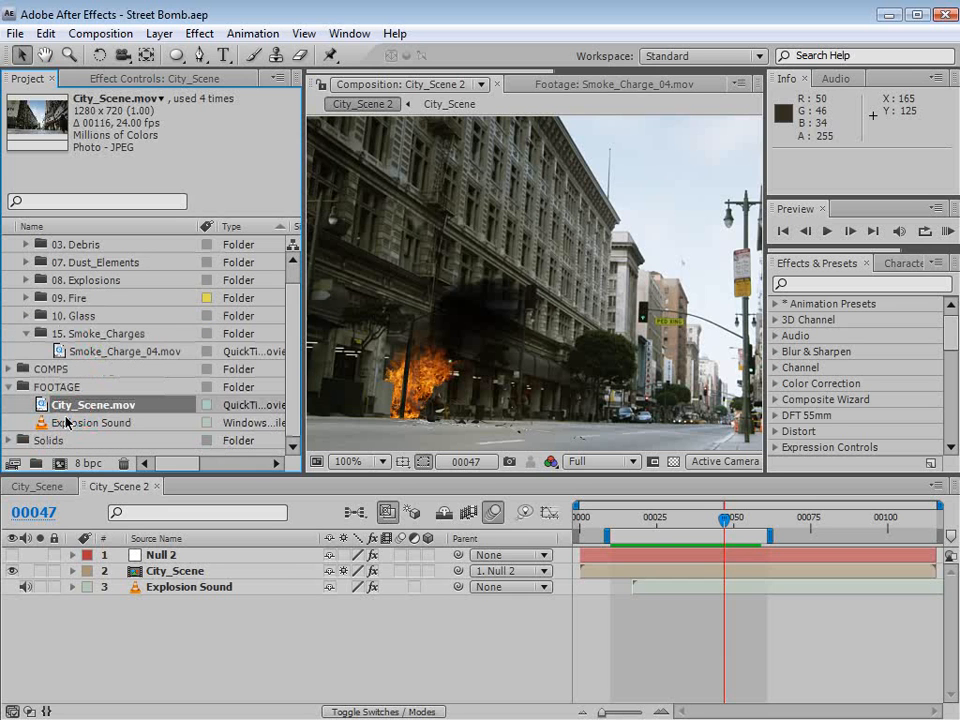
{"action": "left_click_drag", "start_coordinate": [95, 415], "coordinate": [62, 460]}
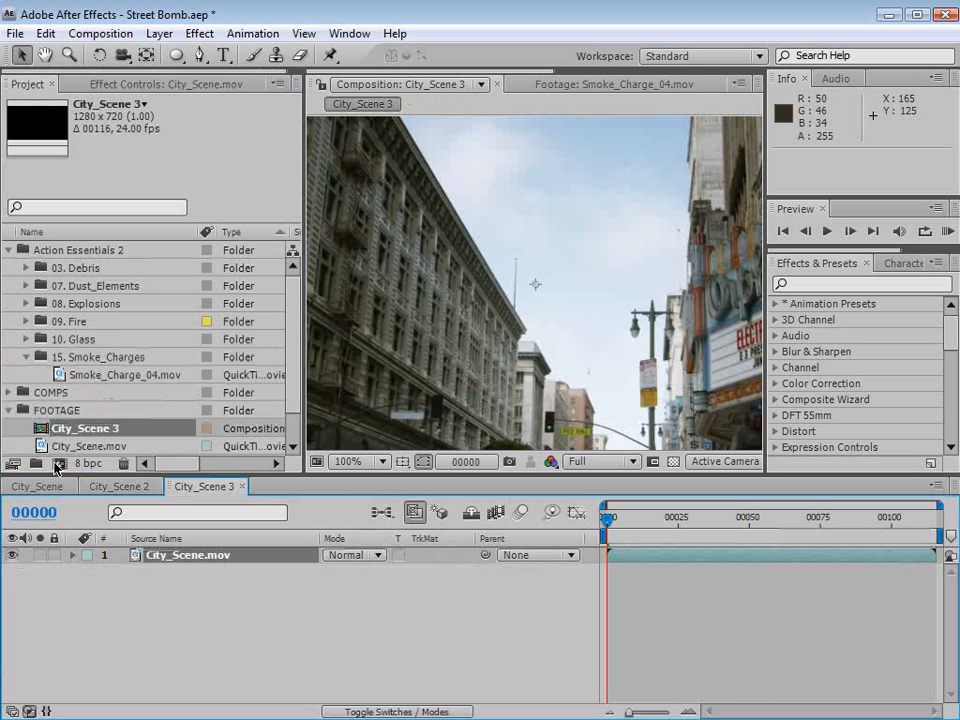
{"action": "scroll", "coordinate": [648, 339], "scroll_direction": "down", "scroll_amount": 4}
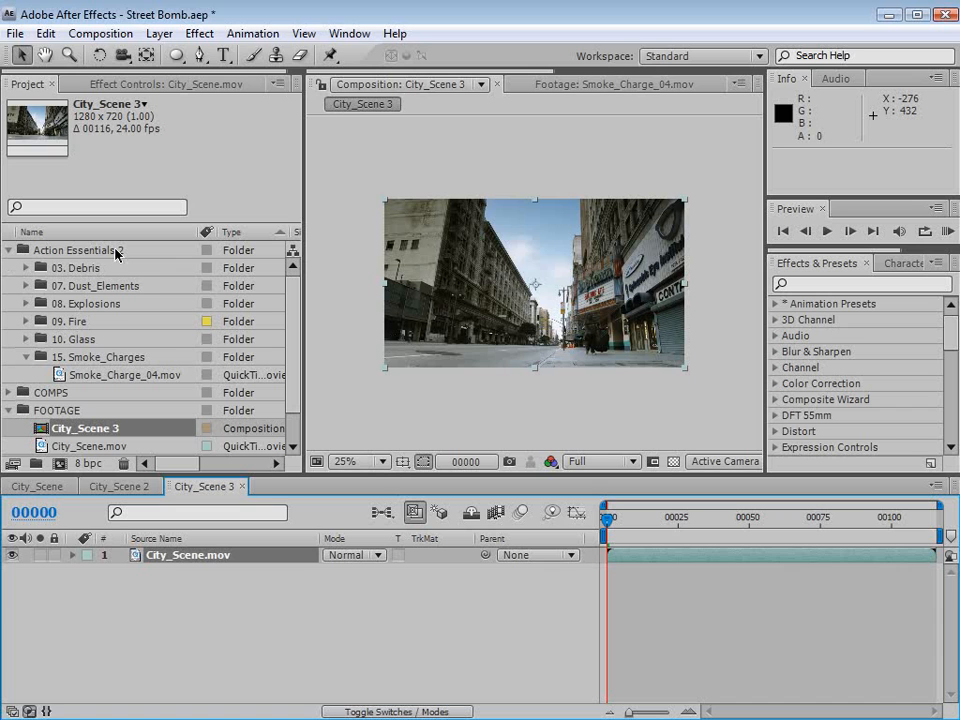
Add Fireball_Side_06.mov from the 08. Explosions folder to the composition, above City_Scene.mov.
{"action": "left_click", "coordinate": [25, 304]}
{"action": "left_click", "coordinate": [107, 325]}
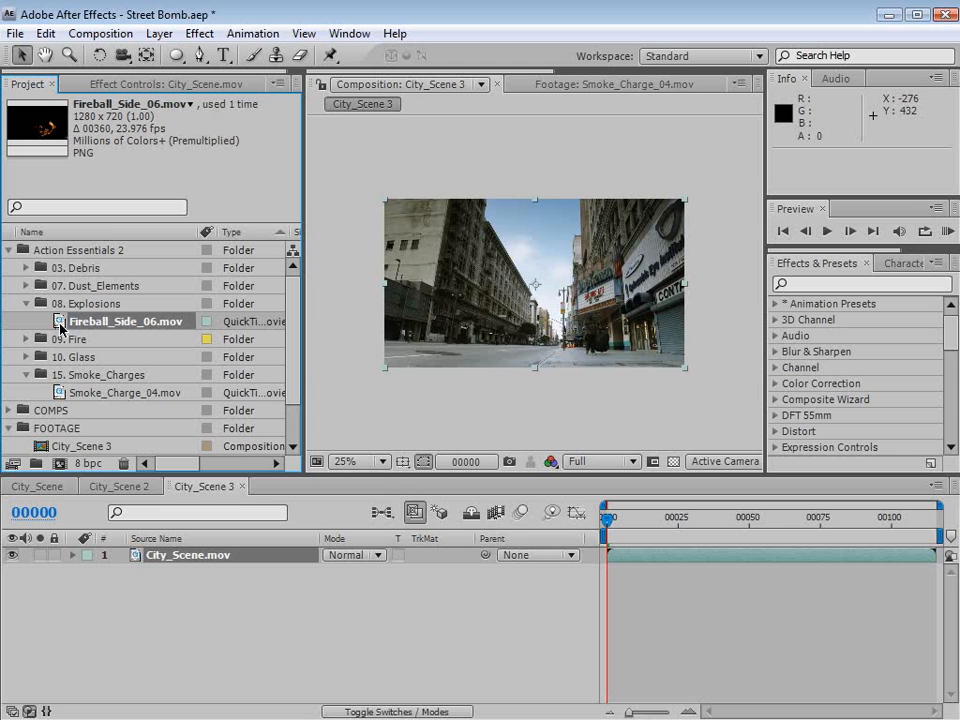
{"action": "left_click_drag", "start_coordinate": [60, 328], "coordinate": [533, 287]}
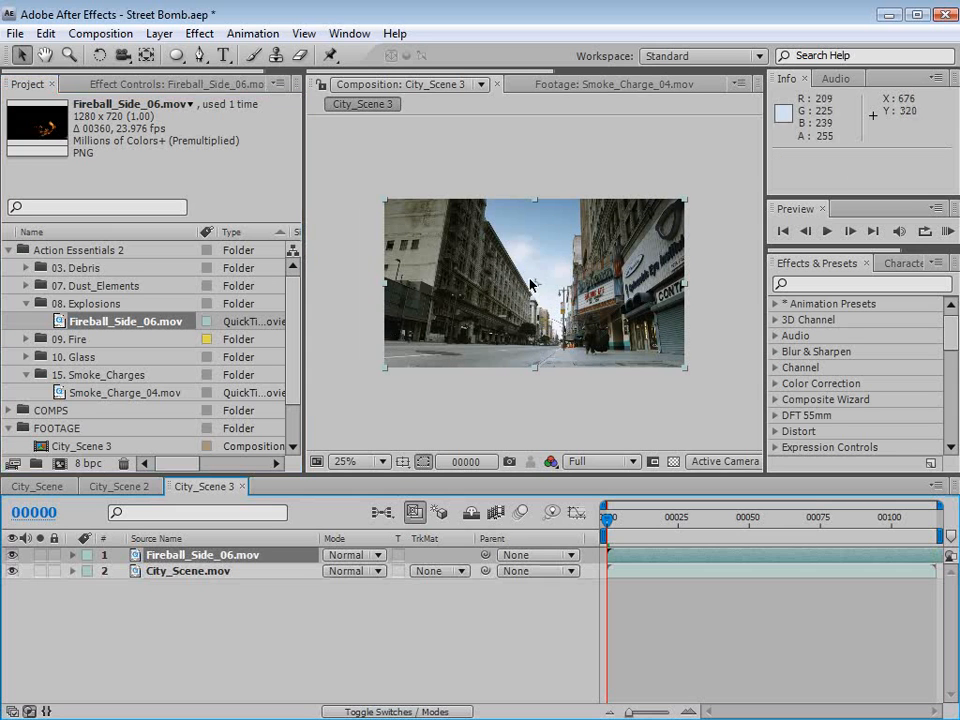
At frame 36, flip the fireball horizontally and scale it down to about -23%, 22%.
{"action": "left_click_drag", "start_coordinate": [608, 524], "coordinate": [696, 530]}
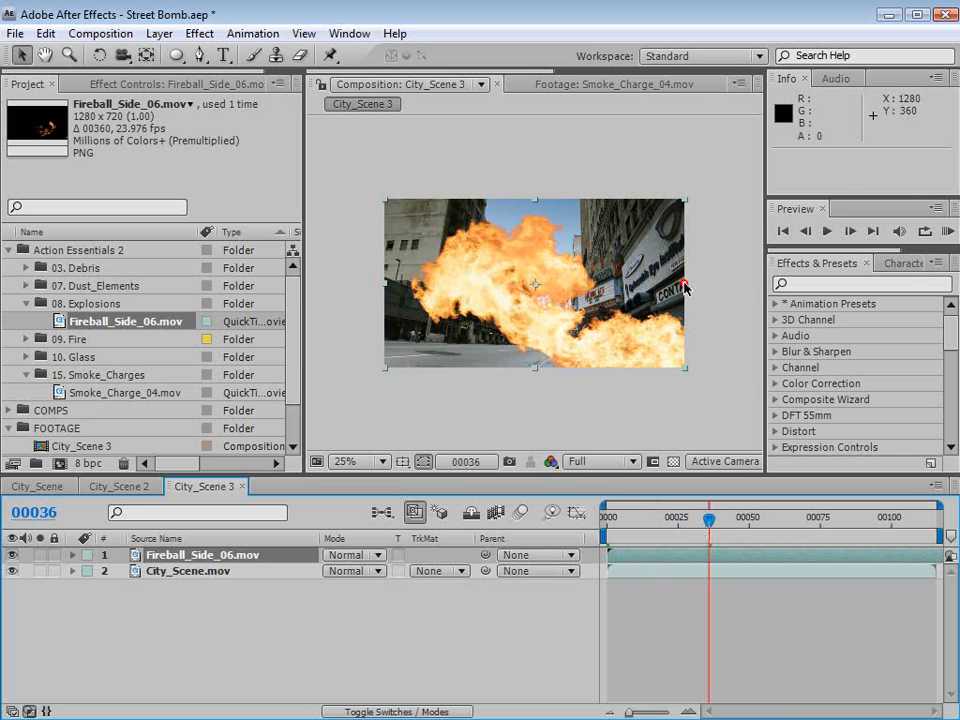
{"action": "left_click_drag", "start_coordinate": [686, 281], "coordinate": [386, 281]}
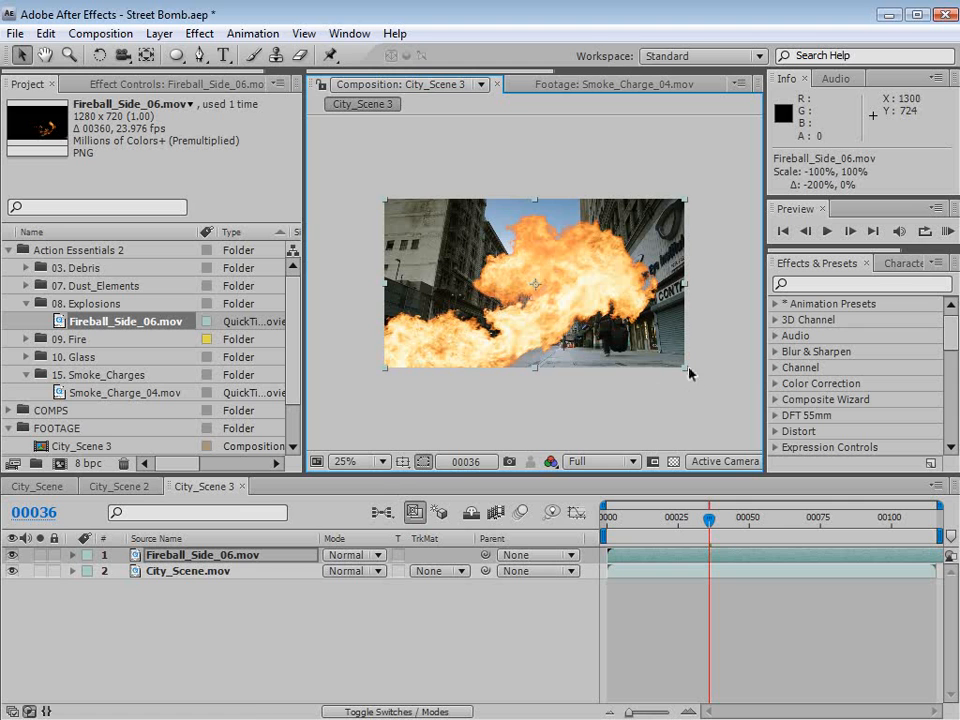
{"action": "left_click_drag", "start_coordinate": [689, 374], "coordinate": [527, 370]}
{"action": "scroll", "coordinate": [532, 288], "scroll_direction": "up", "scroll_amount": 1}
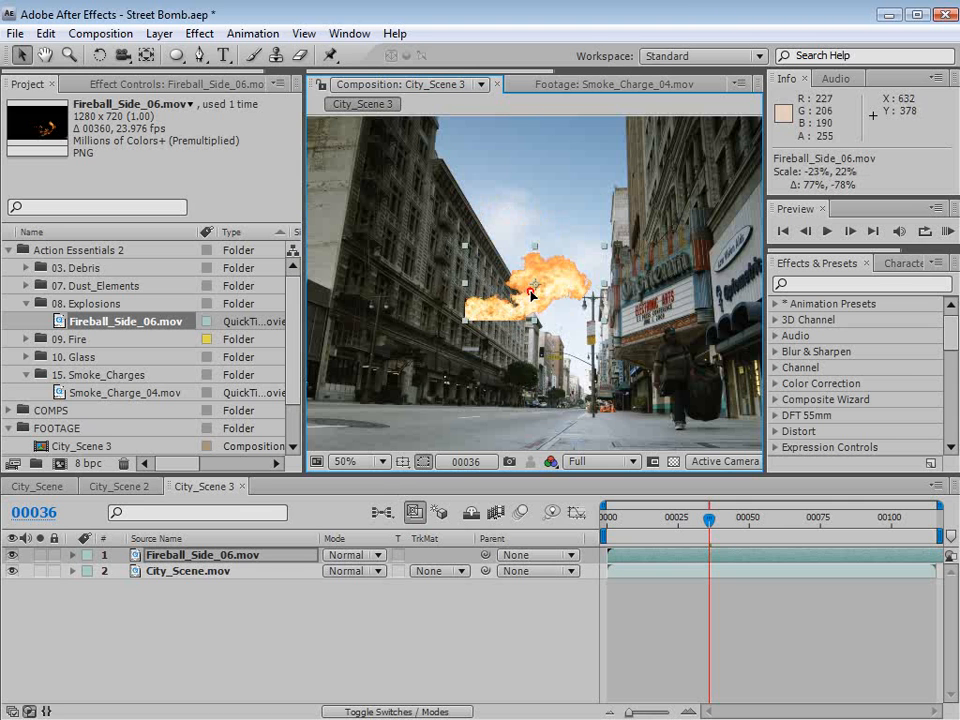
Place the fireball at street level in front of the long building and shrink it to about -13%, 15%.
{"action": "left_click_drag", "start_coordinate": [532, 292], "coordinate": [470, 381]}
{"action": "left_click_drag", "start_coordinate": [542, 409], "coordinate": [517, 399]}
{"action": "left_click_drag", "start_coordinate": [485, 361], "coordinate": [445, 373]}
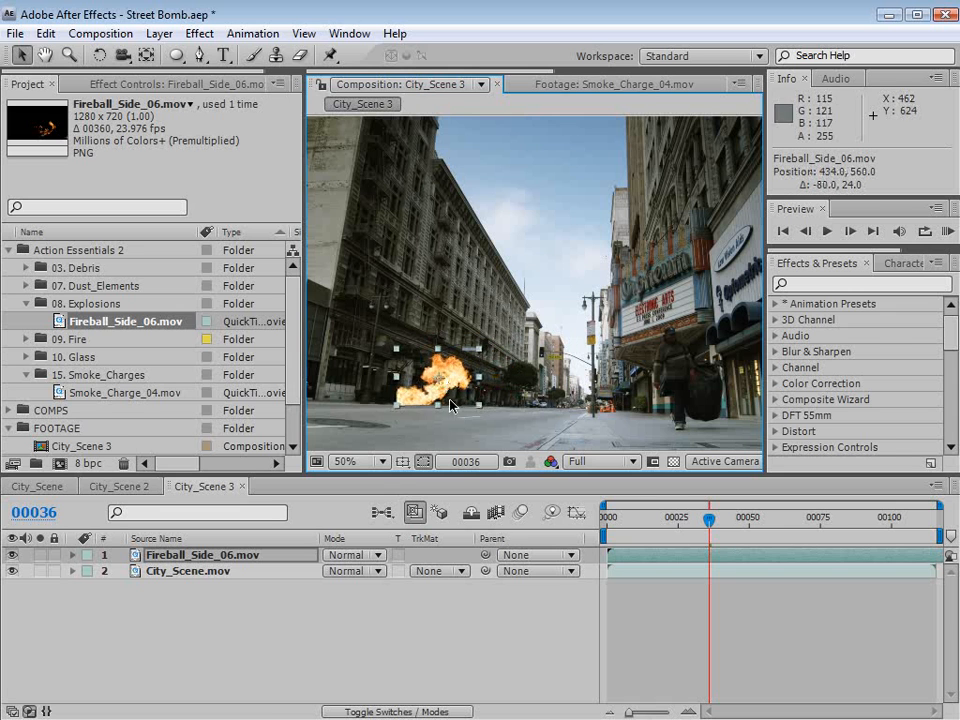
{"action": "scroll", "coordinate": [450, 405], "scroll_direction": "up", "scroll_amount": 2}
{"action": "left_click_drag", "start_coordinate": [662, 313], "coordinate": [661, 318]}
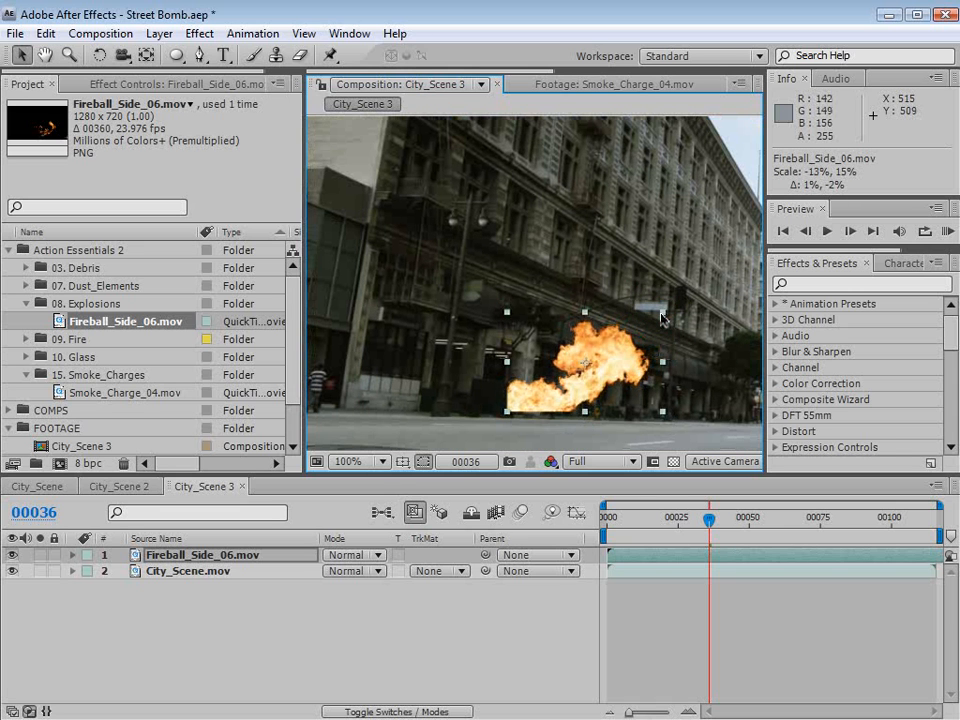
{"action": "left_click_drag", "start_coordinate": [621, 365], "coordinate": [616, 369]}
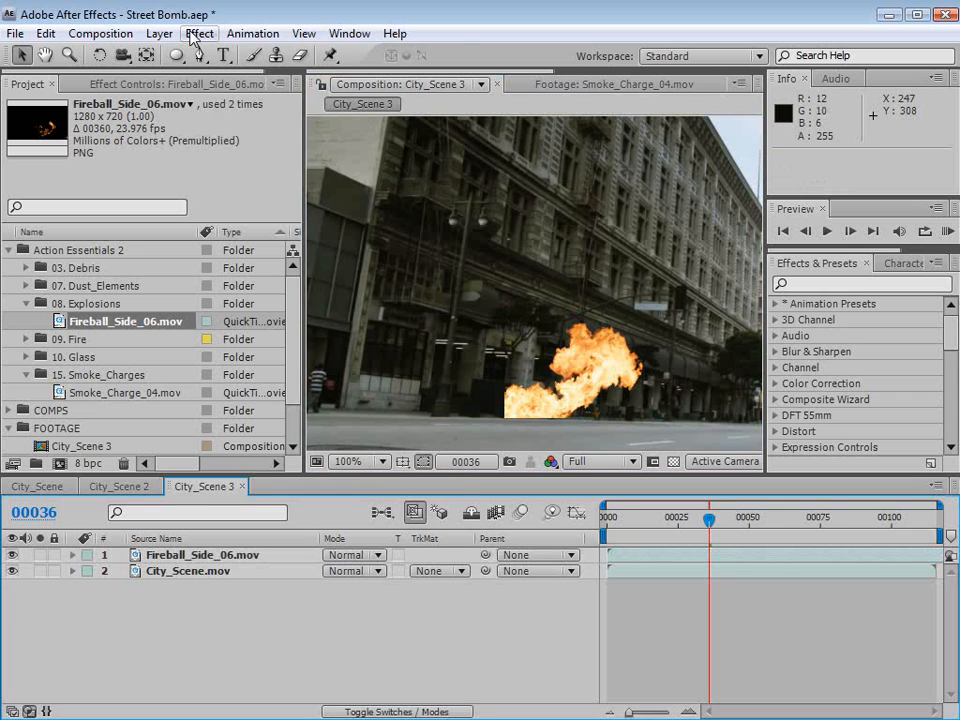
Create a blue comp-size solid named Matte, 1280 by 720 px, above the fireball layer.
{"action": "left_click", "coordinate": [159, 33]}
{"action": "mouse_move", "coordinate": [200, 55]}
{"action": "left_click", "coordinate": [523, 77]}
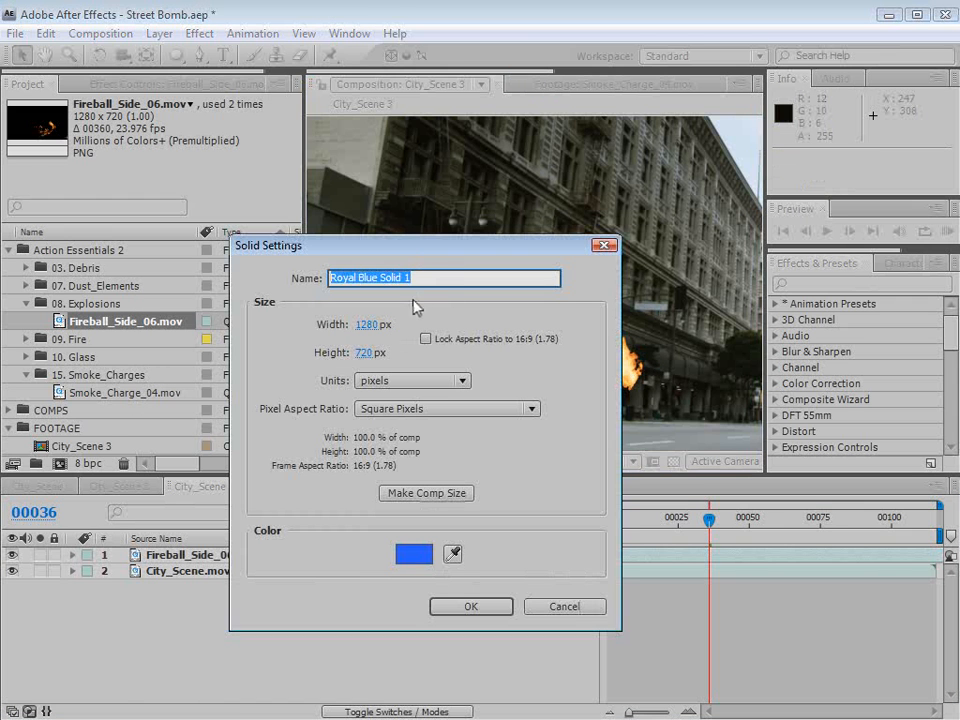
{"action": "left_click_drag", "start_coordinate": [419, 280], "coordinate": [167, 265]}
{"action": "type", "text": "Matte"}
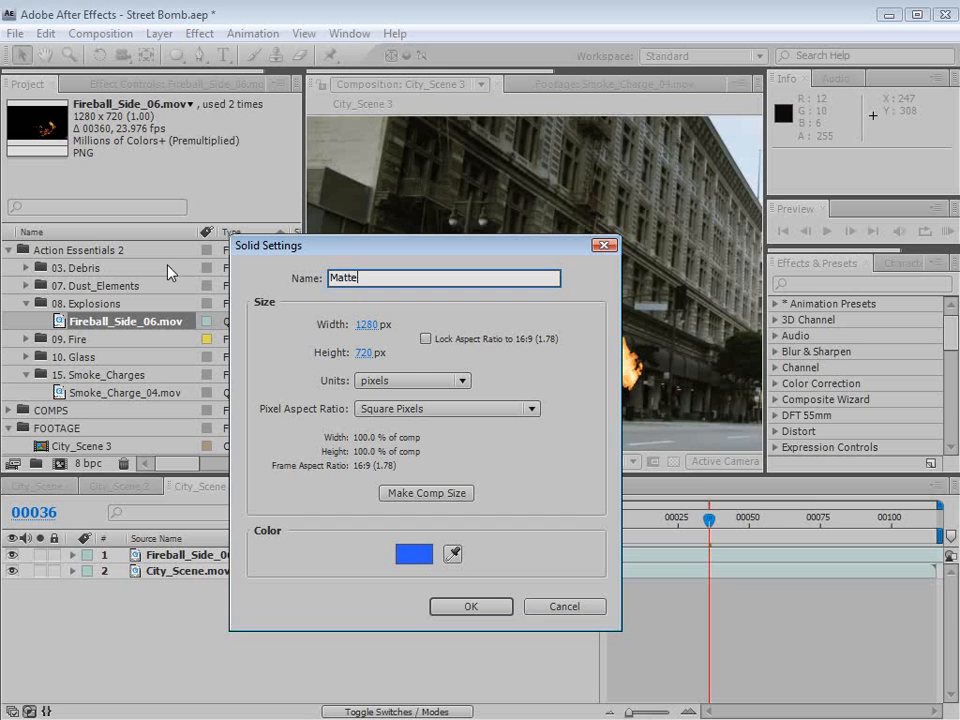
{"action": "left_click", "coordinate": [437, 495]}
{"action": "left_click", "coordinate": [467, 607]}
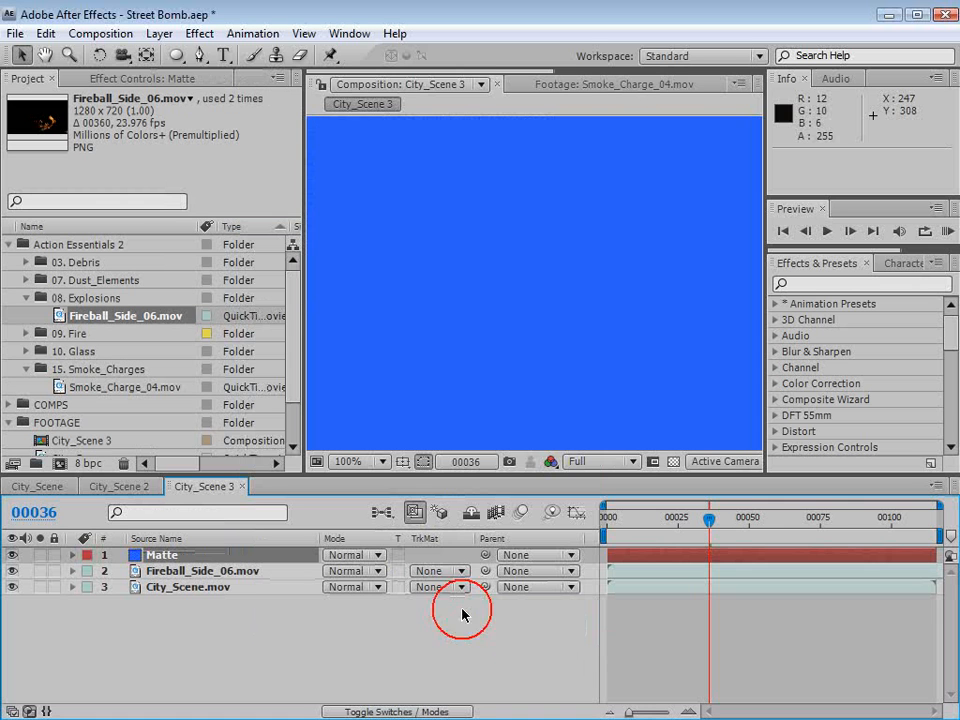
Hide the Matte solid and the Fireball_Side_06.mov layer, with the Pen tool active.
{"action": "left_click", "coordinate": [12, 555]}
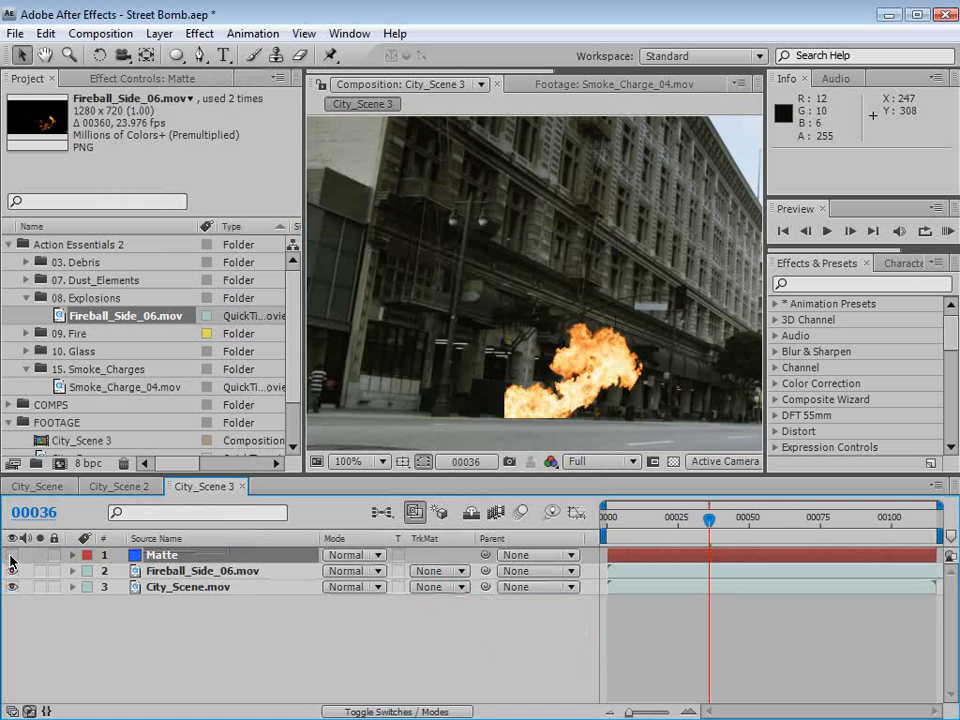
{"action": "left_click", "coordinate": [200, 56]}
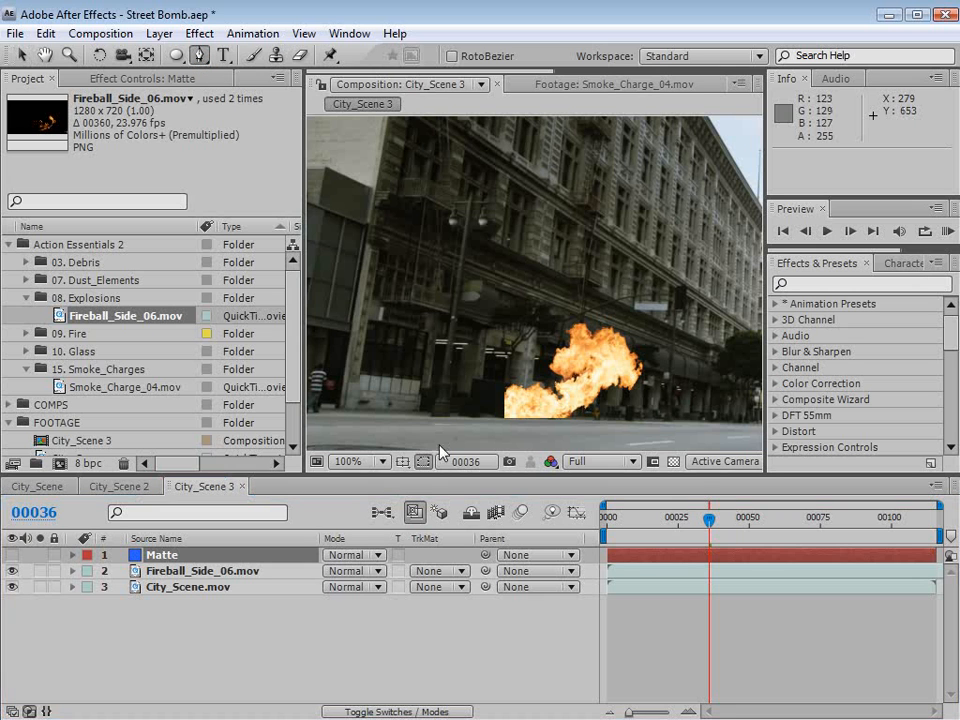
{"action": "left_click", "coordinate": [12, 571]}
Draw a mask on the Matte solid that follows the building column's edge and loops around the street and facade before it.
{"action": "key", "text": "space"}
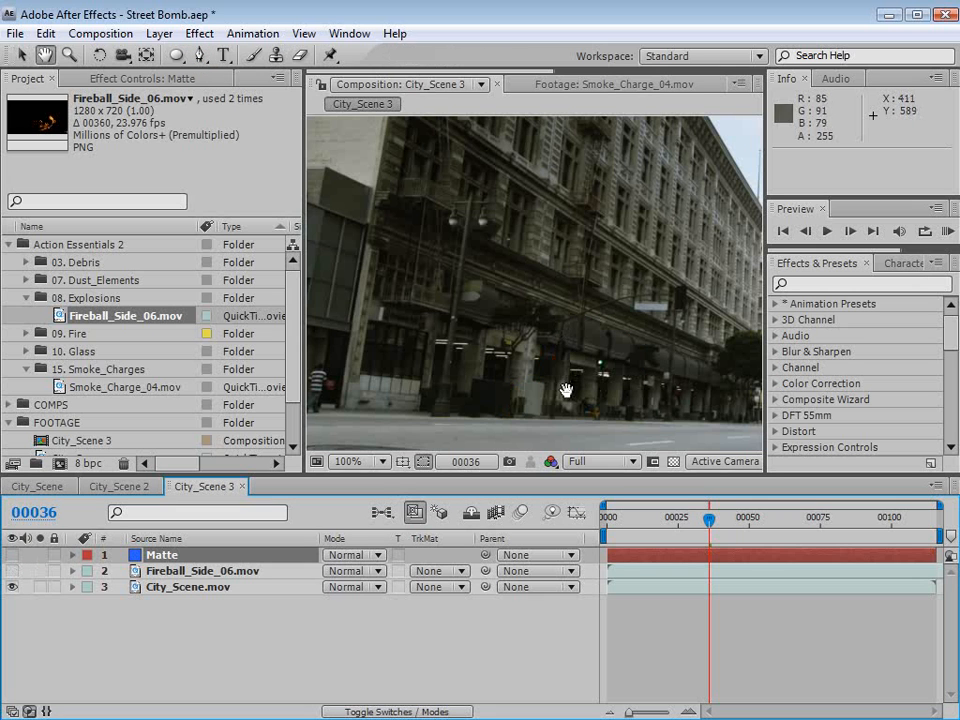
{"action": "left_click_drag", "start_coordinate": [568, 390], "coordinate": [508, 321]}
{"action": "scroll", "coordinate": [506, 322], "scroll_direction": "up", "scroll_amount": 1}
{"action": "left_click_drag", "start_coordinate": [450, 320], "coordinate": [431, 331]}
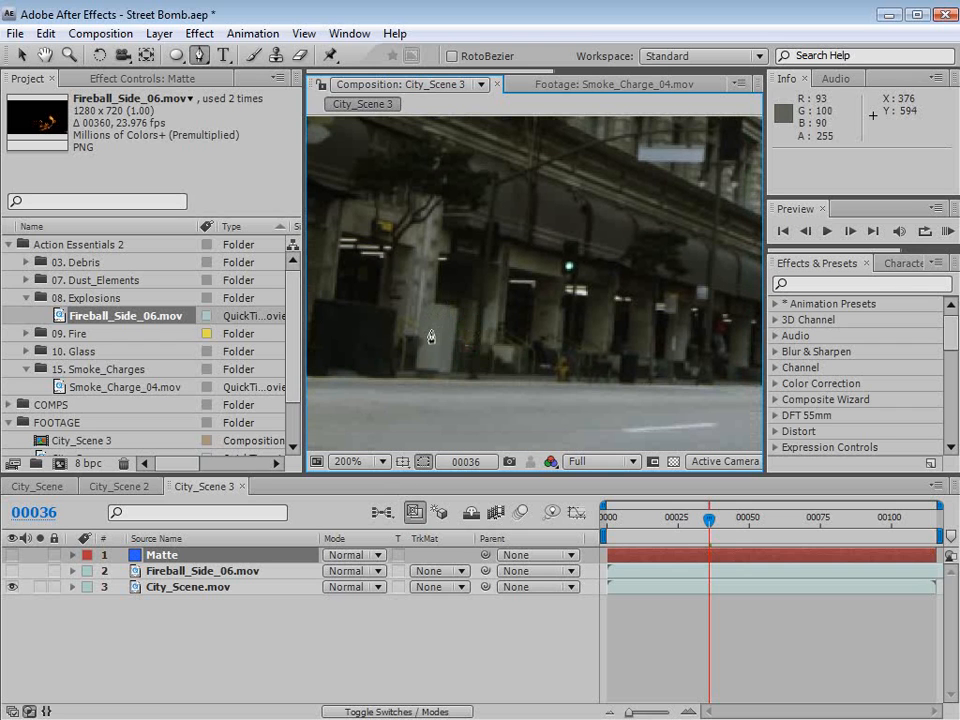
{"action": "left_click", "coordinate": [443, 432]}
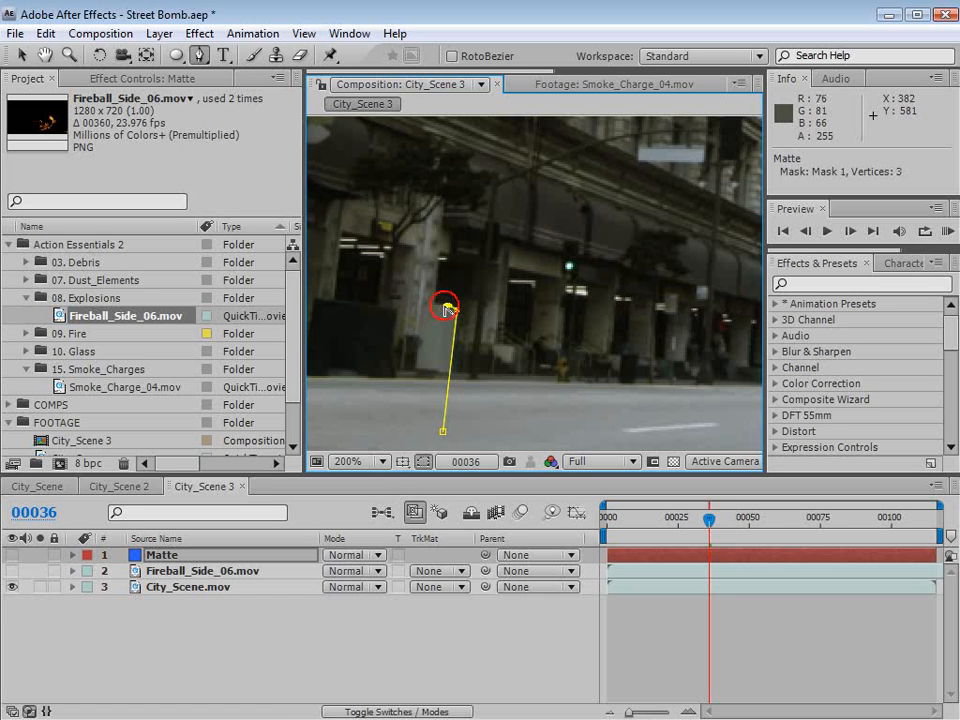
{"action": "left_click", "coordinate": [438, 259]}
{"action": "scroll", "coordinate": [456, 214], "scroll_direction": "up", "scroll_amount": 2}
{"action": "scroll", "coordinate": [493, 257], "scroll_direction": "down", "scroll_amount": 4}
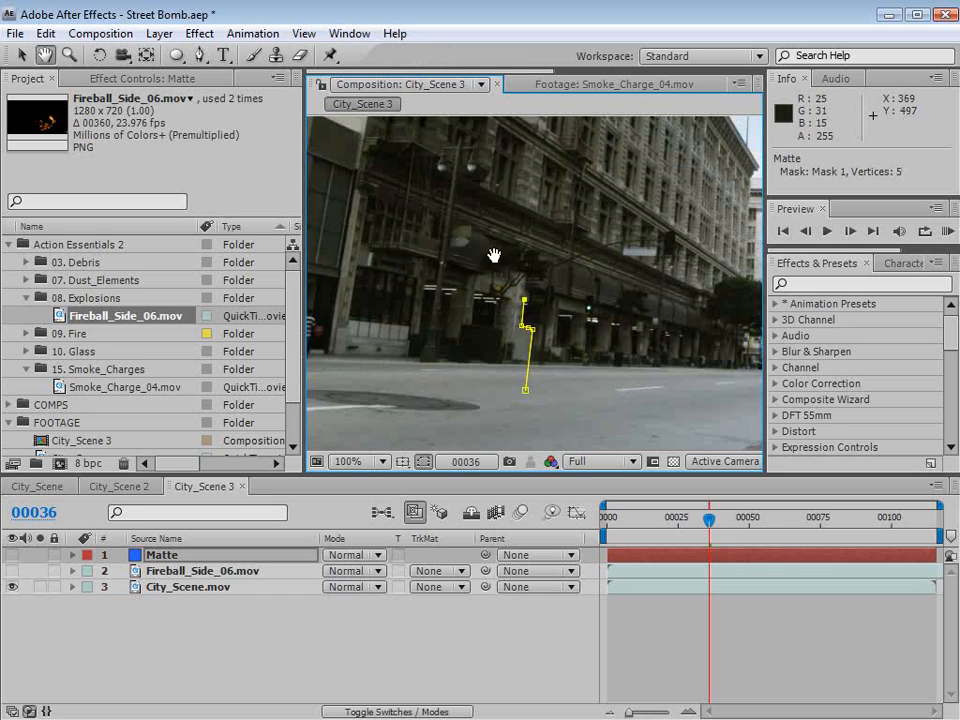
{"action": "left_click", "coordinate": [471, 295]}
{"action": "scroll", "coordinate": [471, 295], "scroll_direction": "down", "scroll_amount": 1}
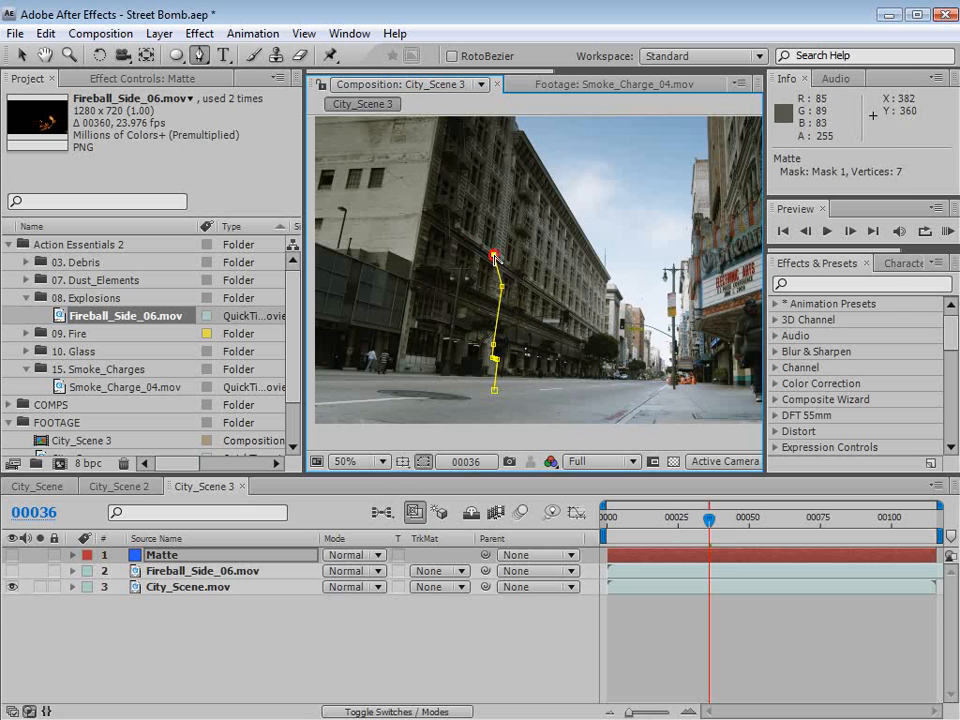
{"action": "left_click", "coordinate": [413, 234]}
{"action": "left_click", "coordinate": [469, 436]}
{"action": "left_click", "coordinate": [485, 428]}
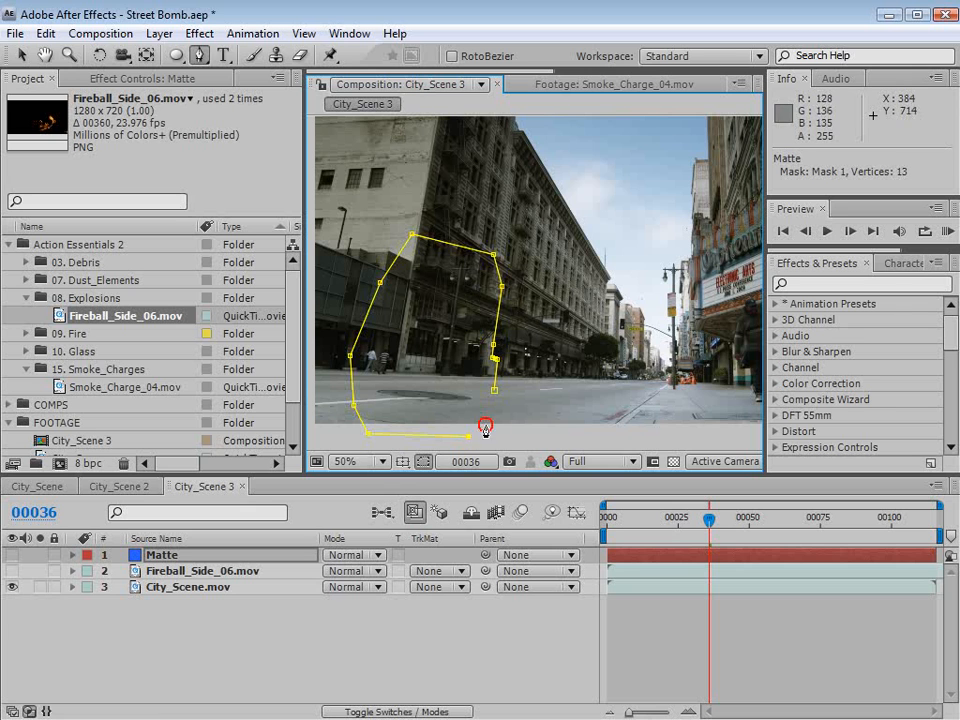
{"action": "left_click", "coordinate": [635, 619]}
At frame 16, show the fireball layer again and set its track matte to Alpha Inverted using Matte.
{"action": "scroll", "coordinate": [565, 355], "scroll_direction": "up", "scroll_amount": 1}
{"action": "key", "text": "space"}
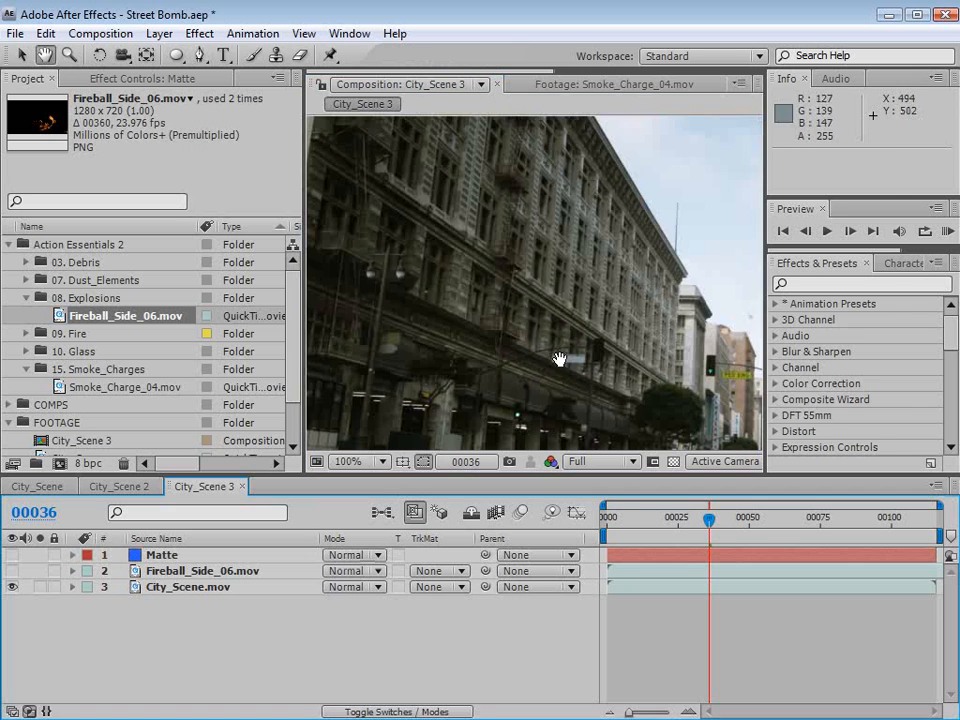
{"action": "left_click_drag", "start_coordinate": [559, 360], "coordinate": [598, 300]}
{"action": "left_click_drag", "start_coordinate": [704, 521], "coordinate": [652, 528]}
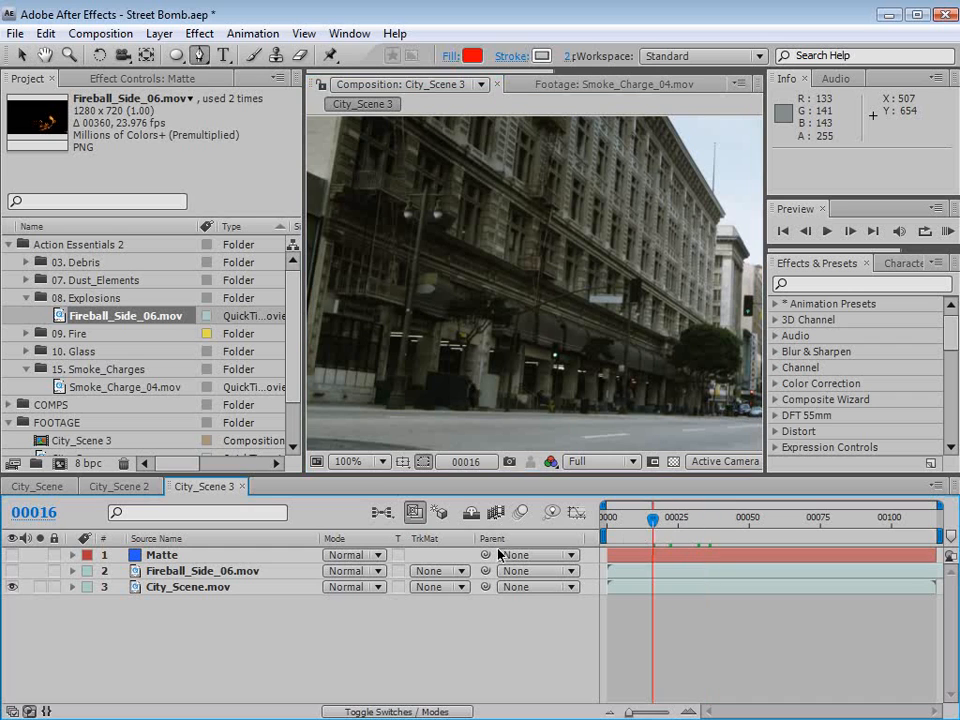
{"action": "left_click", "coordinate": [168, 575]}
{"action": "left_click", "coordinate": [12, 571]}
{"action": "key", "text": "v"}
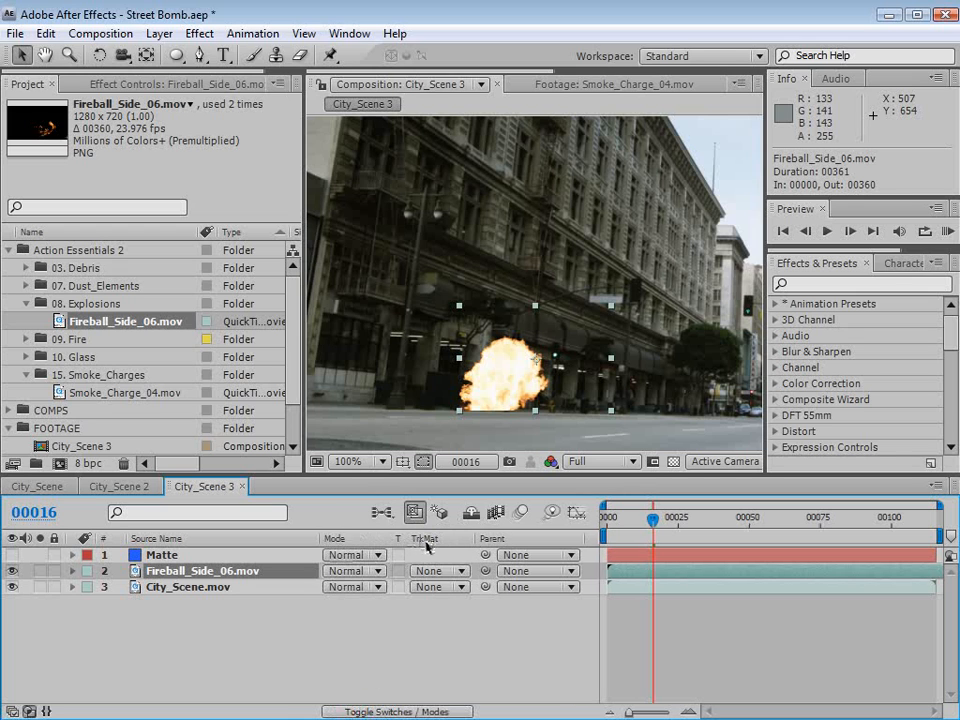
{"action": "left_click", "coordinate": [438, 571]}
{"action": "left_click", "coordinate": [452, 626]}
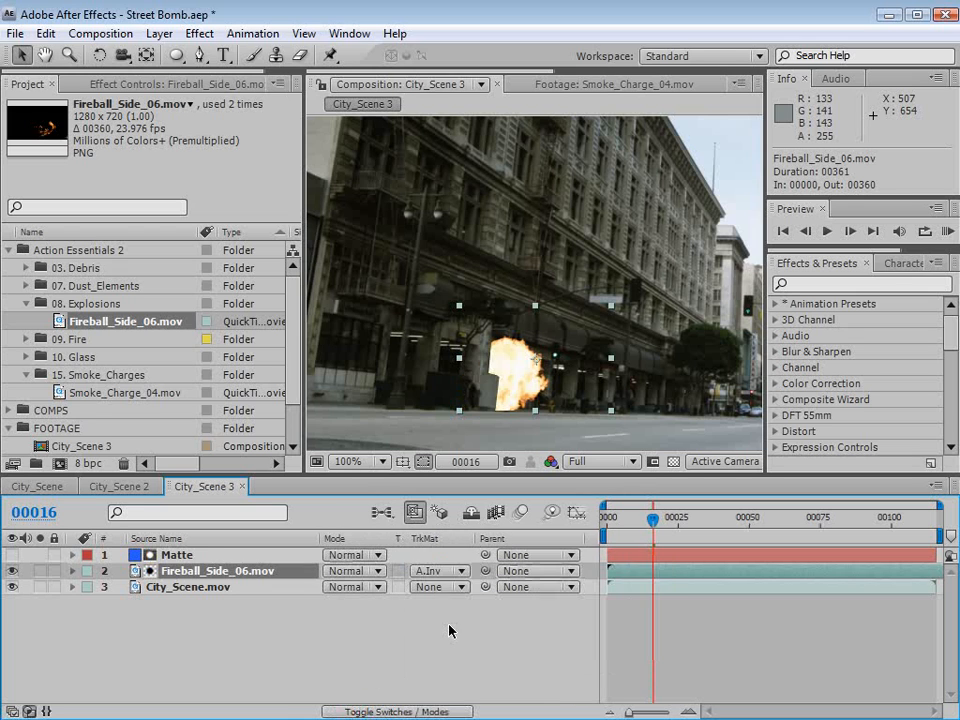
Tuck the fireball behind the column at about 420, 571 and shrink it slightly, checking frames 11 and 38.
{"action": "left_click_drag", "start_coordinate": [564, 394], "coordinate": [530, 389]}
{"action": "left_click_drag", "start_coordinate": [459, 373], "coordinate": [504, 375]}
{"action": "left_click_drag", "start_coordinate": [652, 520], "coordinate": [638, 521]}
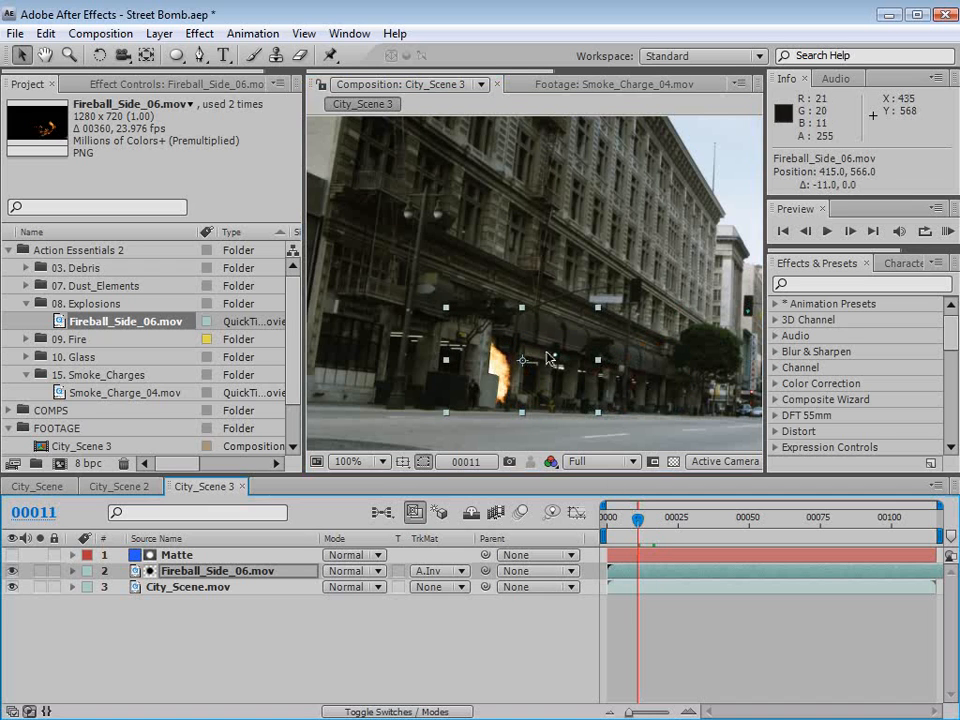
{"action": "left_click_drag", "start_coordinate": [540, 365], "coordinate": [553, 362]}
{"action": "left_click_drag", "start_coordinate": [638, 520], "coordinate": [715, 519]}
{"action": "left_click_drag", "start_coordinate": [542, 399], "coordinate": [518, 400]}
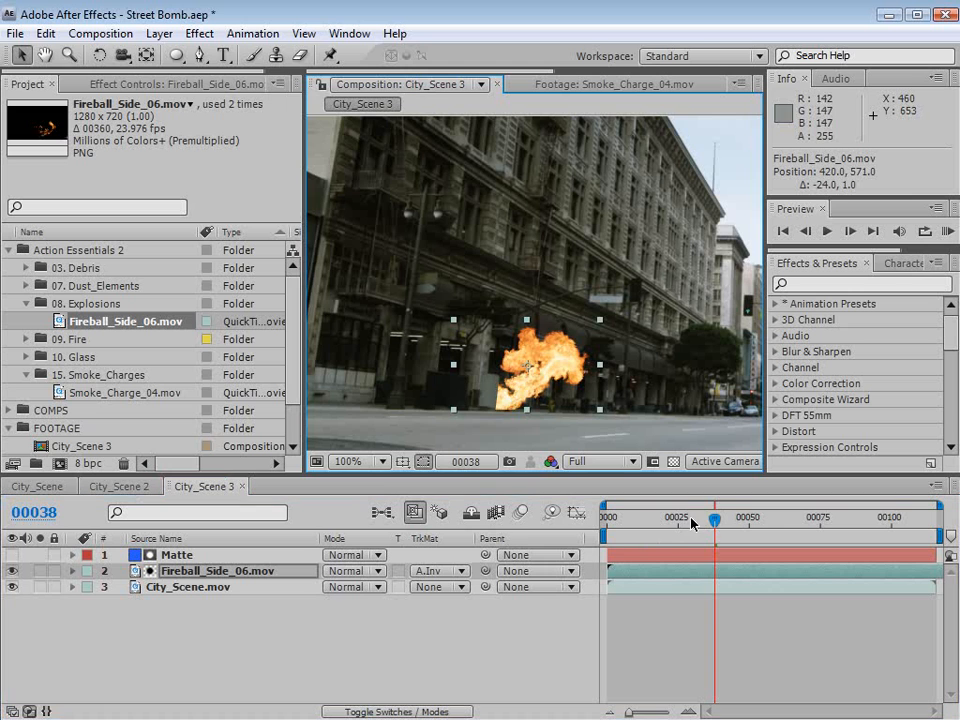
At frame 22, rotate the fireball slightly clockwise and shift it to about 422, 575, and check it at frame 16.
{"action": "left_click_drag", "start_coordinate": [715, 519], "coordinate": [670, 523]}
{"action": "left_click_drag", "start_coordinate": [509, 371], "coordinate": [560, 418]}
{"action": "key", "text": "w"}
{"action": "key", "text": "v"}
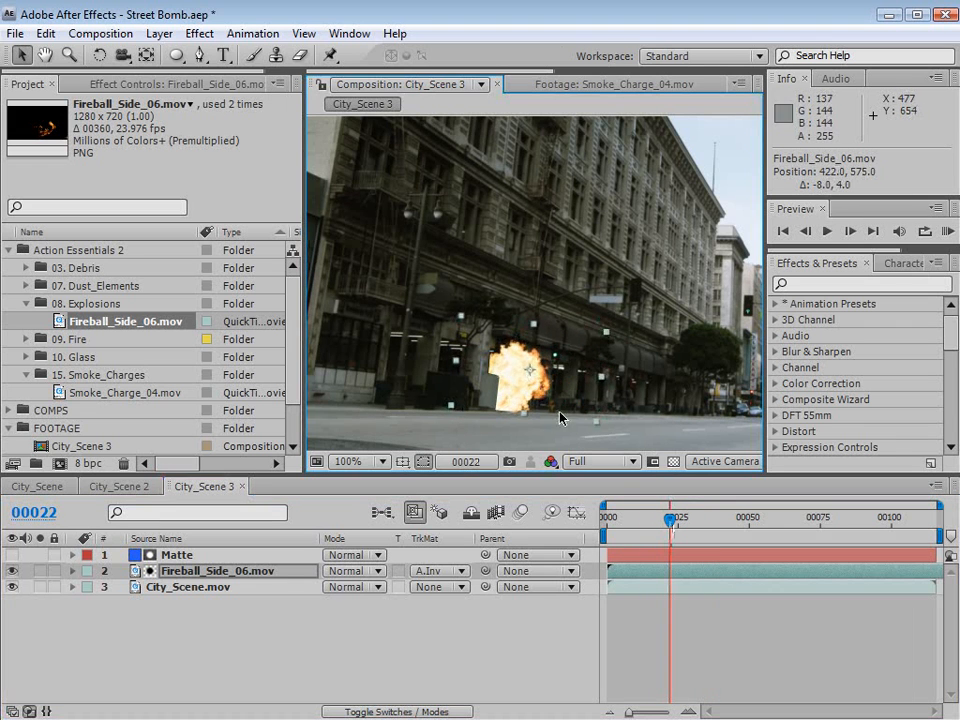
{"action": "mouse_move", "coordinate": [652, 527]}
{"action": "left_mouse_down"}
{"action": "mouse_move", "coordinate": [738, 528]}
{"action": "mouse_move", "coordinate": [652, 527]}
{"action": "left_mouse_up"}
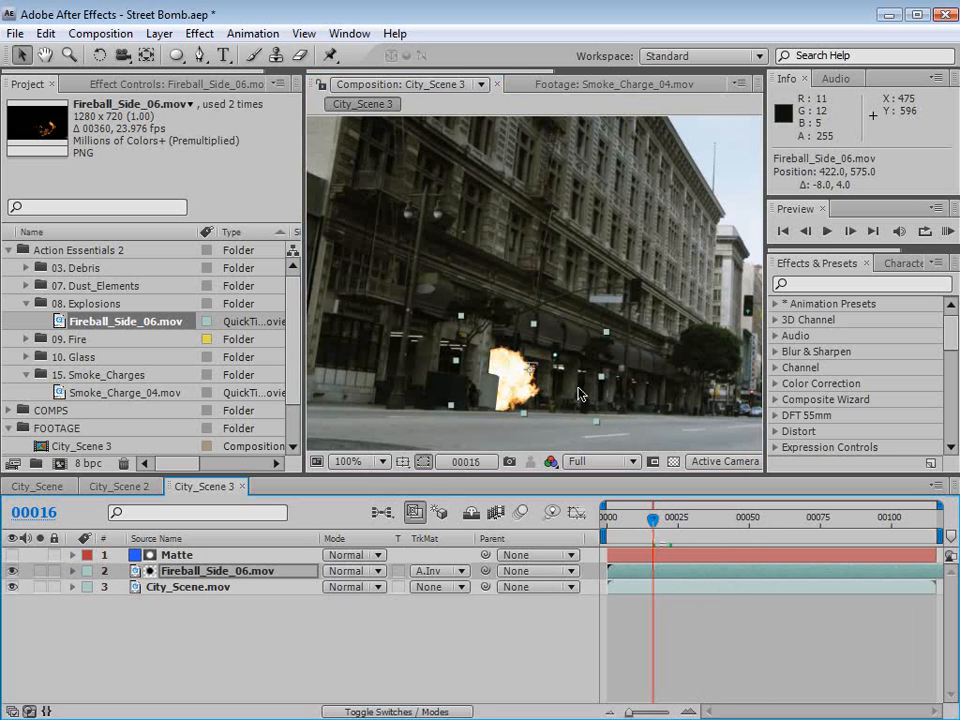
Nudge the fireball to position 423, 576 and check it at frames 35 and 19.
{"action": "left_click_drag", "start_coordinate": [537, 391], "coordinate": [538, 392]}
{"action": "left_click_drag", "start_coordinate": [652, 520], "coordinate": [705, 520]}
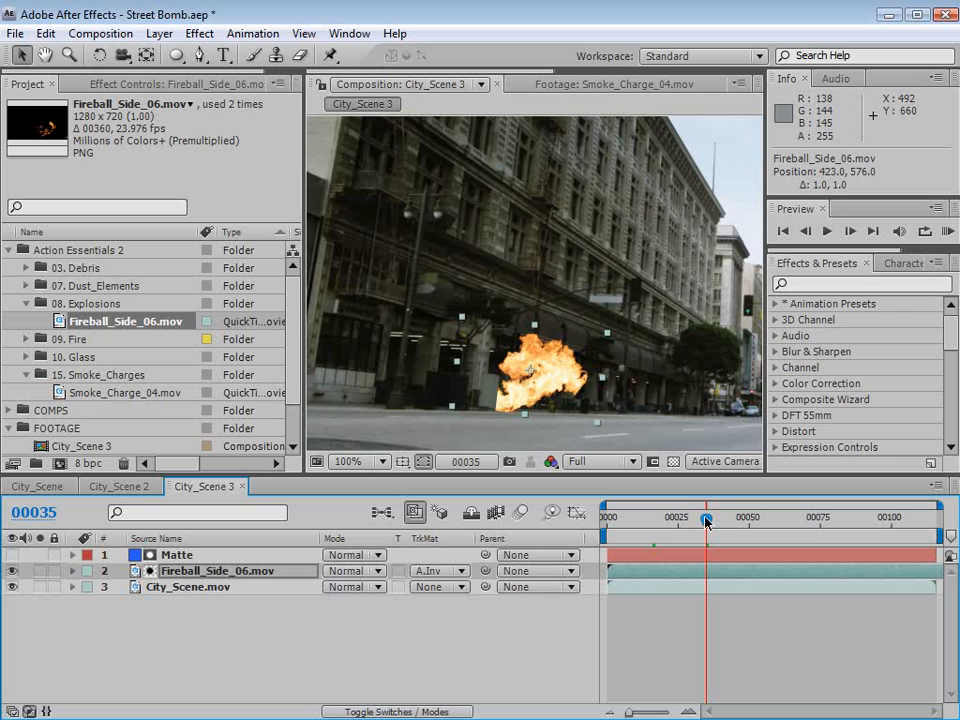
{"action": "left_click_drag", "start_coordinate": [706, 520], "coordinate": [661, 520]}
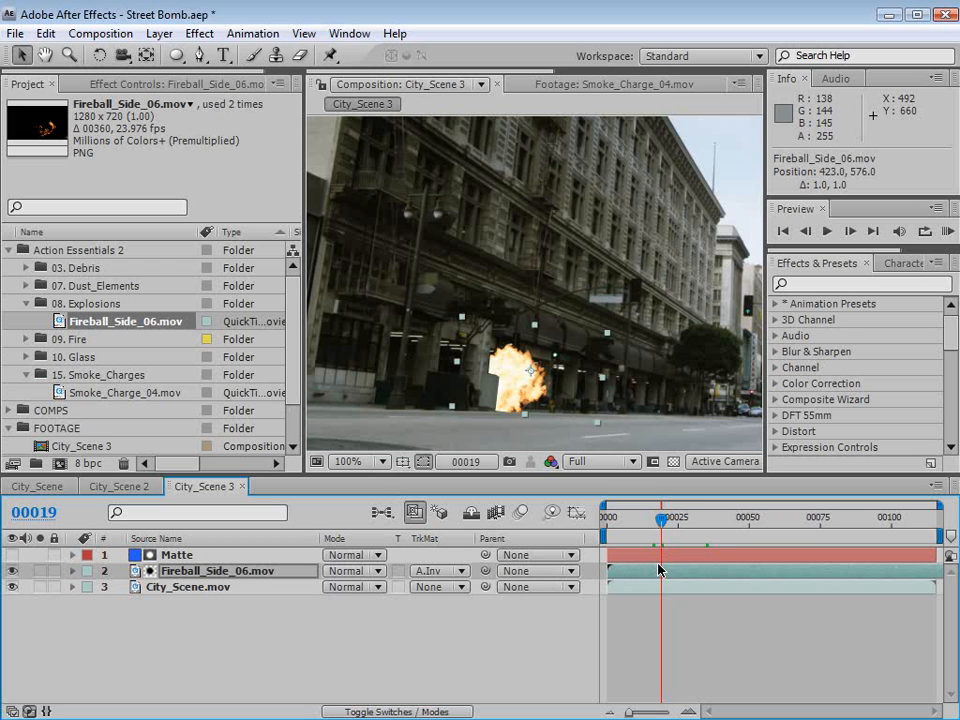
Enable time remapping on the Fireball_Side_06.mov layer and add a Time Remap keyframe at frame 19.
{"action": "left_click", "coordinate": [198, 577]}
{"action": "left_click", "coordinate": [166, 34]}
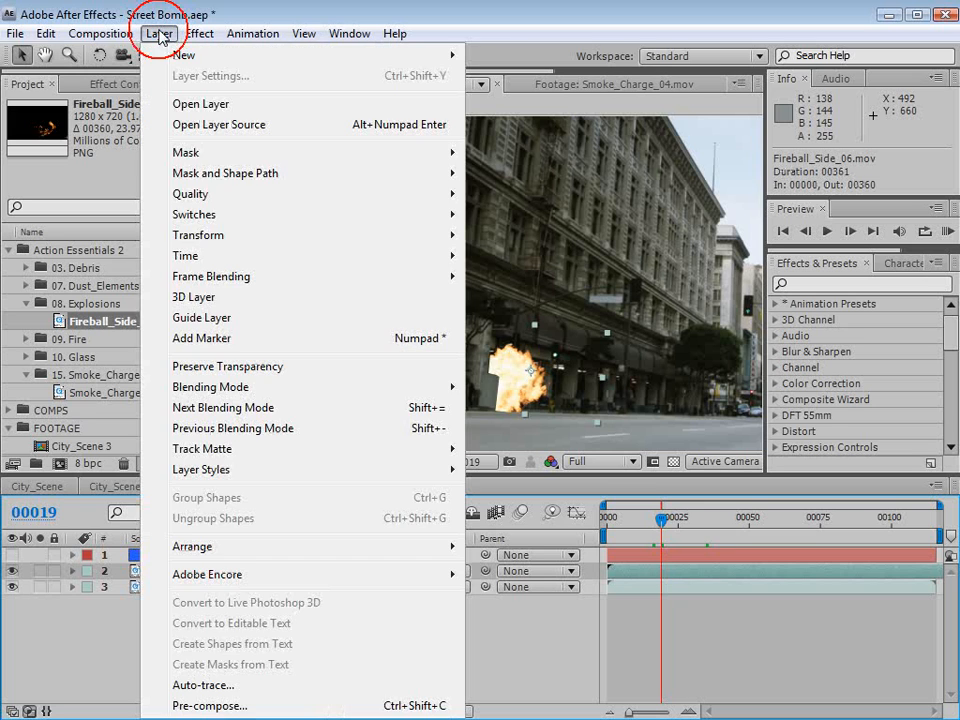
{"action": "mouse_move", "coordinate": [152, 256]}
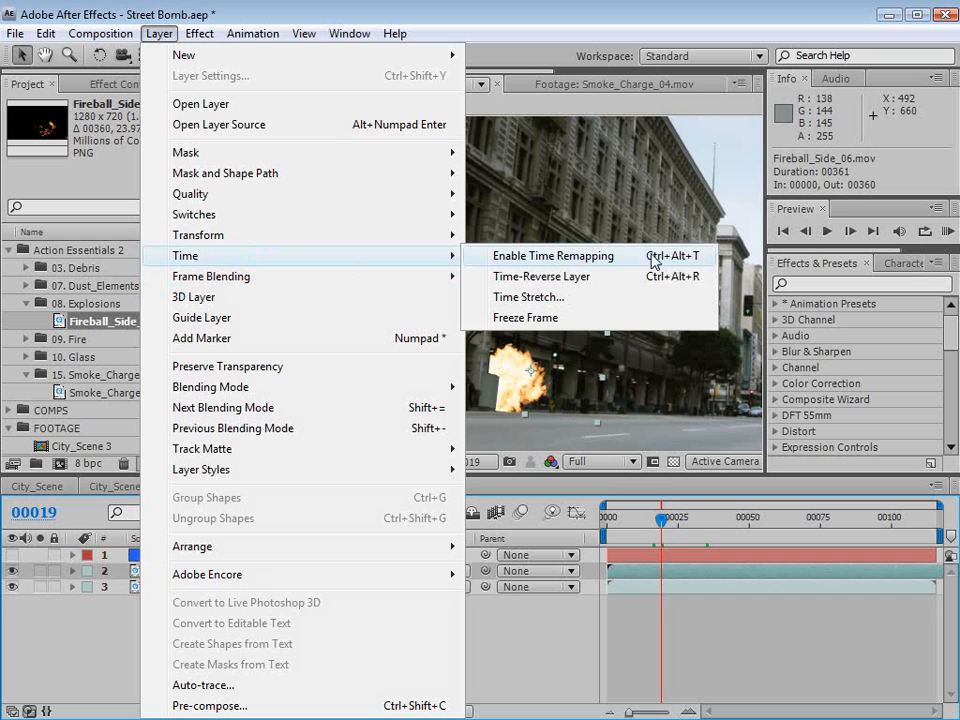
{"action": "left_click", "coordinate": [573, 258]}
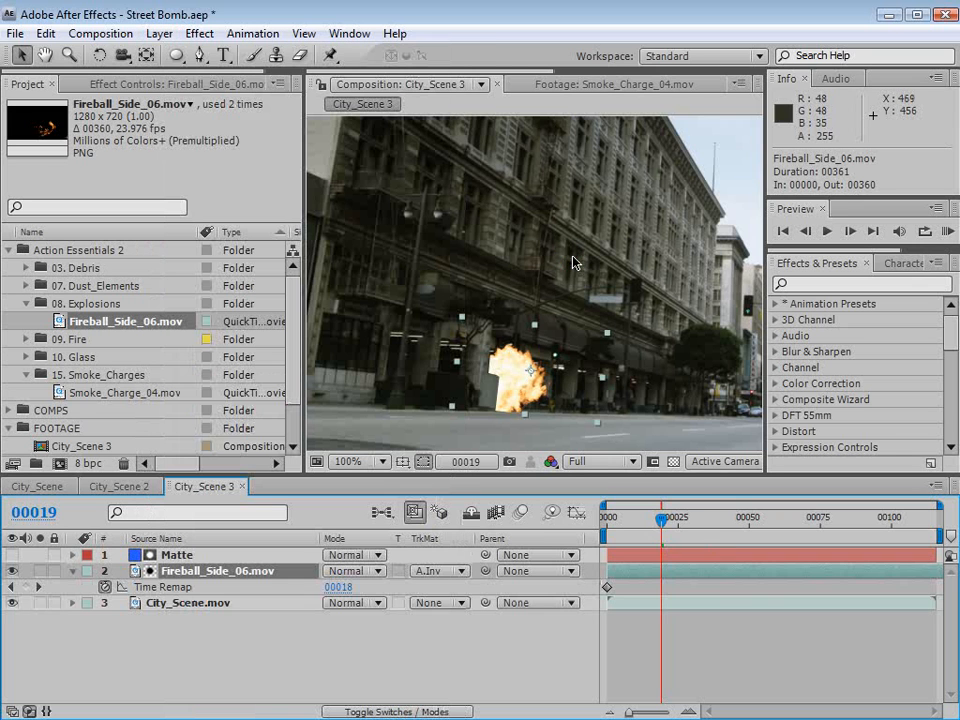
{"action": "left_click", "coordinate": [25, 587]}
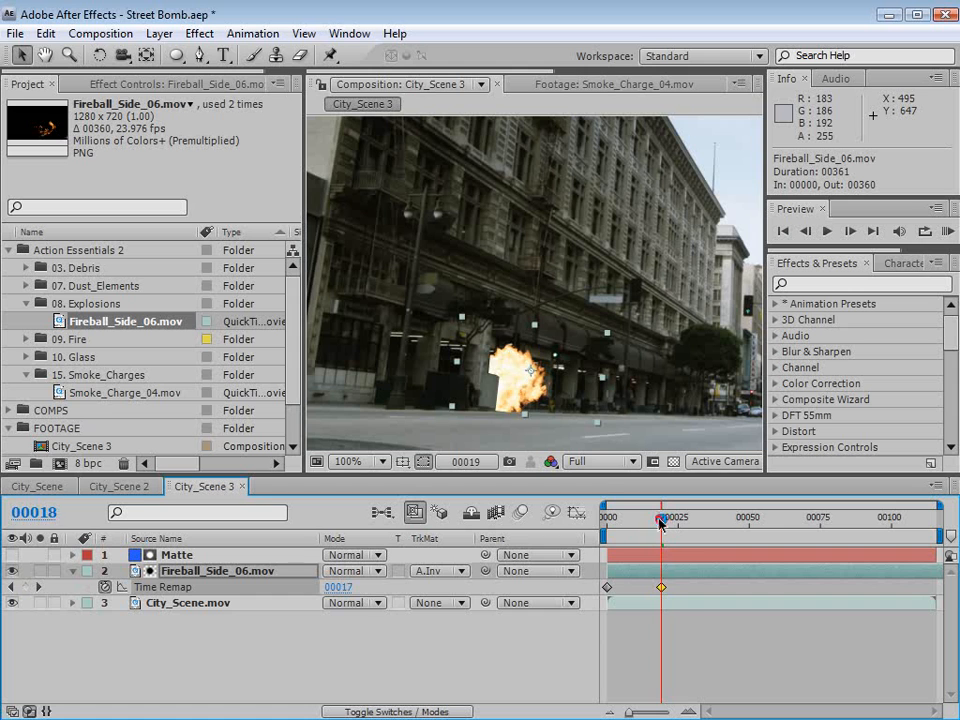
Move the fireball's first Time Remap keyframe from the start to about frame 13, so the explosion bursts out faster.
{"action": "mouse_move", "coordinate": [660, 520]}
{"action": "left_mouse_down"}
{"action": "mouse_move", "coordinate": [643, 521]}
{"action": "mouse_move", "coordinate": [679, 521]}
{"action": "mouse_move", "coordinate": [665, 530]}
{"action": "left_mouse_up"}
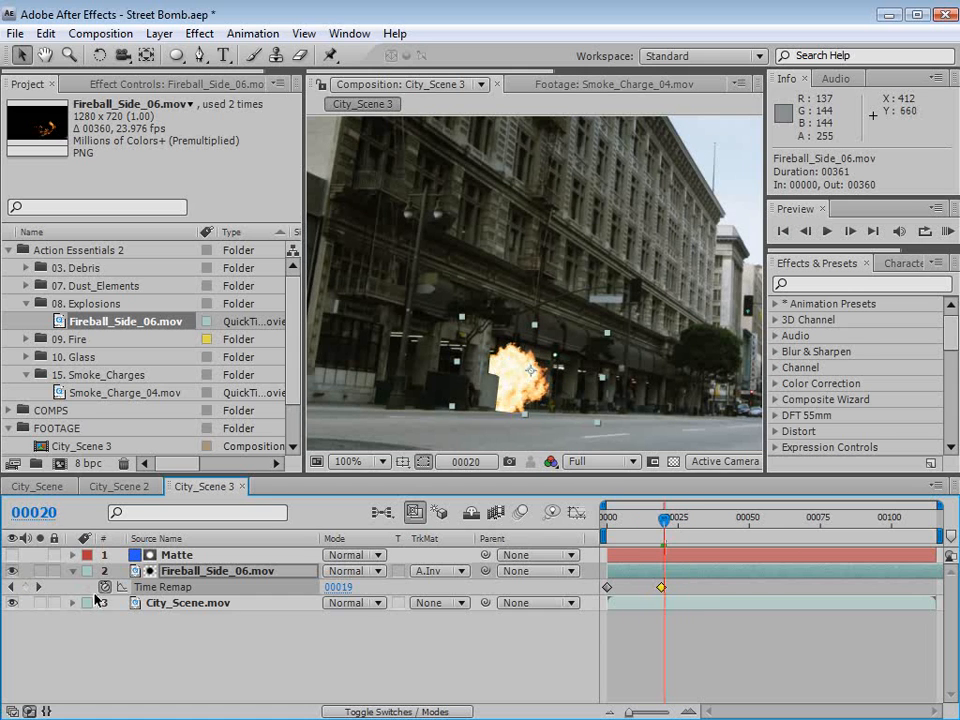
{"action": "left_click", "coordinate": [11, 587]}
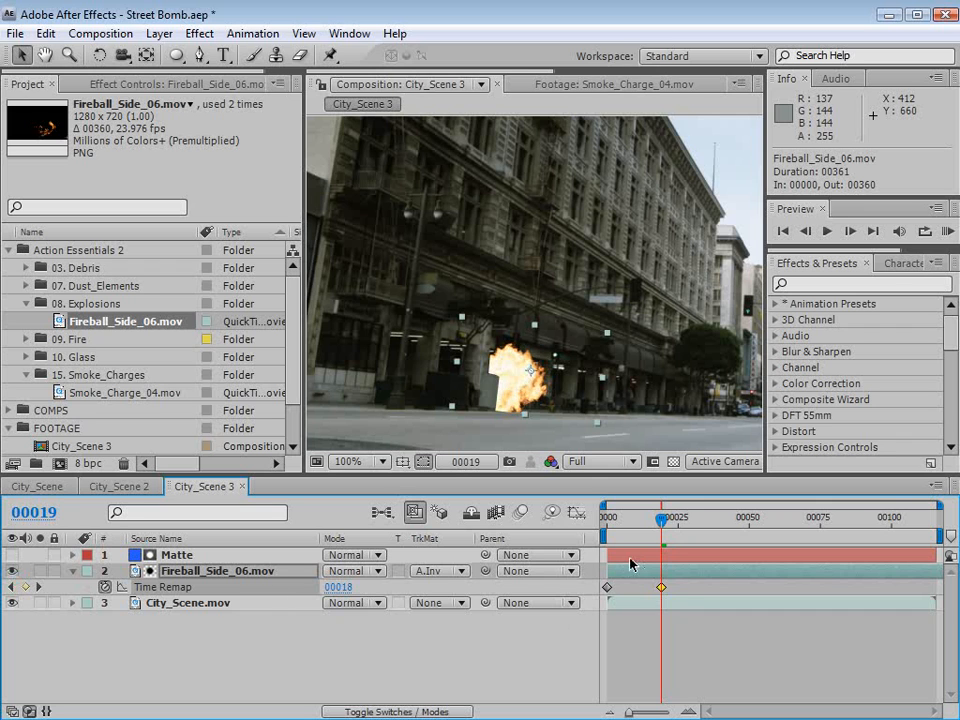
{"action": "left_click_drag", "start_coordinate": [615, 522], "coordinate": [631, 588]}
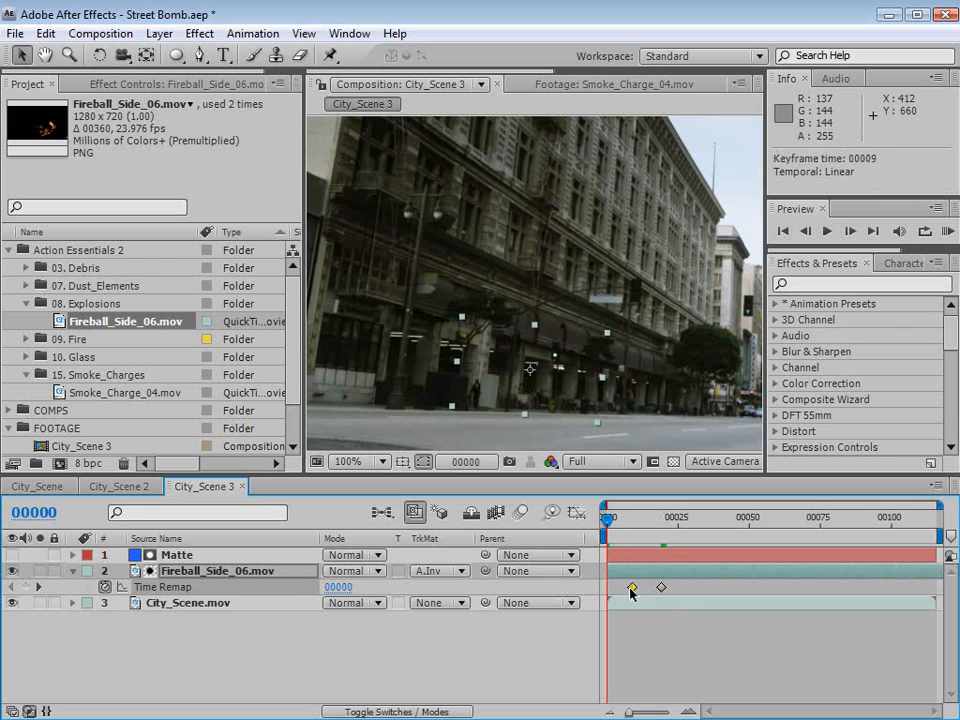
At frame 32, enlarge the fireball slightly and nudge it into place, and check it at frame 24.
{"action": "left_click_drag", "start_coordinate": [609, 519], "coordinate": [698, 520]}
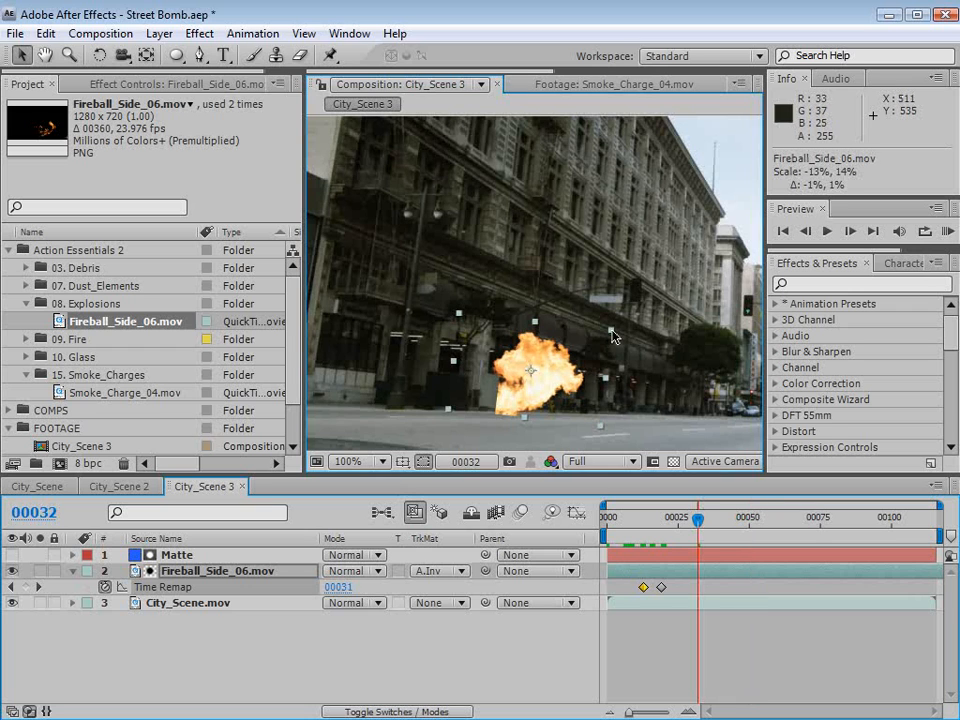
{"action": "left_click_drag", "start_coordinate": [560, 365], "coordinate": [559, 364]}
{"action": "left_click_drag", "start_coordinate": [698, 522], "coordinate": [676, 522]}
{"action": "left_click", "coordinate": [490, 571]}
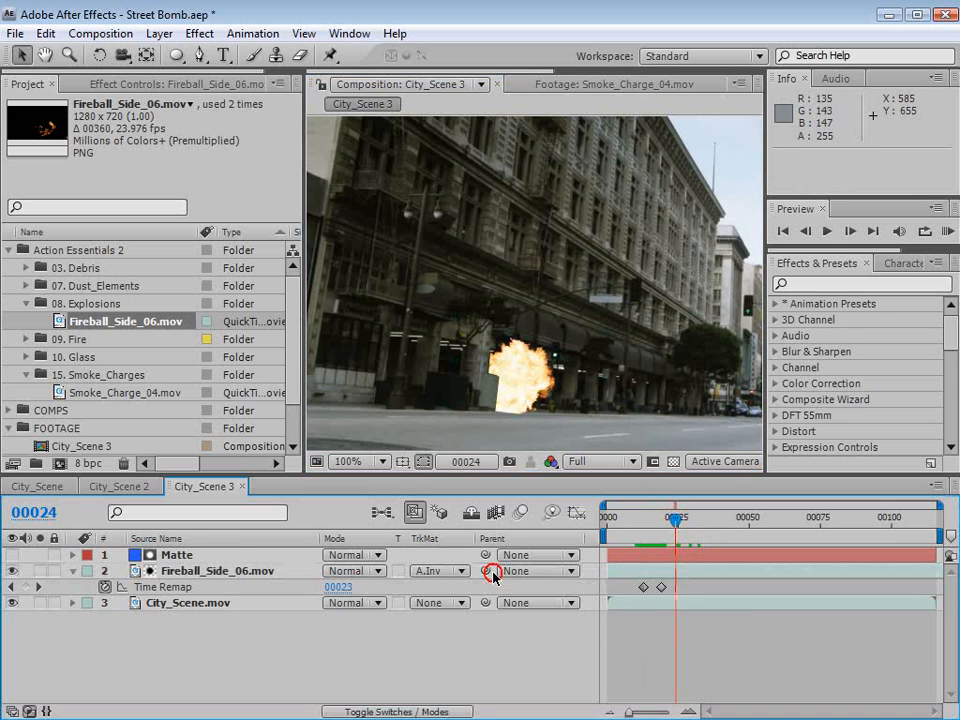
Show the Matte solid and hide the fireball layer at frame 24 to expose the street pole for masking.
{"action": "left_click", "coordinate": [170, 558]}
{"action": "left_click", "coordinate": [12, 554]}
{"action": "left_click", "coordinate": [12, 570]}
{"action": "key", "text": "h"}
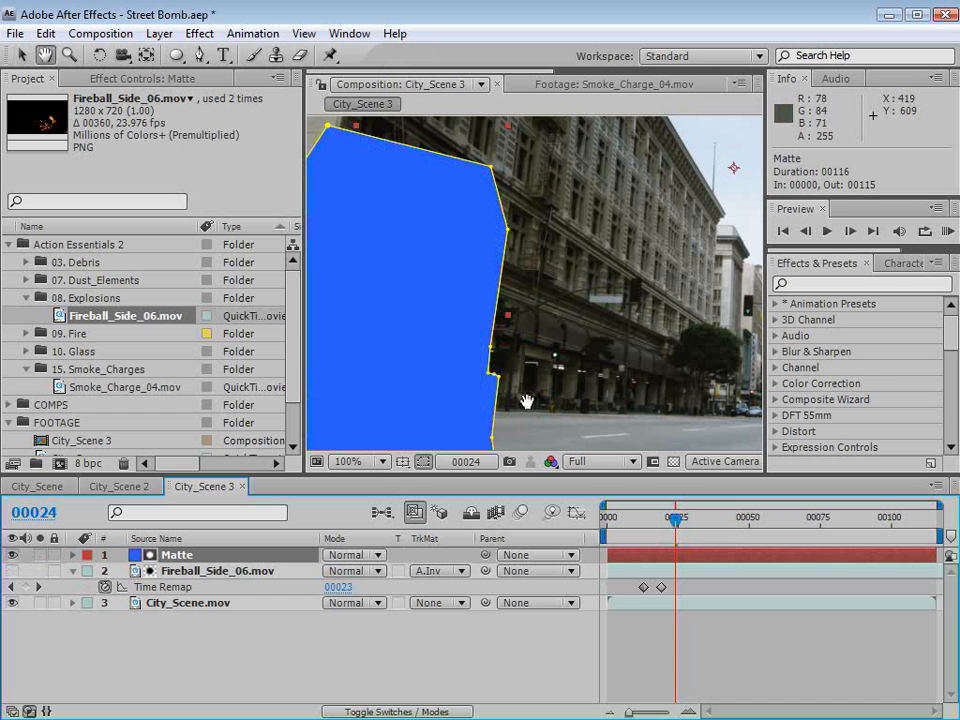
{"action": "mouse_move", "coordinate": [499, 429]}
{"action": "left_mouse_down"}
{"action": "mouse_move", "coordinate": [514, 313]}
{"action": "mouse_move", "coordinate": [500, 419]}
{"action": "left_mouse_up"}
{"action": "scroll", "coordinate": [534, 266], "scroll_direction": "up", "scroll_amount": 1}
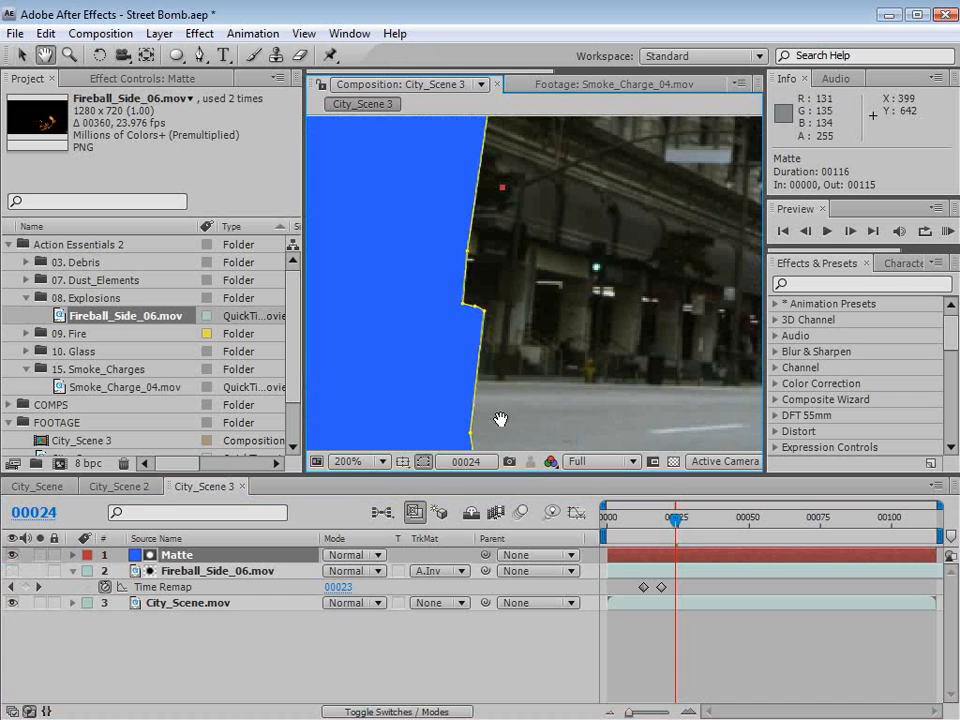
Draw a second, narrow six-point mask on the Matte solid along the thin pole beside the building column.
{"action": "left_click", "coordinate": [203, 57]}
{"action": "key", "text": "space"}
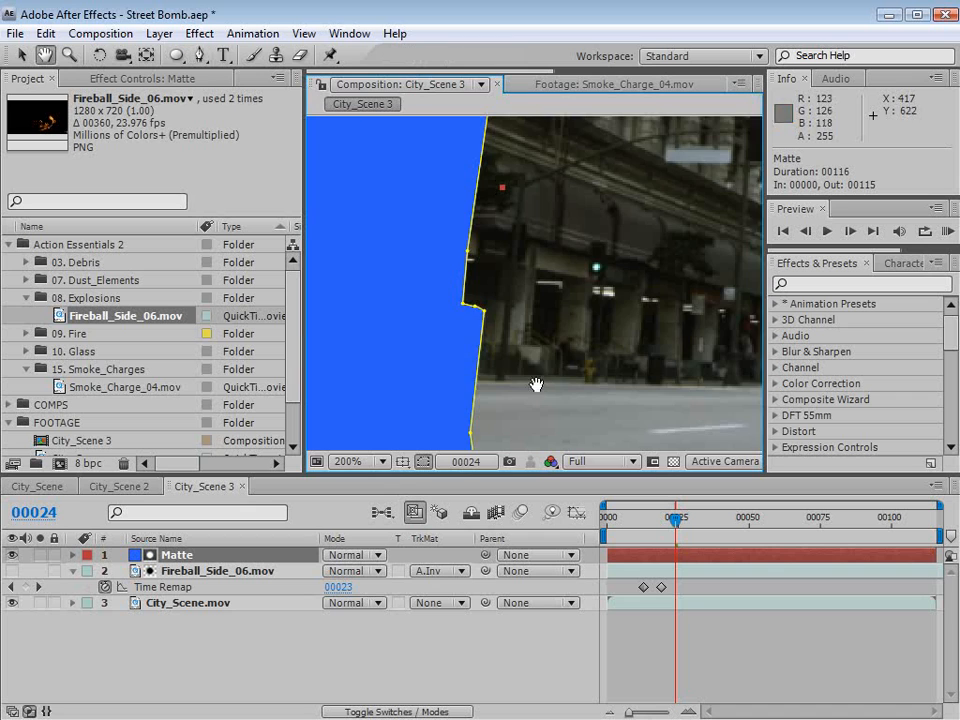
{"action": "scroll", "coordinate": [536, 384], "scroll_direction": "up", "scroll_amount": 1}
{"action": "left_click", "coordinate": [484, 430]}
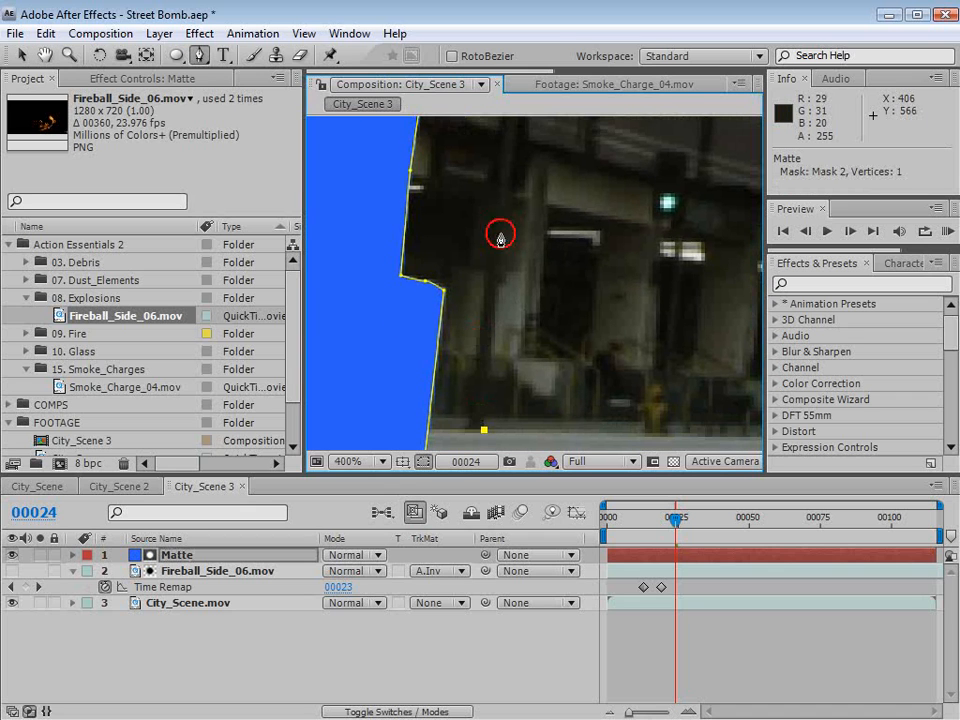
{"action": "scroll", "coordinate": [517, 170], "scroll_direction": "down", "scroll_amount": 1}
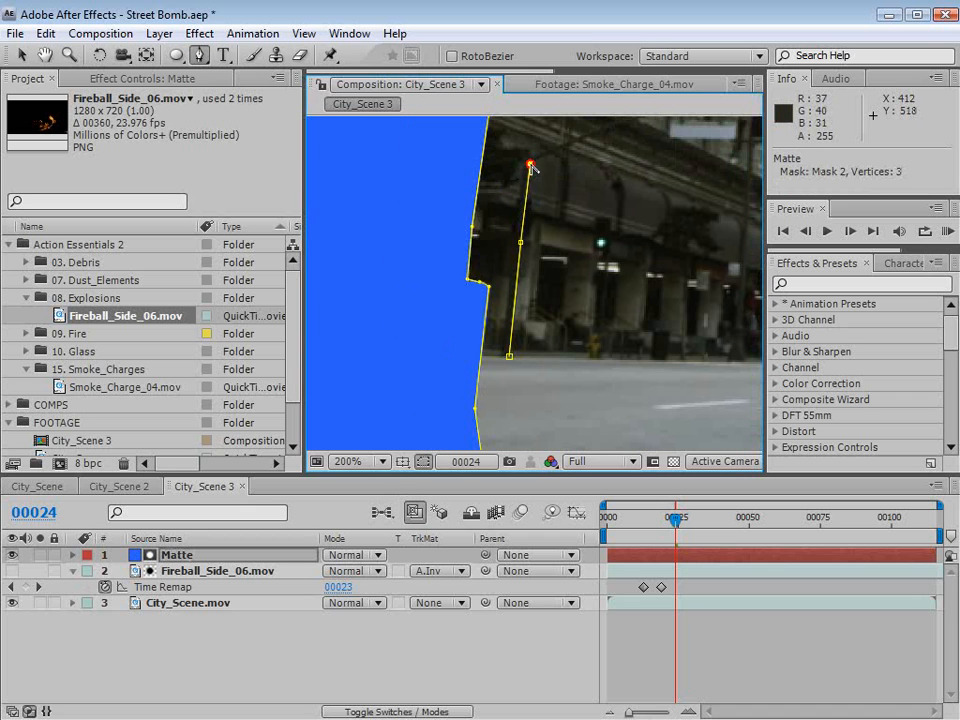
{"action": "left_click", "coordinate": [526, 156]}
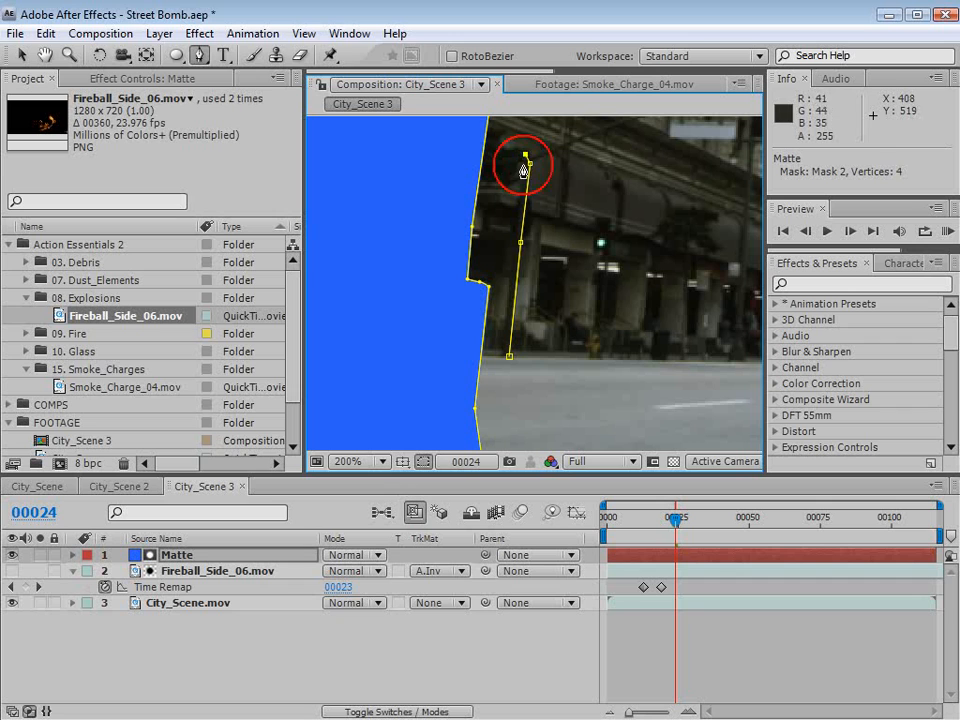
{"action": "left_click", "coordinate": [509, 358]}
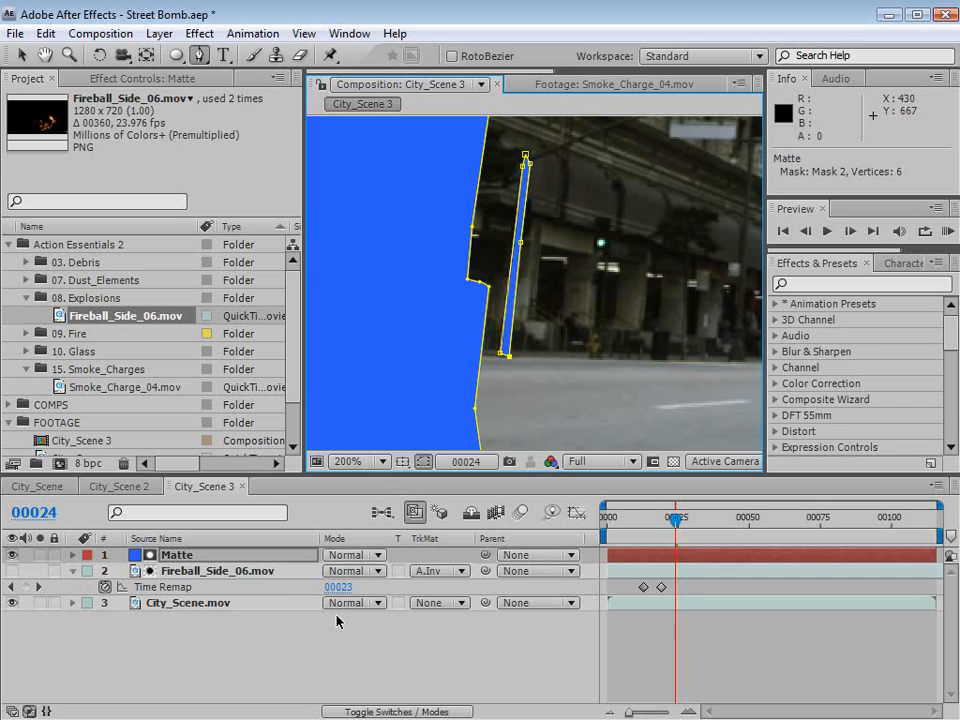
{"action": "left_click", "coordinate": [679, 652]}
Hide the Matte solid, show the fireball layer again, and inspect the pole's cutout against the fire at frame 24.
{"action": "left_click", "coordinate": [12, 554]}
{"action": "left_click", "coordinate": [12, 570]}
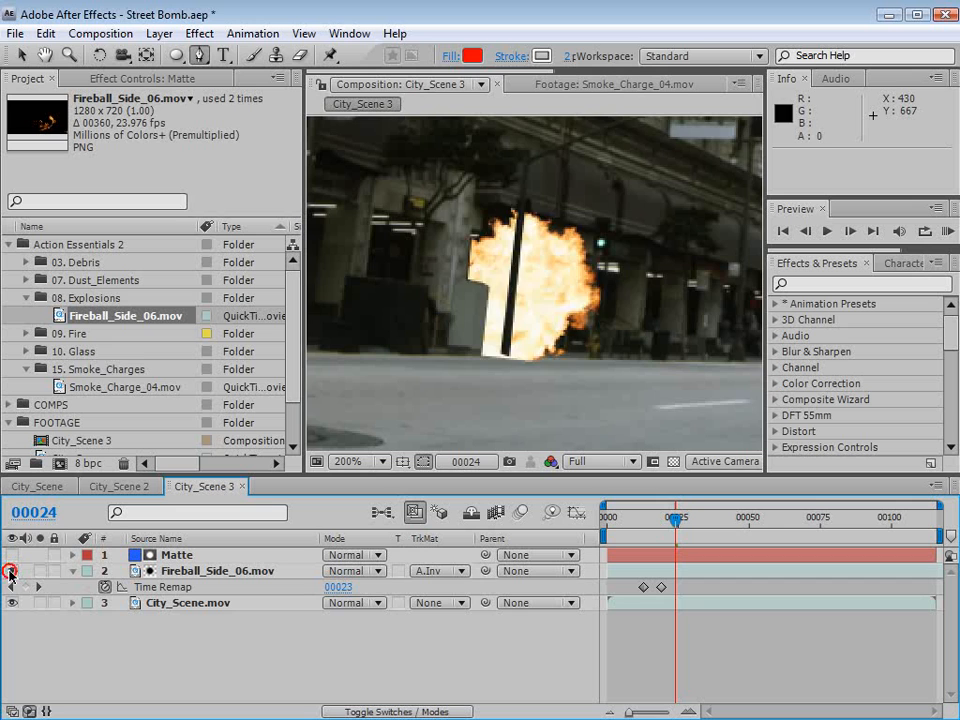
{"action": "scroll", "coordinate": [516, 300], "scroll_direction": "down", "scroll_amount": 1}
{"action": "left_click", "coordinate": [177, 554]}
{"action": "scroll", "coordinate": [508, 305], "scroll_direction": "up", "scroll_amount": 1}
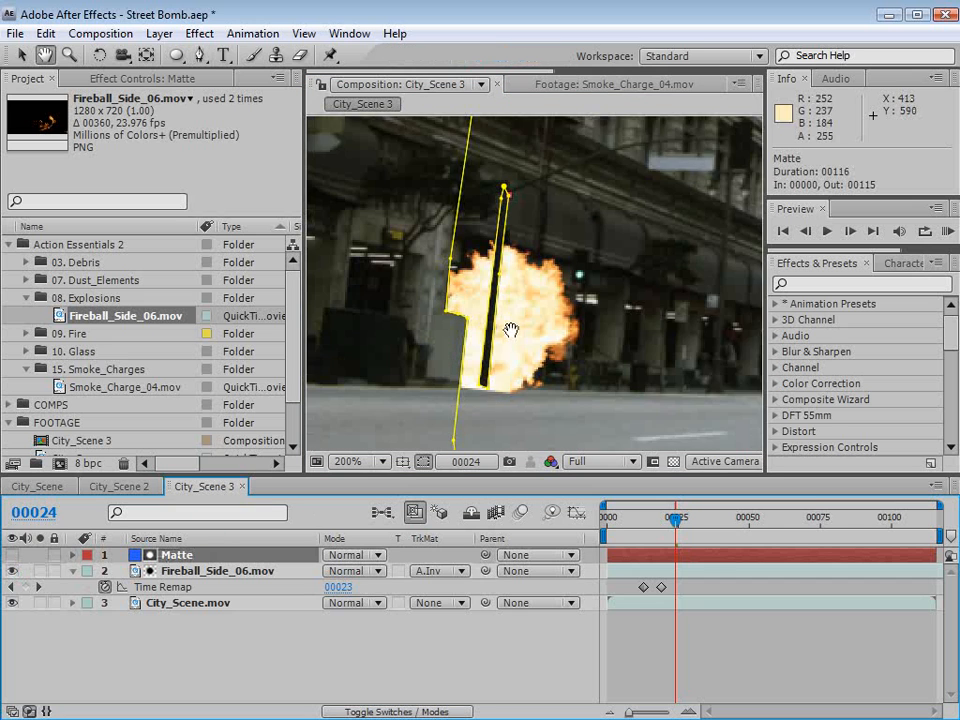
{"action": "key", "text": "v"}
{"action": "left_click_drag", "start_coordinate": [532, 325], "coordinate": [539, 332]}
{"action": "left_click", "coordinate": [656, 641]}
{"action": "scroll", "coordinate": [643, 268], "scroll_direction": "down", "scroll_amount": 1}
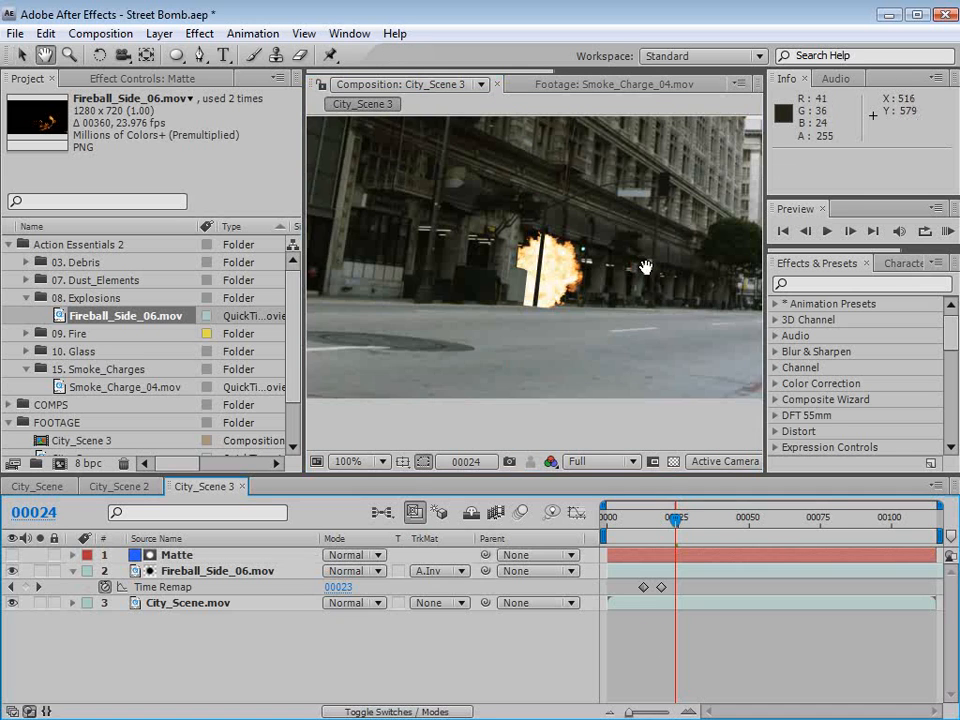
{"action": "left_click_drag", "start_coordinate": [643, 268], "coordinate": [617, 297]}
Check the masked fireball at frames 27, 30 and 33, including in an enlarged composition view, and save the project.
{"action": "mouse_move", "coordinate": [675, 518]}
{"action": "left_mouse_down"}
{"action": "mouse_move", "coordinate": [638, 520]}
{"action": "mouse_move", "coordinate": [703, 522]}
{"action": "mouse_move", "coordinate": [685, 528]}
{"action": "left_mouse_up"}
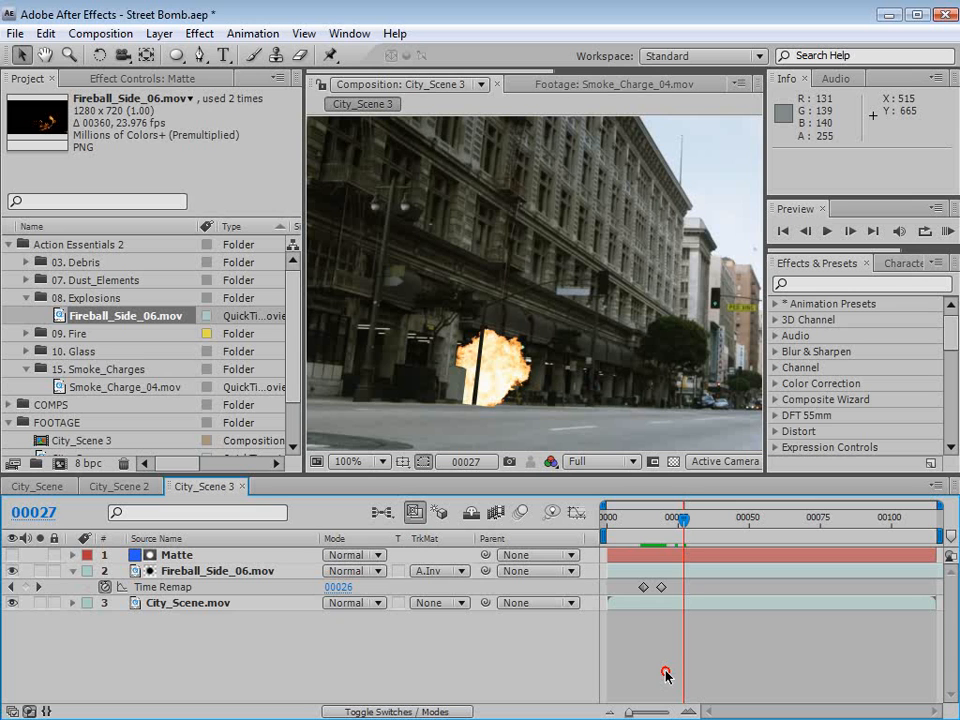
{"action": "mouse_move", "coordinate": [697, 521]}
{"action": "left_mouse_down"}
{"action": "mouse_move", "coordinate": [724, 521]}
{"action": "mouse_move", "coordinate": [692, 521]}
{"action": "left_mouse_up"}
{"action": "key", "text": "grave"}
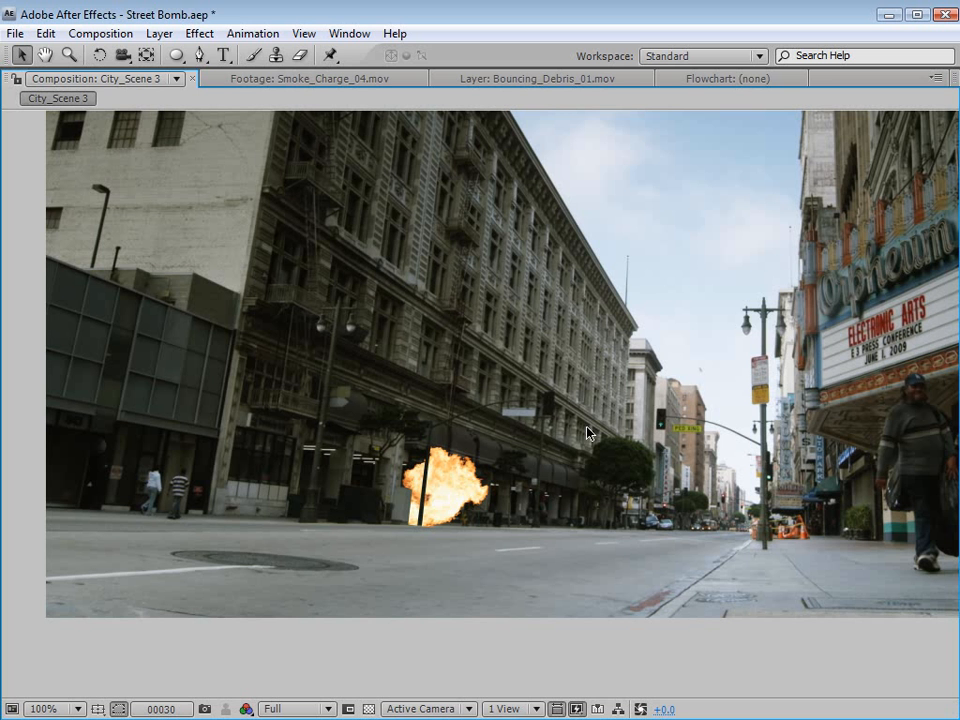
{"action": "key", "text": "grave"}
{"action": "key", "text": "ctrl+s"}
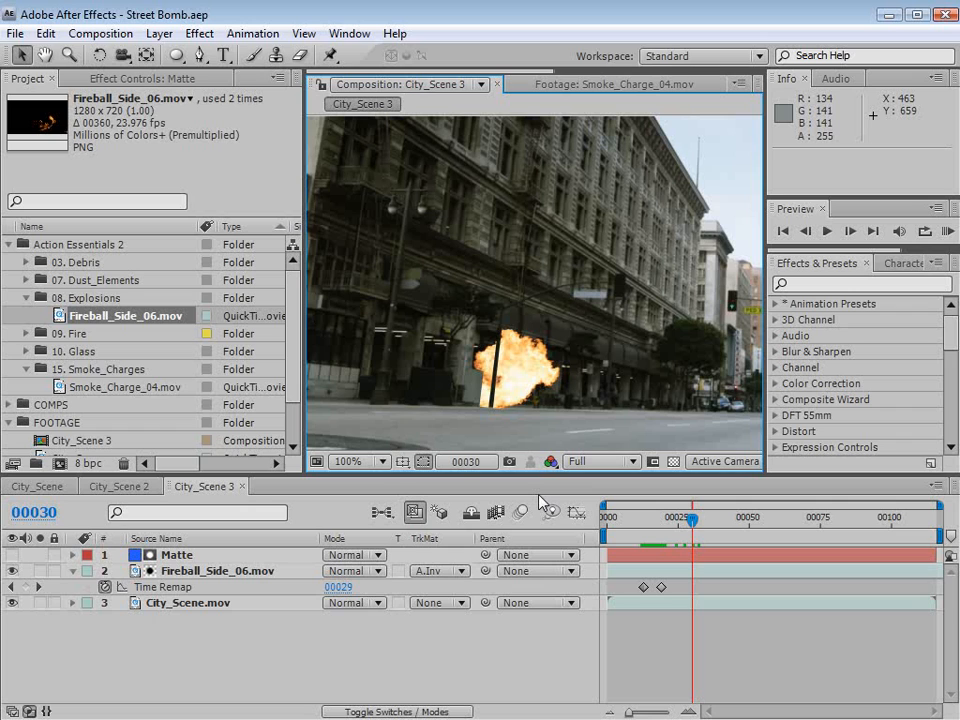
{"action": "left_click_drag", "start_coordinate": [692, 521], "coordinate": [701, 526]}
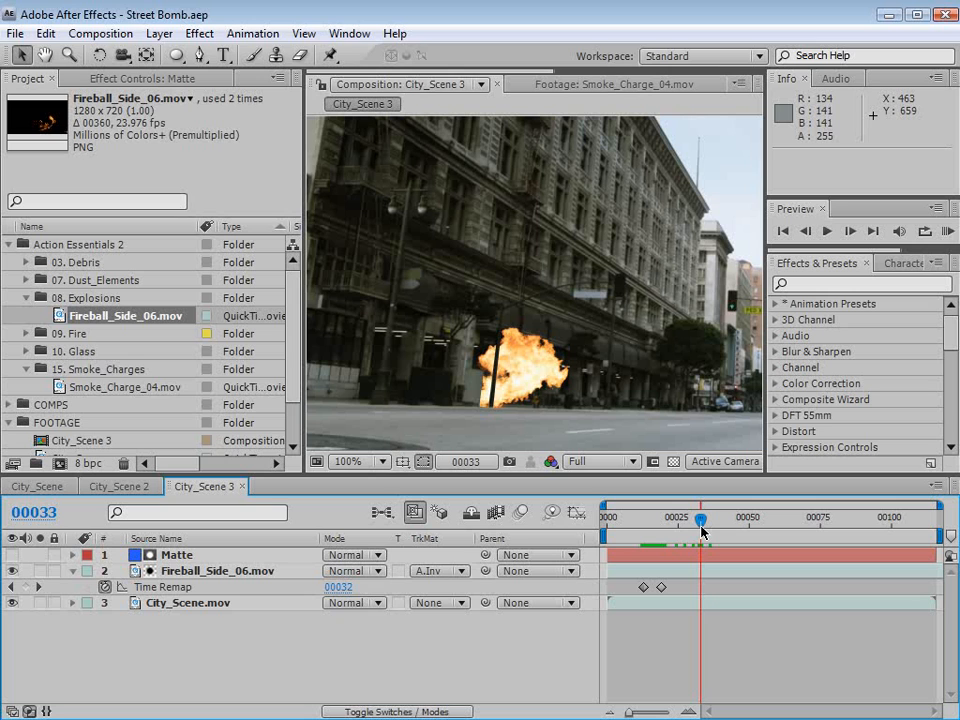
Open Bouncing_Debris_01.mov from the 03. Debris folder and examine how the debris scatters and settles over the clip.
{"action": "left_click", "coordinate": [26, 298]}
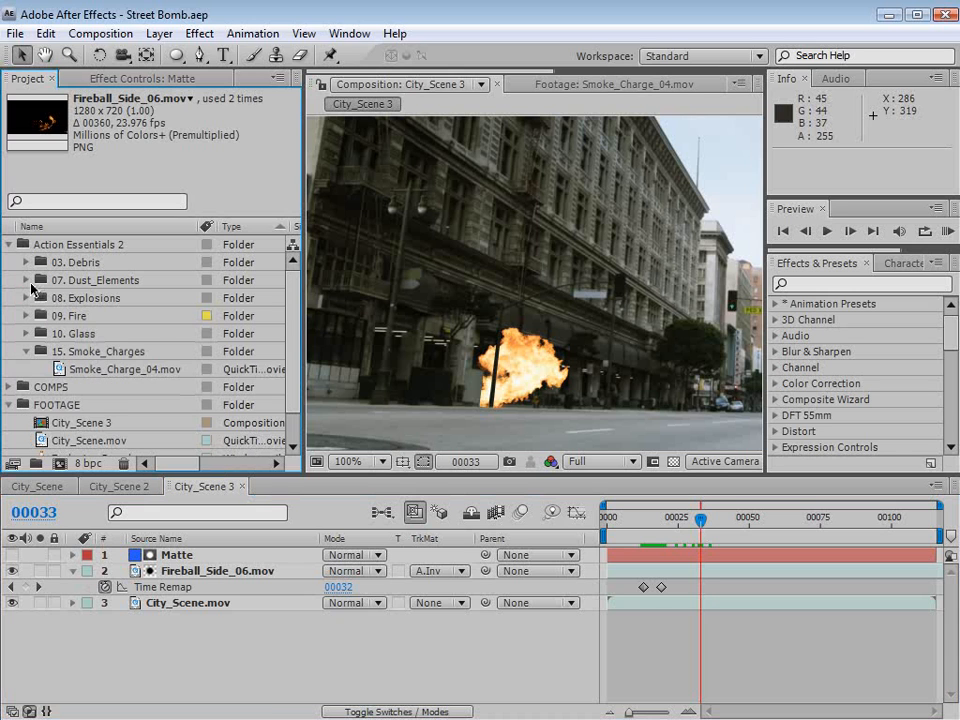
{"action": "left_click", "coordinate": [25, 263]}
{"action": "left_click", "coordinate": [110, 281]}
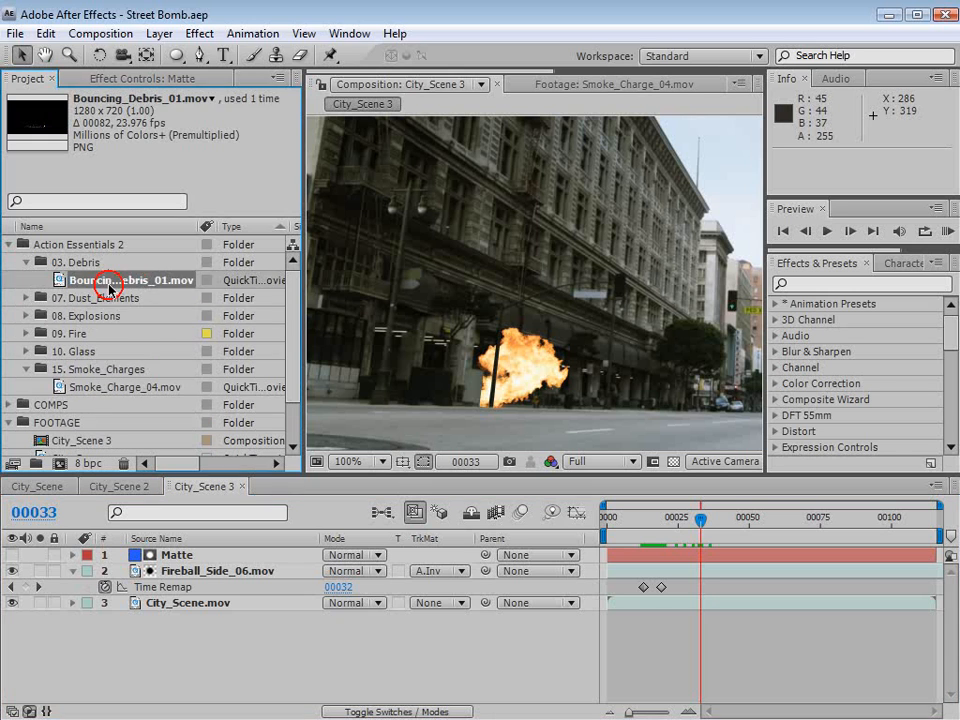
{"action": "double_click", "coordinate": [60, 283]}
{"action": "left_click_drag", "start_coordinate": [485, 418], "coordinate": [623, 440]}
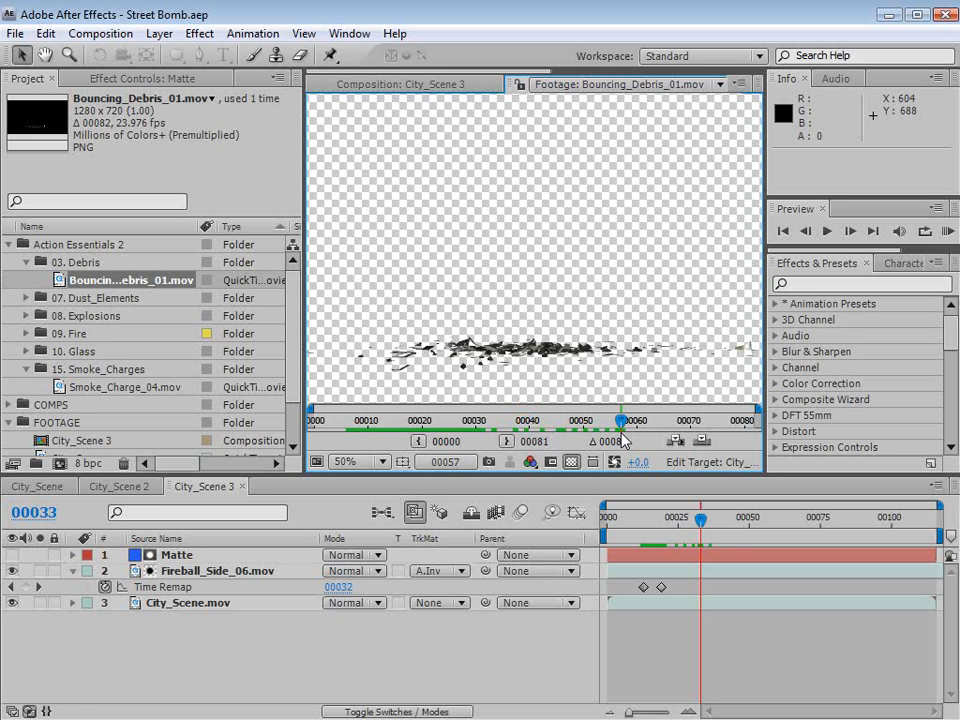
{"action": "left_click_drag", "start_coordinate": [623, 440], "coordinate": [375, 412]}
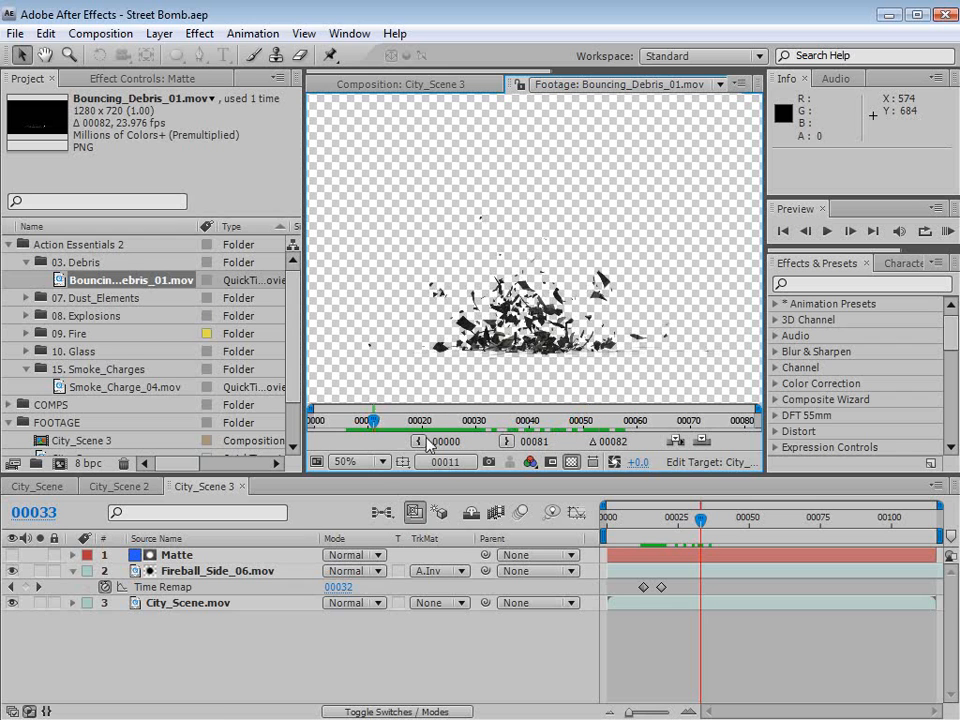
{"action": "left_click_drag", "start_coordinate": [426, 438], "coordinate": [518, 432]}
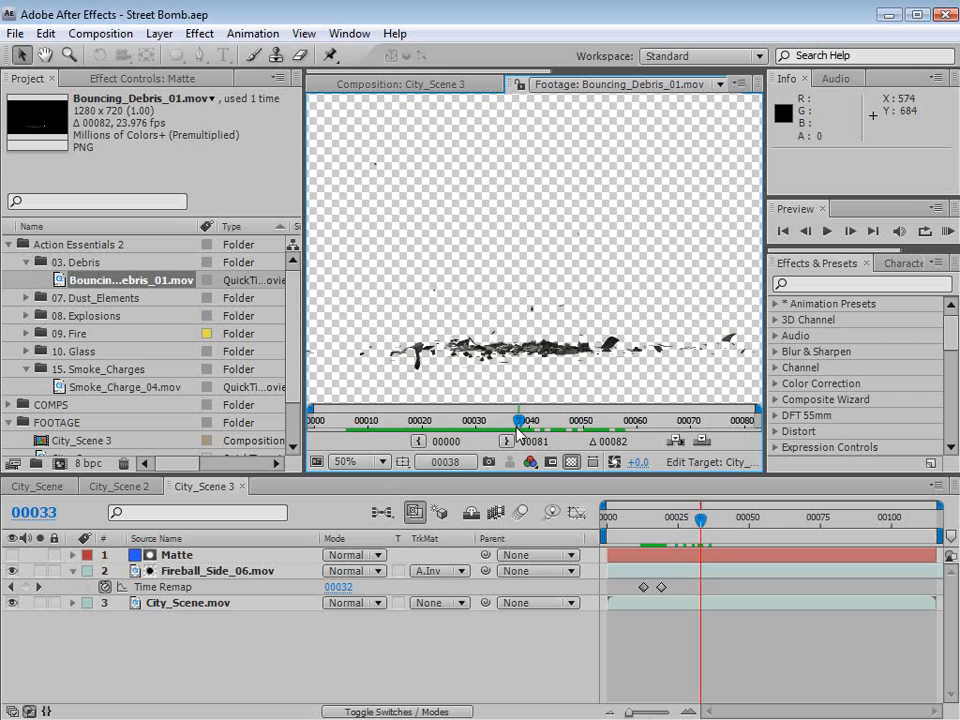
{"action": "left_click_drag", "start_coordinate": [518, 432], "coordinate": [428, 420]}
Add Bouncing_Debris_01.mov to City_Scene 3 between the fireball and City_Scene.mov layers and position it at 385, 393.
{"action": "left_click", "coordinate": [358, 86]}
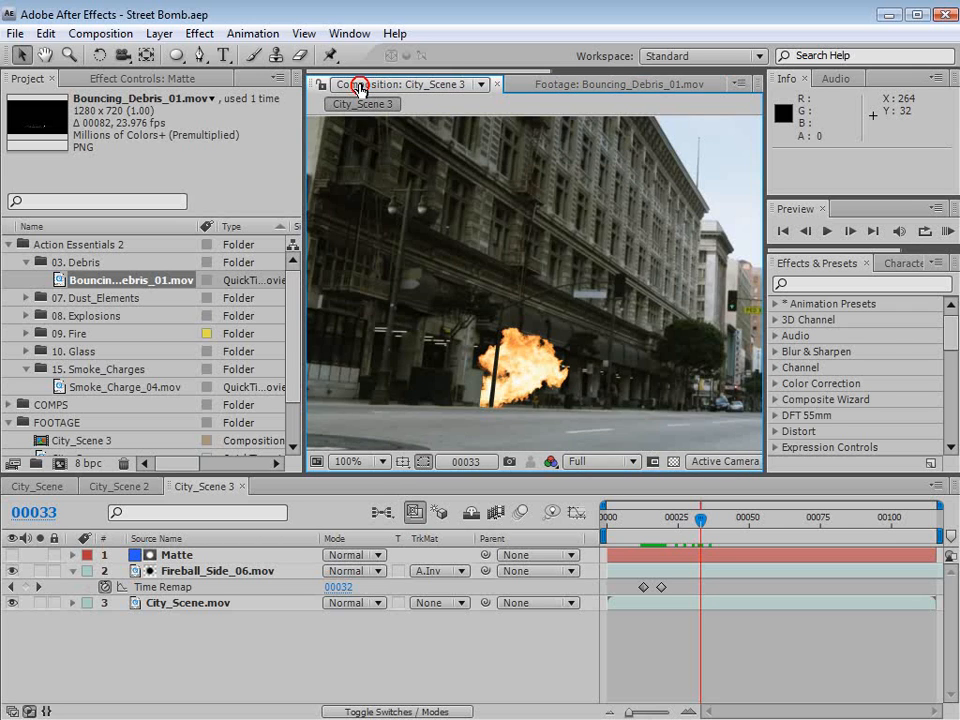
{"action": "left_click_drag", "start_coordinate": [113, 281], "coordinate": [190, 600]}
{"action": "left_click_drag", "start_coordinate": [697, 359], "coordinate": [557, 370]}
{"action": "scroll", "coordinate": [612, 362], "scroll_direction": "down", "scroll_amount": 1}
{"action": "scroll", "coordinate": [690, 200], "scroll_direction": "down", "scroll_amount": 1}
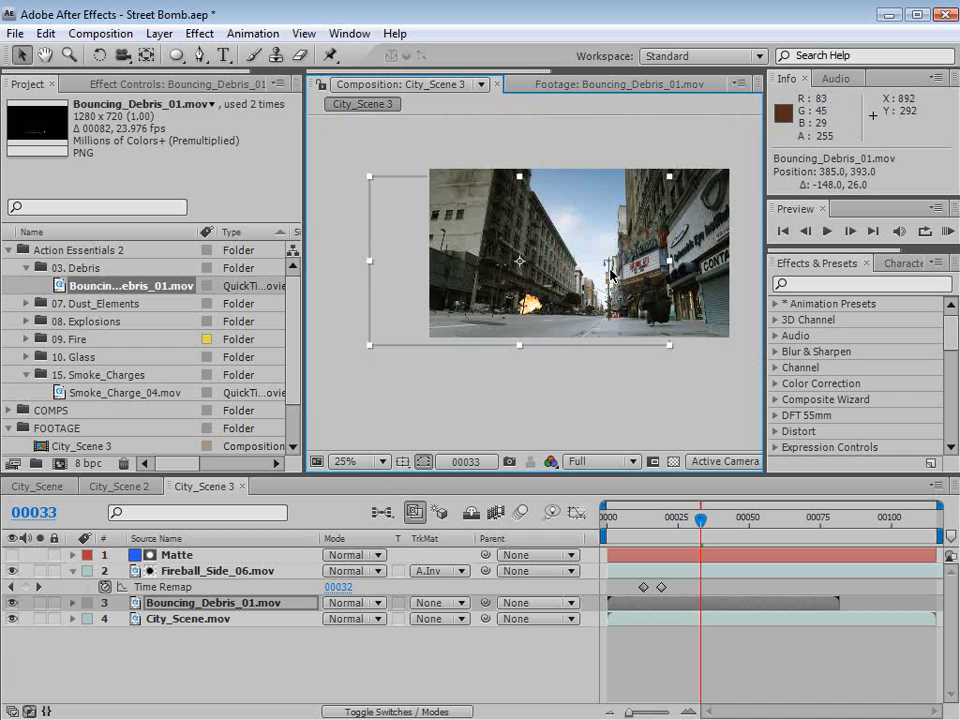
Scale the bouncing debris to 42%, rotate it about 10° clockwise, and move it to 425, 501 near the fireball.
{"action": "left_click_drag", "start_coordinate": [676, 176], "coordinate": [600, 295]}
{"action": "scroll", "coordinate": [600, 293], "scroll_direction": "up", "scroll_amount": 1}
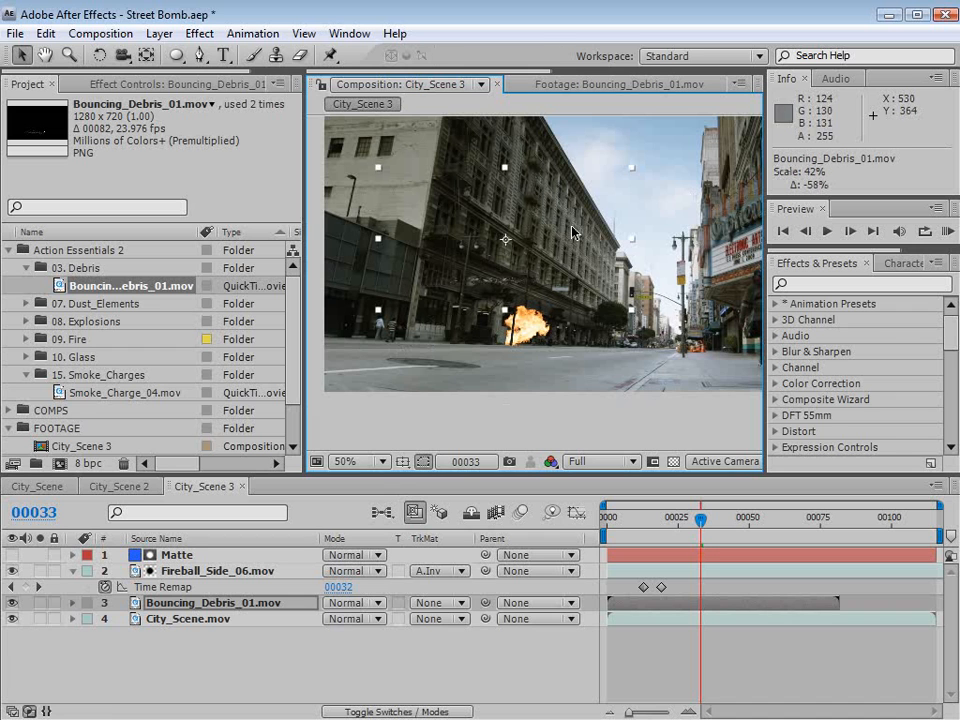
{"action": "key", "text": "w"}
{"action": "left_click_drag", "start_coordinate": [567, 209], "coordinate": [560, 283]}
{"action": "key", "text": "v"}
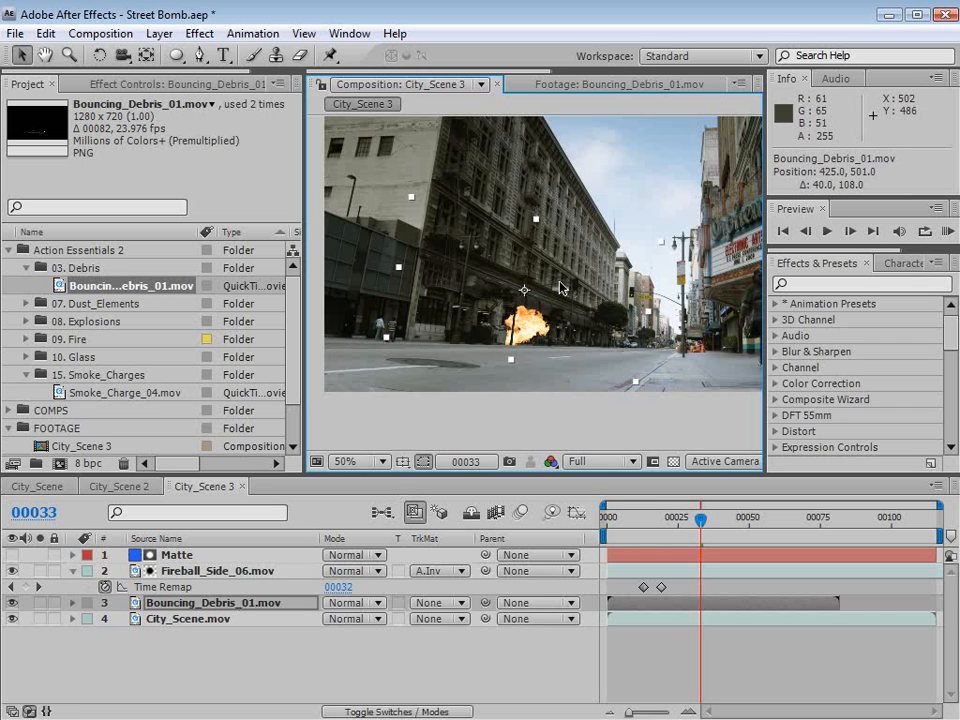
Align the debris with the street at the base of the fireball and set its rotation to 7.2°.
{"action": "scroll", "coordinate": [522, 291], "scroll_direction": "up", "scroll_amount": 1}
{"action": "left_click_drag", "start_coordinate": [516, 307], "coordinate": [514, 334]}
{"action": "key", "text": "w"}
{"action": "left_click_drag", "start_coordinate": [610, 395], "coordinate": [613, 387]}
{"action": "key", "text": "v"}
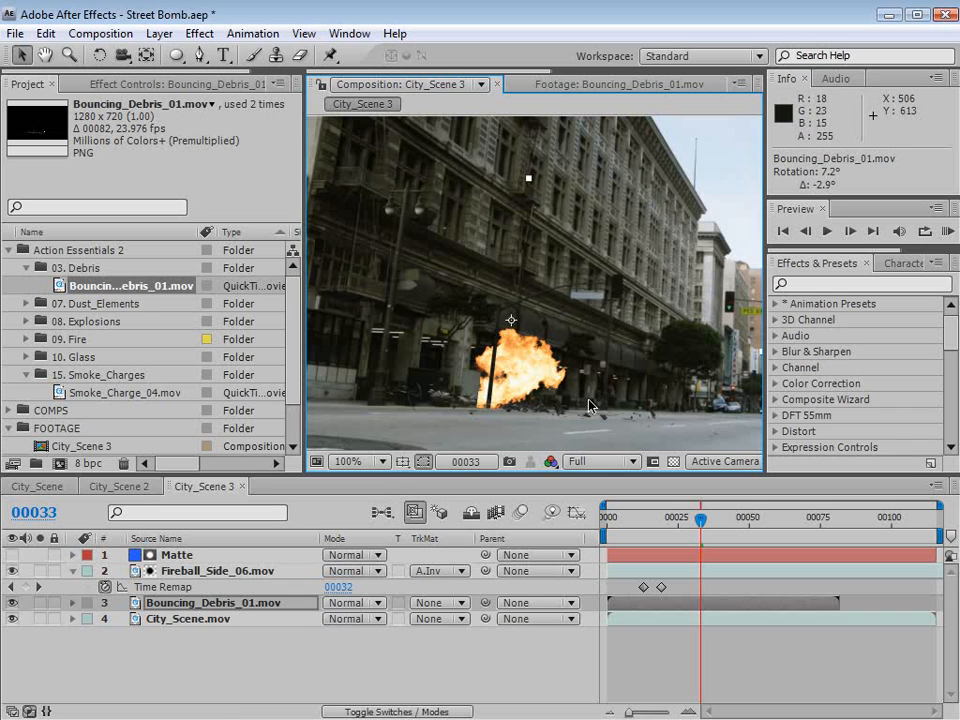
Move the bouncing debris to 412, 526 at the fireball's base and check its placement at frame 17.
{"action": "left_click_drag", "start_coordinate": [591, 381], "coordinate": [490, 355]}
{"action": "left_click_drag", "start_coordinate": [362, 267], "coordinate": [351, 266]}
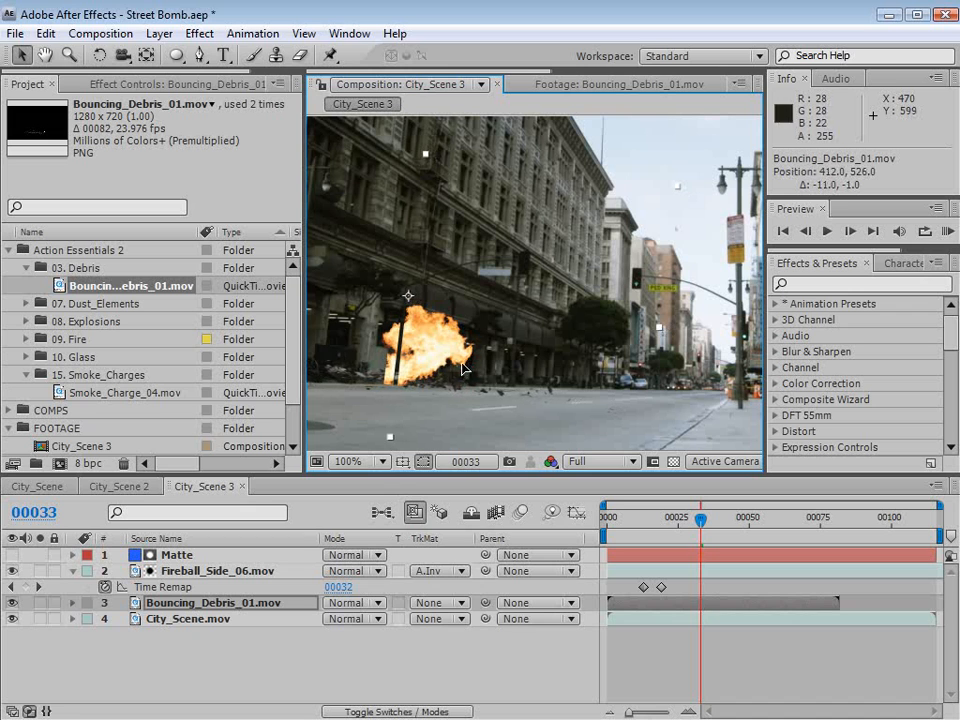
{"action": "left_click", "coordinate": [640, 515]}
{"action": "left_click_drag", "start_coordinate": [641, 517], "coordinate": [656, 518]}
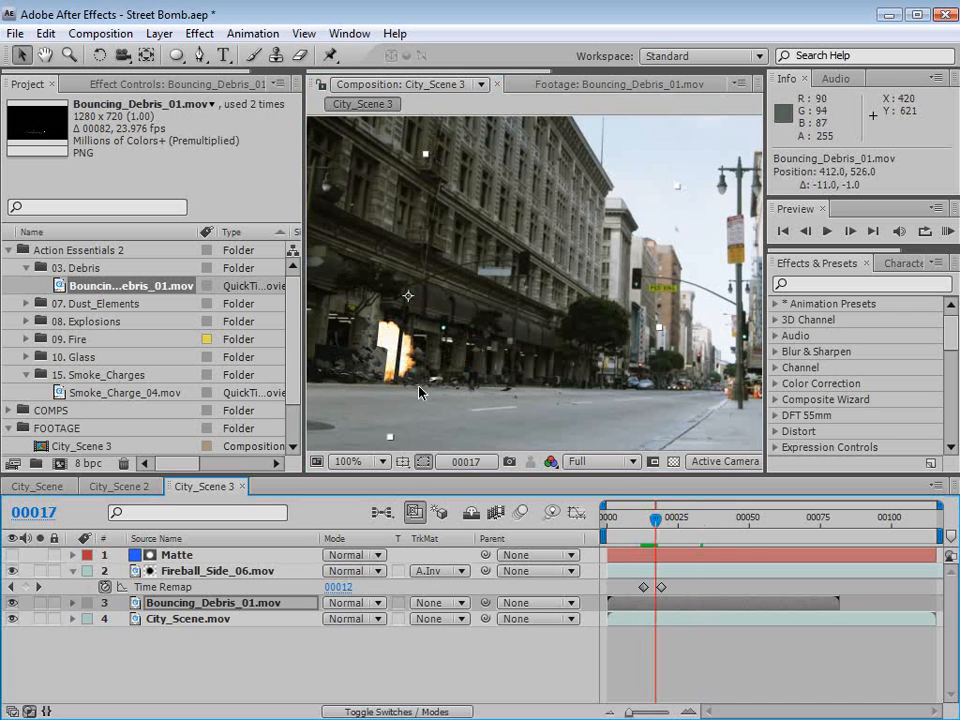
Shrink the bouncing debris to roughly half its size and lower it back onto the street beside the fireball.
{"action": "left_click_drag", "start_coordinate": [415, 385], "coordinate": [425, 386]}
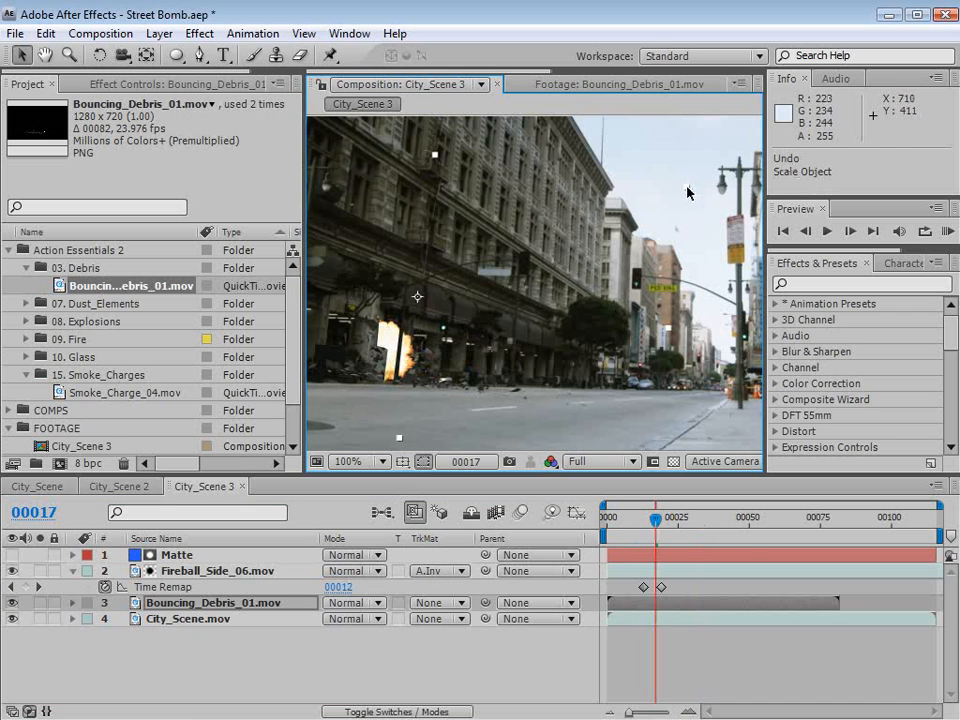
{"action": "left_click_drag", "start_coordinate": [687, 189], "coordinate": [567, 234]}
{"action": "left_click_drag", "start_coordinate": [480, 311], "coordinate": [478, 355]}
Rotate the bouncing debris to 8.8° at frame 31 and move it to 435, 575 below the fireball.
{"action": "left_click_drag", "start_coordinate": [648, 512], "coordinate": [694, 515]}
{"action": "key", "text": "w"}
{"action": "left_click_drag", "start_coordinate": [490, 382], "coordinate": [497, 395]}
{"action": "key", "text": "v"}
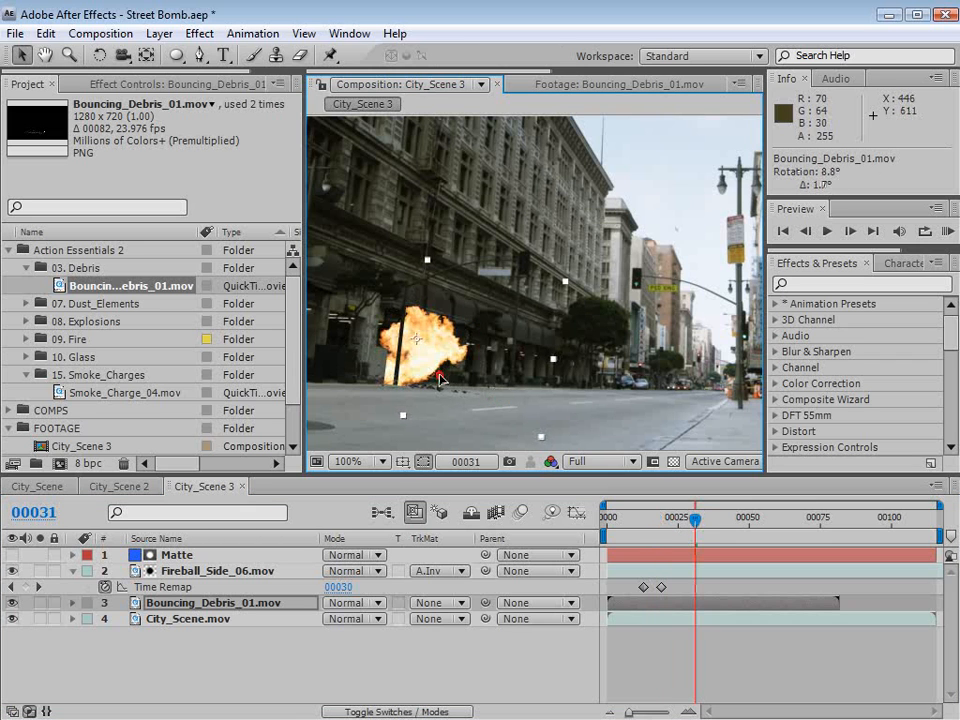
{"action": "left_click_drag", "start_coordinate": [438, 379], "coordinate": [453, 383]}
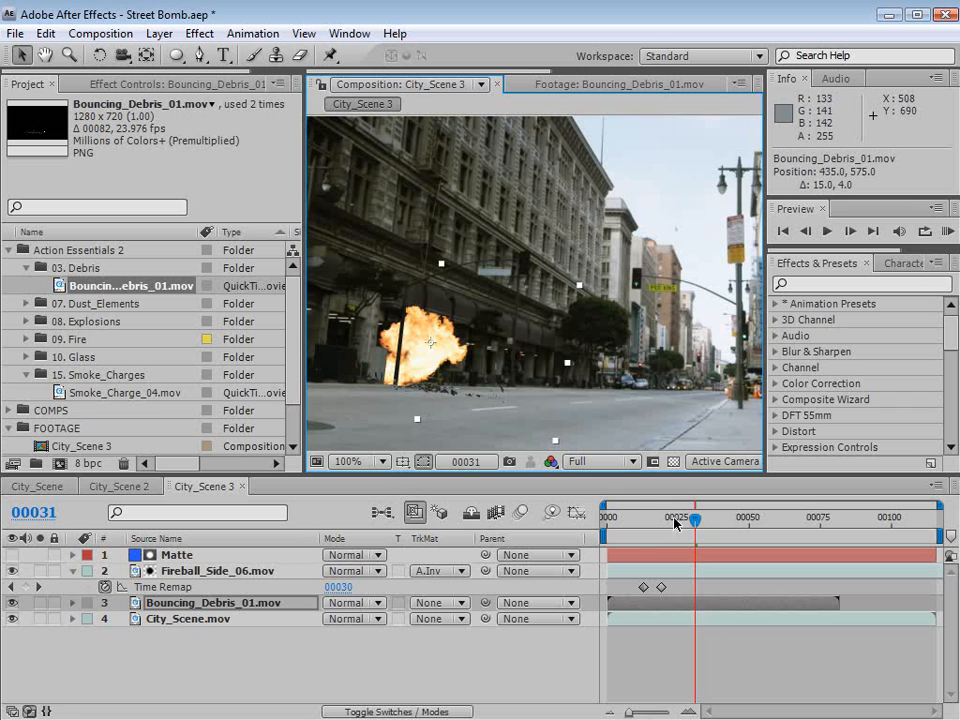
Shift the Bouncing_Debris_01.mov layer in time to start at frame 15 and move the debris to 419, 570.
{"action": "left_click_drag", "start_coordinate": [636, 515], "coordinate": [673, 606]}
{"action": "left_click_drag", "start_coordinate": [441, 391], "coordinate": [425, 386]}
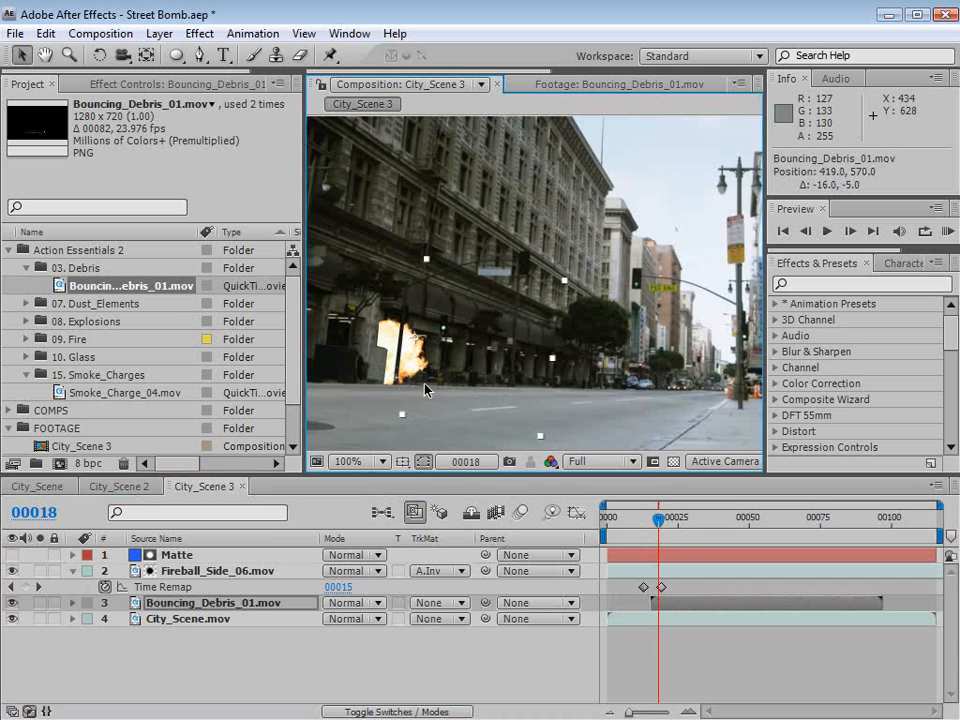
{"action": "left_click_drag", "start_coordinate": [652, 518], "coordinate": [680, 519]}
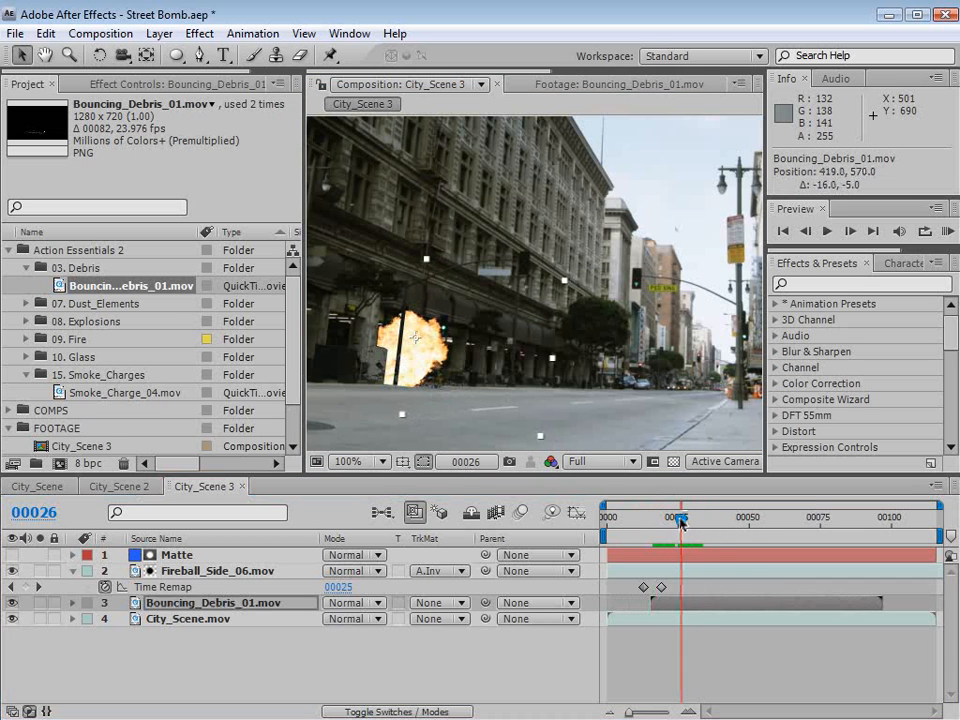
Enlarge the bouncing debris and reposition it at 420, 554 so it bursts from the base of the fireball.
{"action": "left_click_drag", "start_coordinate": [542, 441], "coordinate": [587, 470]}
{"action": "left_click_drag", "start_coordinate": [484, 405], "coordinate": [491, 414]}
{"action": "left_click", "coordinate": [672, 518]}
{"action": "left_click_drag", "start_coordinate": [672, 520], "coordinate": [658, 519]}
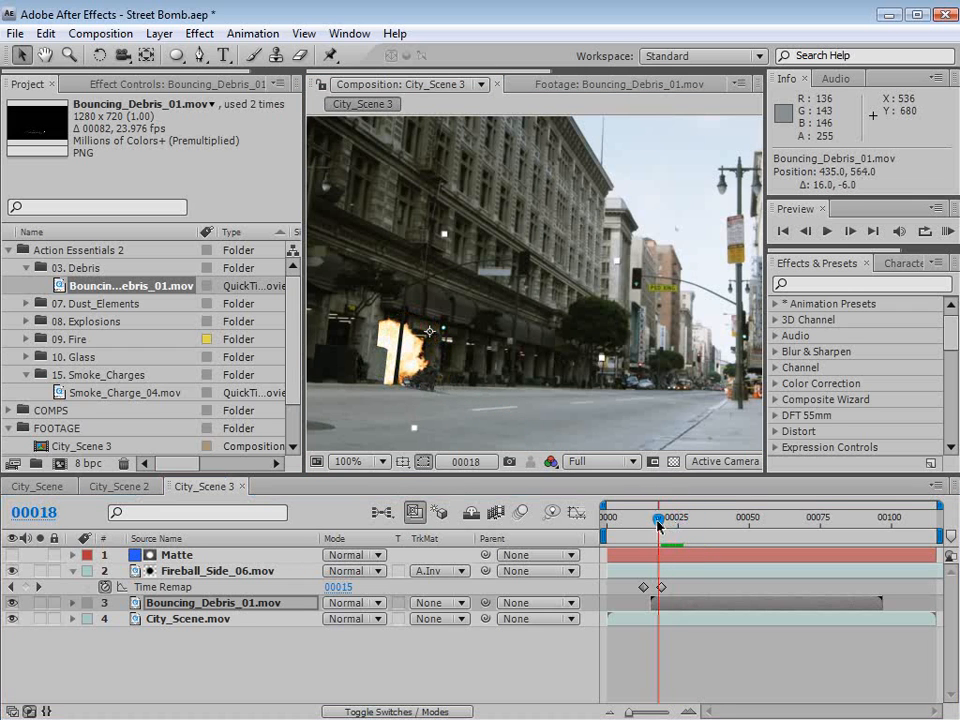
{"action": "left_click_drag", "start_coordinate": [435, 401], "coordinate": [427, 398]}
{"action": "left_click_drag", "start_coordinate": [612, 259], "coordinate": [636, 251]}
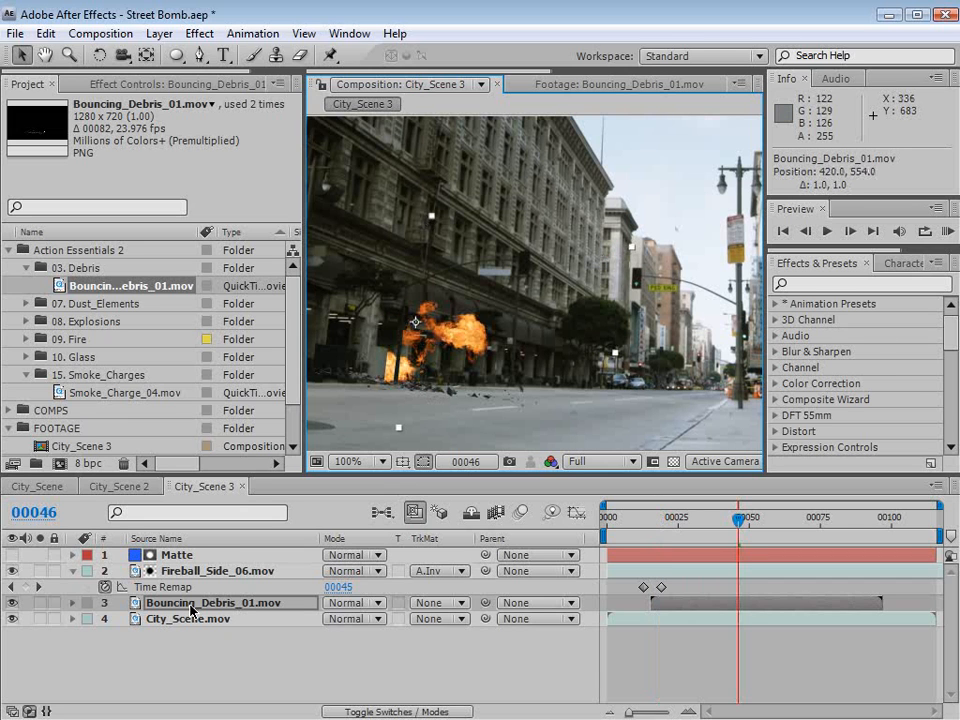
Duplicate the Matte layer and place one copy directly above Bouncing_Debris_01.mov.
{"action": "left_click", "coordinate": [177, 555]}
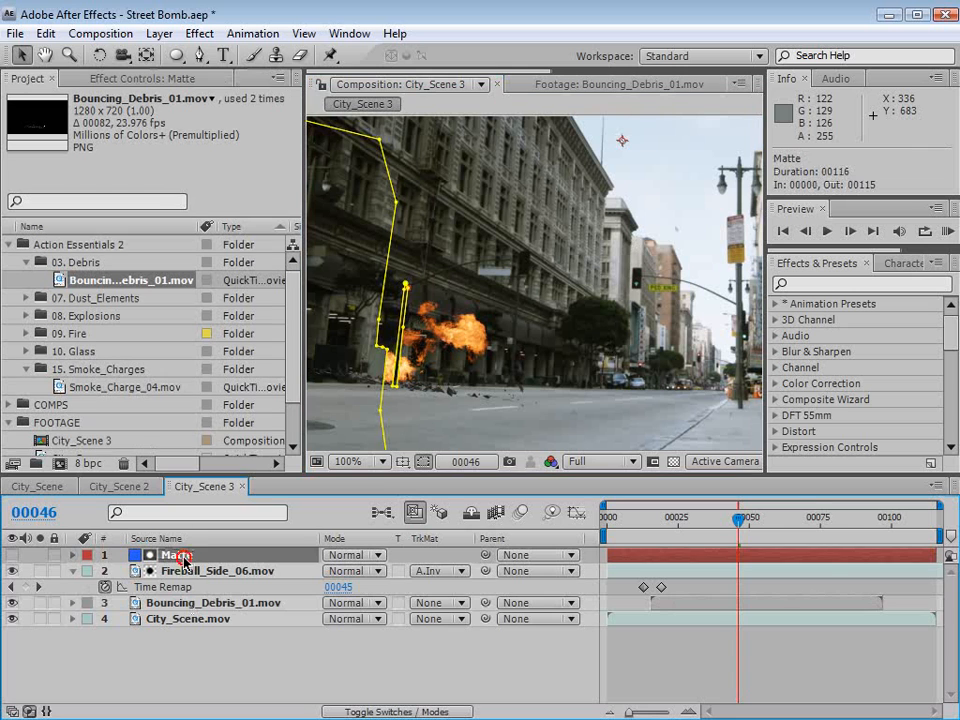
{"action": "left_click", "coordinate": [46, 33]}
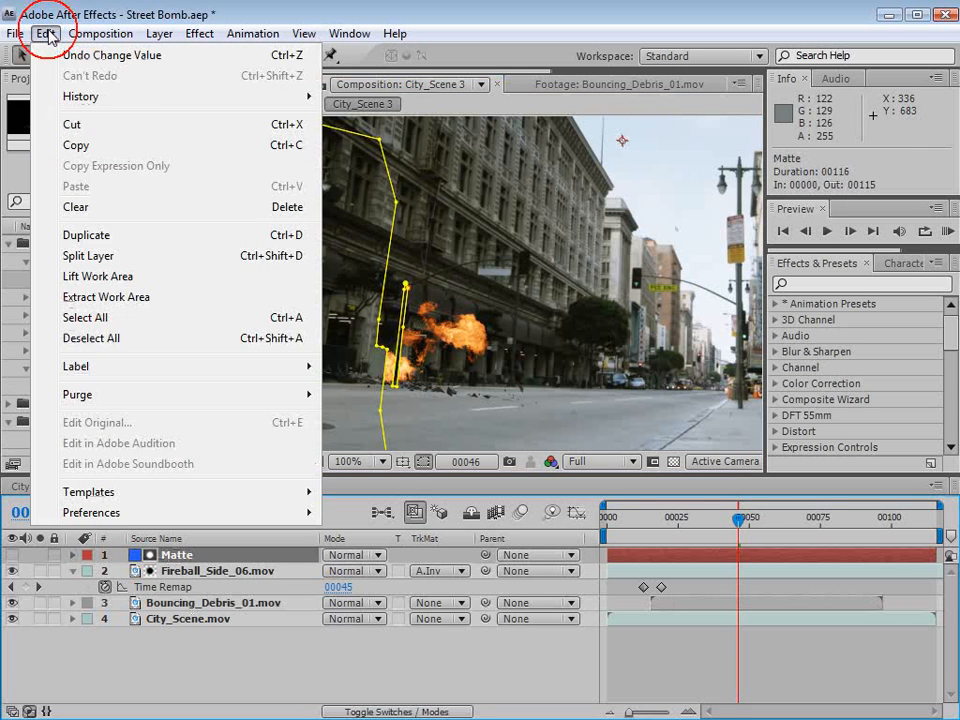
{"action": "left_click", "coordinate": [128, 245]}
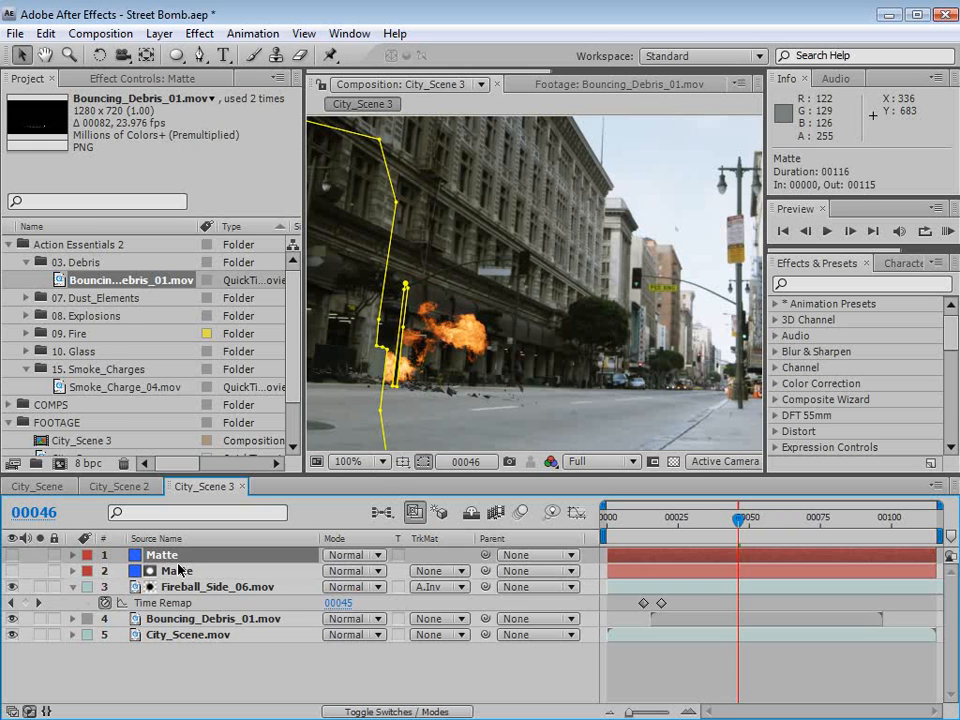
{"action": "left_click_drag", "start_coordinate": [182, 571], "coordinate": [172, 625]}
Give the Bouncing_Debris_01.mov layer a teal label and set its track matte to Alpha Inverted using the Matte copy above.
{"action": "left_click", "coordinate": [176, 620]}
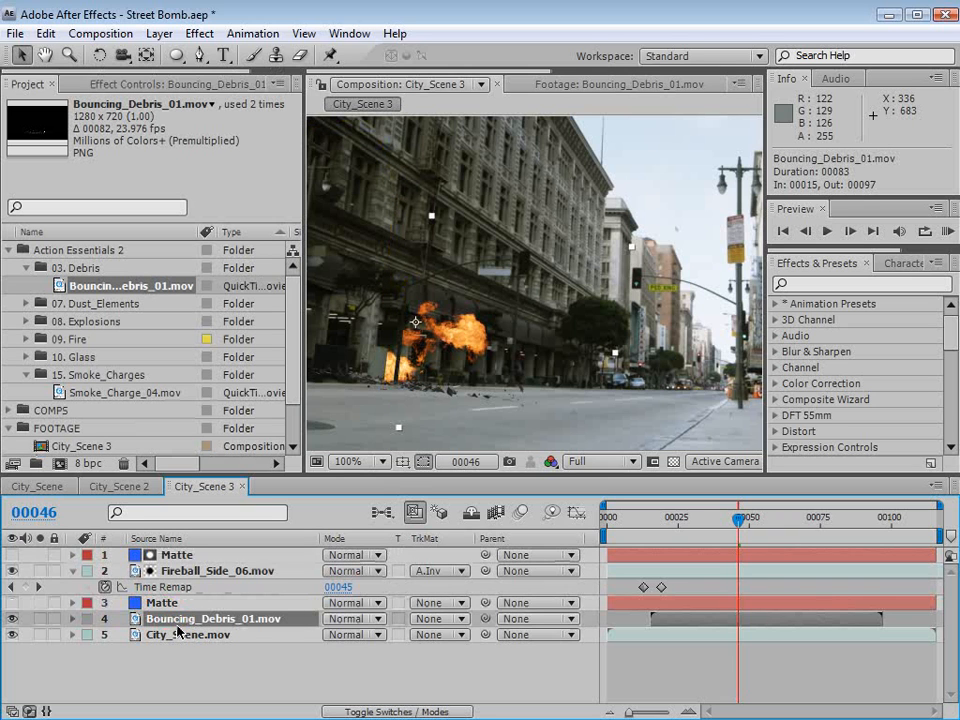
{"action": "left_click", "coordinate": [88, 627]}
{"action": "left_click", "coordinate": [110, 716]}
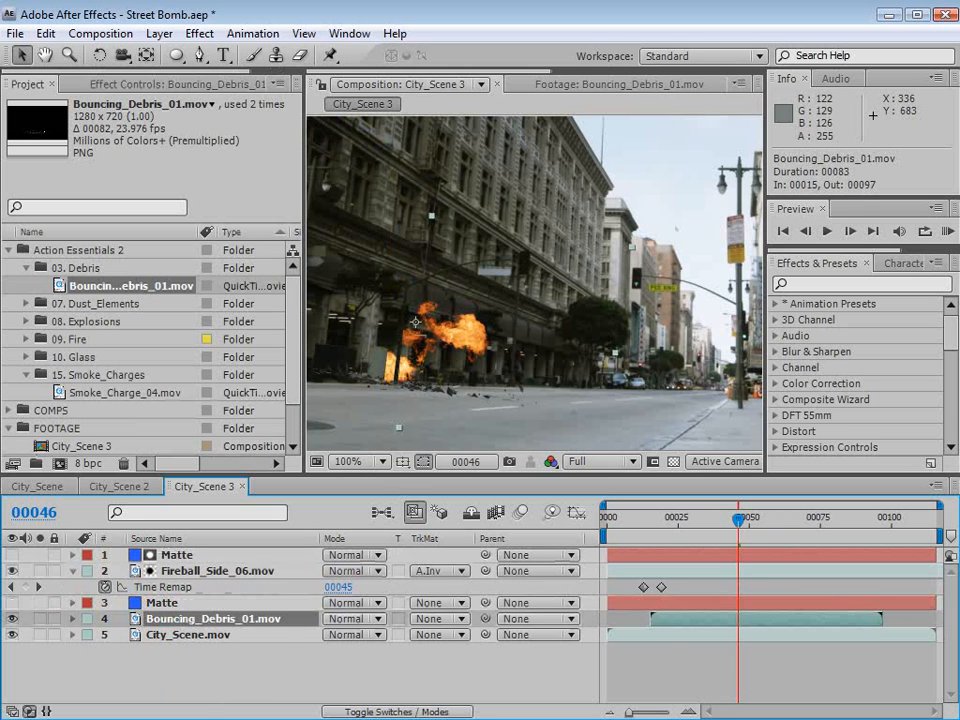
{"action": "left_click", "coordinate": [424, 622]}
{"action": "left_click", "coordinate": [450, 672]}
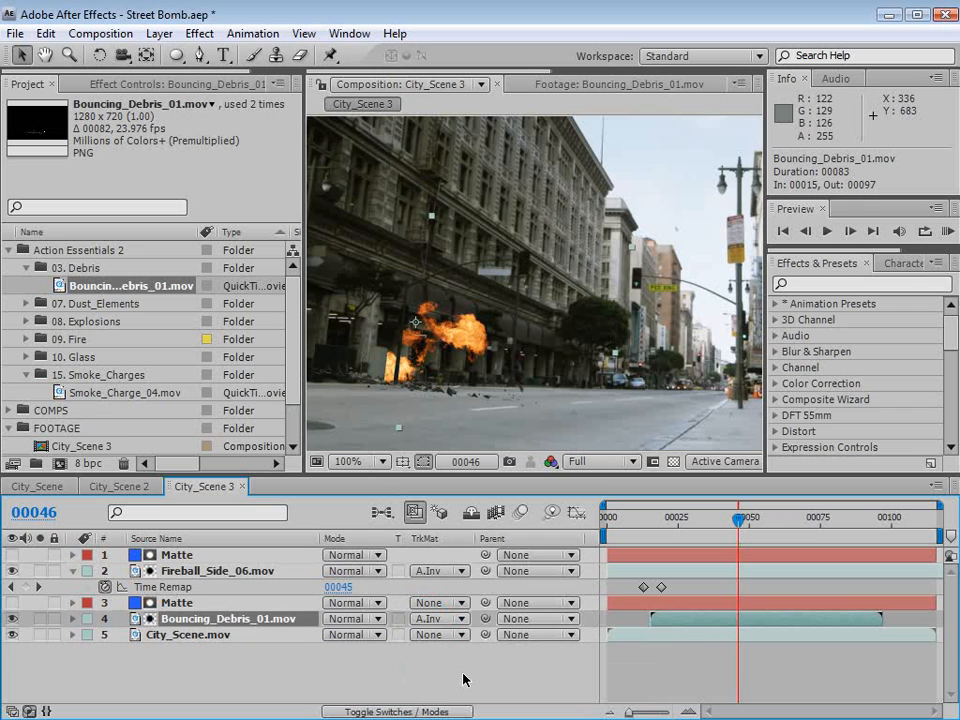
{"action": "left_click", "coordinate": [463, 680]}
Trim four frames from the start of the Bouncing_Debris_01.mov layer and slide it to begin at frame 20.
{"action": "left_click_drag", "start_coordinate": [739, 518], "coordinate": [661, 526]}
{"action": "left_click_drag", "start_coordinate": [660, 612], "coordinate": [657, 622]}
{"action": "left_click_drag", "start_coordinate": [667, 532], "coordinate": [657, 527]}
{"action": "left_click_drag", "start_coordinate": [650, 618], "coordinate": [656, 618]}
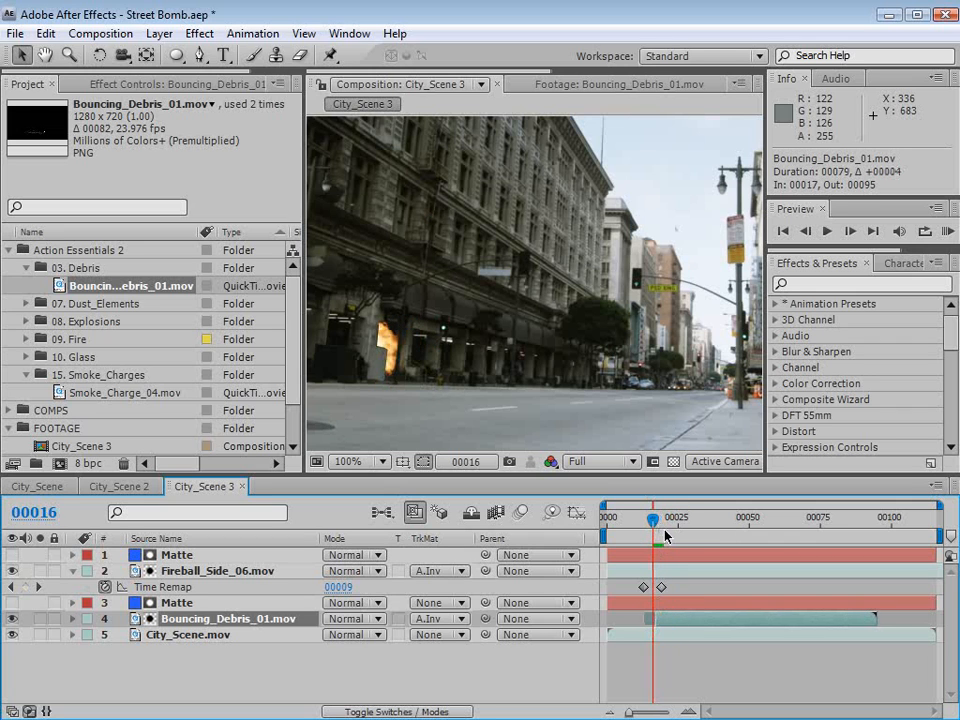
{"action": "left_click_drag", "start_coordinate": [653, 518], "coordinate": [667, 523]}
{"action": "left_click_drag", "start_coordinate": [672, 624], "coordinate": [675, 622]}
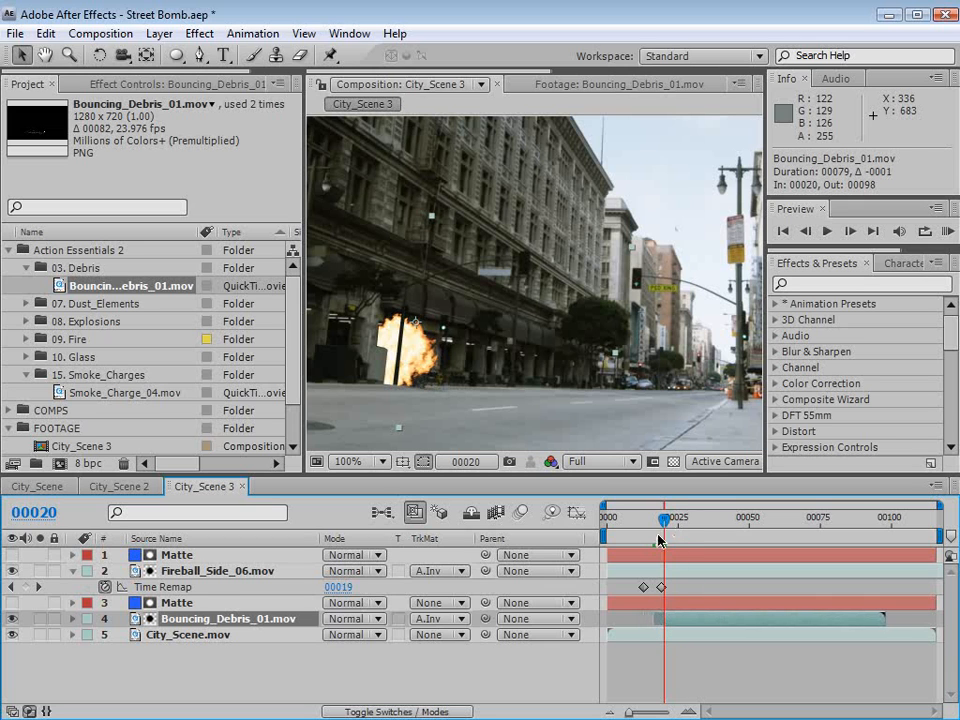
{"action": "mouse_move", "coordinate": [658, 540]}
{"action": "left_mouse_down"}
{"action": "mouse_move", "coordinate": [675, 538]}
{"action": "mouse_move", "coordinate": [664, 537]}
{"action": "left_mouse_up"}
Keyframe the debris position from 399, 551 at frame 20 to 420, 554 at frame 24.
{"action": "key", "text": "p"}
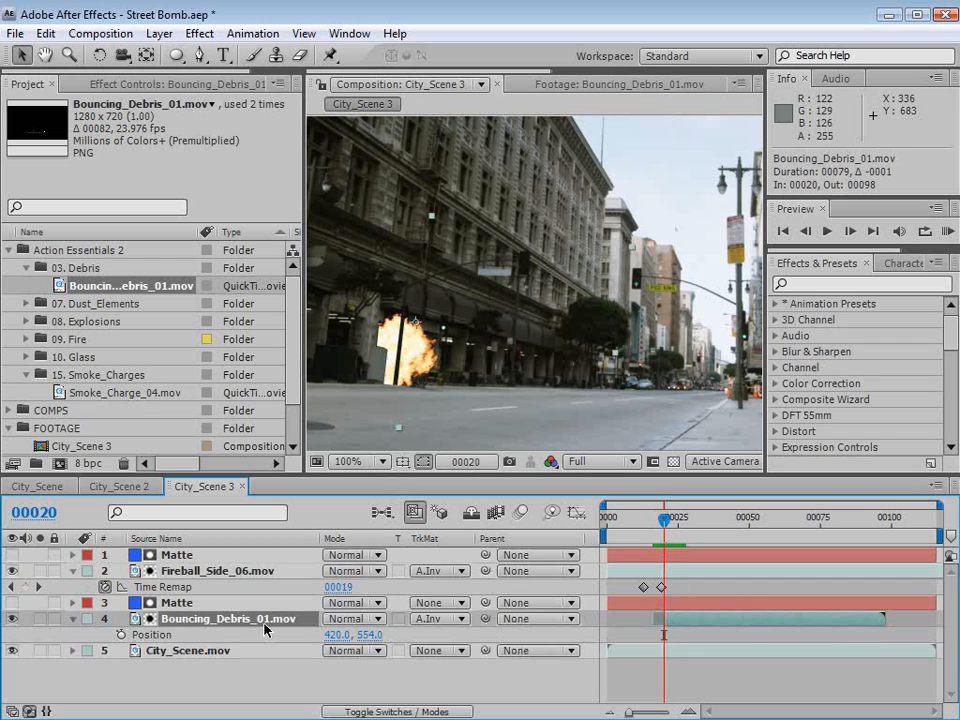
{"action": "left_click", "coordinate": [122, 635]}
{"action": "left_click_drag", "start_coordinate": [665, 636], "coordinate": [675, 636]}
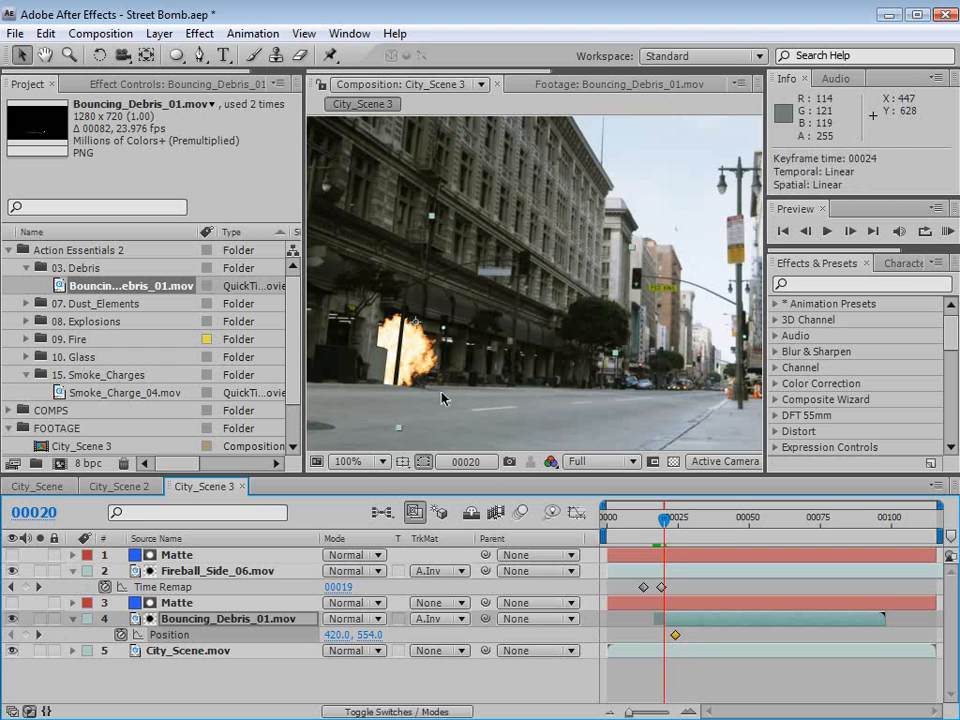
{"action": "left_click_drag", "start_coordinate": [443, 393], "coordinate": [425, 391]}
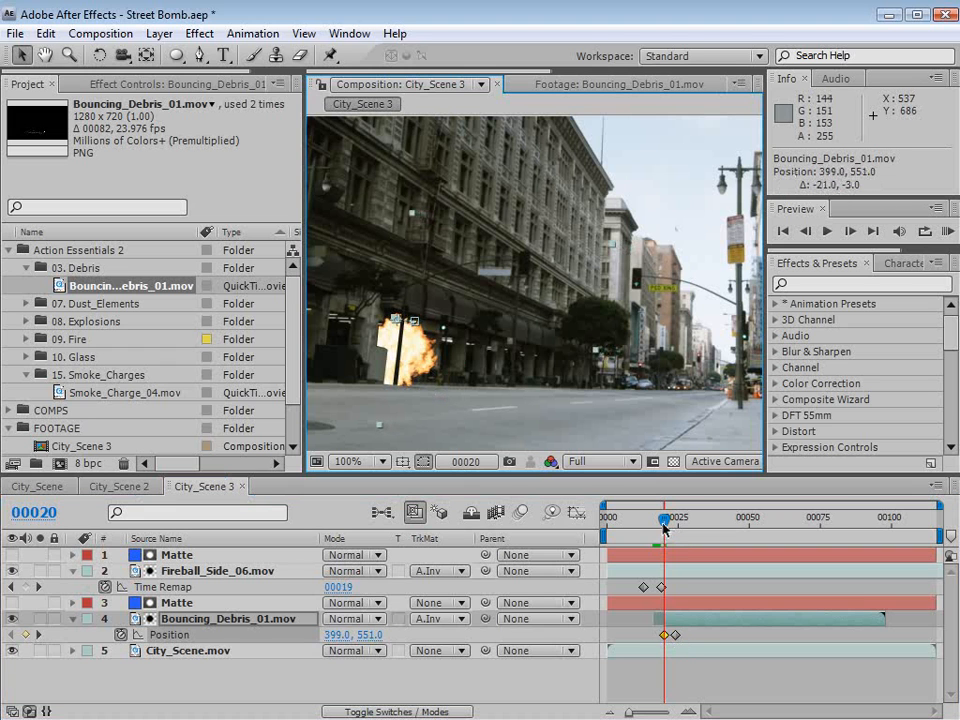
Review the animated debris up to frame 42 and inspect the explosion in an enlarged view of the whole street.
{"action": "left_click_drag", "start_coordinate": [662, 520], "coordinate": [727, 522]}
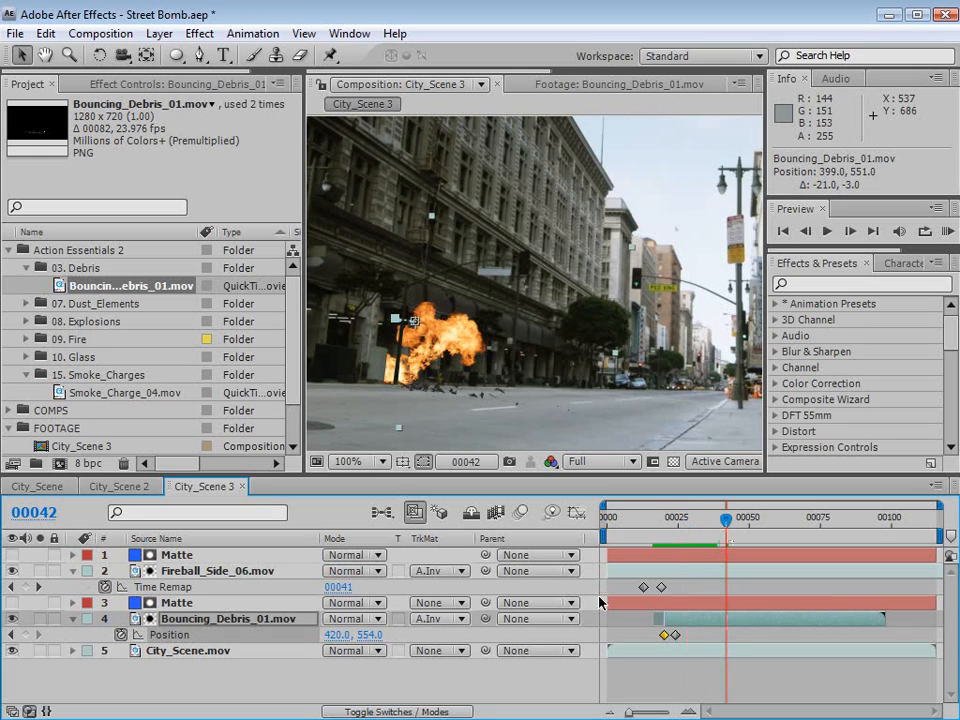
{"action": "left_click", "coordinate": [686, 688]}
{"action": "key", "text": "h"}
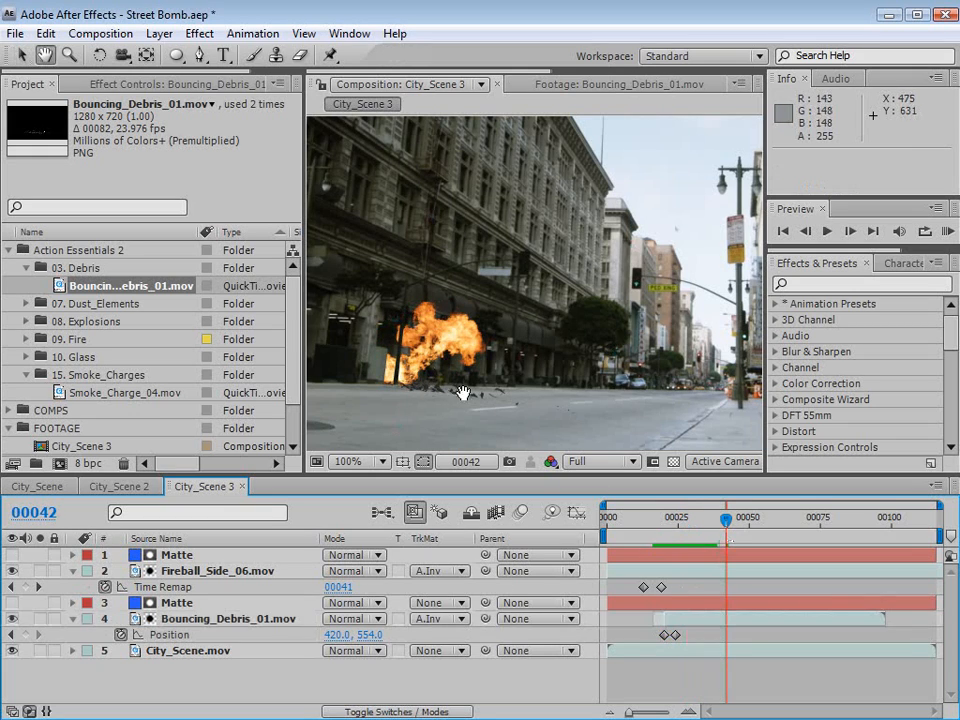
{"action": "key", "text": "grave"}
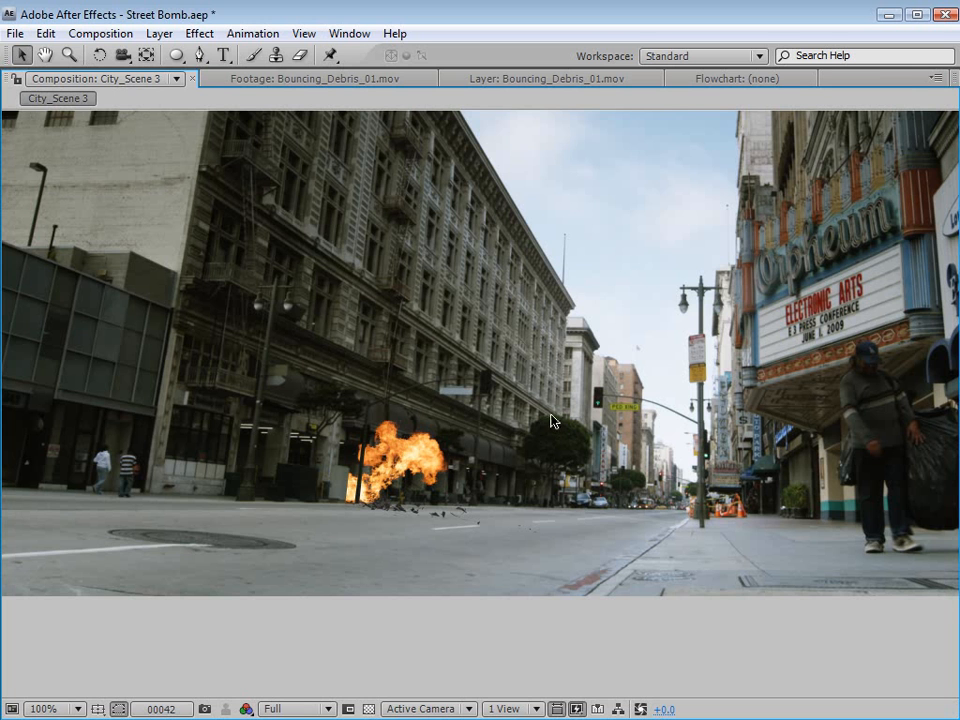
{"action": "key", "text": "grave"}
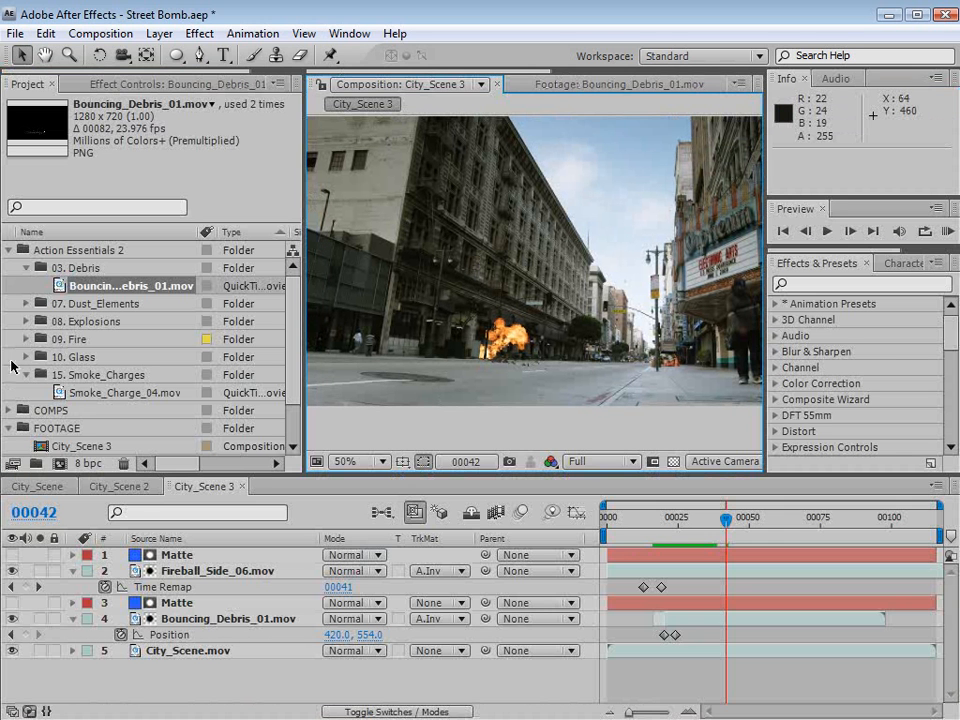
Open Falling_Glass_08.mov from the 10. Glass folder and examine how the glass falls and shatters.
{"action": "left_click", "coordinate": [27, 358]}
{"action": "left_click", "coordinate": [76, 376]}
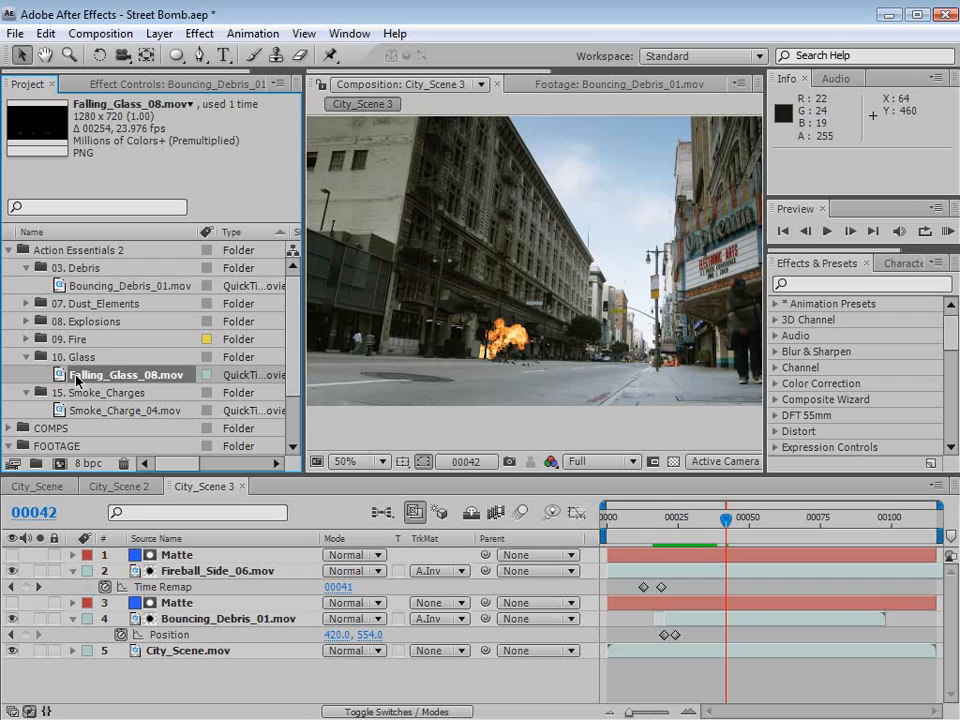
{"action": "double_click", "coordinate": [76, 376]}
{"action": "mouse_move", "coordinate": [425, 420]}
{"action": "left_mouse_down"}
{"action": "mouse_move", "coordinate": [375, 420]}
{"action": "mouse_move", "coordinate": [330, 441]}
{"action": "mouse_move", "coordinate": [429, 432]}
{"action": "left_mouse_up"}
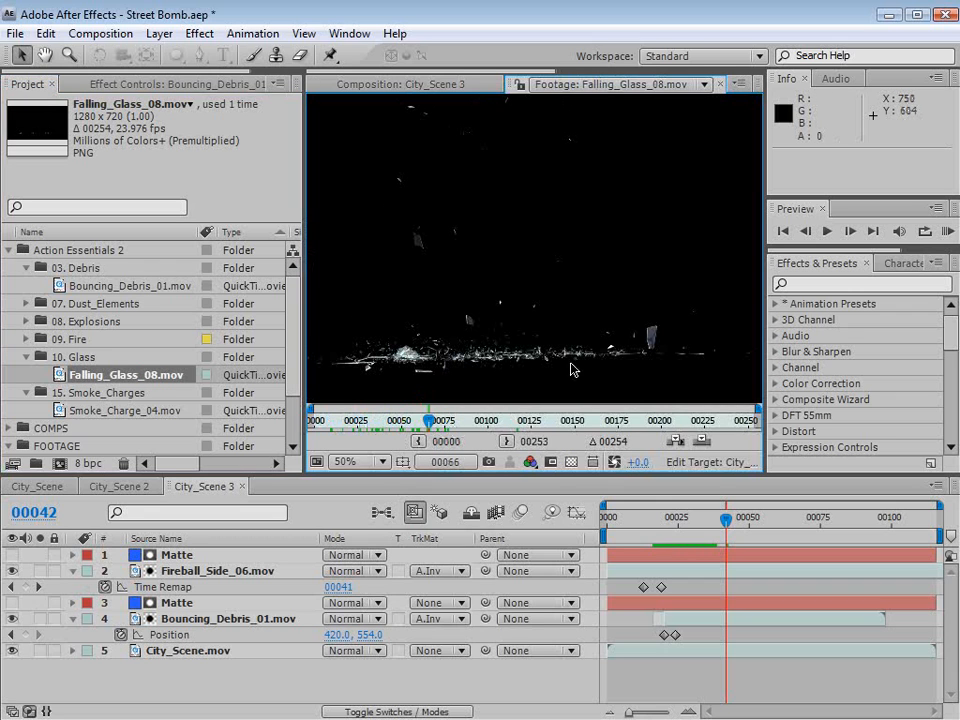
Return to City_Scene 3 at frame 31 and examine the debris around the fireball close up.
{"action": "left_click_drag", "start_coordinate": [660, 521], "coordinate": [695, 523]}
{"action": "key", "text": "space"}
{"action": "scroll", "coordinate": [490, 377], "scroll_direction": "up", "scroll_amount": 1}
{"action": "left_click_drag", "start_coordinate": [490, 377], "coordinate": [568, 323]}
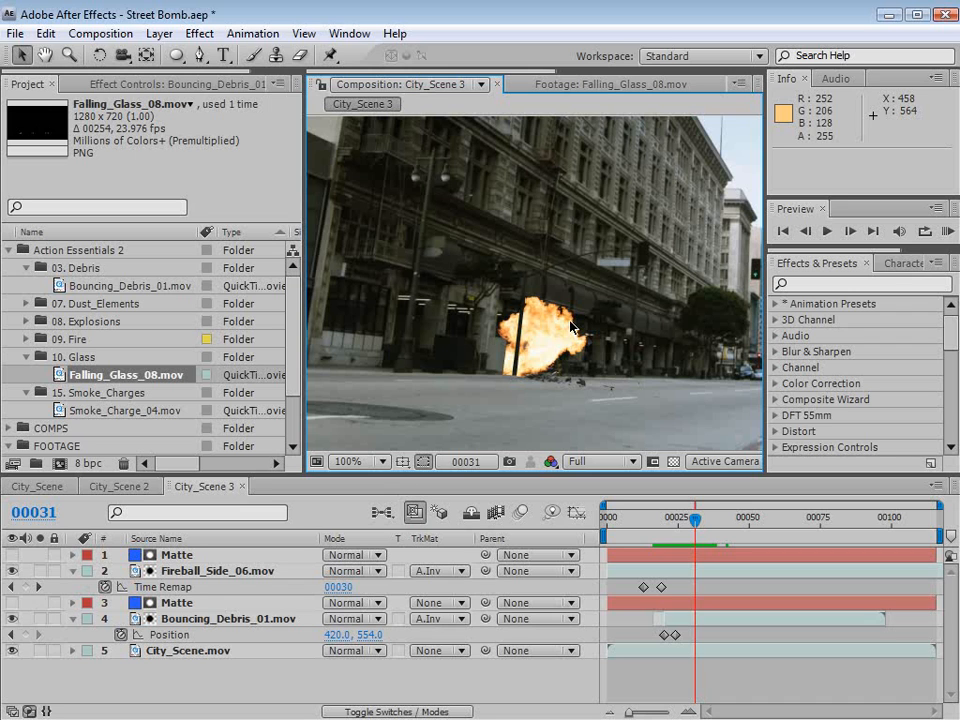
{"action": "key", "text": "comma"}
{"action": "left_click", "coordinate": [247, 620]}
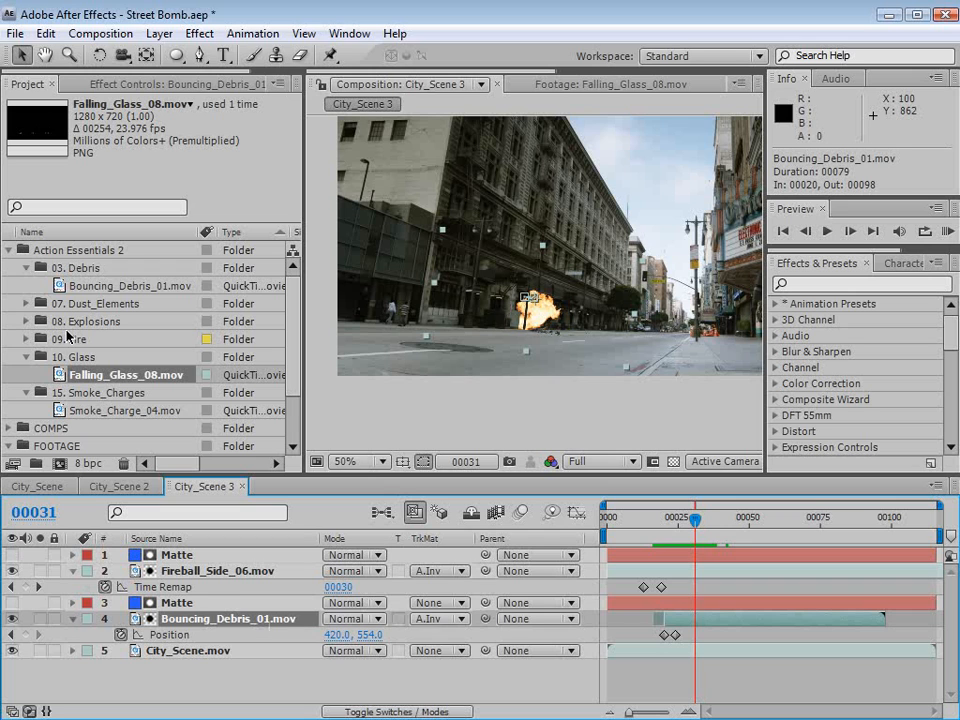
Open Dust_Wave_07.mov from the 07. Dust_Elements folder and examine how the dust spreads over the clip.
{"action": "left_click", "coordinate": [26, 304]}
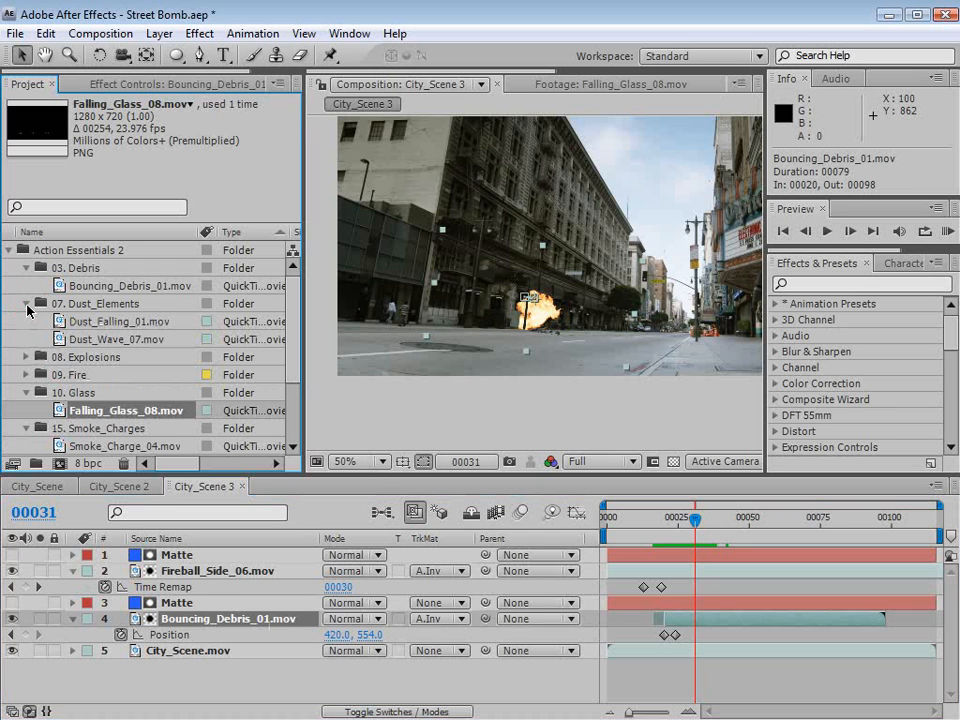
{"action": "left_click", "coordinate": [61, 341]}
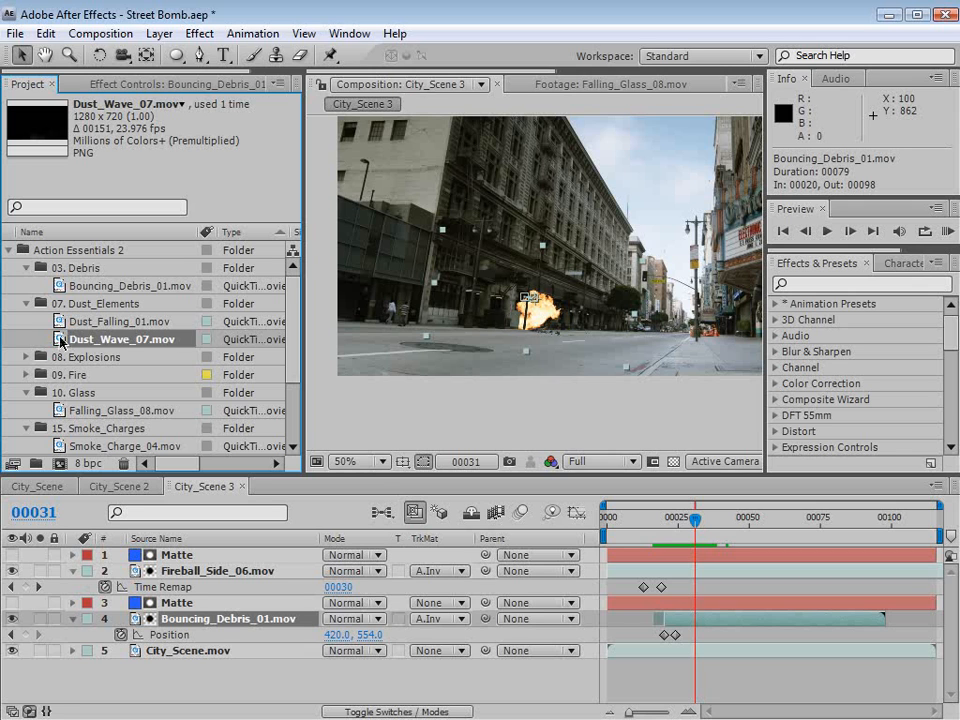
{"action": "double_click", "coordinate": [61, 341]}
{"action": "left_click_drag", "start_coordinate": [396, 420], "coordinate": [594, 436]}
{"action": "left_click", "coordinate": [375, 85]}
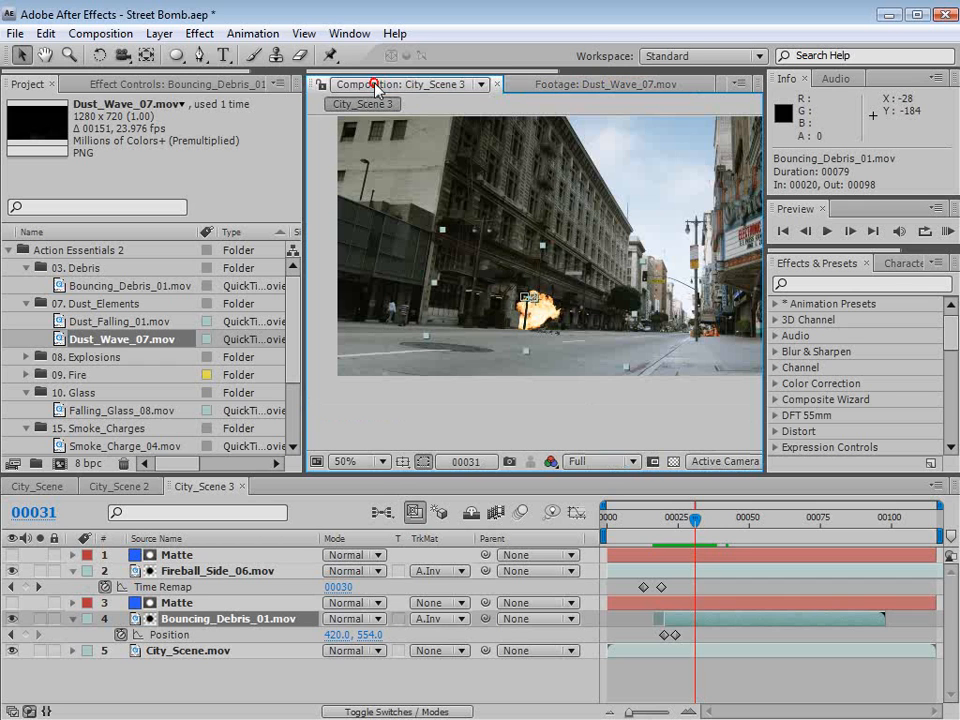
Add Dust_Wave_07.mov below the Fireball_Side_06.mov layer, scale it down, and position it at 476, 512 behind the fireball.
{"action": "left_click_drag", "start_coordinate": [95, 345], "coordinate": [188, 598]}
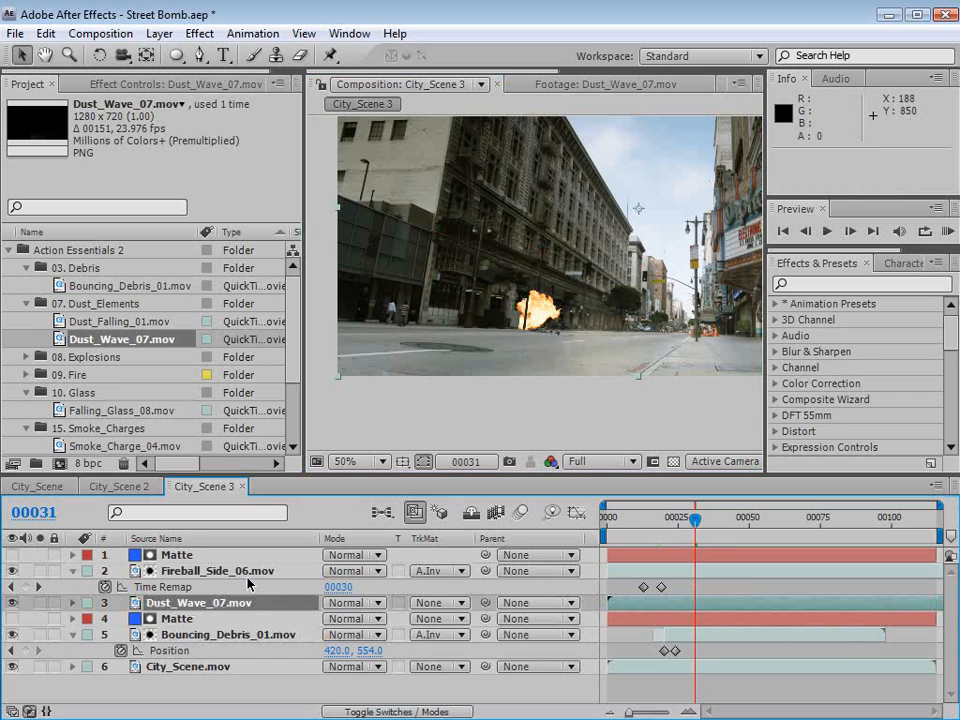
{"action": "left_click_drag", "start_coordinate": [592, 345], "coordinate": [531, 323]}
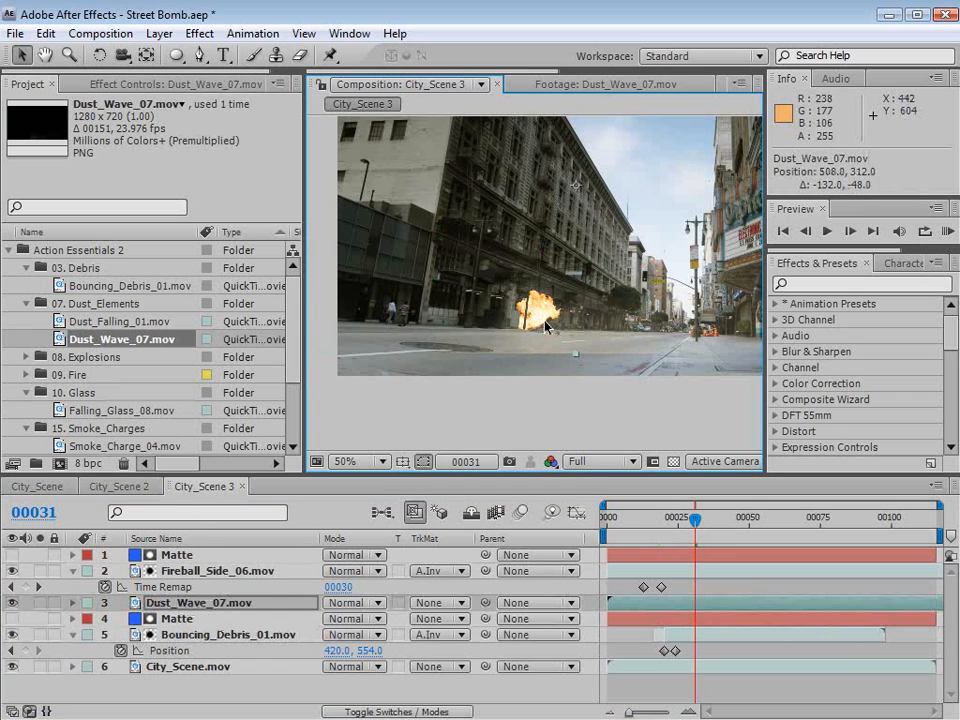
{"action": "scroll", "coordinate": [556, 322], "scroll_direction": "down", "scroll_amount": 2}
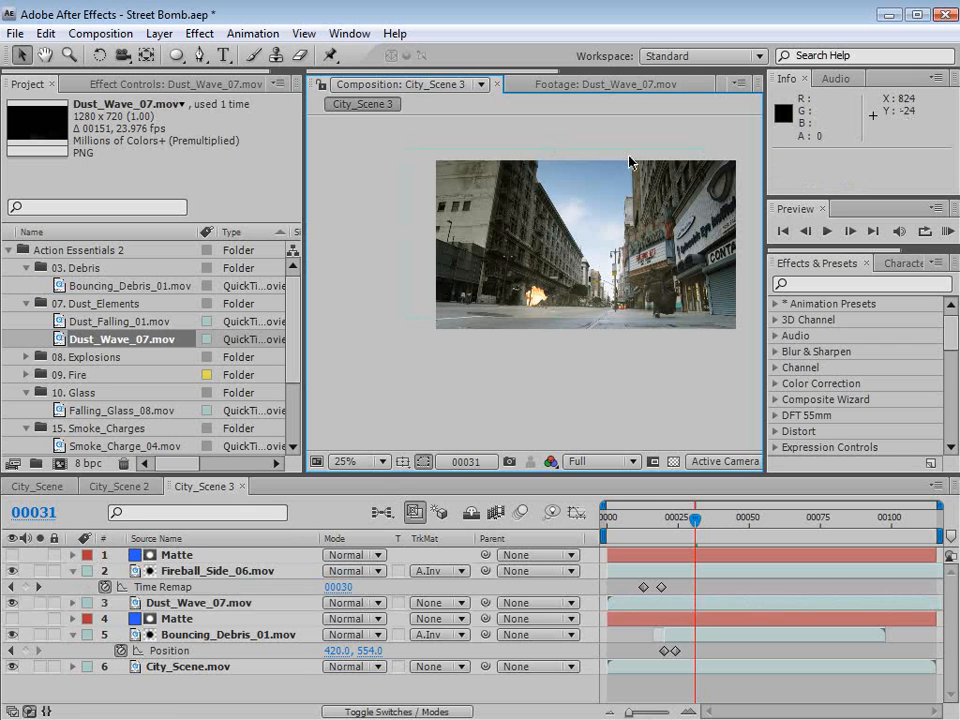
{"action": "left_click_drag", "start_coordinate": [707, 151], "coordinate": [556, 318]}
{"action": "scroll", "coordinate": [590, 308], "scroll_direction": "up", "scroll_amount": 2}
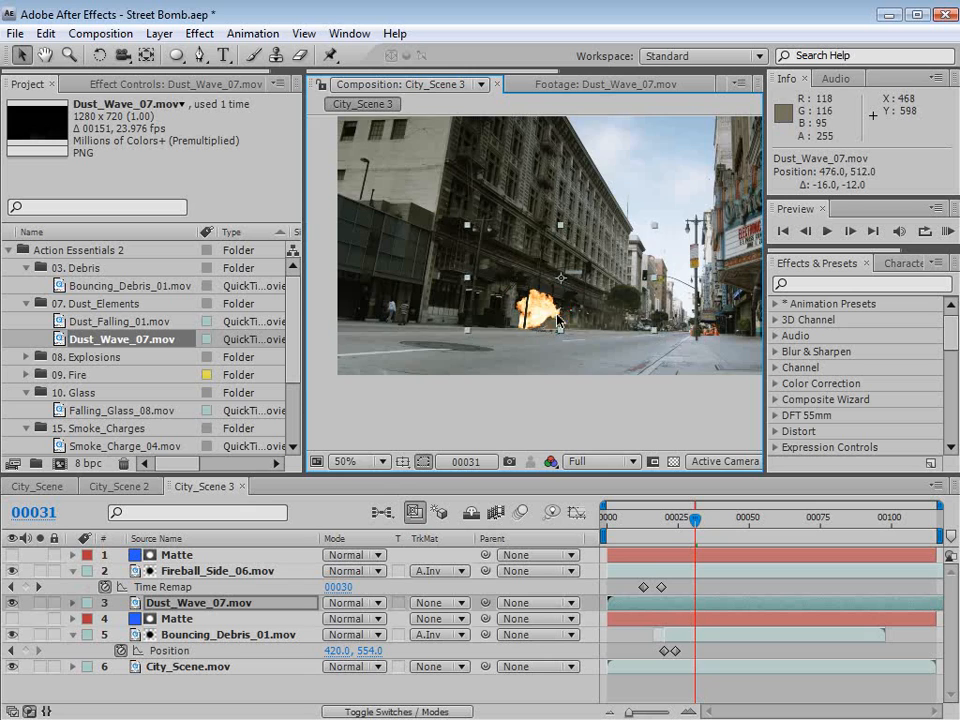
Solo the Dust_Wave_07.mov layer and examine the dust's cut-off edges at frames 13, 31 and 20.
{"action": "scroll", "coordinate": [556, 318], "scroll_direction": "up", "scroll_amount": 1}
{"action": "left_click", "coordinate": [644, 522]}
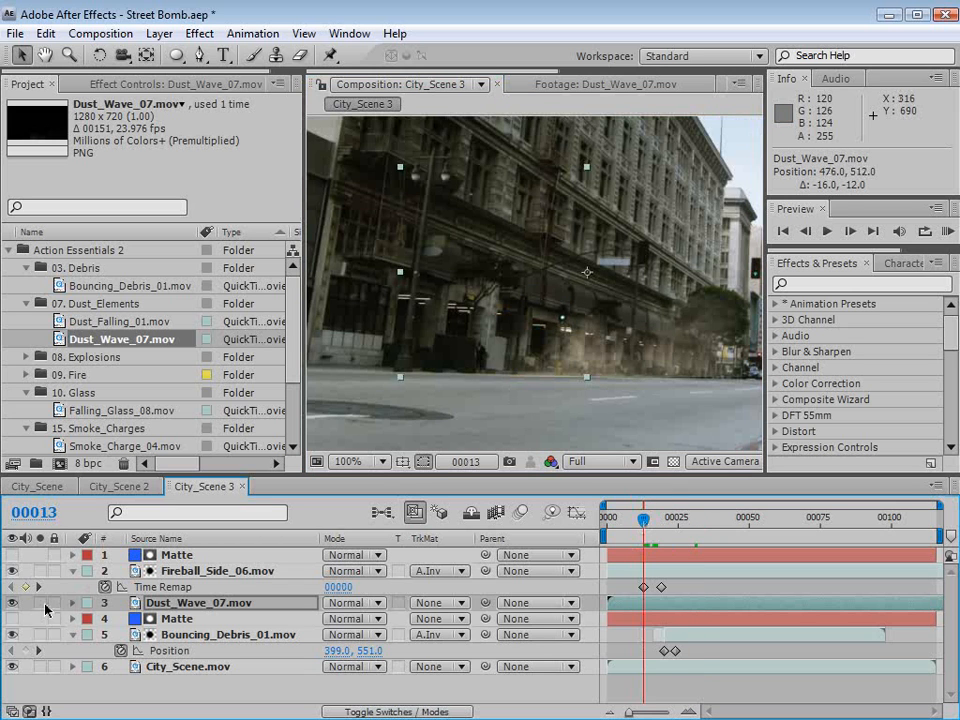
{"action": "left_click", "coordinate": [40, 603]}
{"action": "key", "text": "space"}
{"action": "left_click_drag", "start_coordinate": [655, 410], "coordinate": [570, 423]}
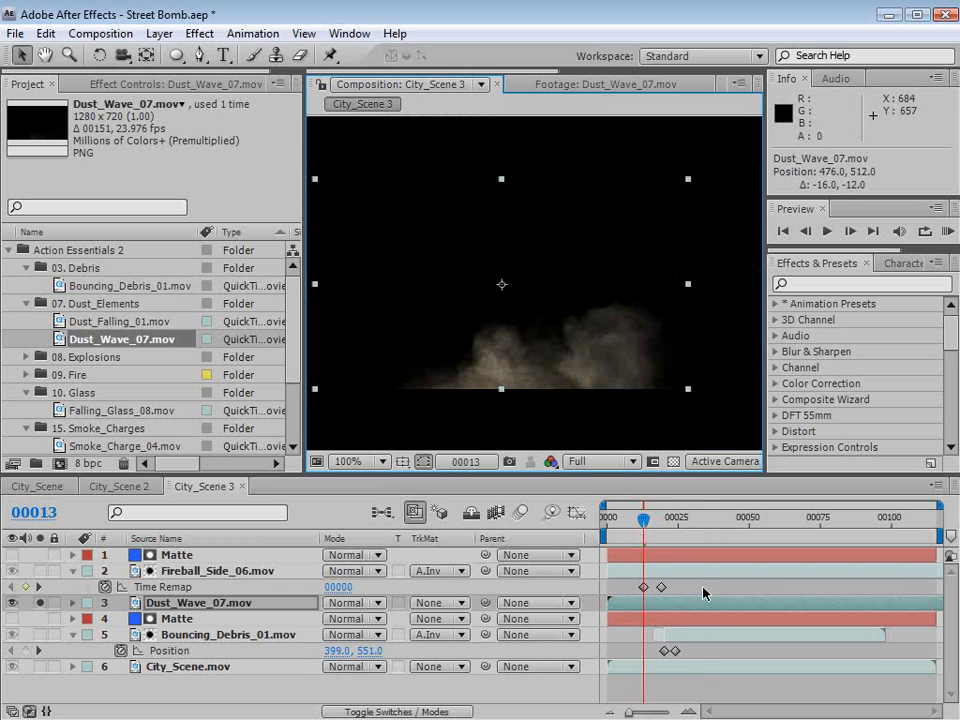
{"action": "left_click_drag", "start_coordinate": [644, 518], "coordinate": [695, 518]}
{"action": "scroll", "coordinate": [686, 369], "scroll_direction": "up", "scroll_amount": 1}
{"action": "key", "text": "space"}
{"action": "left_click_drag", "start_coordinate": [707, 385], "coordinate": [583, 315]}
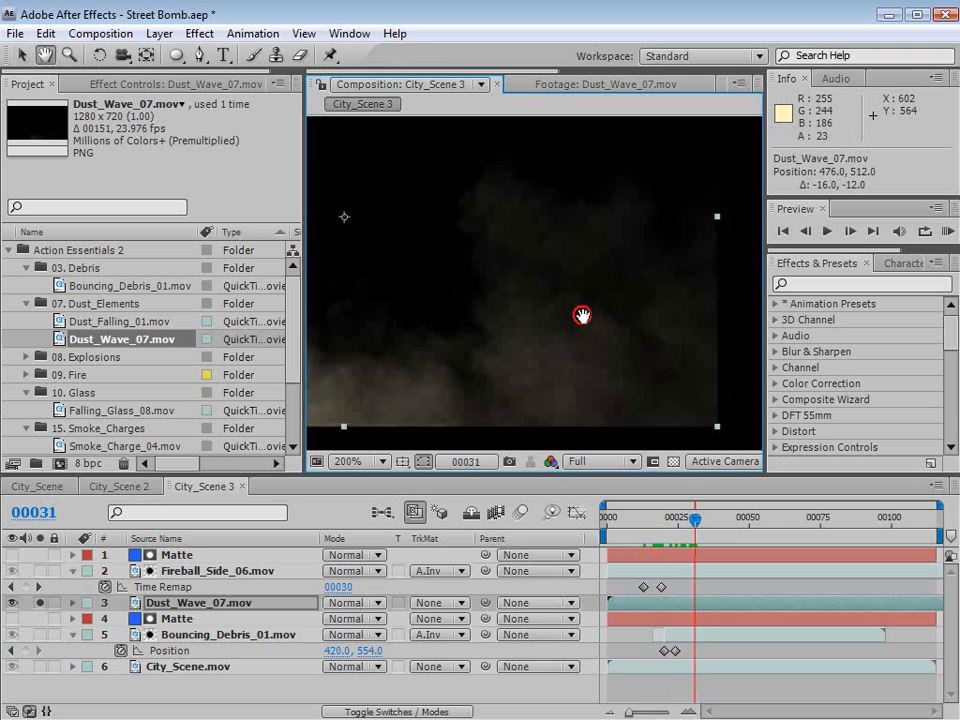
{"action": "left_click_drag", "start_coordinate": [685, 352], "coordinate": [626, 333]}
{"action": "left_click_drag", "start_coordinate": [694, 521], "coordinate": [664, 520]}
{"action": "scroll", "coordinate": [608, 341], "scroll_direction": "down", "scroll_amount": 1}
{"action": "key", "text": "space"}
{"action": "left_click_drag", "start_coordinate": [510, 317], "coordinate": [558, 342]}
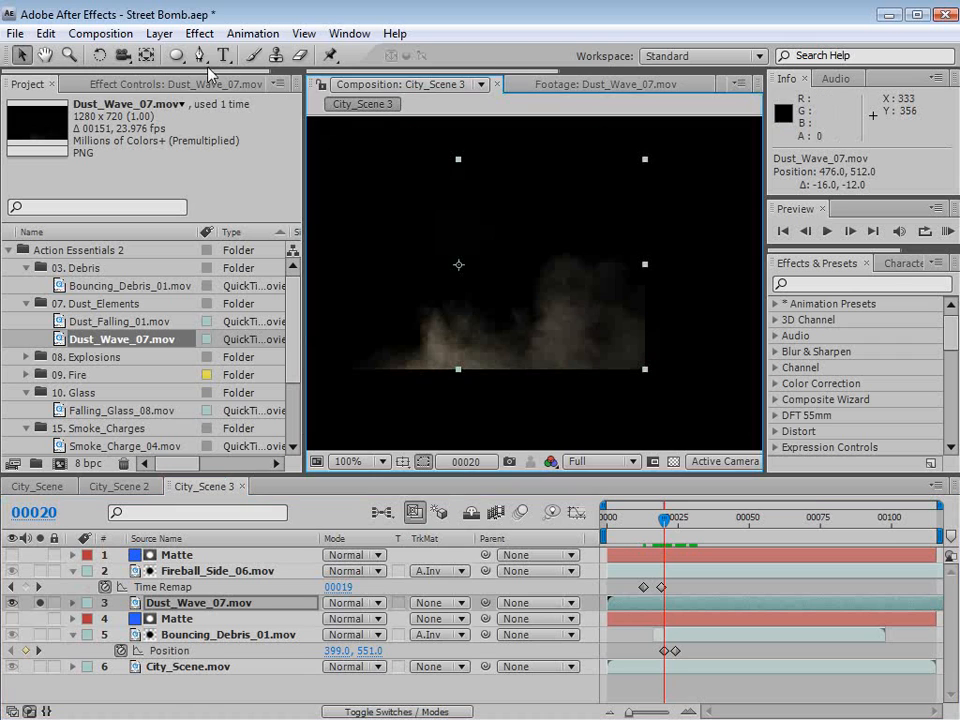
Draw a tall rectangular mask over the right edge of the Dust_Wave_07.mov dust and set the mask mode to Subtract.
{"action": "left_click_drag", "start_coordinate": [177, 55], "coordinate": [247, 64]}
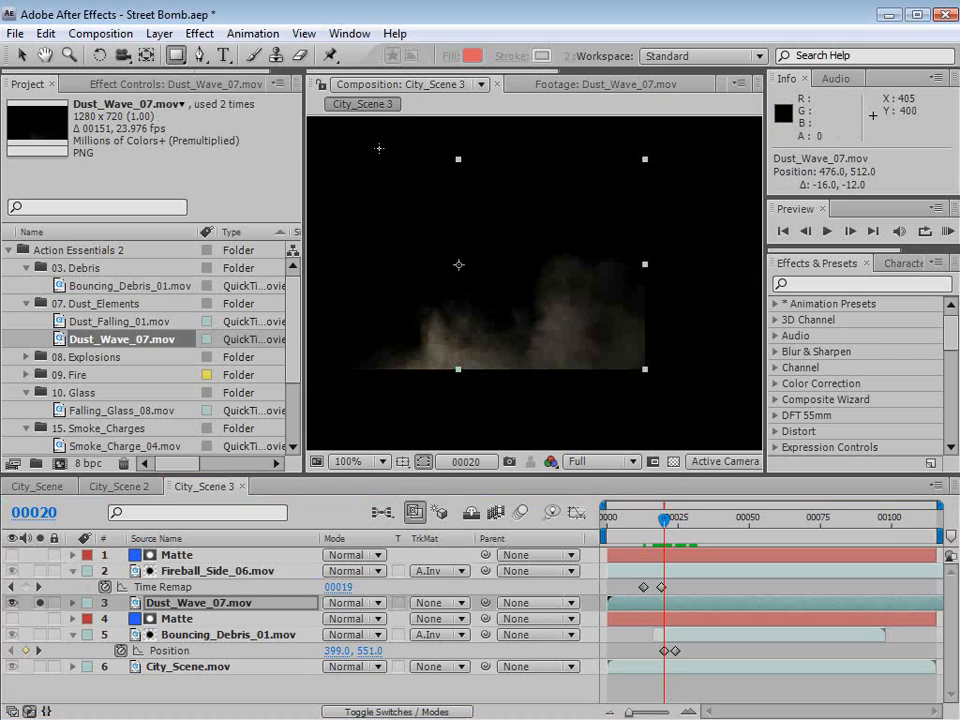
{"action": "scroll", "coordinate": [570, 231], "scroll_direction": "down", "scroll_amount": 1}
{"action": "left_click_drag", "start_coordinate": [611, 197], "coordinate": [568, 346]}
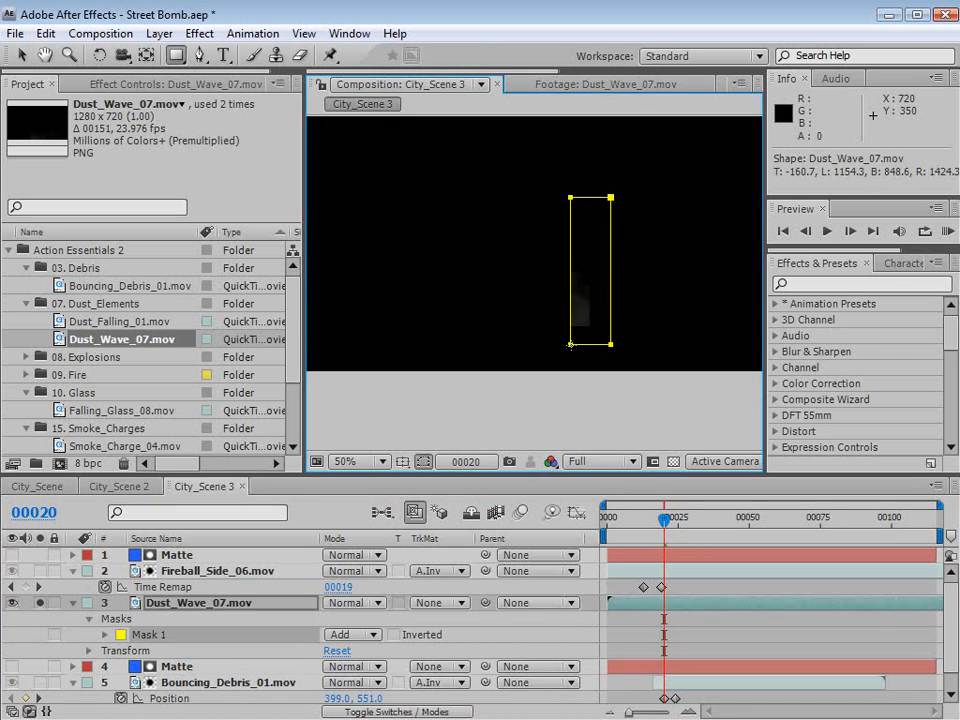
{"action": "left_click", "coordinate": [364, 634]}
{"action": "left_click", "coordinate": [360, 656]}
Feather the rectangular mask on the dust layer by 162 pixels and check the softened edge around frames 10 to 12.
{"action": "key", "text": "f"}
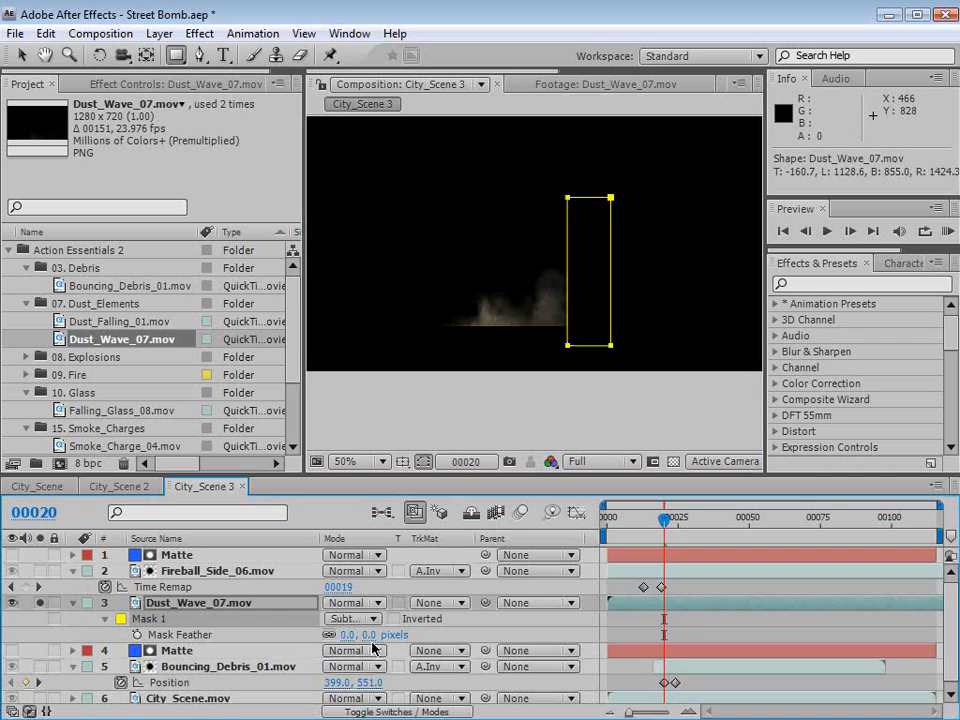
{"action": "left_click_drag", "start_coordinate": [370, 634], "coordinate": [452, 634]}
{"action": "left_click", "coordinate": [646, 631]}
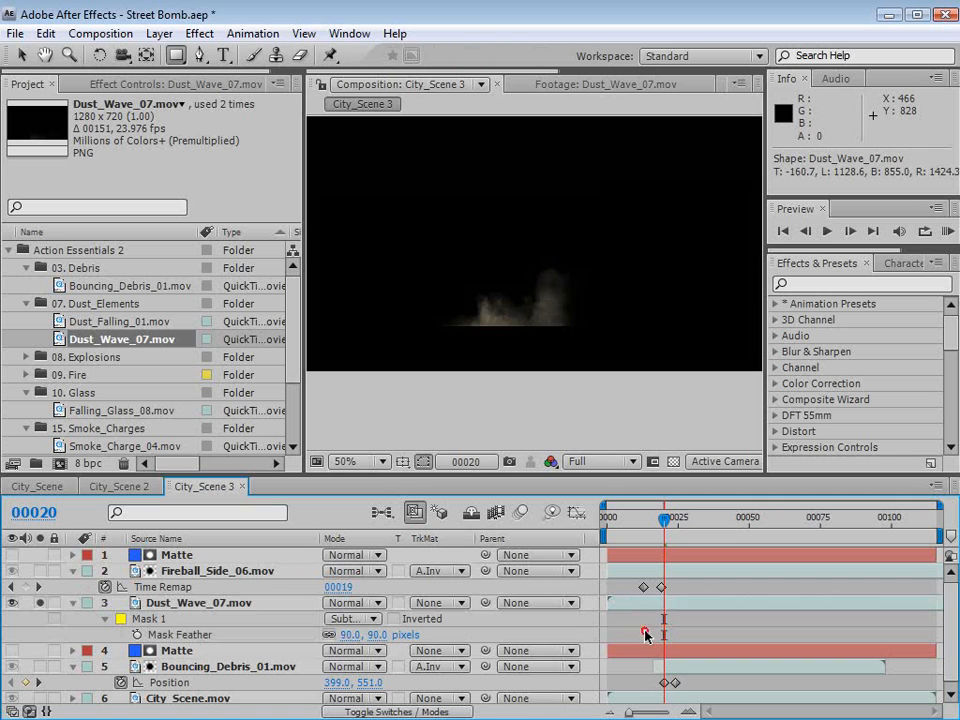
{"action": "left_click_drag", "start_coordinate": [664, 520], "coordinate": [643, 521]}
{"action": "scroll", "coordinate": [586, 342], "scroll_direction": "up", "scroll_amount": 2}
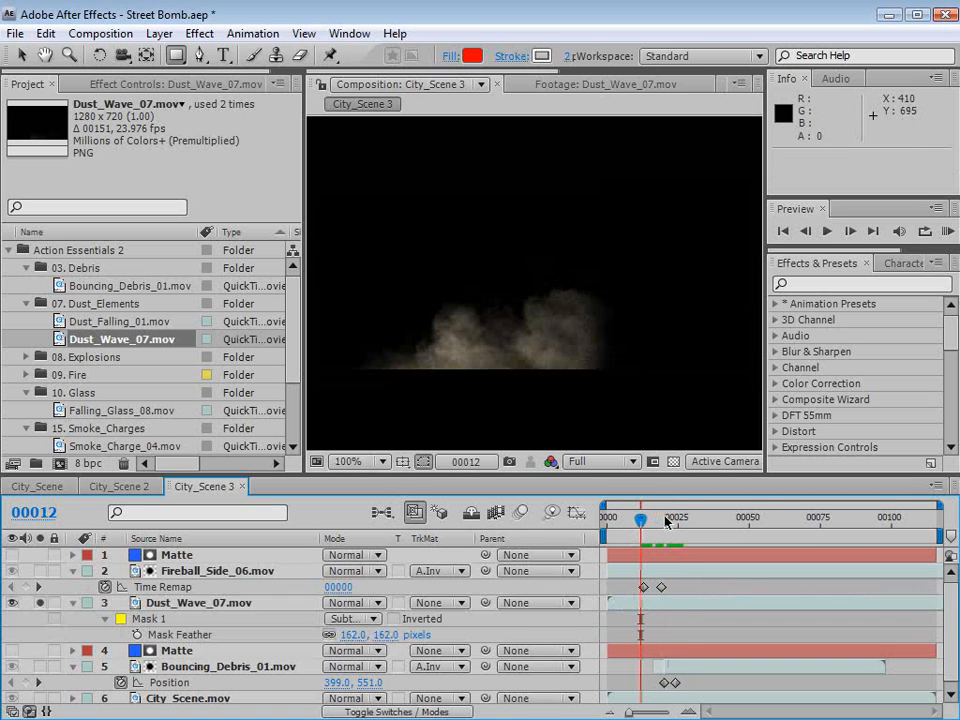
{"action": "key", "text": "Page_Down"}
{"action": "key", "text": "Page_Down"}
{"action": "key", "text": "Page_Up"}
{"action": "key", "text": "Page_Up"}
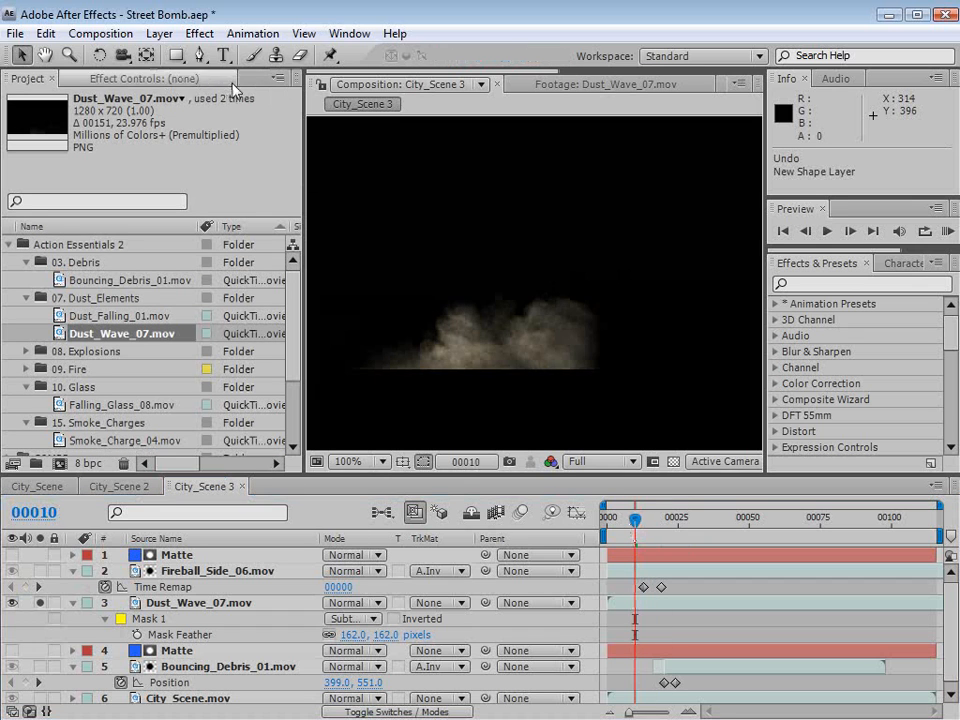
Draw an eight-point pen mask along the bottom edge of the Dust_Wave_07.mov dust and set its mode to Subtract.
{"action": "left_click", "coordinate": [199, 57]}
{"action": "left_click", "coordinate": [199, 621]}
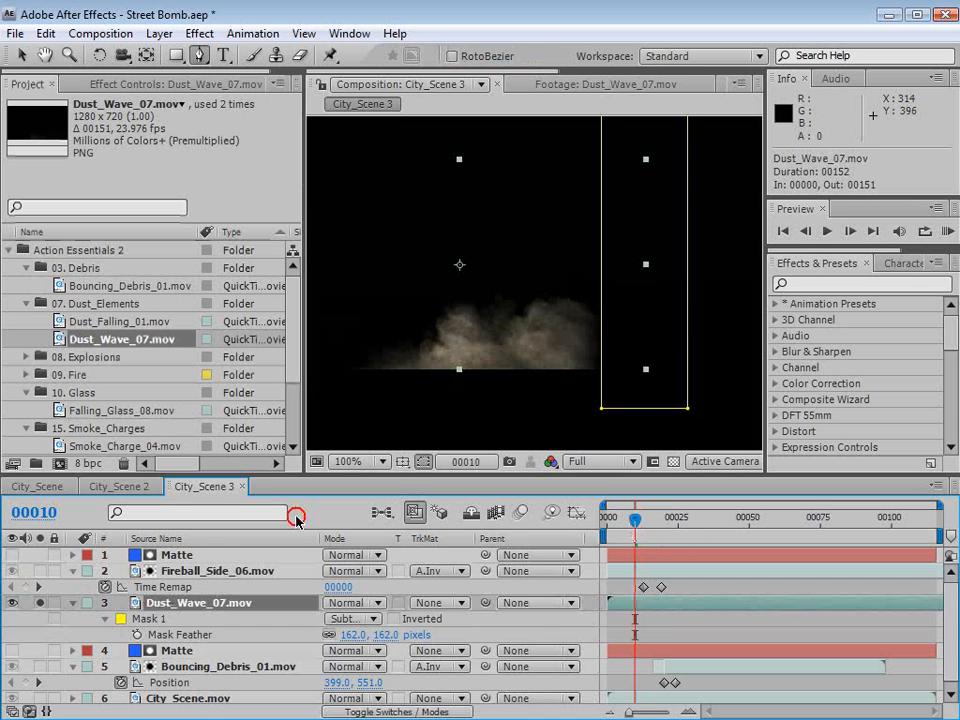
{"action": "left_click", "coordinate": [709, 311]}
{"action": "left_click", "coordinate": [617, 361]}
{"action": "left_click_drag", "start_coordinate": [617, 361], "coordinate": [601, 361]}
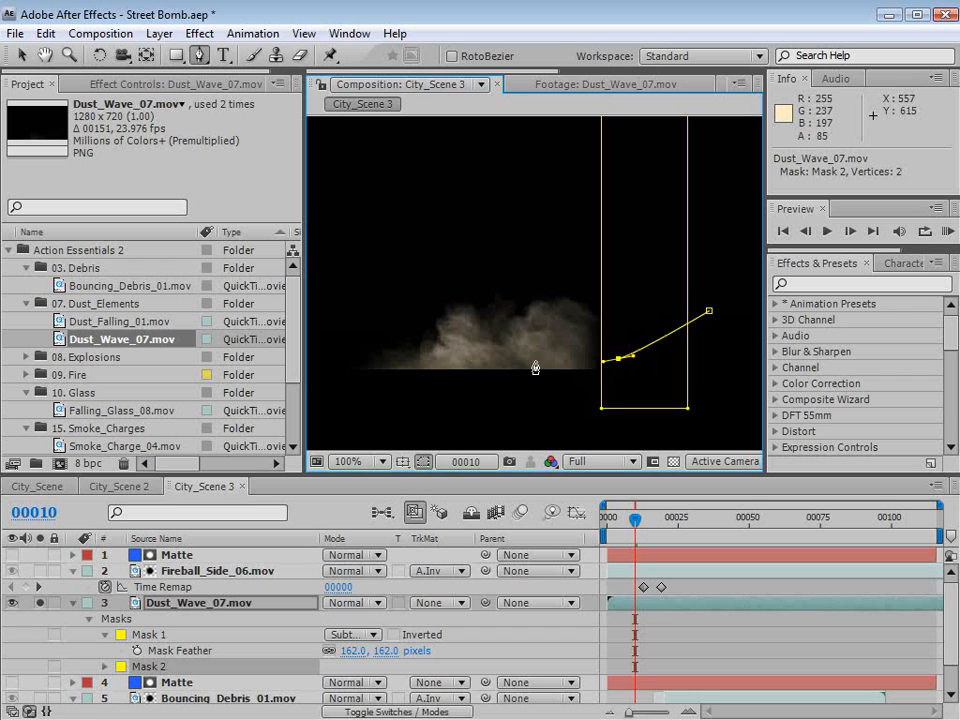
{"action": "left_click_drag", "start_coordinate": [499, 366], "coordinate": [501, 368]}
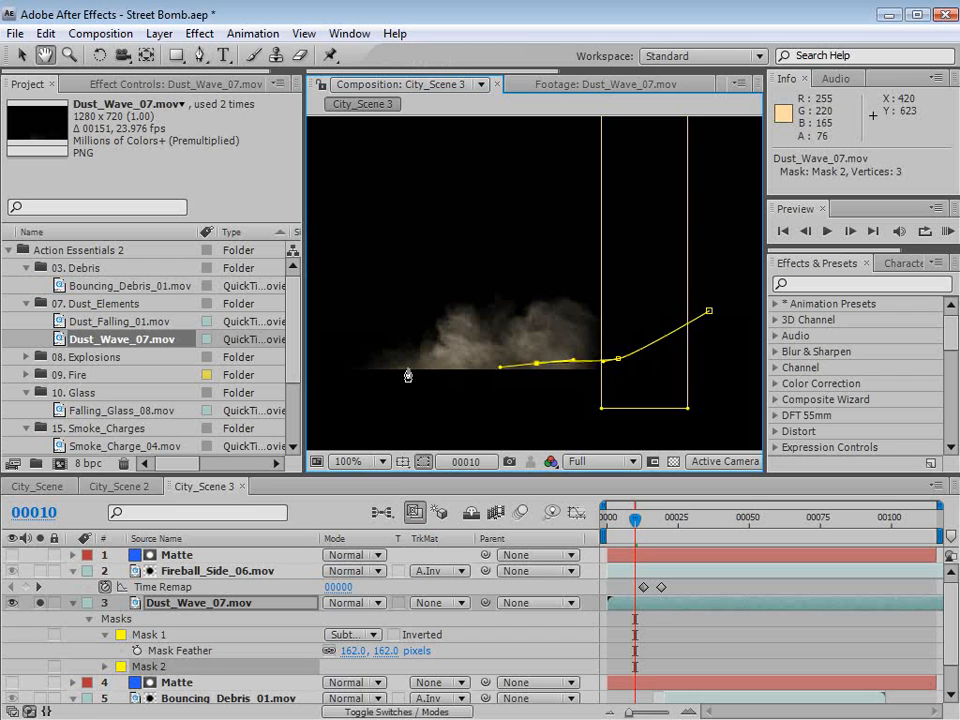
{"action": "left_click_drag", "start_coordinate": [388, 366], "coordinate": [375, 367]}
{"action": "left_click", "coordinate": [327, 377]}
{"action": "left_click", "coordinate": [352, 411]}
{"action": "left_click", "coordinate": [540, 413]}
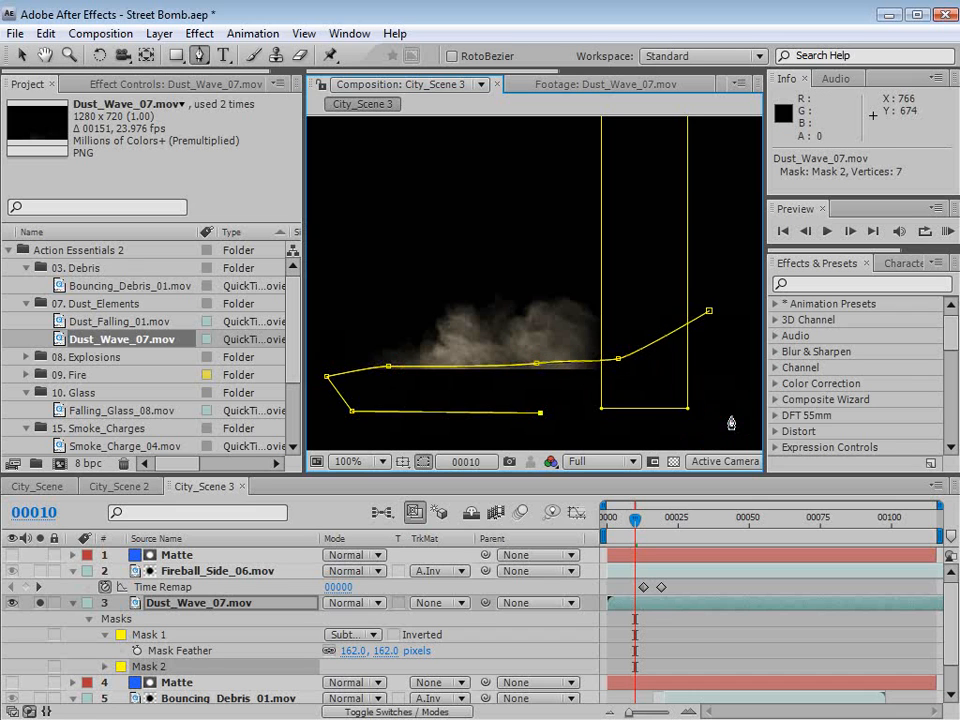
{"action": "left_click", "coordinate": [731, 415]}
{"action": "left_click", "coordinate": [708, 313]}
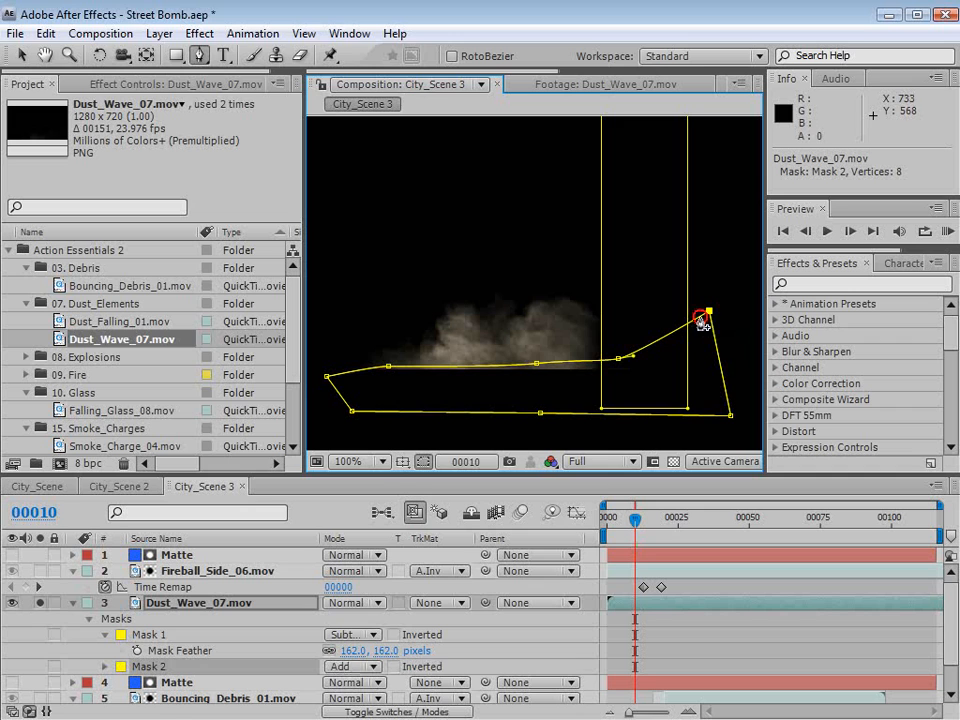
{"action": "left_click", "coordinate": [358, 665]}
{"action": "left_click", "coordinate": [380, 687]}
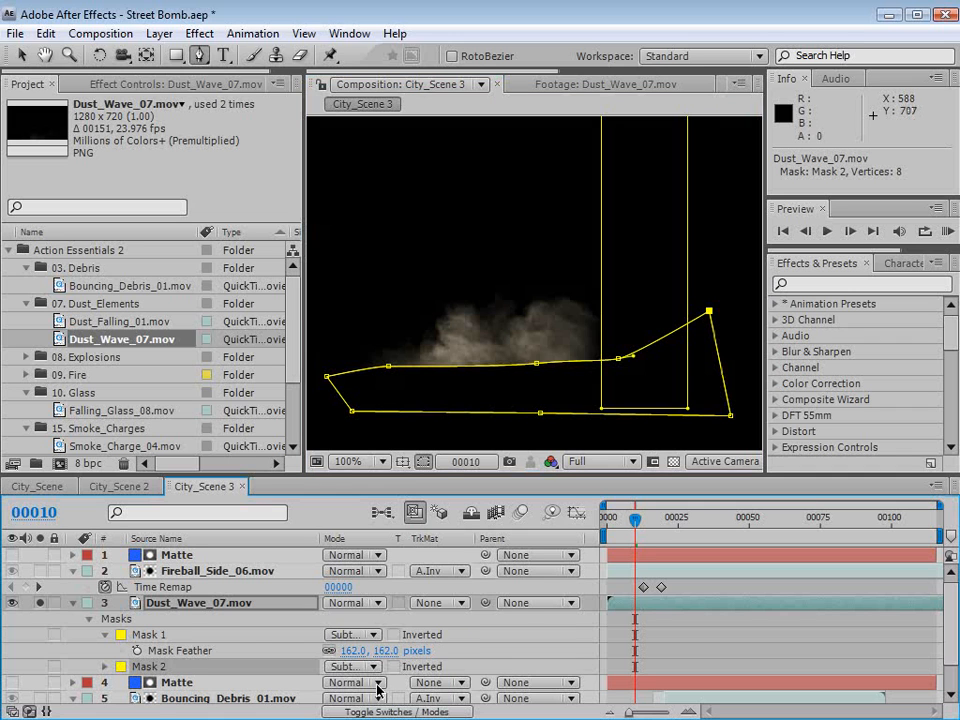
Feather Mask 2 on the dust layer by 14 pixels and unsolo Dust_Wave_07.mov to see it against the street.
{"action": "key", "text": "u"}
{"action": "key", "text": "f"}
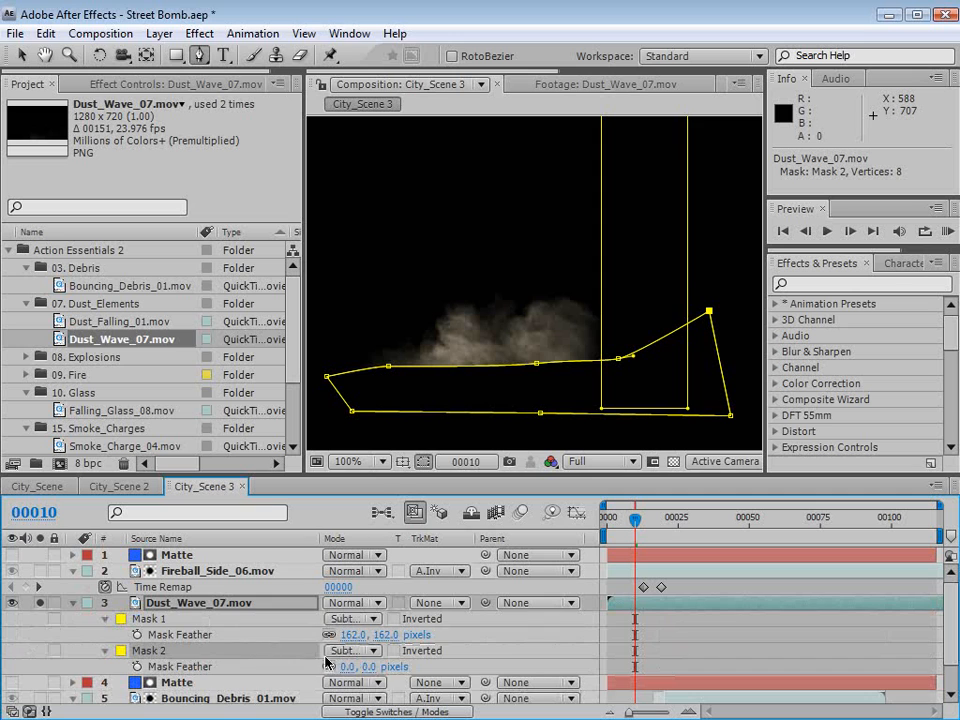
{"action": "left_click_drag", "start_coordinate": [367, 669], "coordinate": [380, 669]}
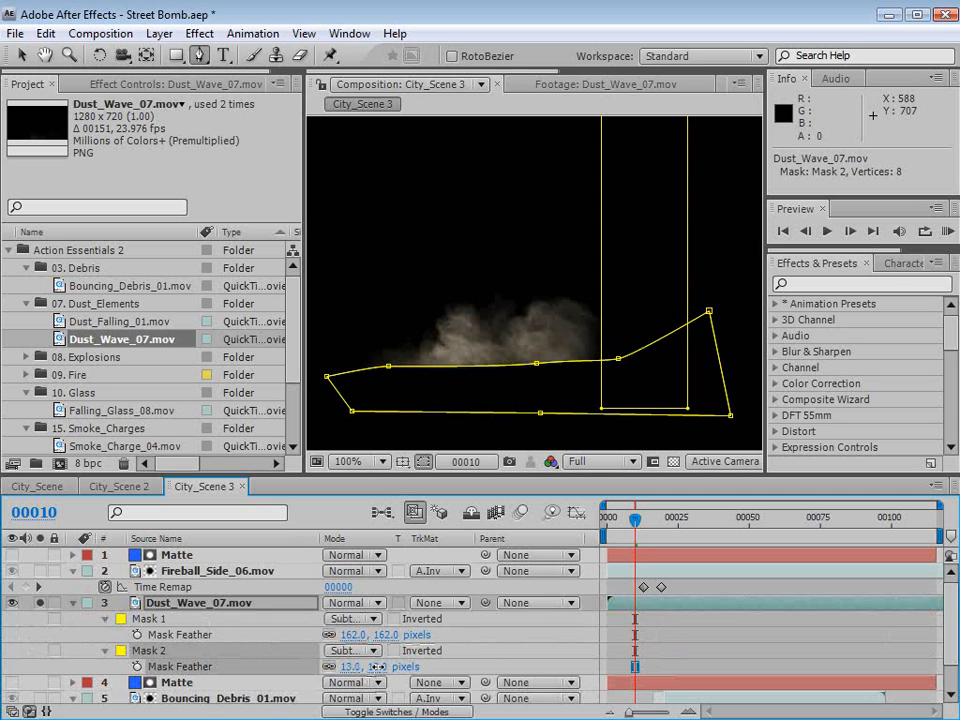
{"action": "left_click", "coordinate": [608, 655]}
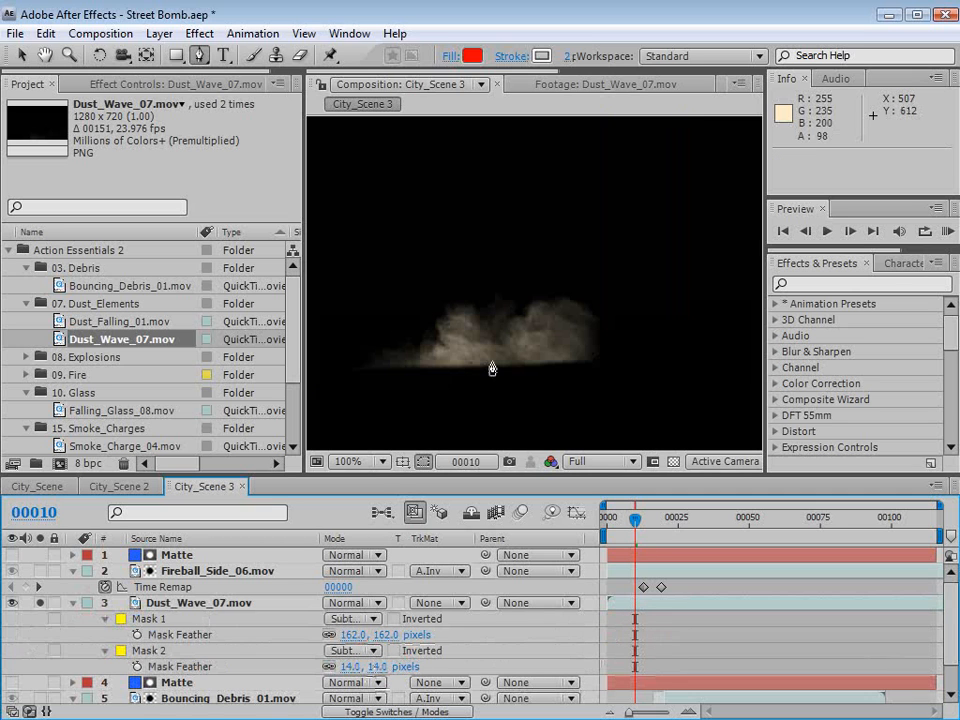
{"action": "left_click", "coordinate": [640, 606]}
{"action": "left_click", "coordinate": [40, 604]}
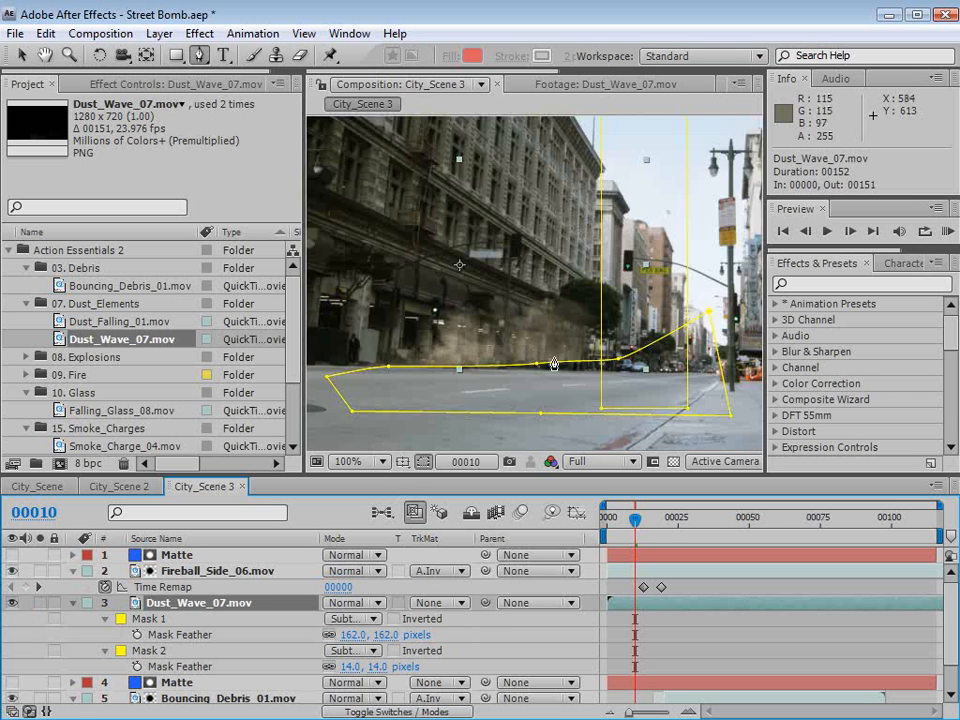
Scale Dust_Wave_07.mov to 24% with the mask outlines hidden and move it to position 443, 533 beside the fireball.
{"action": "key", "text": "comma"}
{"action": "key", "text": "v"}
{"action": "left_click_drag", "start_coordinate": [405, 227], "coordinate": [423, 232]}
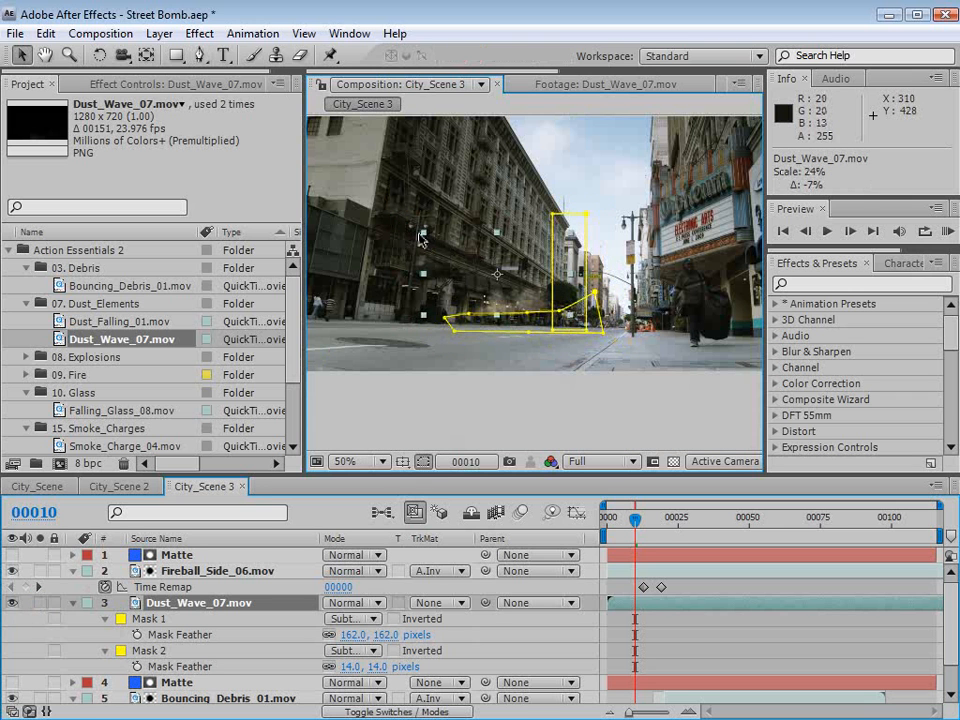
{"action": "left_click", "coordinate": [423, 463]}
{"action": "key", "text": "period"}
{"action": "key", "text": "space"}
{"action": "left_click_drag", "start_coordinate": [500, 343], "coordinate": [543, 361]}
{"action": "left_click_drag", "start_coordinate": [634, 524], "coordinate": [670, 520]}
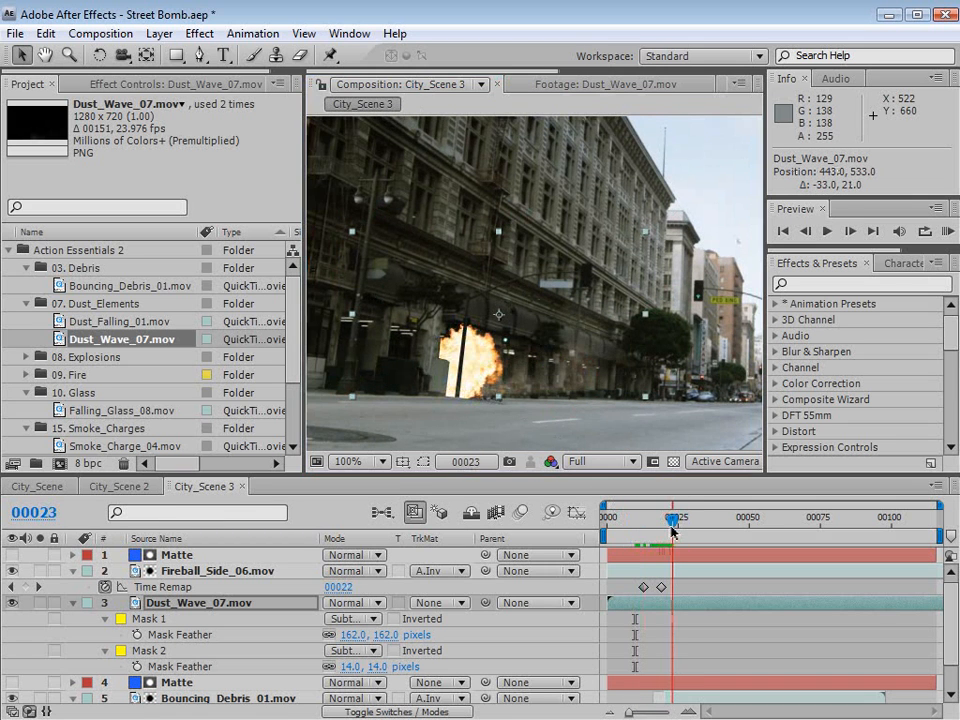
Nudge the dust wave at frame 23 and rotate it to about 7° to follow the street's perspective.
{"action": "left_click_drag", "start_coordinate": [464, 358], "coordinate": [487, 360]}
{"action": "key", "text": "w"}
{"action": "left_click_drag", "start_coordinate": [597, 363], "coordinate": [560, 378]}
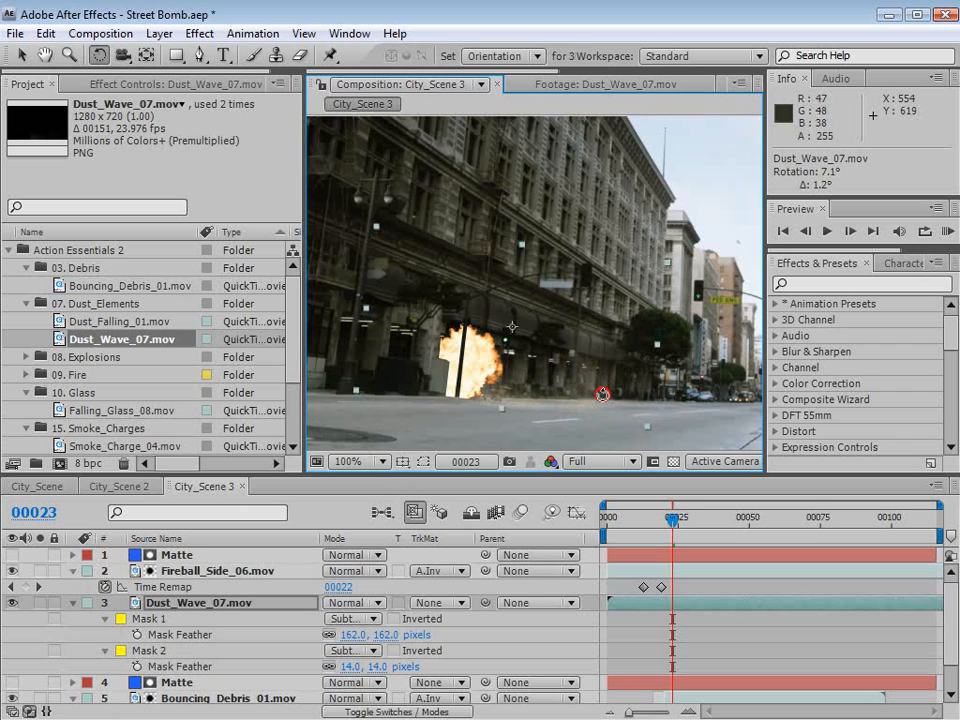
{"action": "key", "text": "v"}
Delay the Dust_Wave_07.mov layer to start at about frame 17 and align it with the fireball at 25% scale.
{"action": "left_click", "coordinate": [692, 604]}
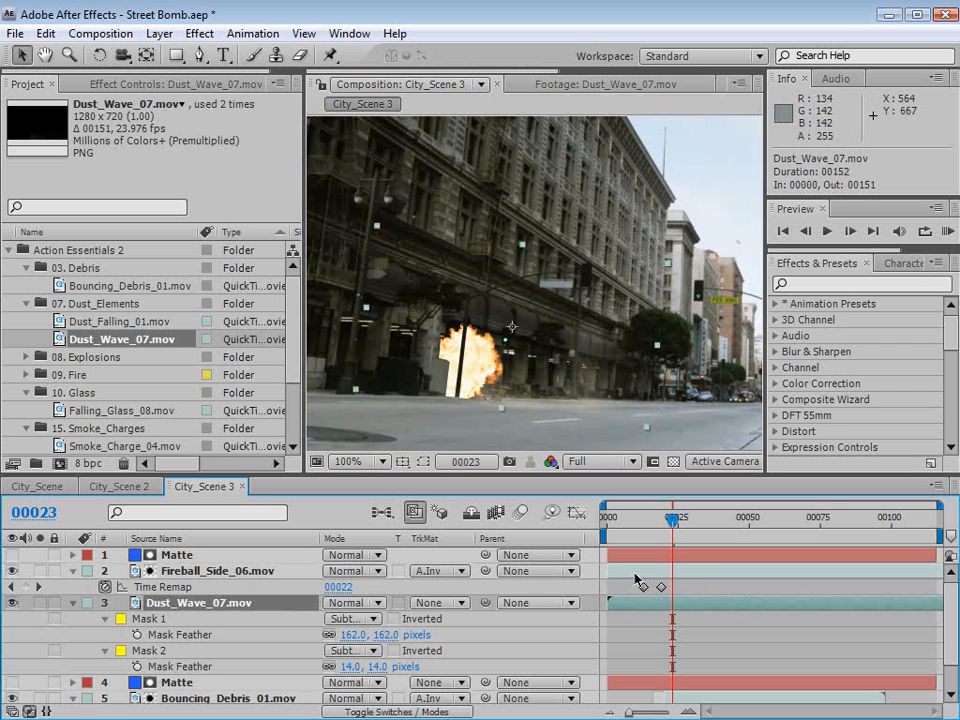
{"action": "left_click_drag", "start_coordinate": [612, 605], "coordinate": [679, 610]}
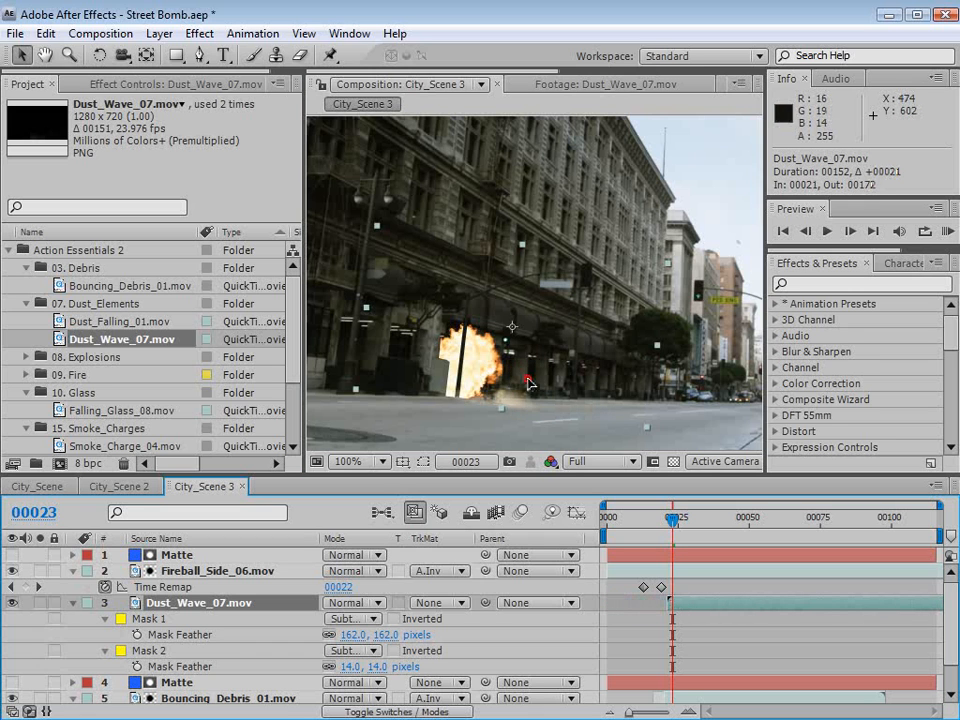
{"action": "left_click_drag", "start_coordinate": [529, 383], "coordinate": [516, 380]}
{"action": "left_click_drag", "start_coordinate": [672, 518], "coordinate": [659, 543]}
{"action": "left_click_drag", "start_coordinate": [694, 603], "coordinate": [686, 603]}
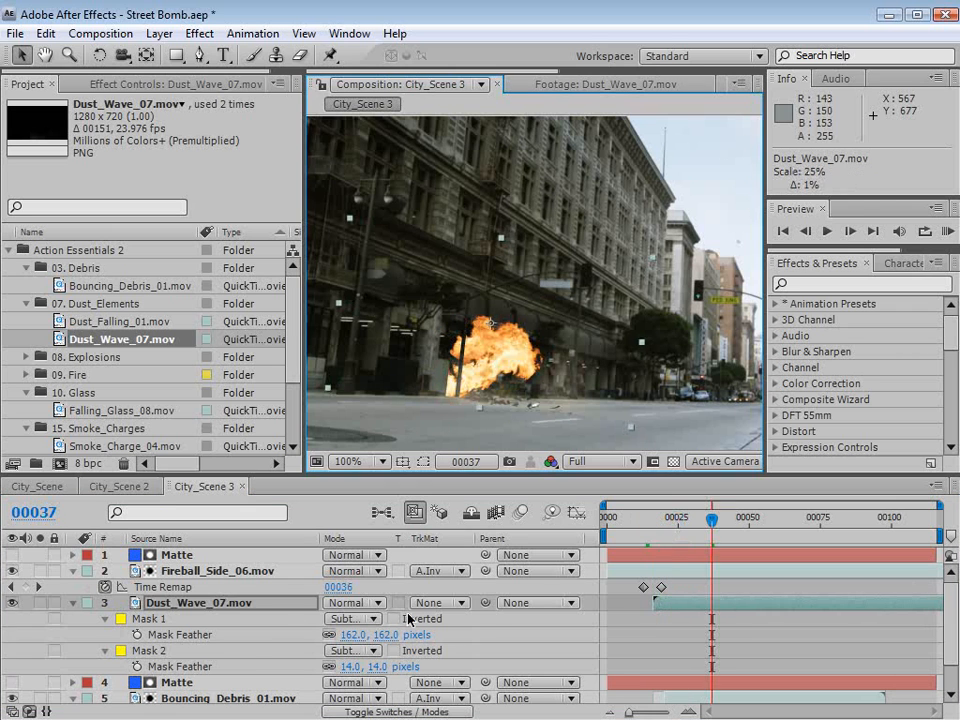
Duplicate the top Matte layer directly above Dust_Wave_07.mov and set the dust layer's track matte to Alpha Inverted.
{"action": "left_click", "coordinate": [170, 556]}
{"action": "key", "text": "ctrl+d"}
{"action": "left_click_drag", "start_coordinate": [160, 570], "coordinate": [165, 603]}
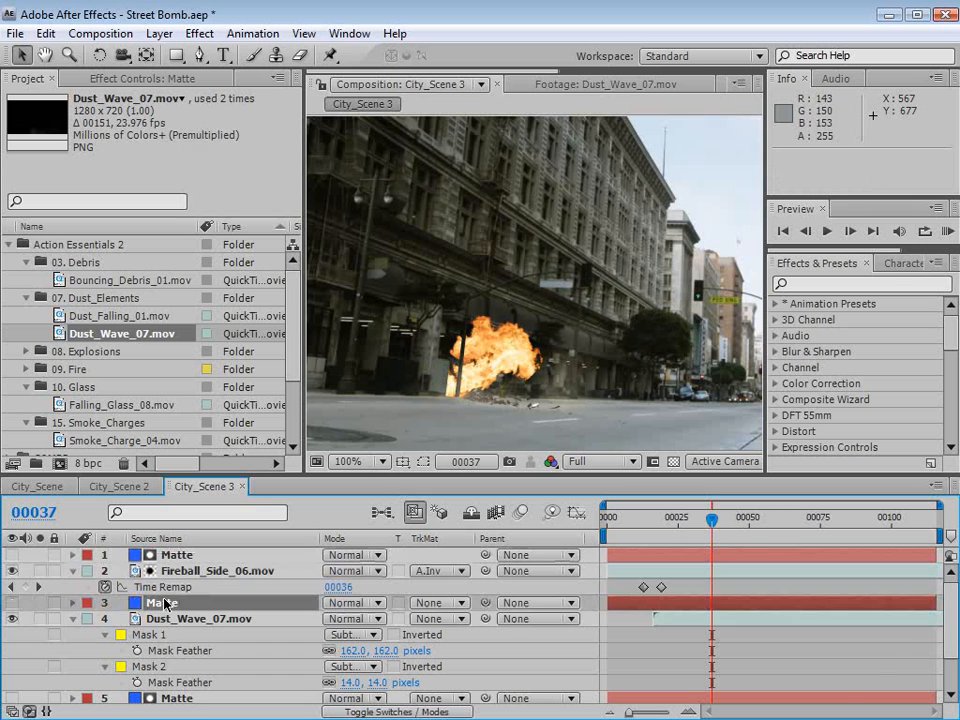
{"action": "left_click", "coordinate": [439, 619]}
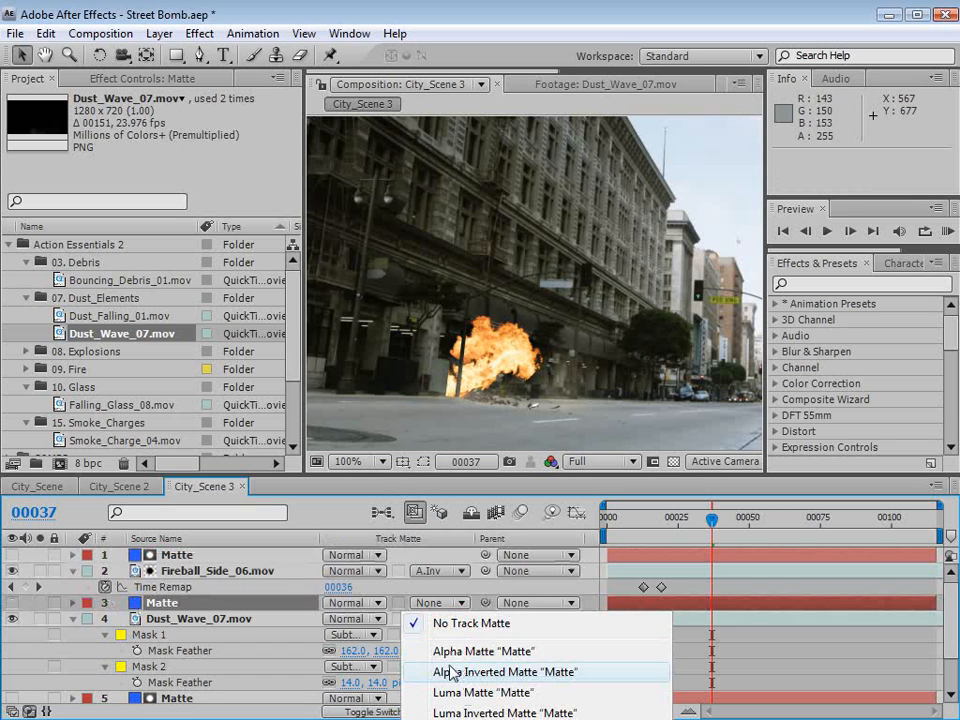
{"action": "left_click", "coordinate": [439, 671]}
Move Dust_Wave_07.mov to position 418, 535 behind the fireball and check its placement up to frame 30.
{"action": "left_click_drag", "start_coordinate": [710, 519], "coordinate": [659, 568]}
{"action": "left_click", "coordinate": [678, 618]}
{"action": "left_click_drag", "start_coordinate": [527, 390], "coordinate": [515, 385]}
{"action": "left_click_drag", "start_coordinate": [659, 522], "coordinate": [691, 521]}
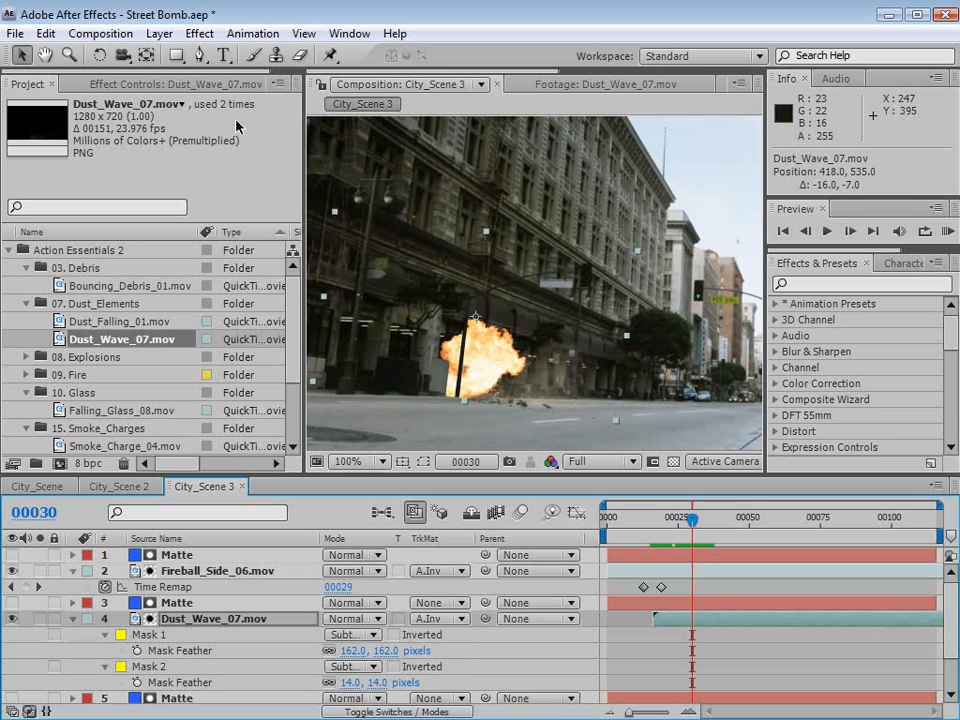
Apply a Curves effect to Dust_Wave_07.mov, raise the RGB midtones slightly, and step back to frame 23 to check the dust.
{"action": "left_click", "coordinate": [199, 31]}
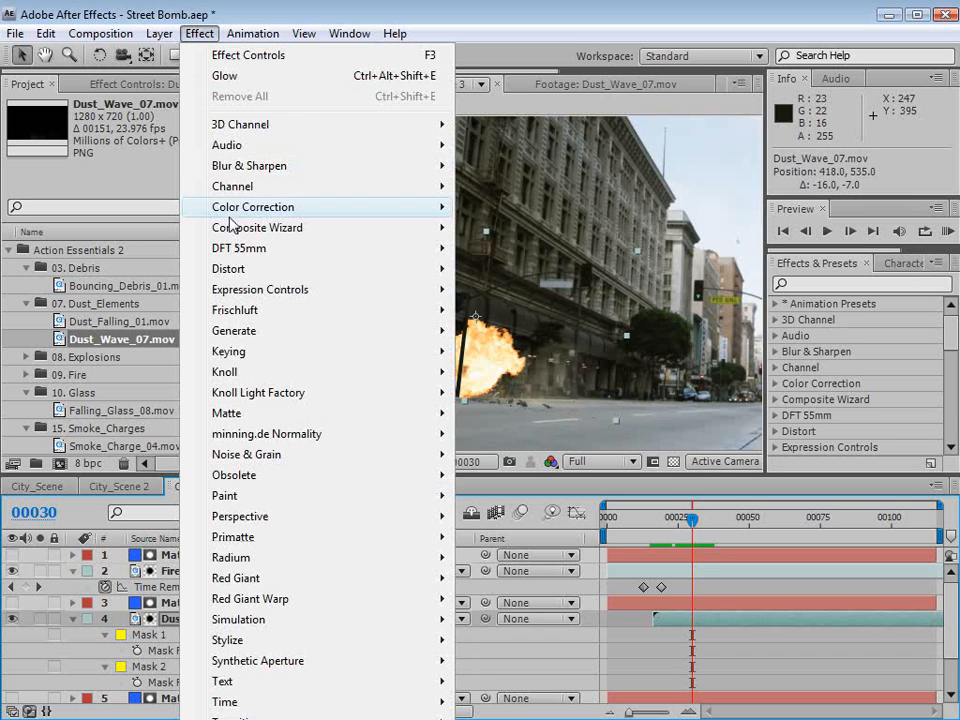
{"action": "mouse_move", "coordinate": [257, 209]}
{"action": "left_click", "coordinate": [519, 516]}
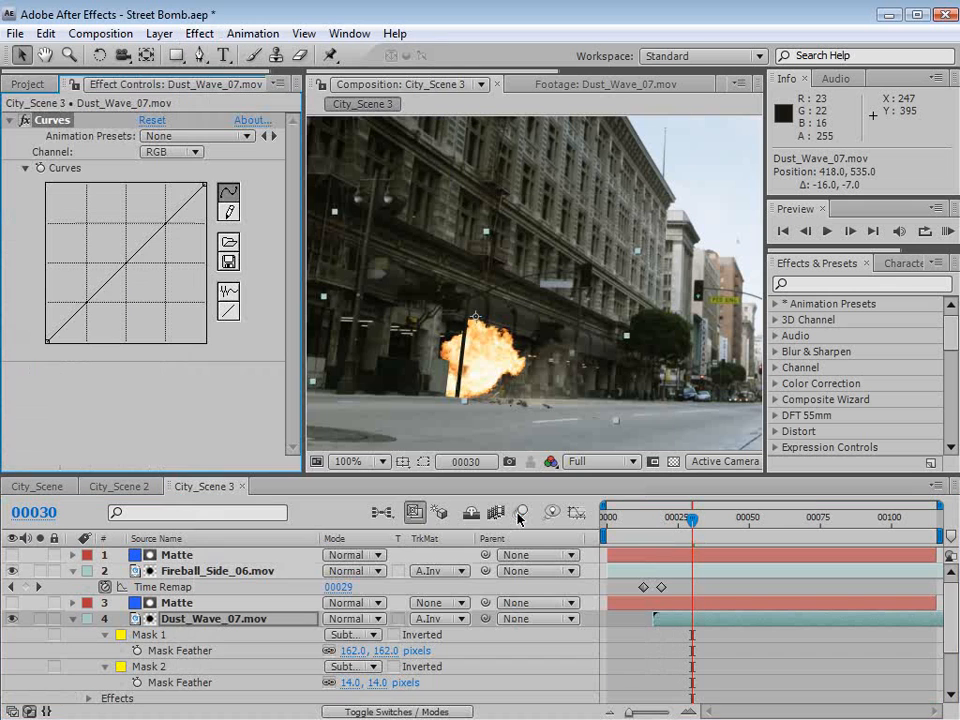
{"action": "left_click_drag", "start_coordinate": [128, 266], "coordinate": [119, 262]}
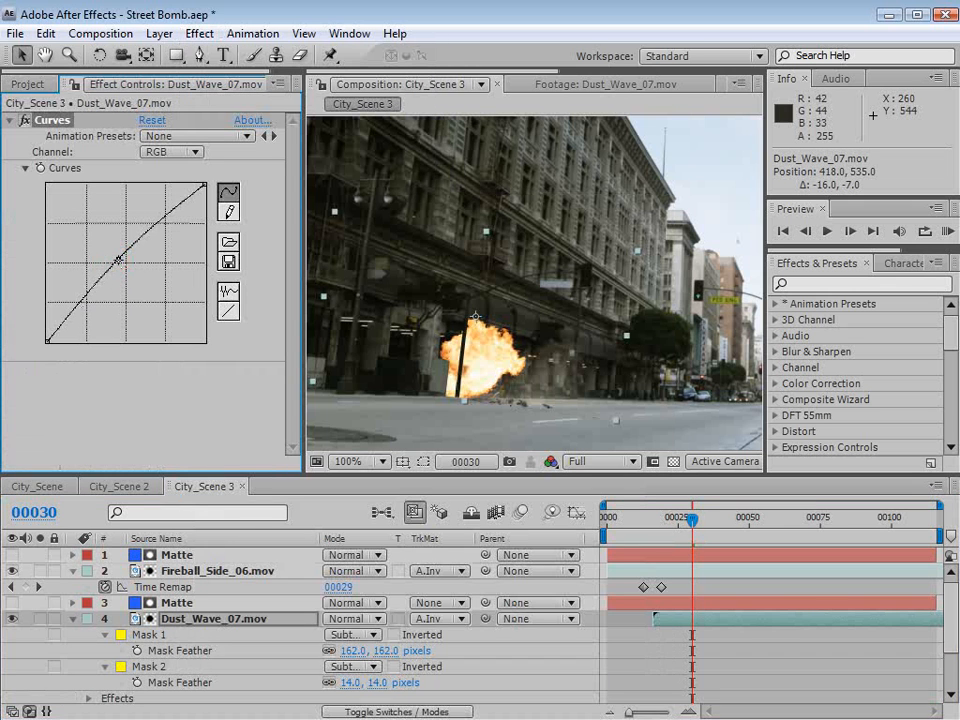
{"action": "key", "text": "Page_Up"}
{"action": "key", "text": "Page_Up"}
{"action": "key", "text": "Page_Up"}
{"action": "key", "text": "Page_Up"}
{"action": "key", "text": "Page_Up"}
{"action": "key", "text": "Page_Up"}
{"action": "key", "text": "Page_Up"}
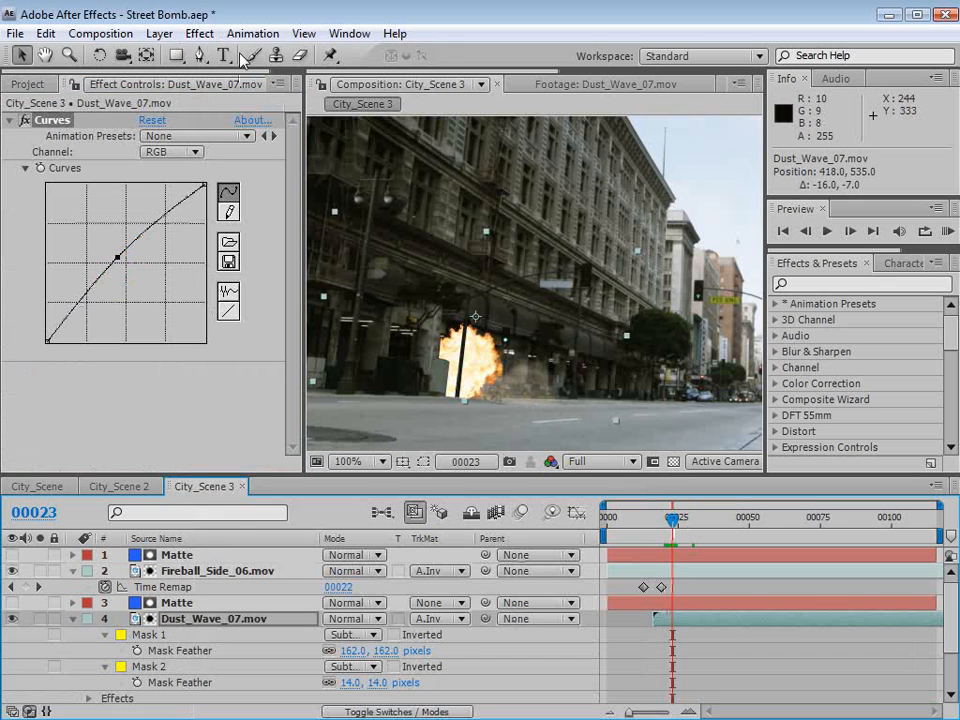
Add a Tint effect to Dust_Wave_07.mov with Amount to Tint at 12%.
{"action": "left_click", "coordinate": [199, 33]}
{"action": "mouse_move", "coordinate": [280, 209]}
{"action": "left_click", "coordinate": [500, 719]}
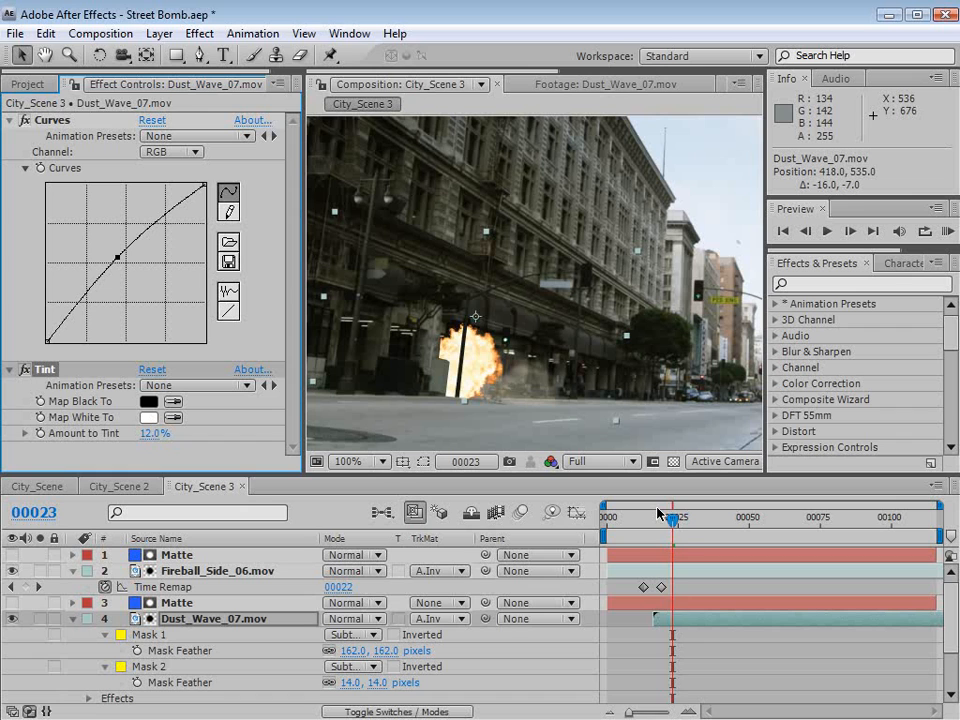
At frame 27, raise the Alpha channel midtones slightly in the Curves effect on Dust_Wave_07.mov.
{"action": "left_click_drag", "start_coordinate": [658, 513], "coordinate": [683, 515]}
{"action": "left_click", "coordinate": [172, 152]}
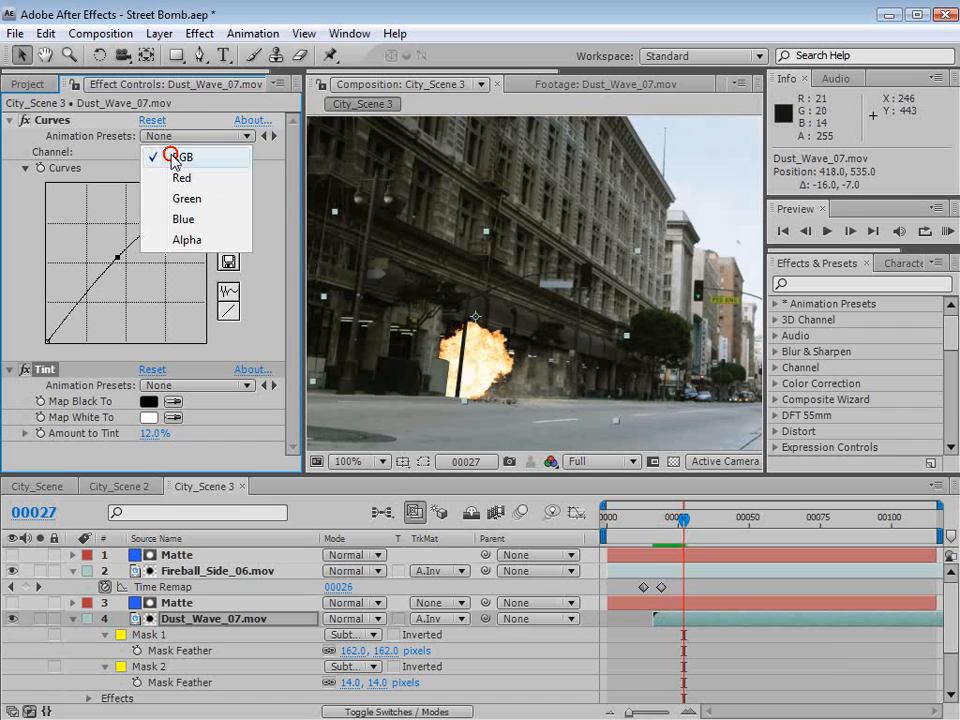
{"action": "left_click", "coordinate": [176, 240]}
{"action": "mouse_move", "coordinate": [122, 270]}
{"action": "left_mouse_down"}
{"action": "mouse_move", "coordinate": [88, 232]}
{"action": "mouse_move", "coordinate": [116, 266]}
{"action": "left_mouse_up"}
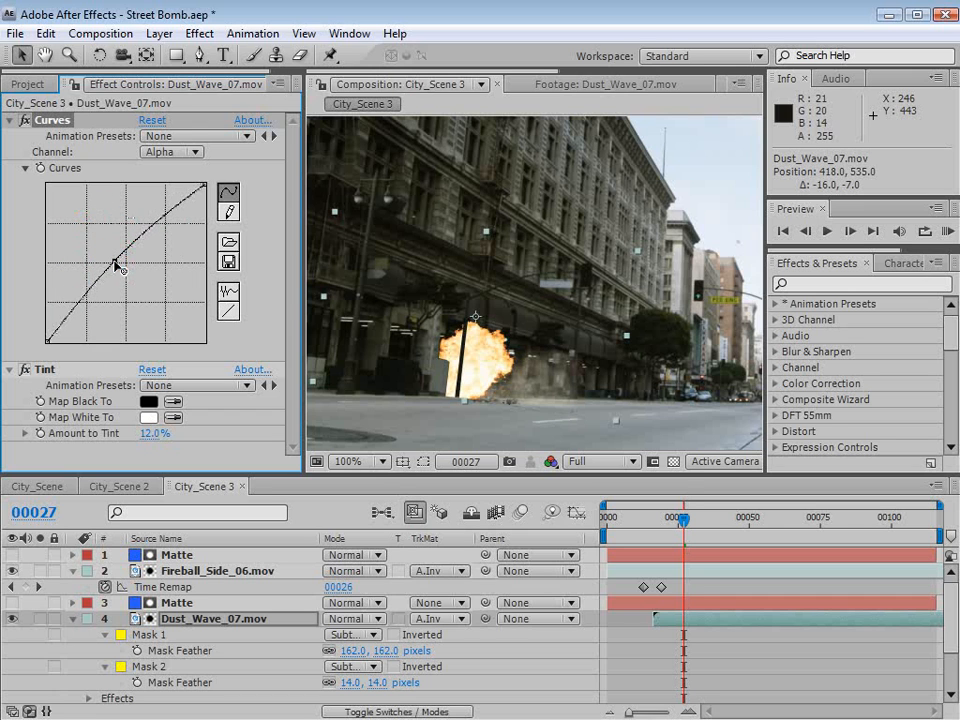
Nudge Dust_Wave_07.mov to position 410, 532 and preview the composition from frame 16.
{"action": "mouse_move", "coordinate": [663, 518]}
{"action": "left_mouse_down"}
{"action": "mouse_move", "coordinate": [680, 519]}
{"action": "mouse_move", "coordinate": [655, 523]}
{"action": "left_mouse_up"}
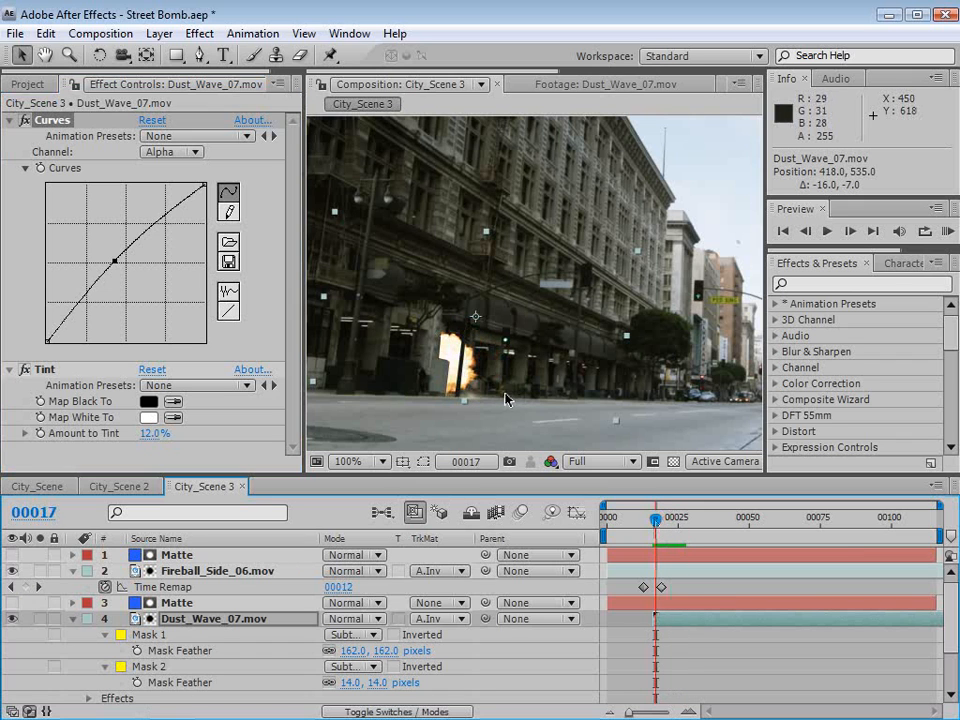
{"action": "mouse_move", "coordinate": [655, 518]}
{"action": "left_mouse_down"}
{"action": "mouse_move", "coordinate": [697, 519]}
{"action": "mouse_move", "coordinate": [651, 520]}
{"action": "left_mouse_up"}
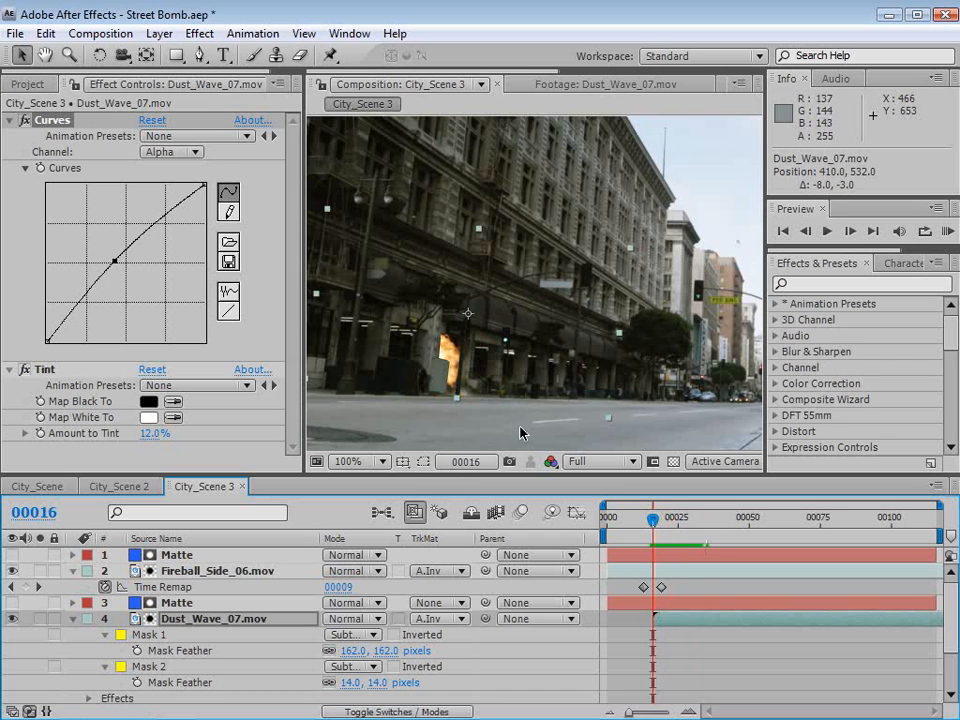
{"action": "key", "text": "KP_0"}
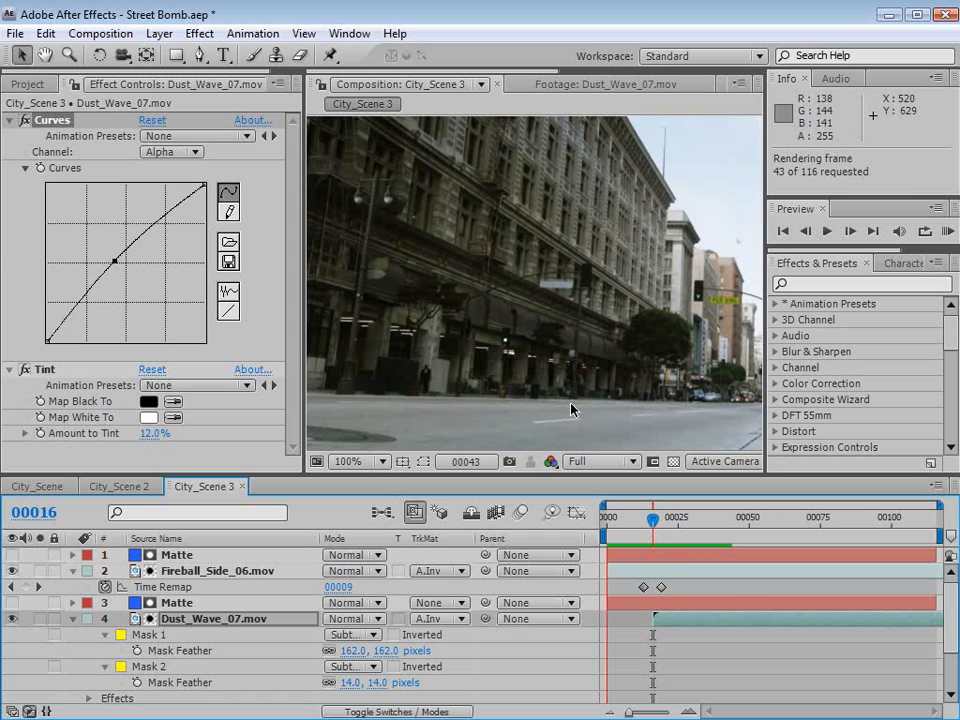
{"action": "left_click", "coordinate": [643, 538]}
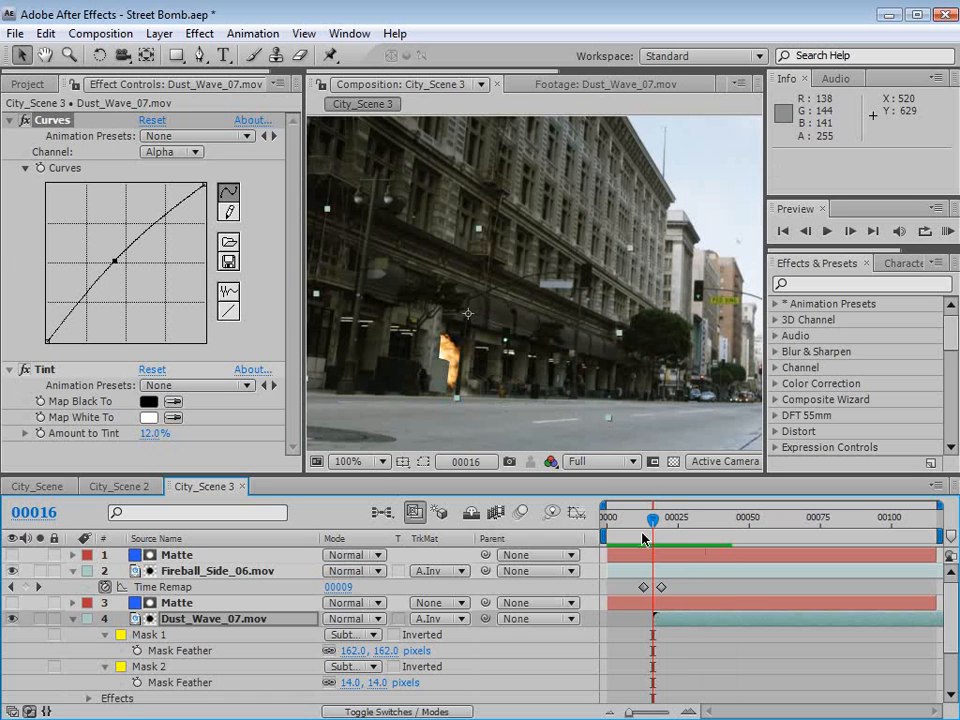
Enlarge Fireball_Side_06.mov slightly to about -16%, 16% scale at frame 28 and reposition it behind the street pole.
{"action": "left_click_drag", "start_coordinate": [643, 538], "coordinate": [688, 532]}
{"action": "scroll", "coordinate": [266, 643], "scroll_direction": "down", "scroll_amount": 1}
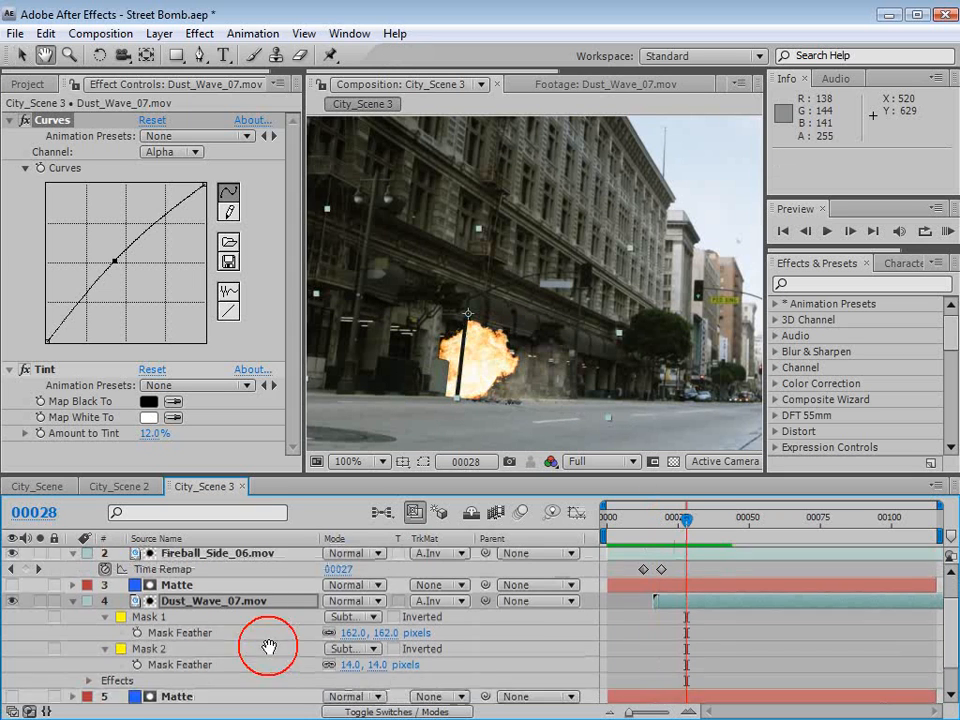
{"action": "scroll", "coordinate": [200, 600], "scroll_direction": "up", "scroll_amount": 1}
{"action": "left_click", "coordinate": [165, 570]}
{"action": "left_click_drag", "start_coordinate": [559, 317], "coordinate": [573, 311]}
{"action": "left_click_drag", "start_coordinate": [494, 380], "coordinate": [509, 362]}
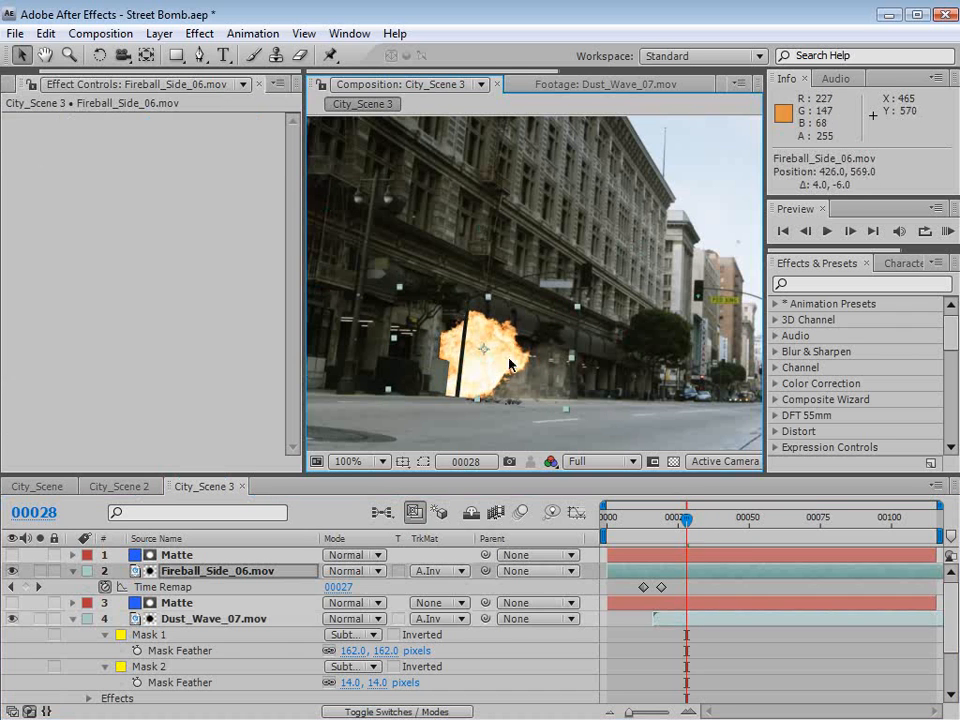
{"action": "left_click_drag", "start_coordinate": [576, 308], "coordinate": [581, 304]}
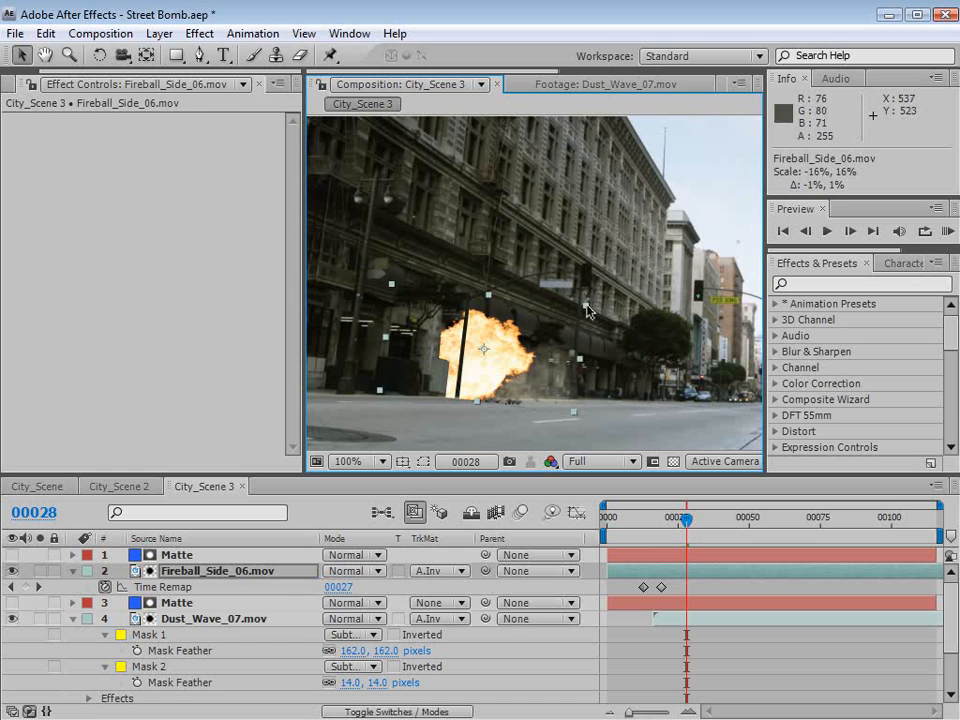
{"action": "left_click_drag", "start_coordinate": [510, 385], "coordinate": [506, 364]}
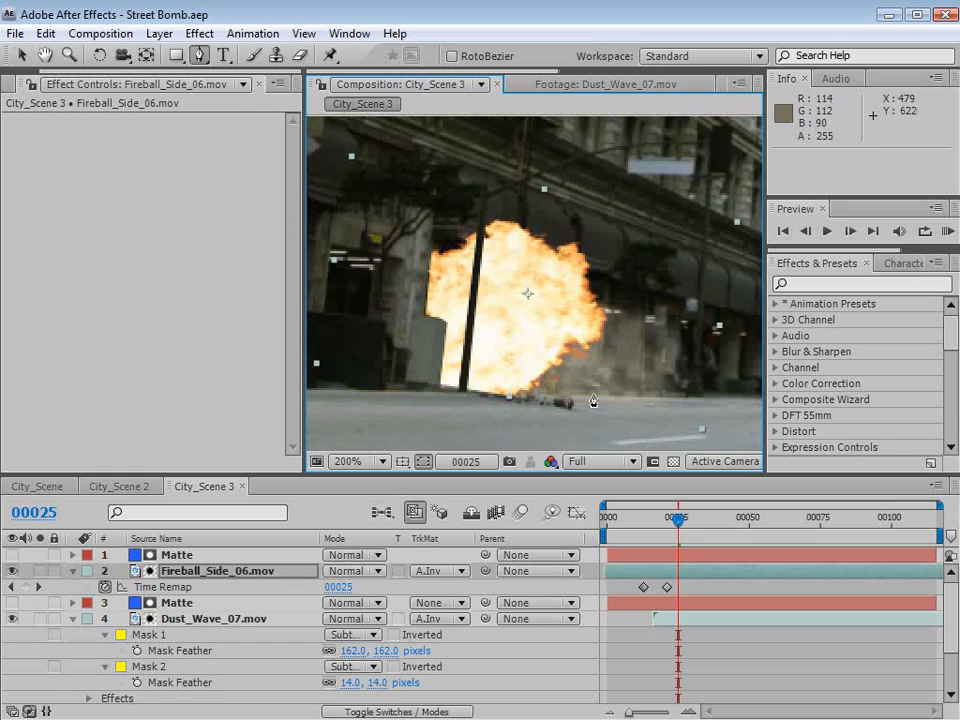
Draw a closed Pen mask on Fireball_Side_06.mov over the pavement along the base of the fireball at frame 25.
{"action": "left_click", "coordinate": [710, 410]}
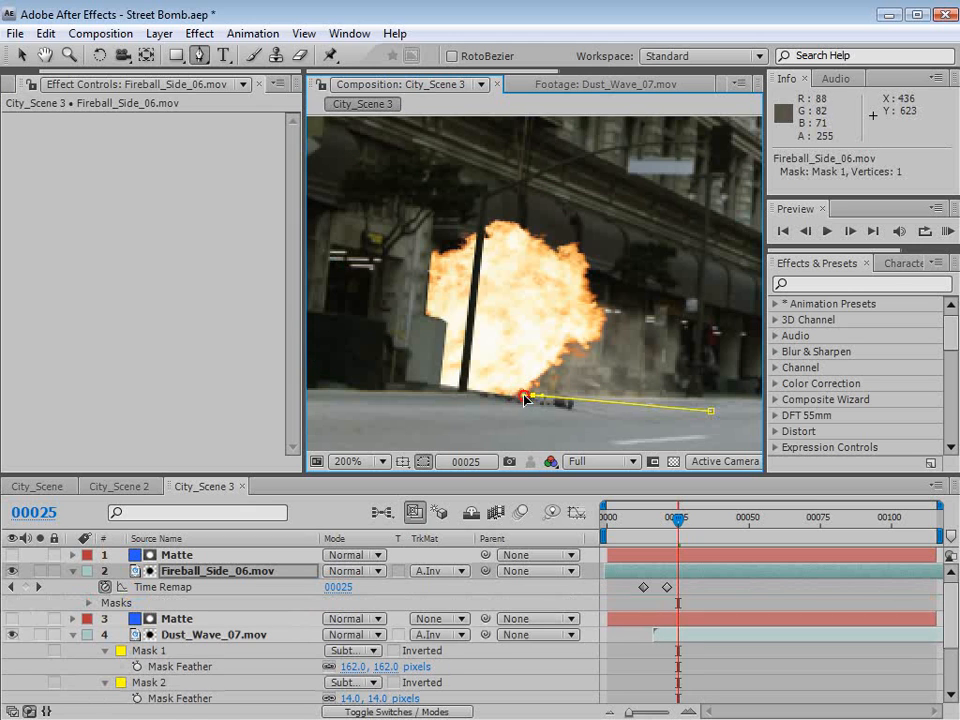
{"action": "left_click", "coordinate": [375, 388]}
{"action": "left_click", "coordinate": [360, 408]}
{"action": "left_click", "coordinate": [483, 410]}
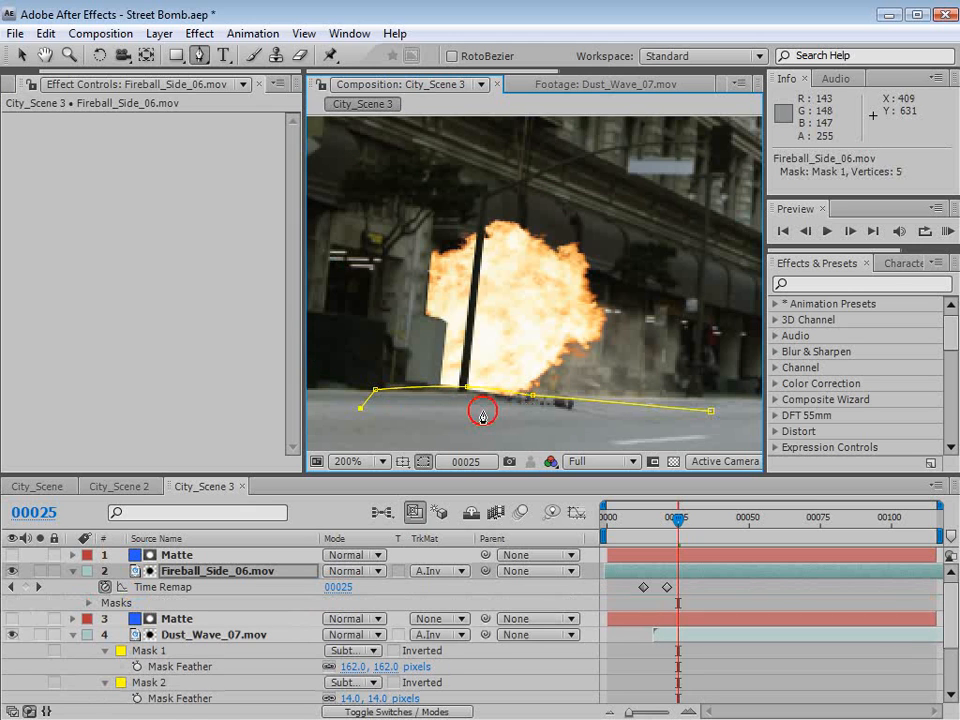
{"action": "left_click", "coordinate": [605, 431]}
{"action": "left_click", "coordinate": [639, 432]}
{"action": "left_click", "coordinate": [711, 413]}
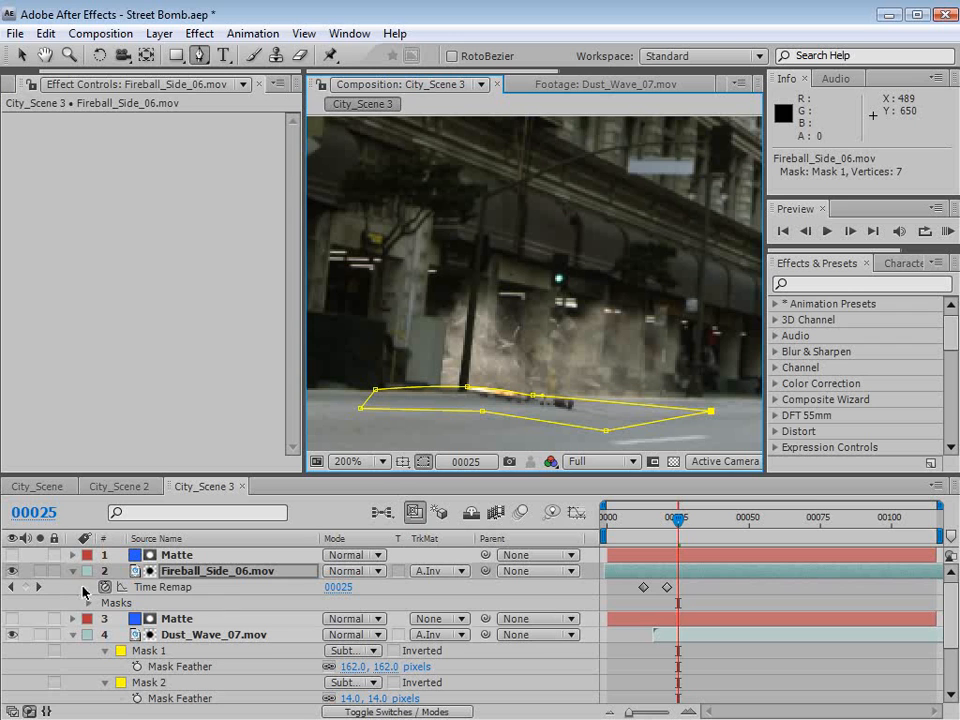
Set the fireball's Mask 1 to Subtract with a Mask Feather of 14 pixels.
{"action": "key", "text": "m"}
{"action": "left_click", "coordinate": [352, 587]}
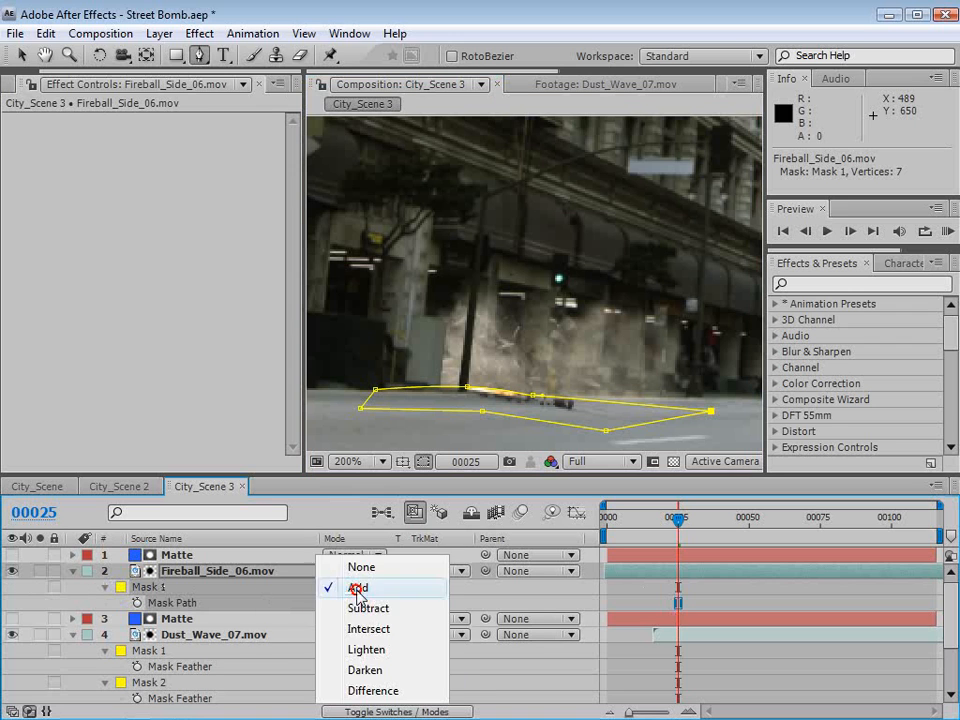
{"action": "left_click", "coordinate": [364, 606]}
{"action": "key", "text": "f"}
{"action": "left_click_drag", "start_coordinate": [371, 605], "coordinate": [385, 605]}
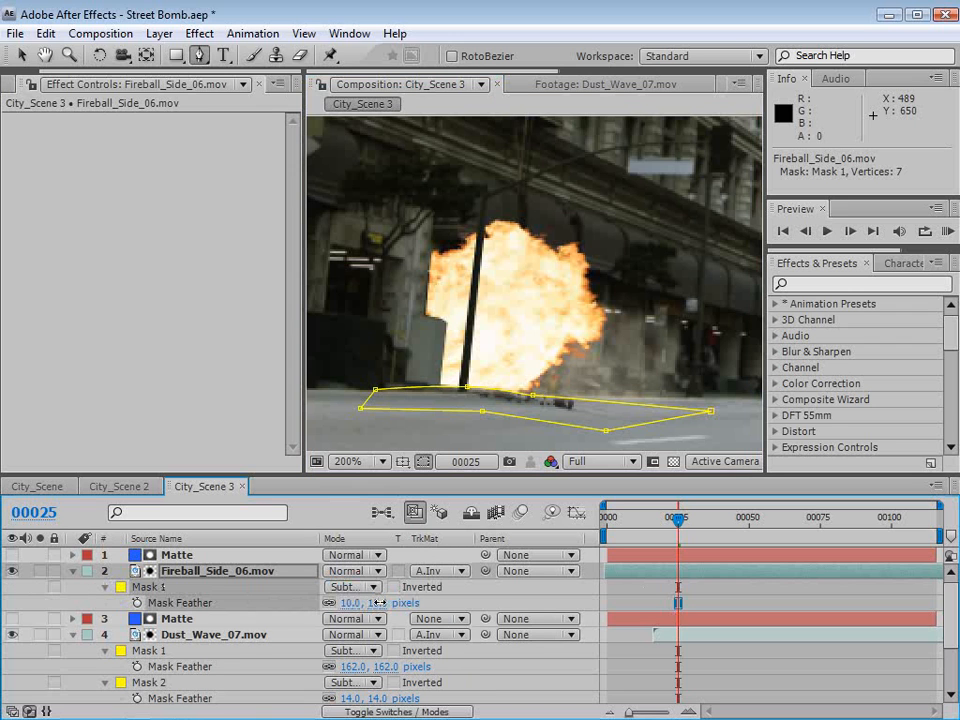
Reshape the upper edge of the fireball mask to follow the pavement line and check the result up to frame 52.
{"action": "key", "text": "v"}
{"action": "left_click_drag", "start_coordinate": [468, 390], "coordinate": [452, 390]}
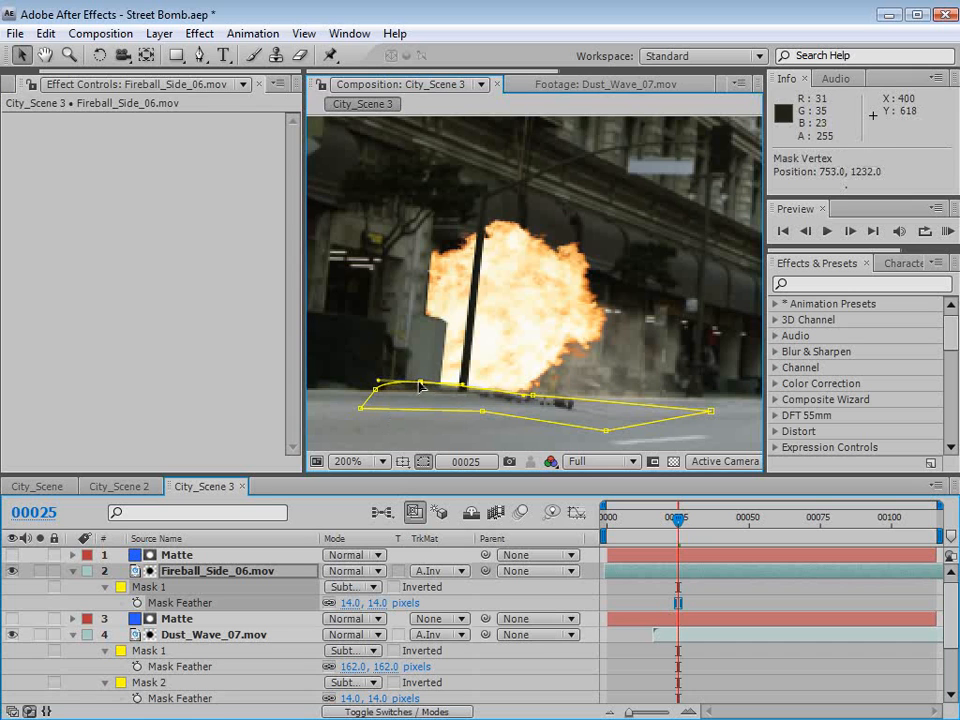
{"action": "left_click_drag", "start_coordinate": [519, 399], "coordinate": [520, 404]}
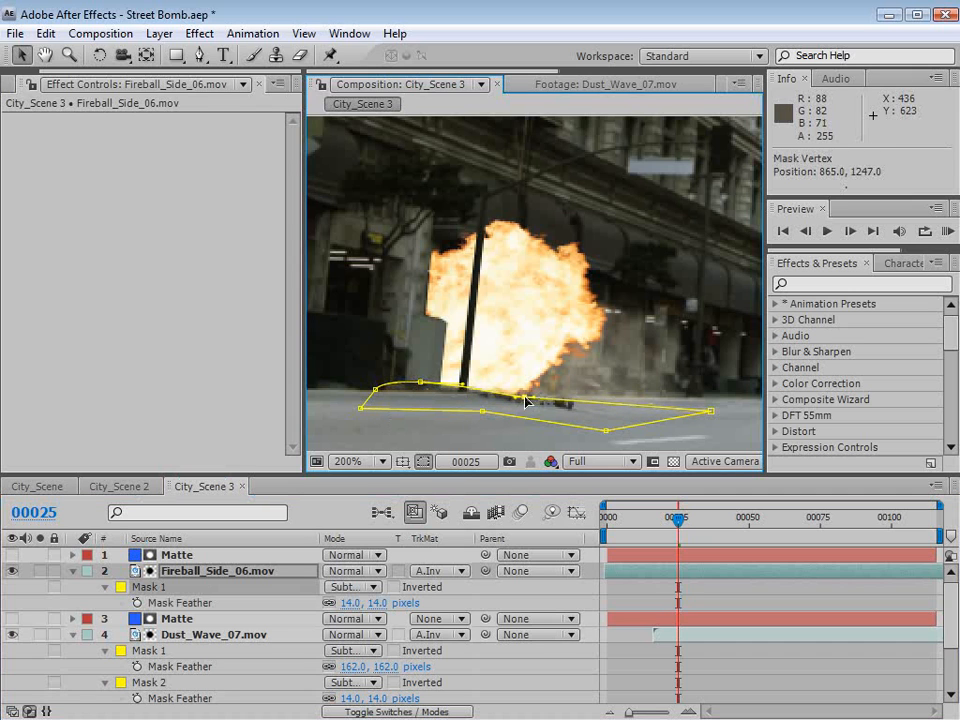
{"action": "left_click", "coordinate": [647, 591]}
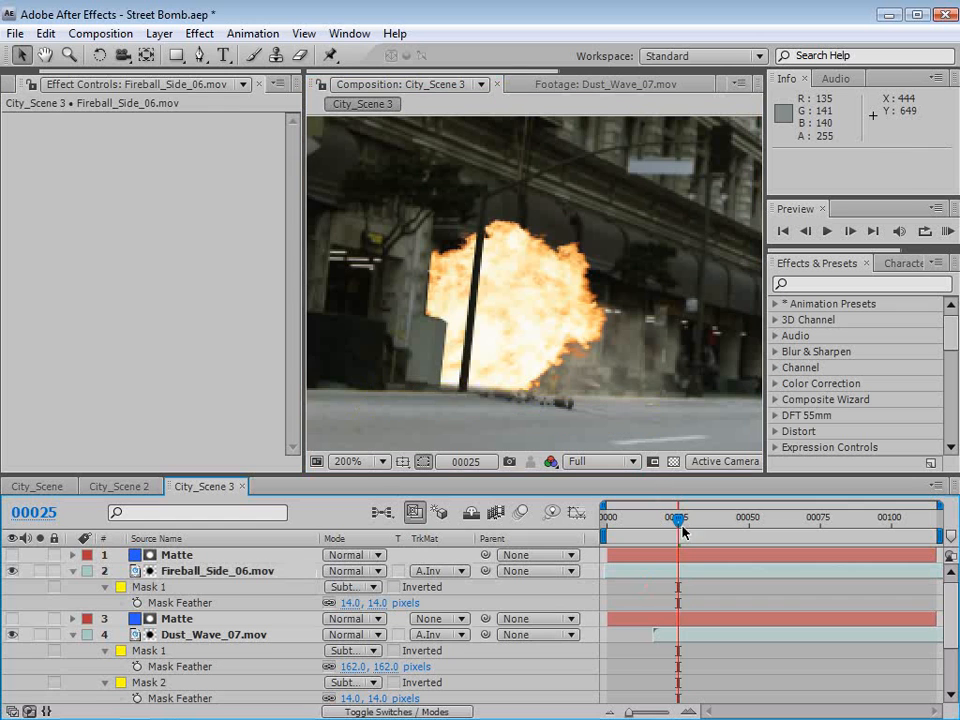
{"action": "left_click", "coordinate": [650, 521]}
{"action": "left_click_drag", "start_coordinate": [650, 521], "coordinate": [755, 521]}
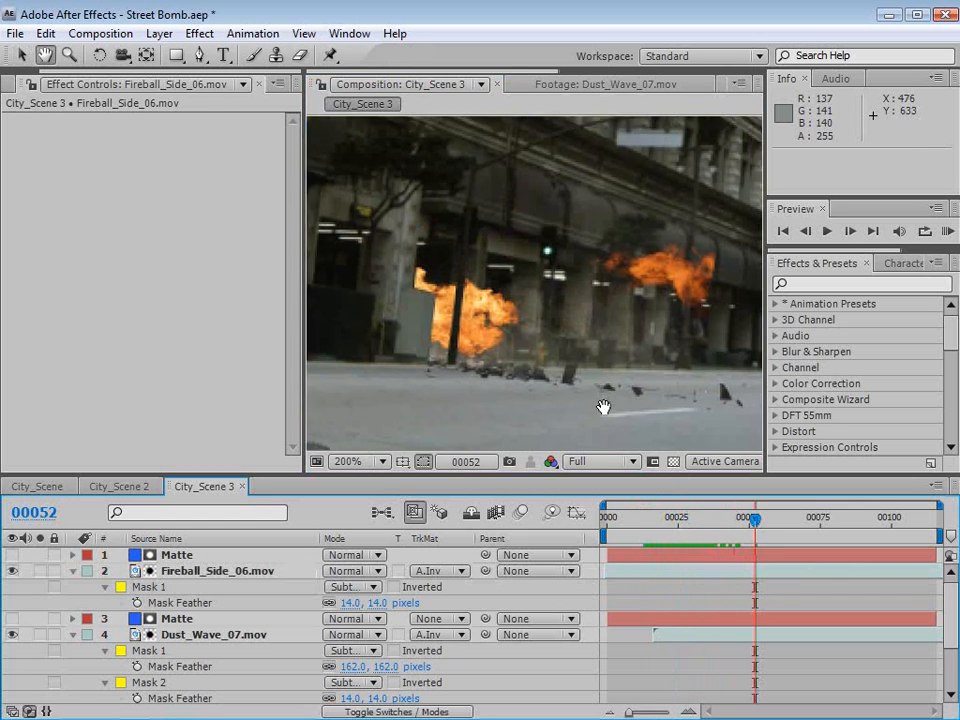
Apply a Curves effect to Bouncing_Debris_01.mov at frame 50 and lift the RGB black point.
{"action": "left_click_drag", "start_coordinate": [193, 649], "coordinate": [204, 566]}
{"action": "left_click", "coordinate": [230, 662]}
{"action": "mouse_move", "coordinate": [738, 518]}
{"action": "left_mouse_down"}
{"action": "mouse_move", "coordinate": [768, 520]}
{"action": "mouse_move", "coordinate": [753, 520]}
{"action": "left_mouse_up"}
{"action": "left_click", "coordinate": [205, 34]}
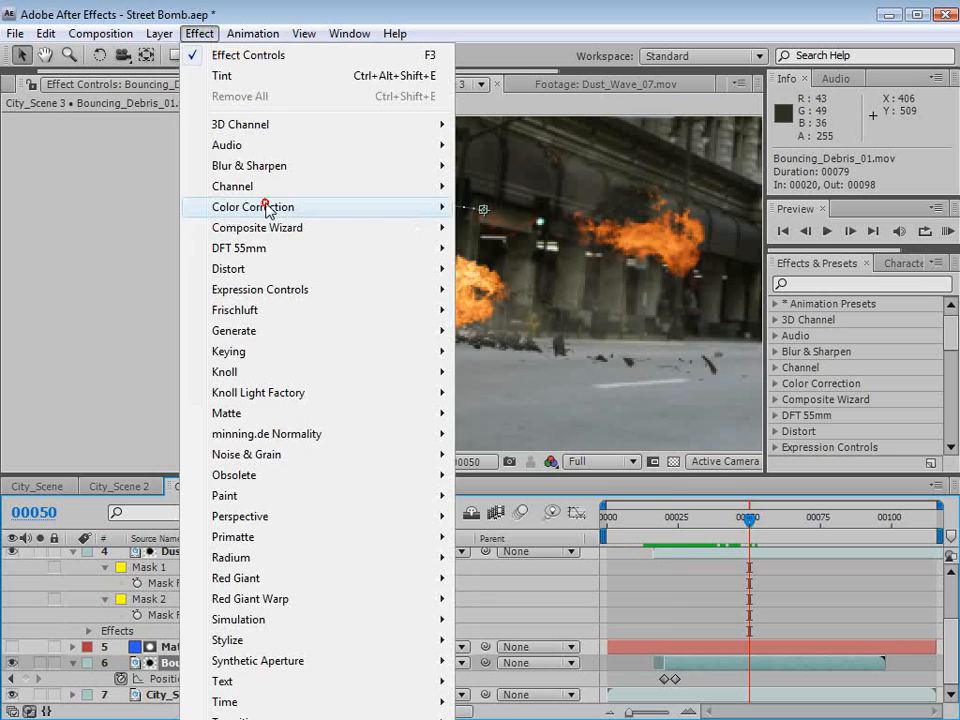
{"action": "mouse_move", "coordinate": [221, 206]}
{"action": "left_click", "coordinate": [506, 518]}
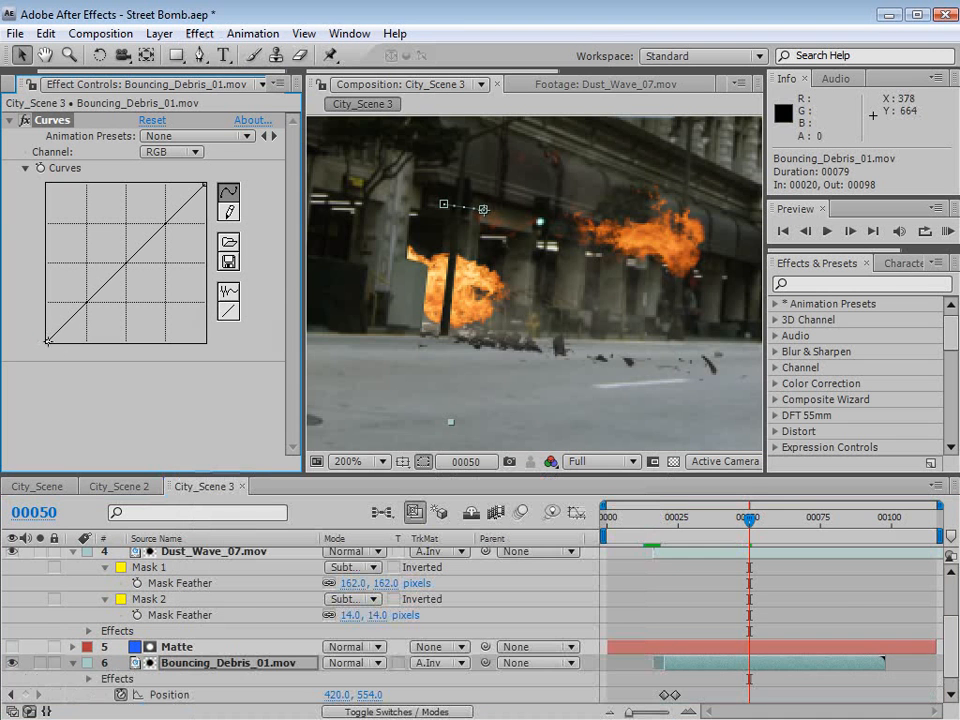
{"action": "mouse_move", "coordinate": [47, 341]}
{"action": "left_mouse_down"}
{"action": "mouse_move", "coordinate": [42, 310]}
{"action": "mouse_move", "coordinate": [45, 324]}
{"action": "left_mouse_up"}
{"action": "left_click_drag", "start_coordinate": [106, 273], "coordinate": [113, 267]}
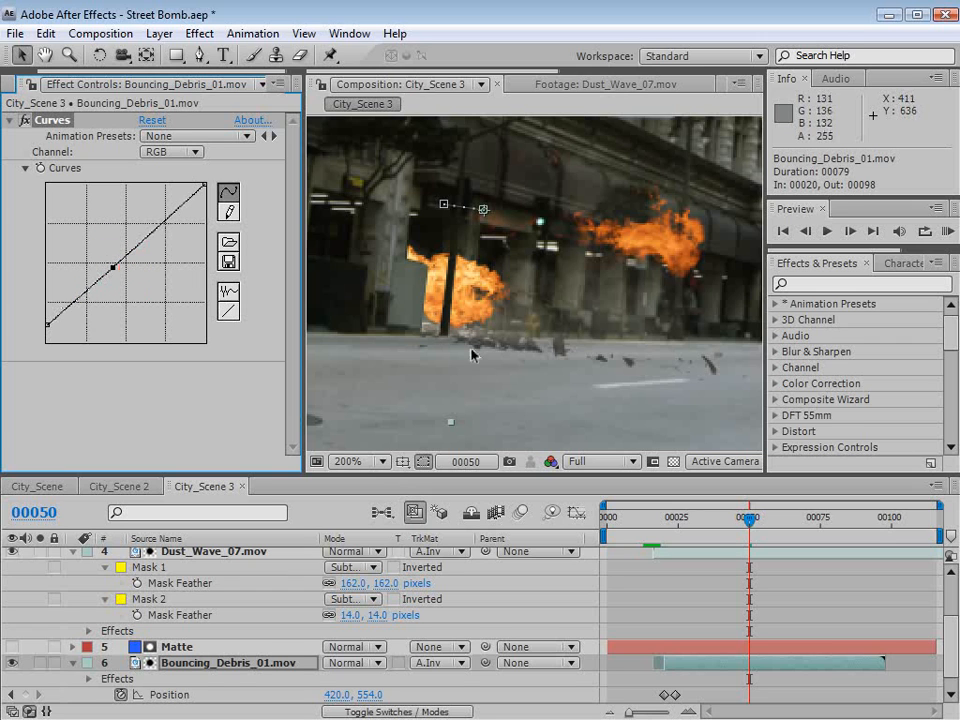
Lower the Red channel midtones slightly in the Curves effect on Bouncing_Debris_01.mov.
{"action": "left_click", "coordinate": [160, 152]}
{"action": "left_click", "coordinate": [158, 172]}
{"action": "left_click", "coordinate": [134, 264]}
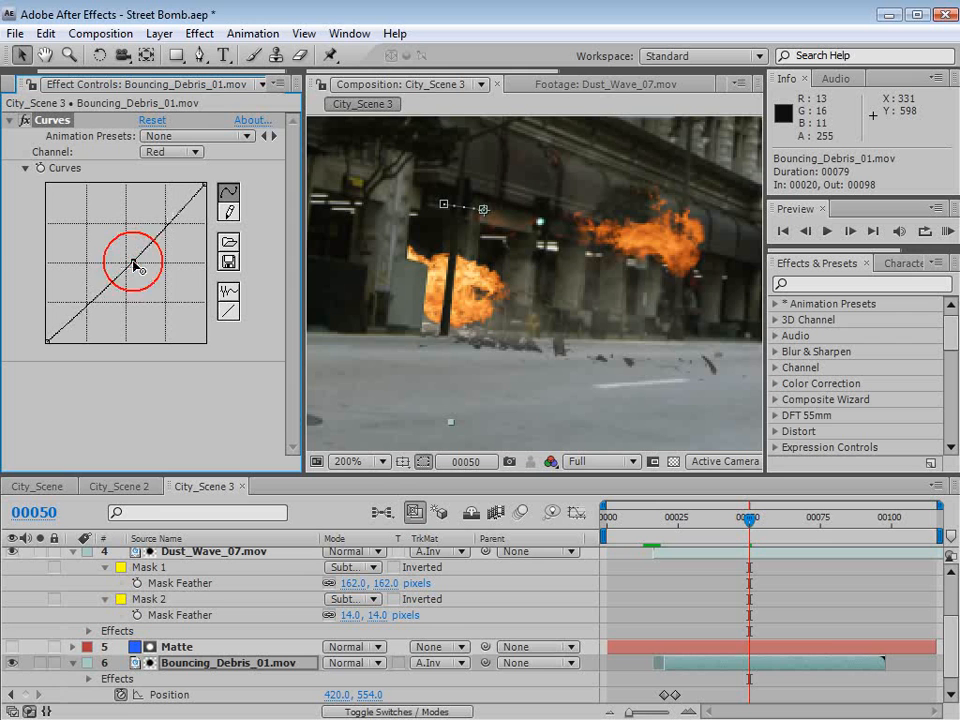
{"action": "left_click", "coordinate": [364, 381]}
Play the shot and examine the color-corrected debris against the street between frames 83 and 43.
{"action": "key", "text": "space"}
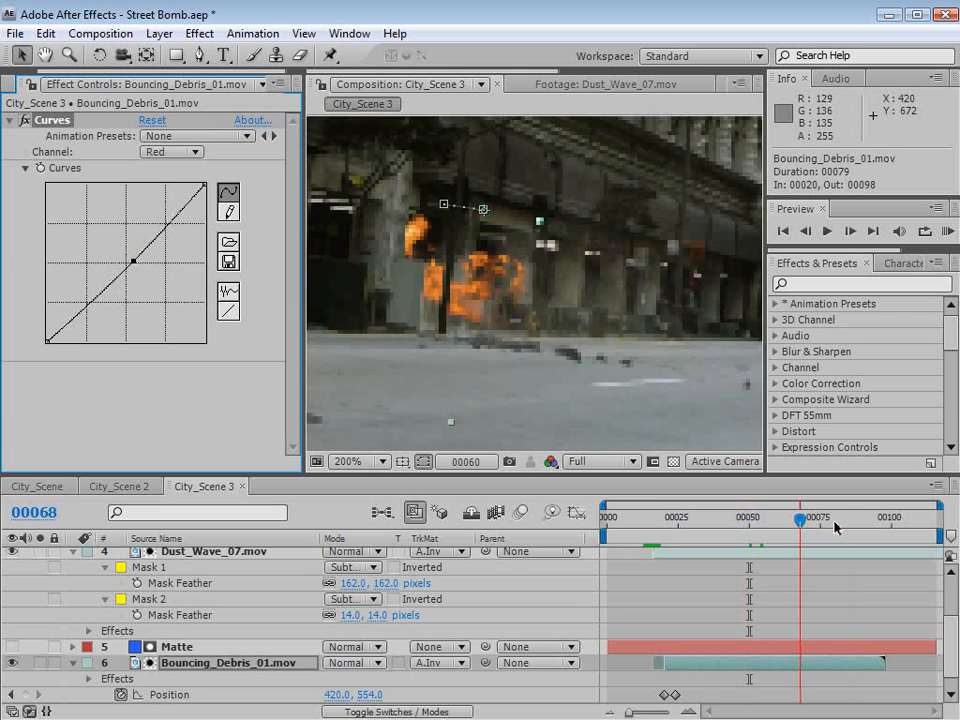
{"action": "scroll", "coordinate": [582, 360], "scroll_direction": "down", "scroll_amount": 1}
{"action": "left_click_drag", "start_coordinate": [570, 315], "coordinate": [527, 346]}
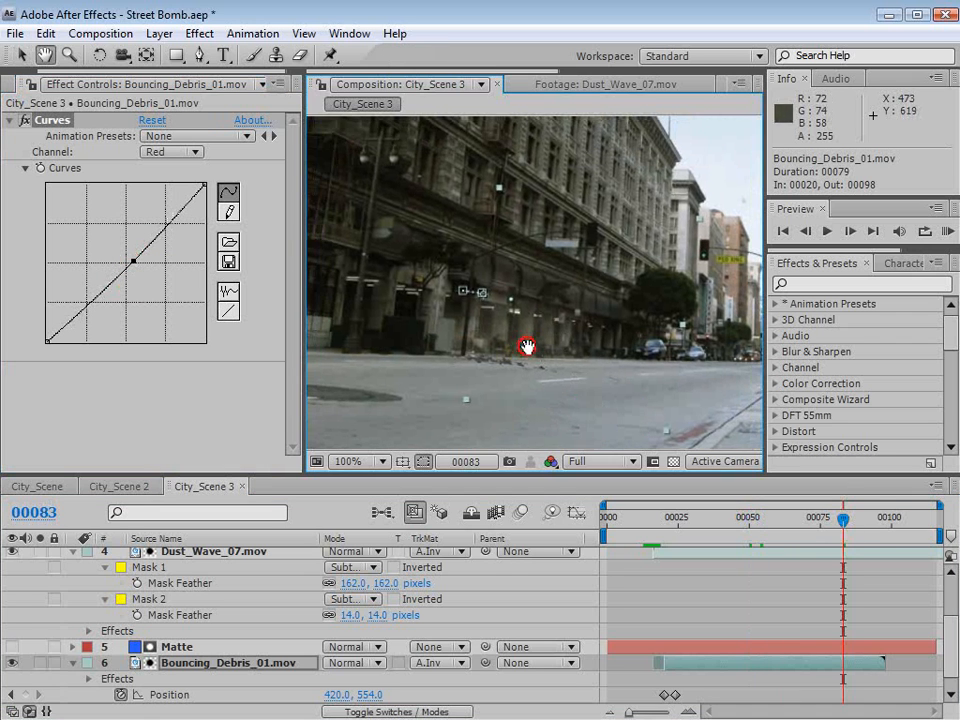
{"action": "left_click_drag", "start_coordinate": [794, 530], "coordinate": [747, 534]}
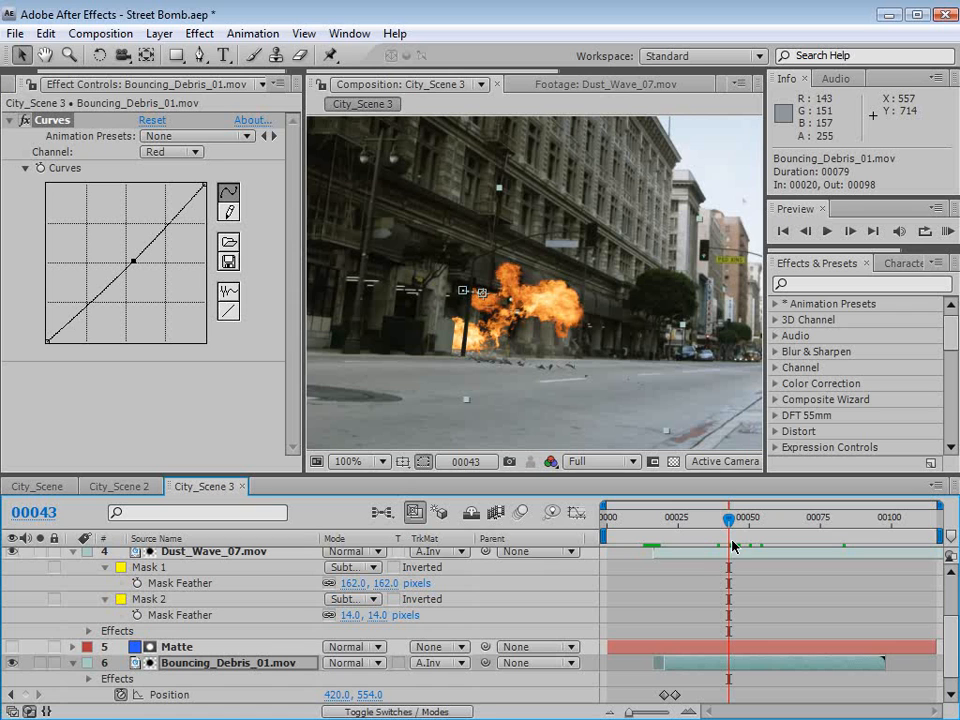
Collapse the properties of all layers and add a new adjustment layer above the whole stack.
{"action": "key", "text": "ctrl+a"}
{"action": "left_click", "coordinate": [71, 552]}
{"action": "left_click", "coordinate": [180, 675]}
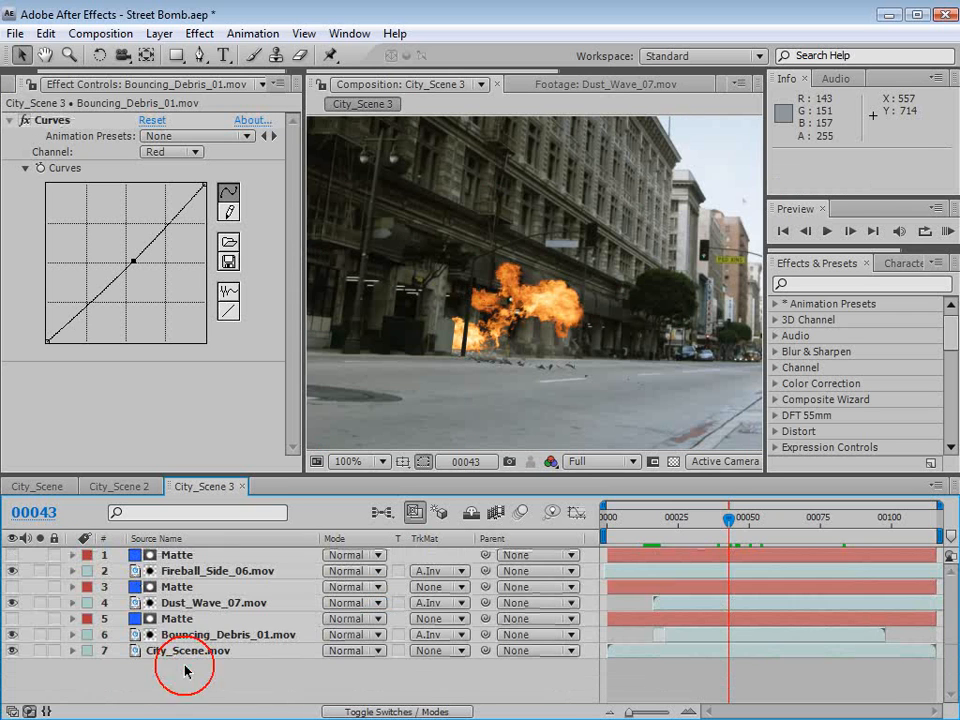
{"action": "left_click", "coordinate": [161, 33]}
{"action": "mouse_move", "coordinate": [190, 55]}
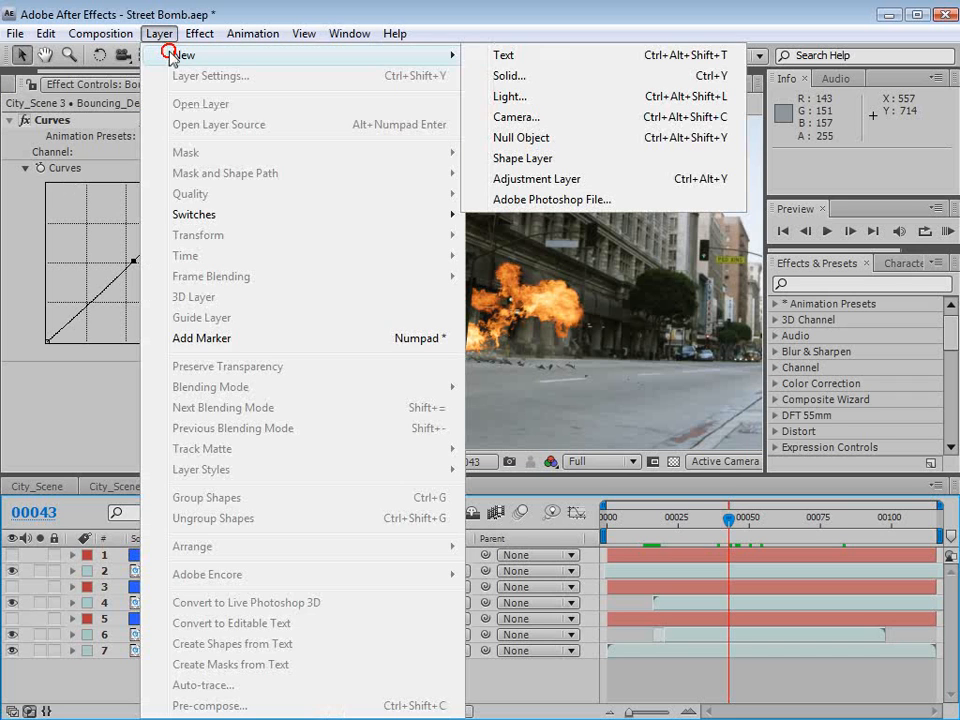
{"action": "left_click", "coordinate": [510, 180]}
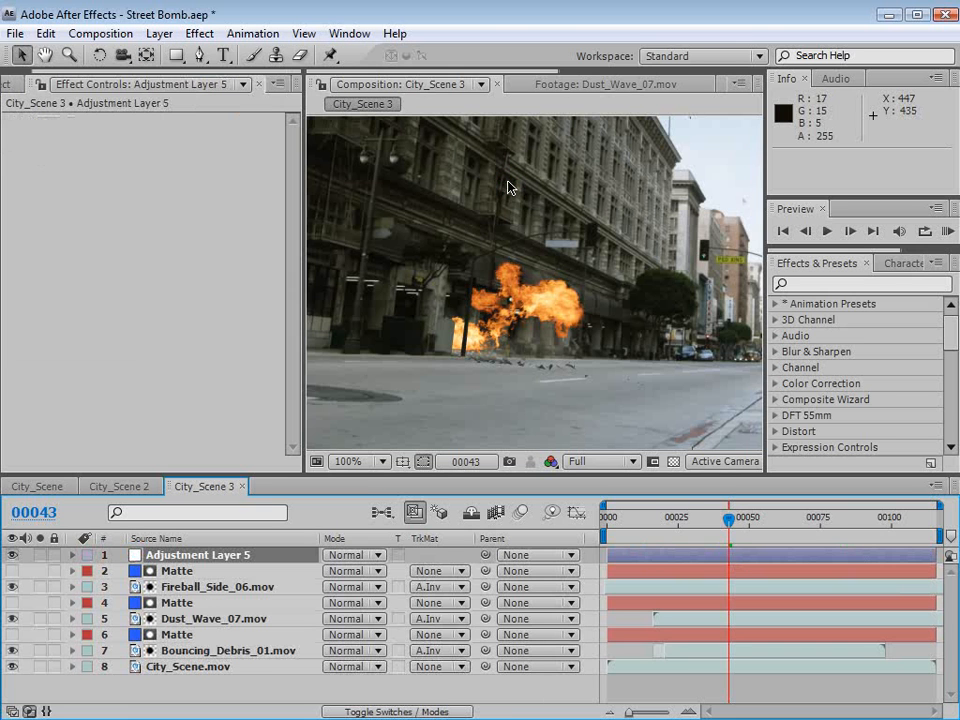
Draw an elliptical mask around the fireball on Adjustment Layer 5 and apply a Glow effect to the layer.
{"action": "left_click_drag", "start_coordinate": [176, 55], "coordinate": [225, 100]}
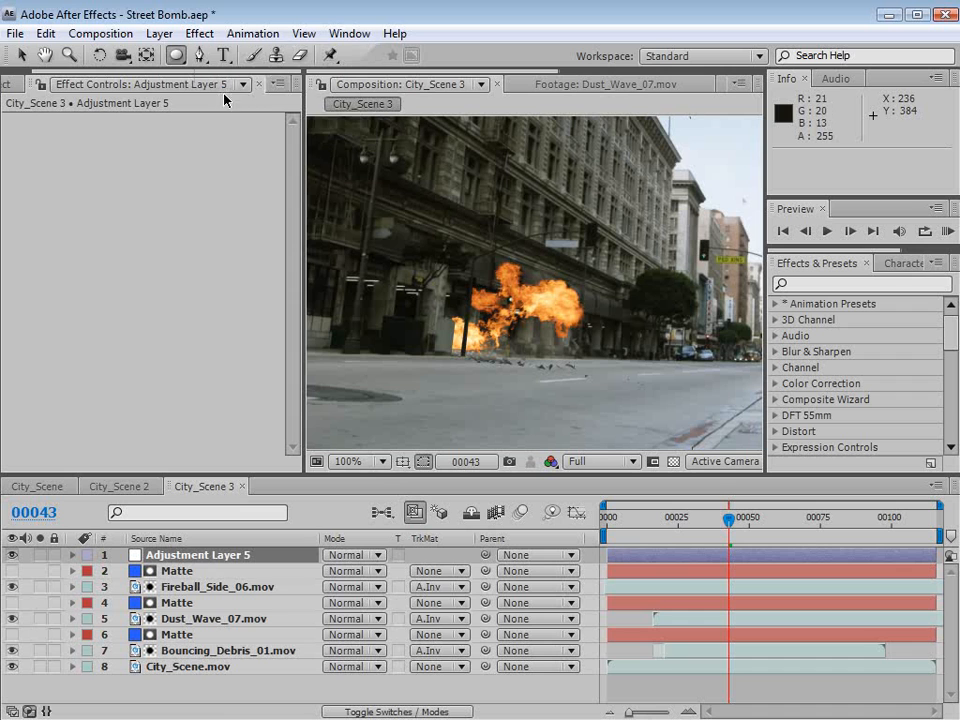
{"action": "left_click_drag", "start_coordinate": [401, 220], "coordinate": [588, 372]}
{"action": "left_click", "coordinate": [208, 38]}
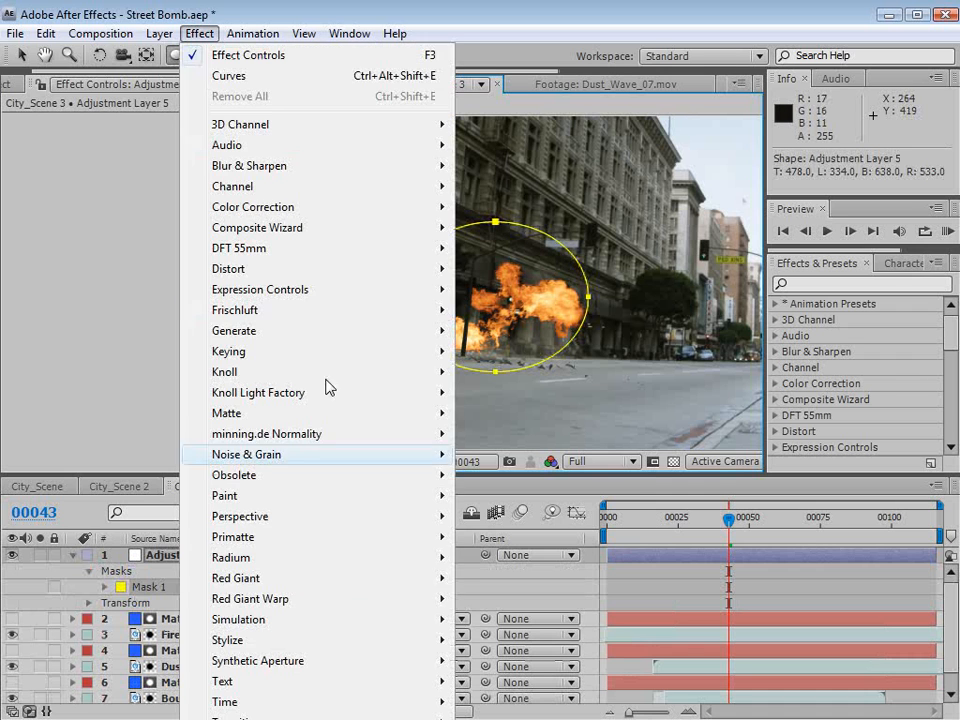
{"action": "mouse_move", "coordinate": [276, 640]}
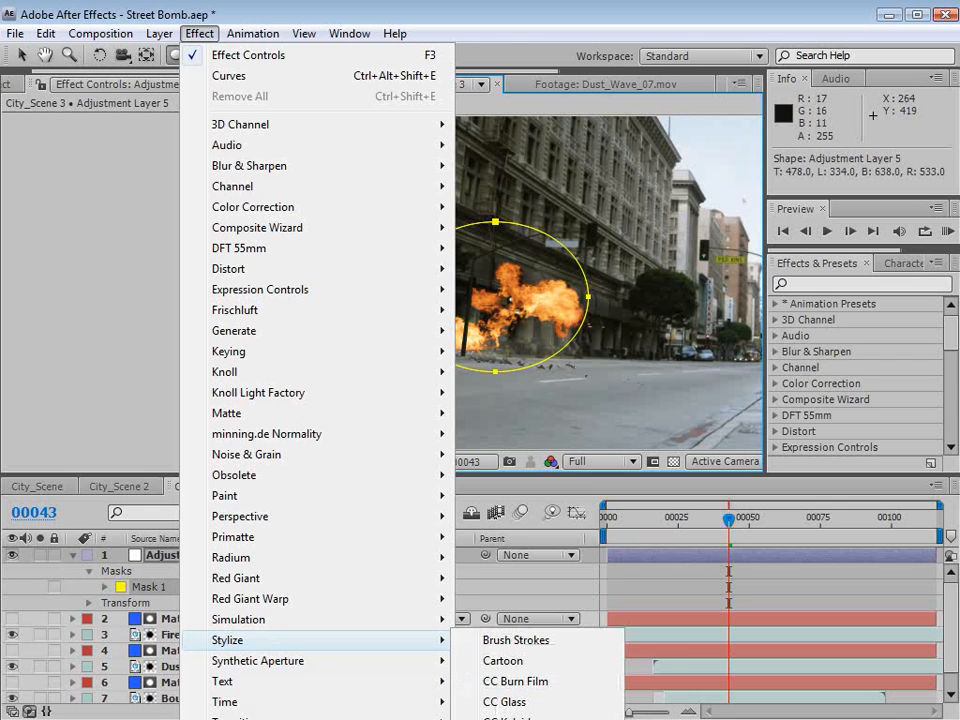
{"action": "left_click", "coordinate": [510, 718]}
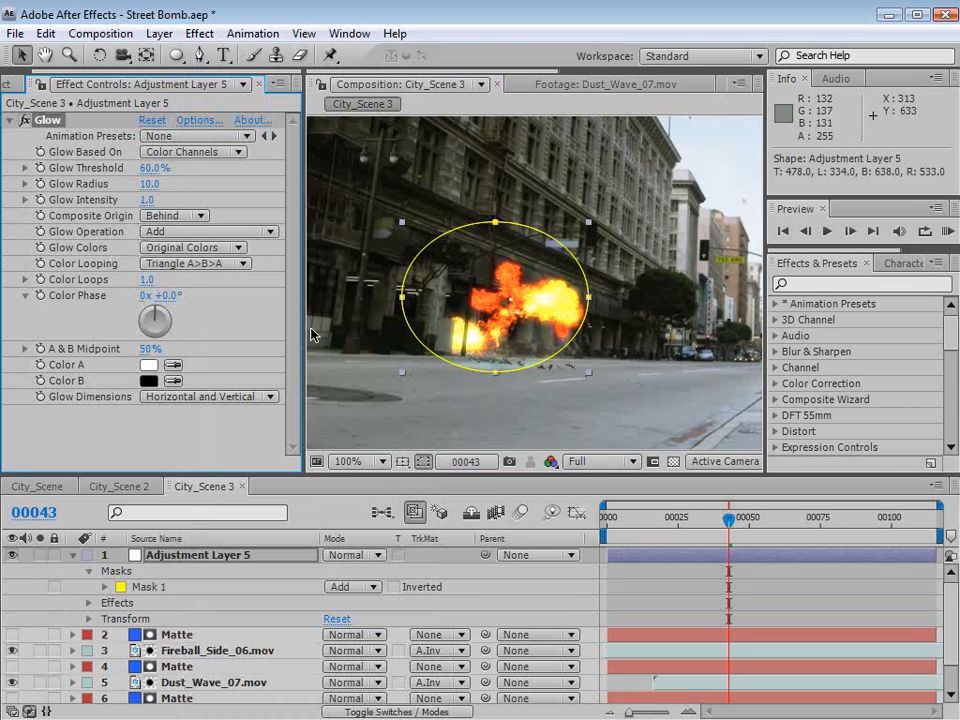
Raise the mask's lowest point slightly, switch the Glow colors to A & B Colors and set Color A to orange E18D08.
{"action": "left_click", "coordinate": [496, 369]}
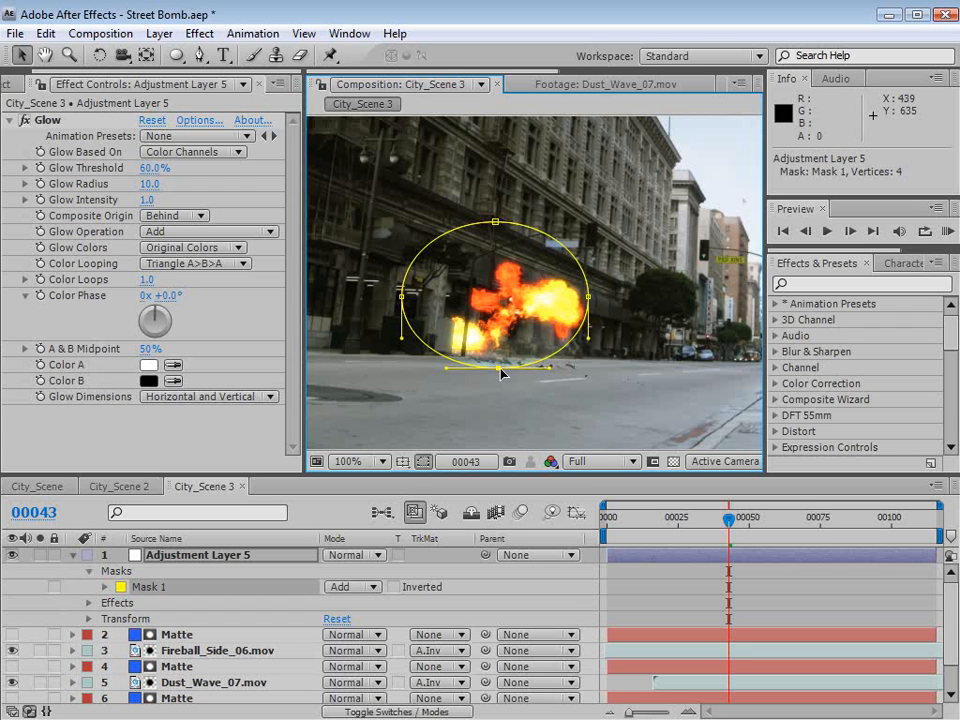
{"action": "left_click", "coordinate": [228, 248]}
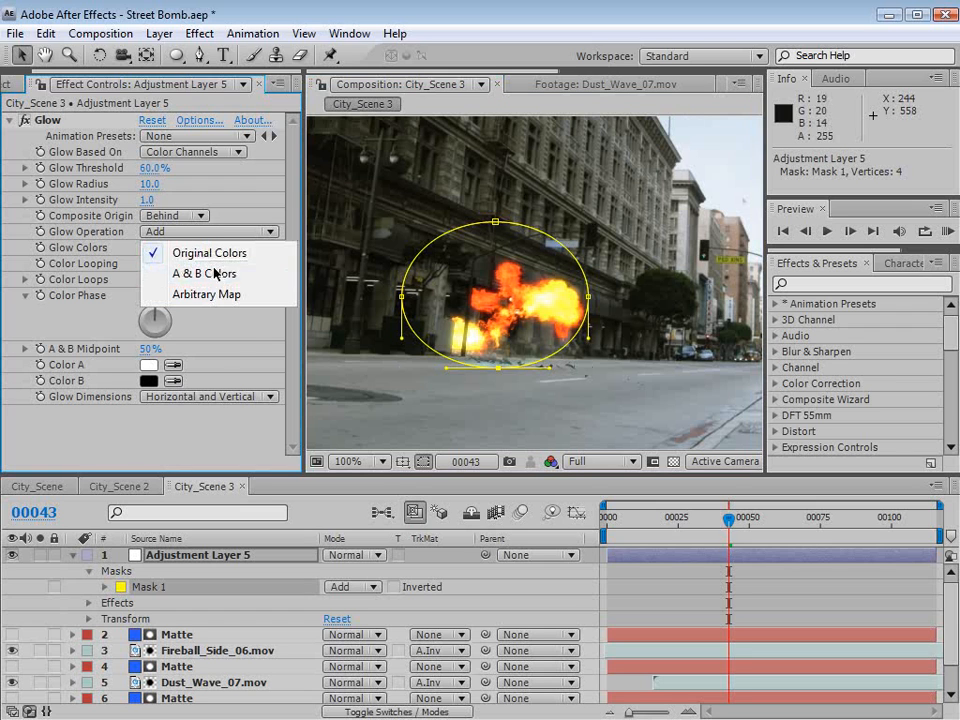
{"action": "left_click", "coordinate": [214, 272]}
{"action": "left_click", "coordinate": [147, 366]}
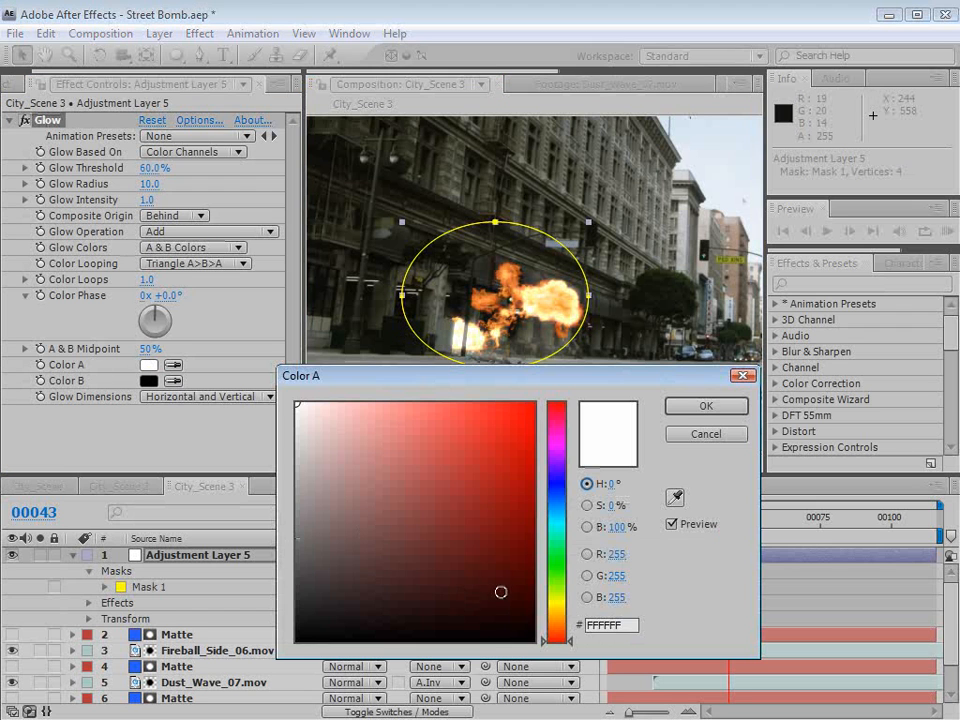
{"action": "left_click", "coordinate": [555, 618]}
{"action": "left_click_drag", "start_coordinate": [503, 507], "coordinate": [525, 431]}
{"action": "left_click", "coordinate": [706, 406]}
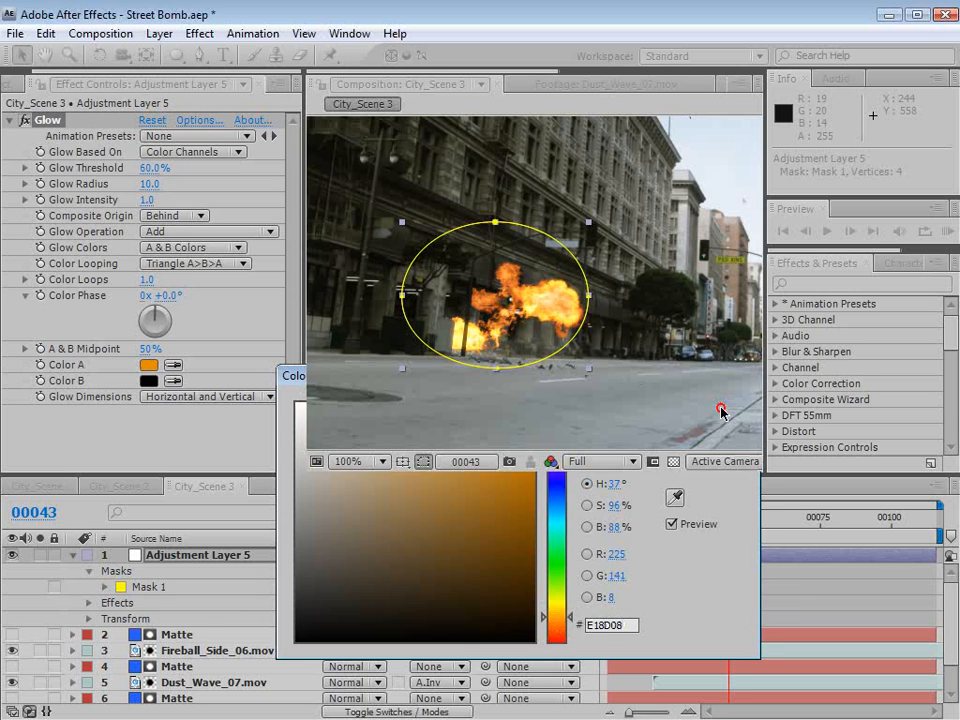
Set the Glow effect's Color B to a saturated red-orange and its Glow Radius to 118.
{"action": "left_click", "coordinate": [147, 381]}
{"action": "left_click", "coordinate": [562, 634]}
{"action": "left_click_drag", "start_coordinate": [562, 634], "coordinate": [560, 627]}
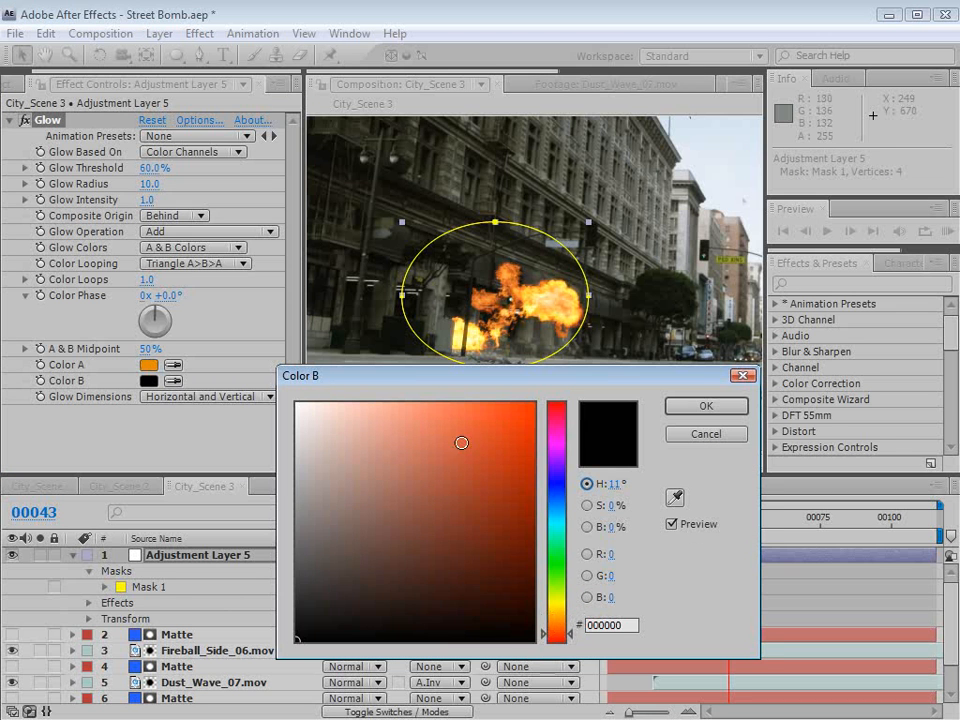
{"action": "left_click_drag", "start_coordinate": [459, 441], "coordinate": [600, 439]}
{"action": "left_click", "coordinate": [695, 409]}
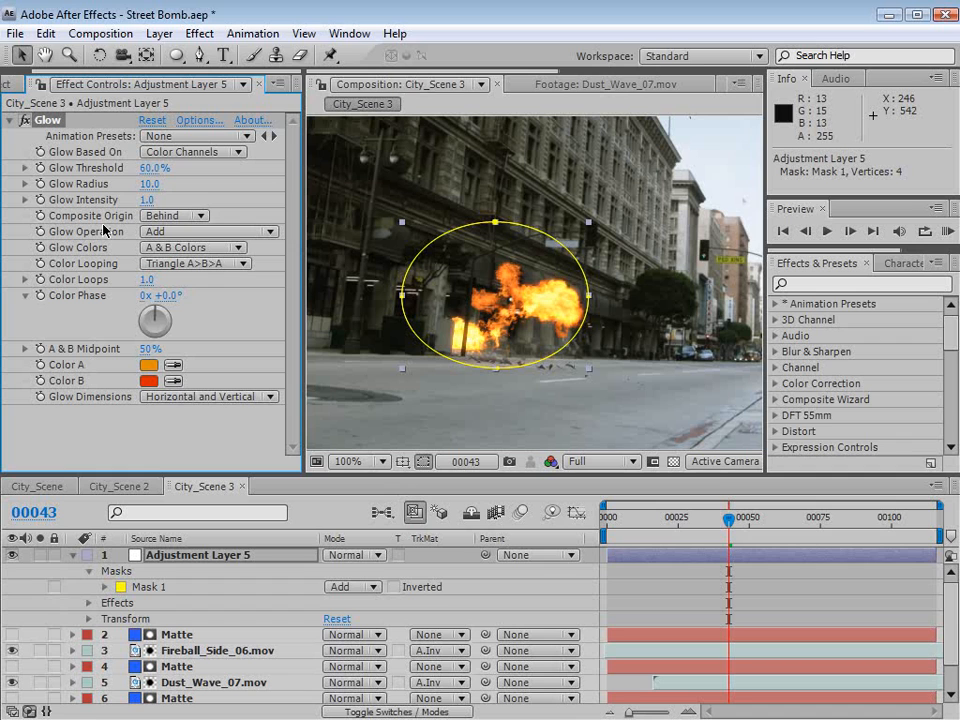
{"action": "left_click_drag", "start_coordinate": [150, 184], "coordinate": [225, 168]}
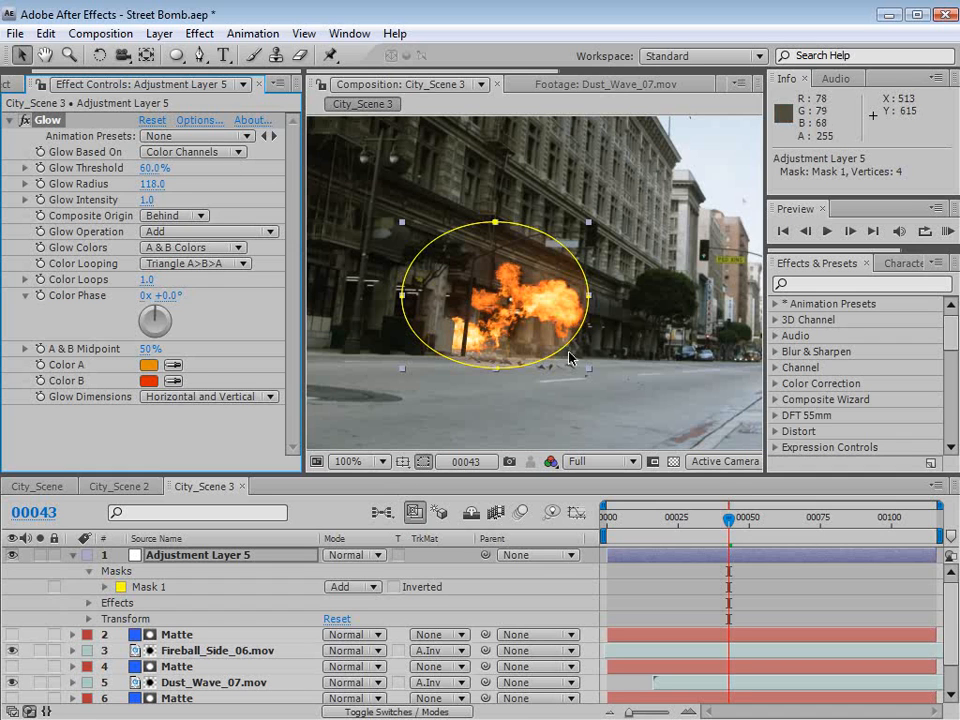
Enlarge Mask 1 on Adjustment Layer 5 outward around the fireball and feather it by 76 pixels.
{"action": "left_click_drag", "start_coordinate": [570, 358], "coordinate": [592, 366]}
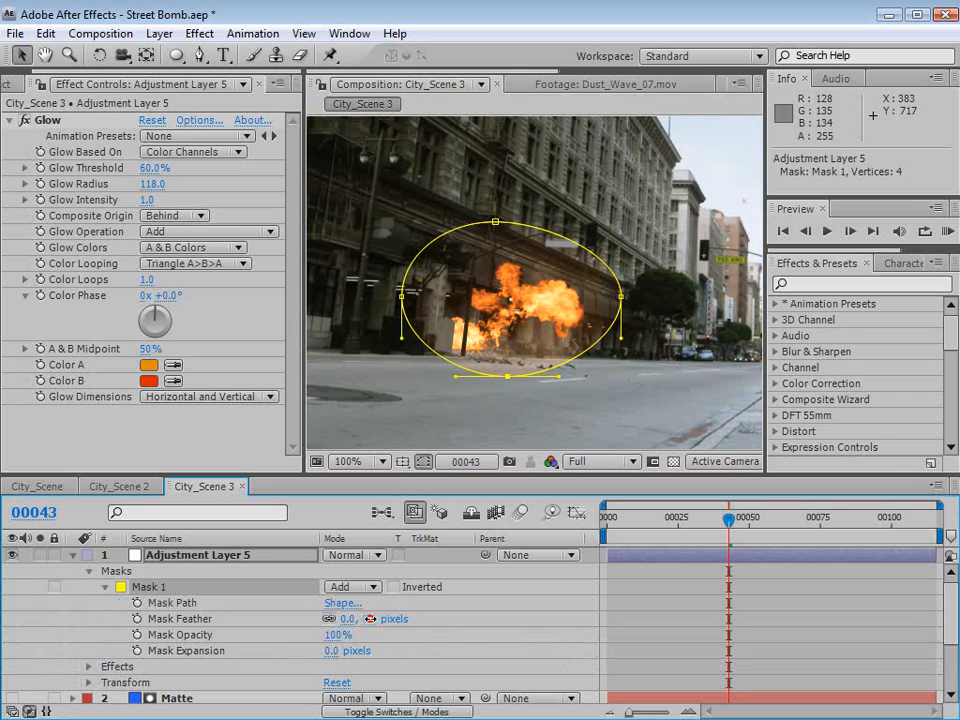
{"action": "left_click_drag", "start_coordinate": [370, 619], "coordinate": [548, 621]}
{"action": "left_click", "coordinate": [615, 628]}
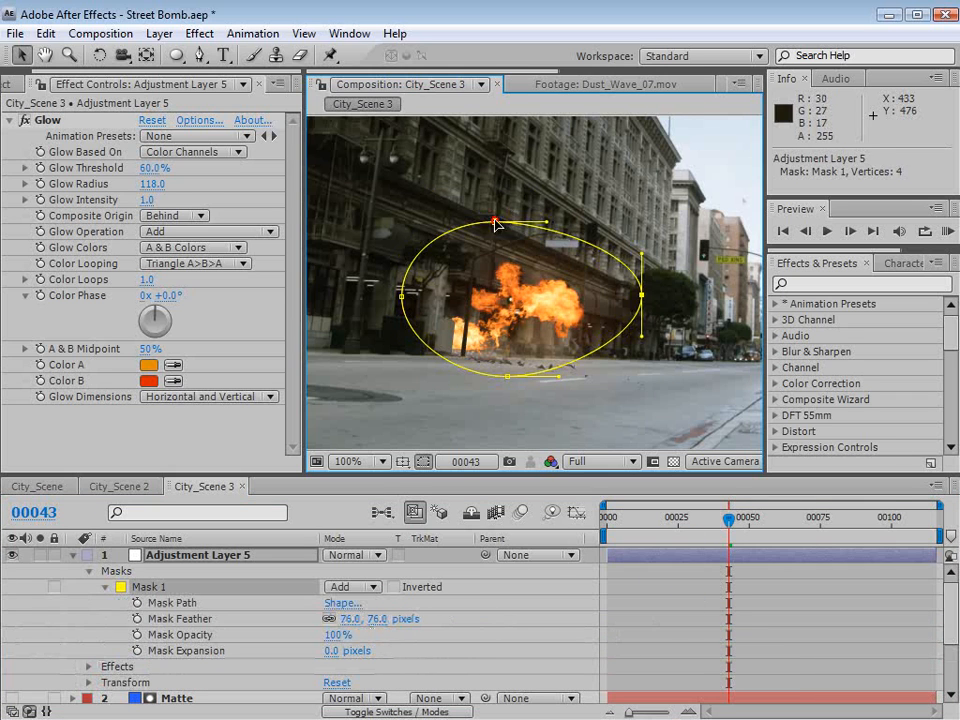
{"action": "left_click_drag", "start_coordinate": [495, 221], "coordinate": [480, 180]}
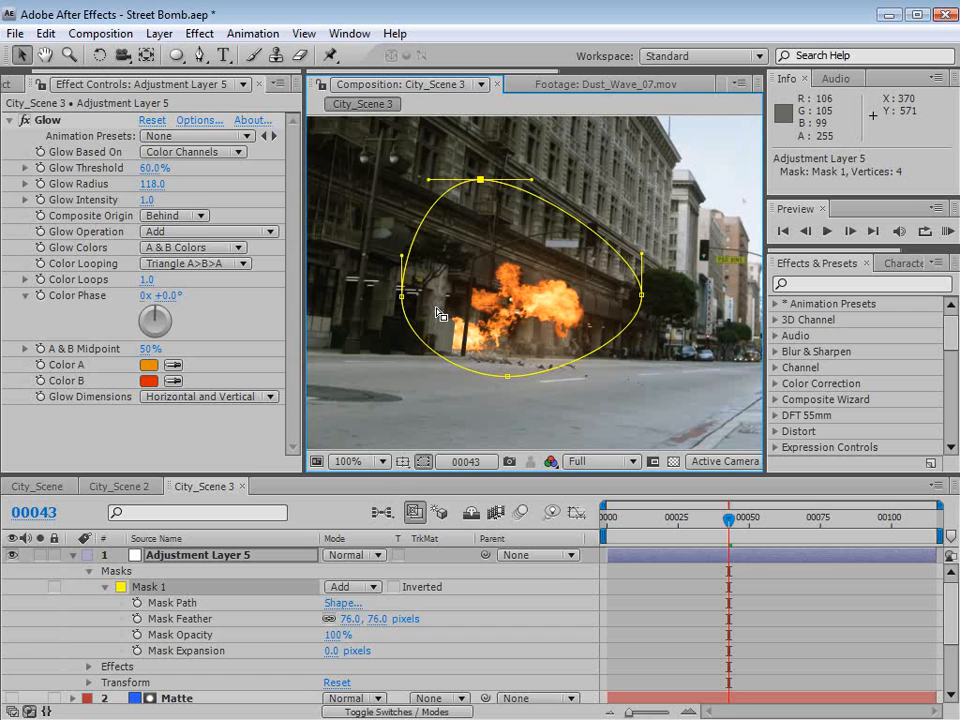
{"action": "left_click_drag", "start_coordinate": [401, 296], "coordinate": [383, 296]}
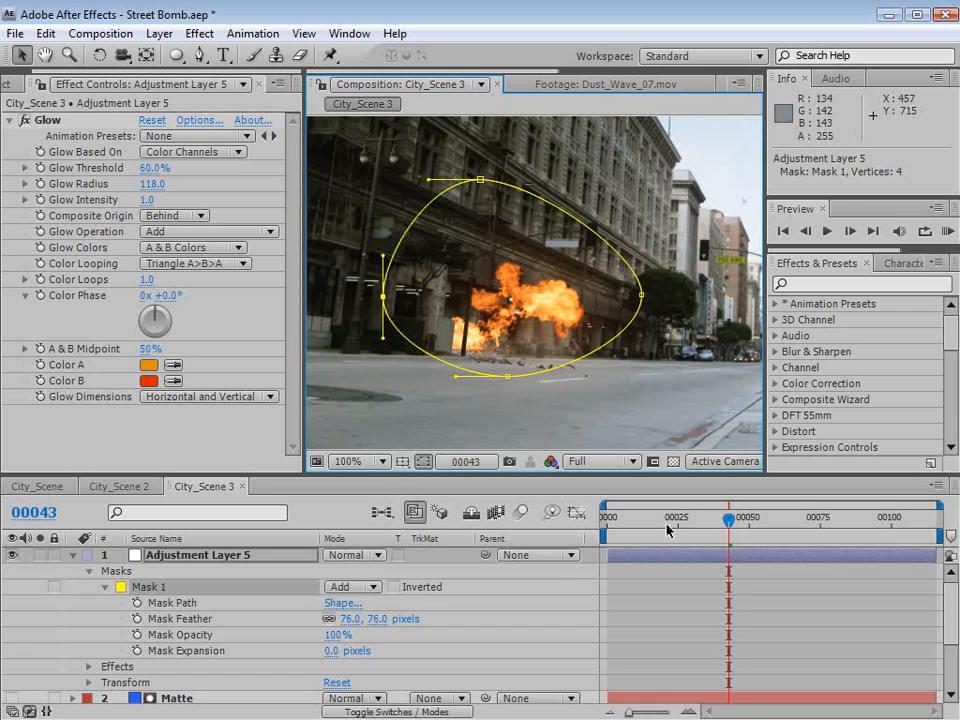
At frame 23, set the Glow Intensity to 1.9 and the Glow Radius to 151.
{"action": "left_click", "coordinate": [638, 527]}
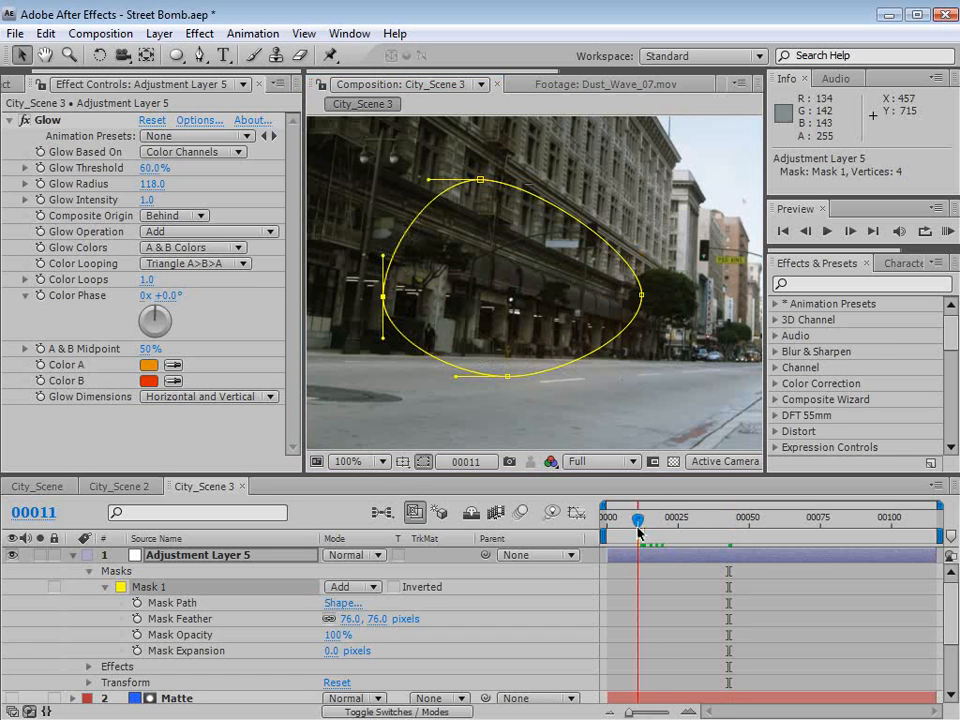
{"action": "left_click_drag", "start_coordinate": [638, 527], "coordinate": [671, 520]}
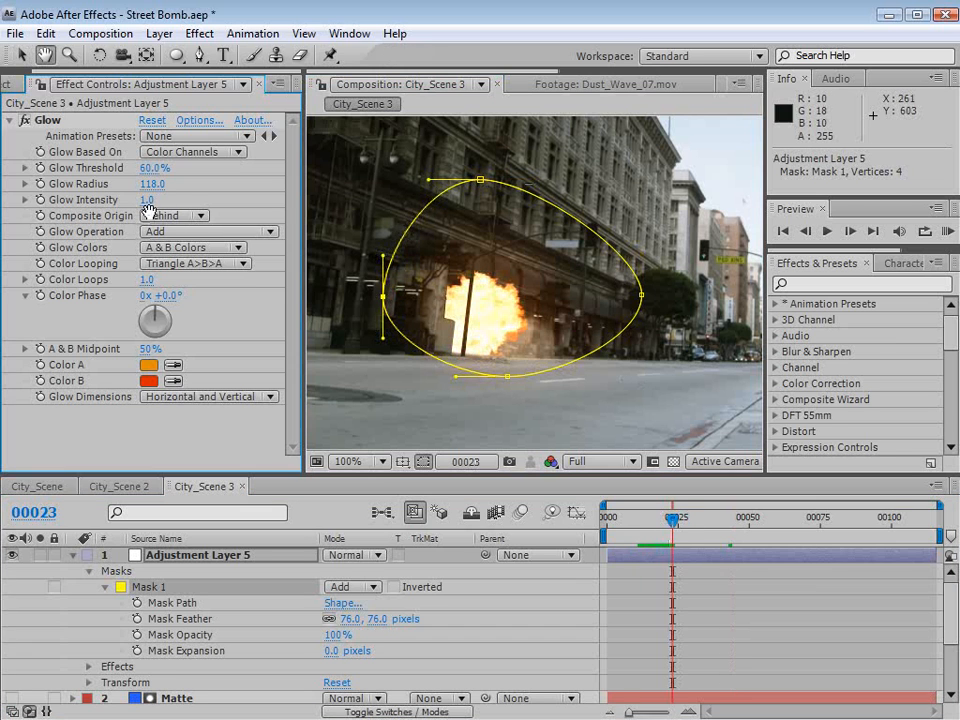
{"action": "left_click_drag", "start_coordinate": [147, 200], "coordinate": [235, 188]}
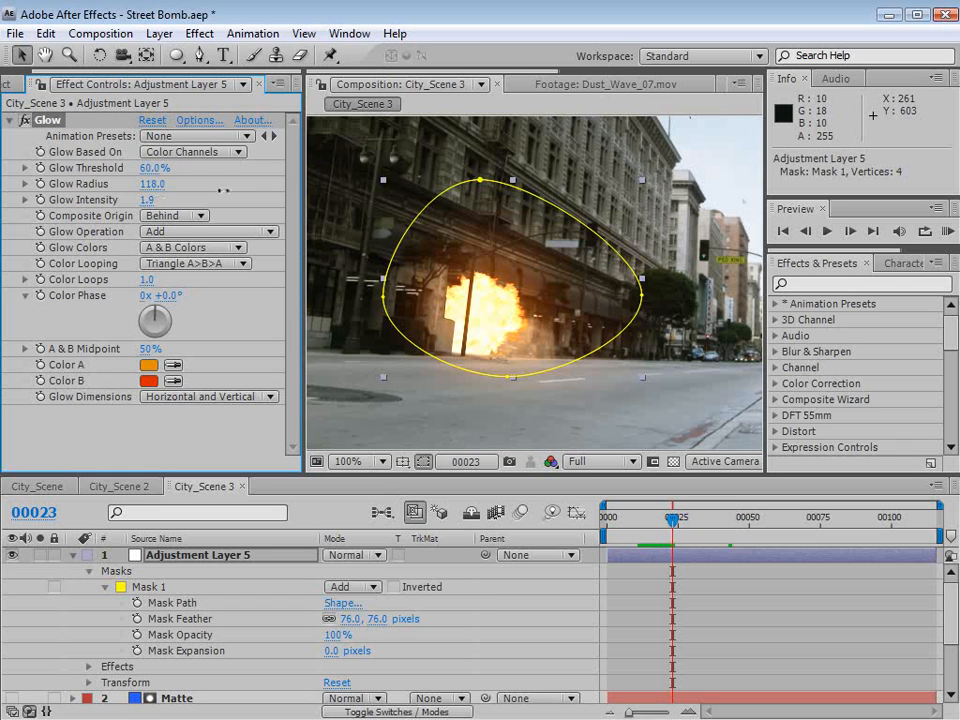
{"action": "left_click_drag", "start_coordinate": [152, 184], "coordinate": [182, 181]}
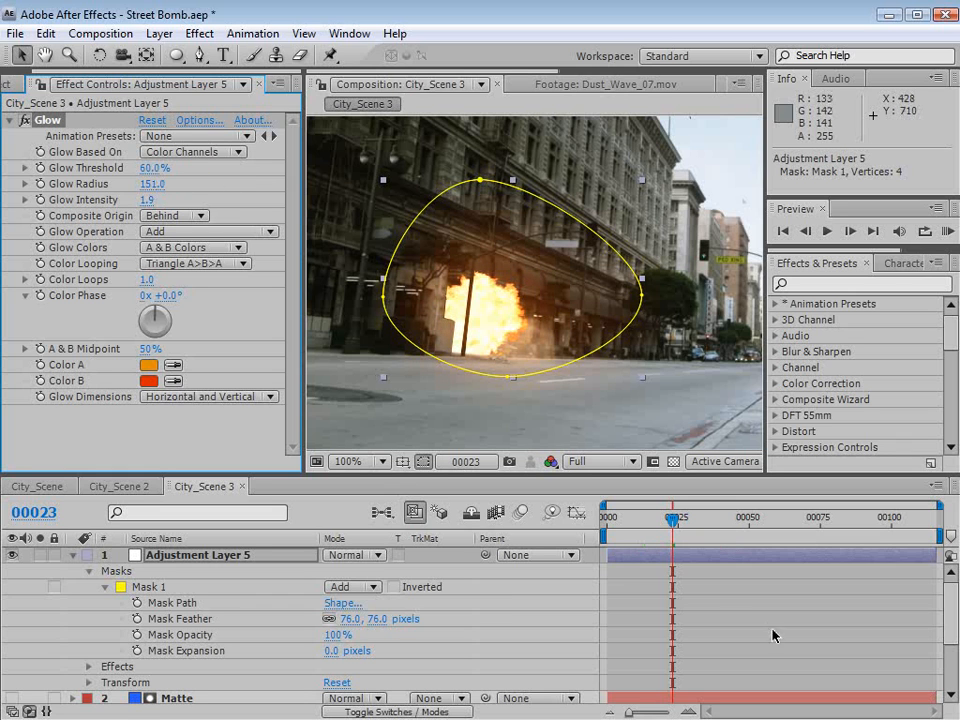
{"action": "left_click", "coordinate": [774, 634]}
Animate the opacity of Adjustment Layer 5 from 0% at frame 15 to 100% at frame 22.
{"action": "left_click_drag", "start_coordinate": [672, 519], "coordinate": [645, 527]}
{"action": "left_click", "coordinate": [170, 556]}
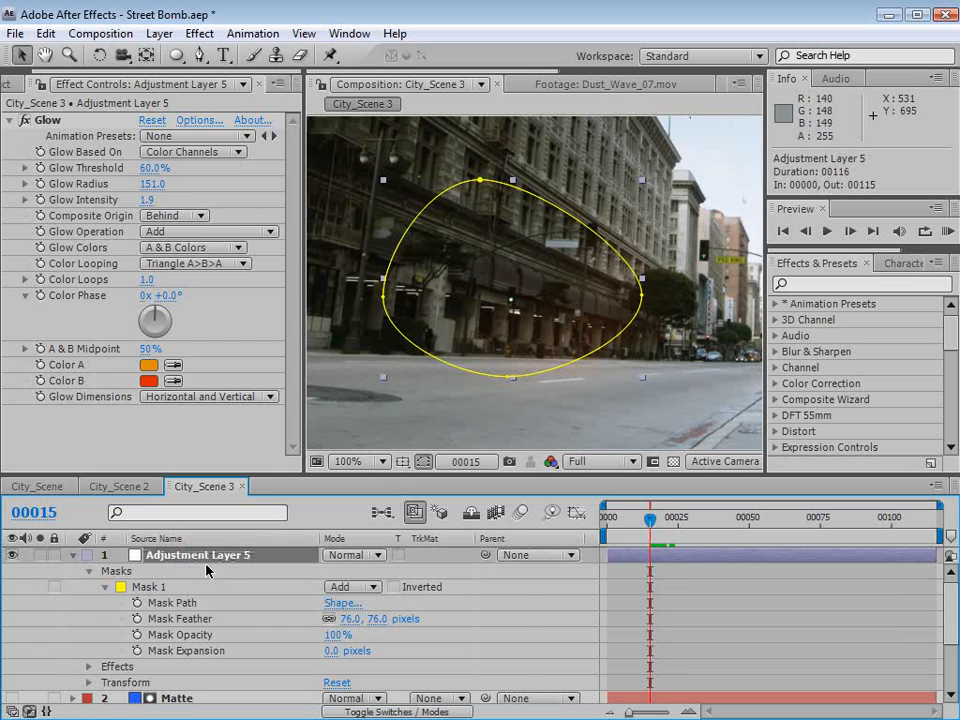
{"action": "key", "text": "t"}
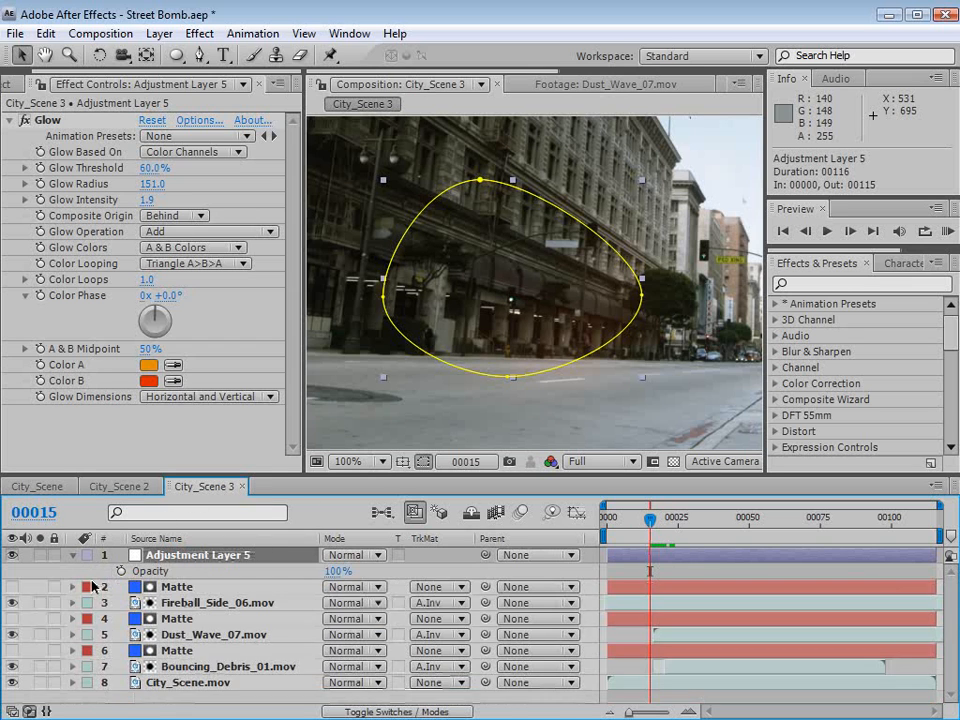
{"action": "left_click", "coordinate": [121, 571]}
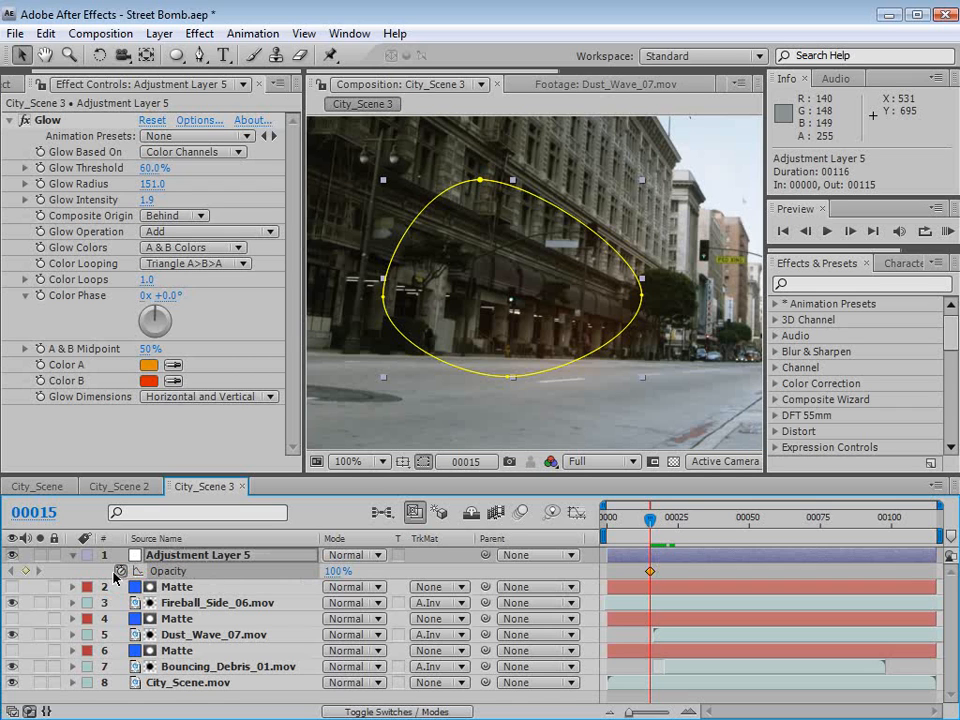
{"action": "left_click_drag", "start_coordinate": [651, 574], "coordinate": [669, 572]}
{"action": "left_click", "coordinate": [334, 572]}
{"action": "type", "text": "0"}
{"action": "key", "text": "Return"}
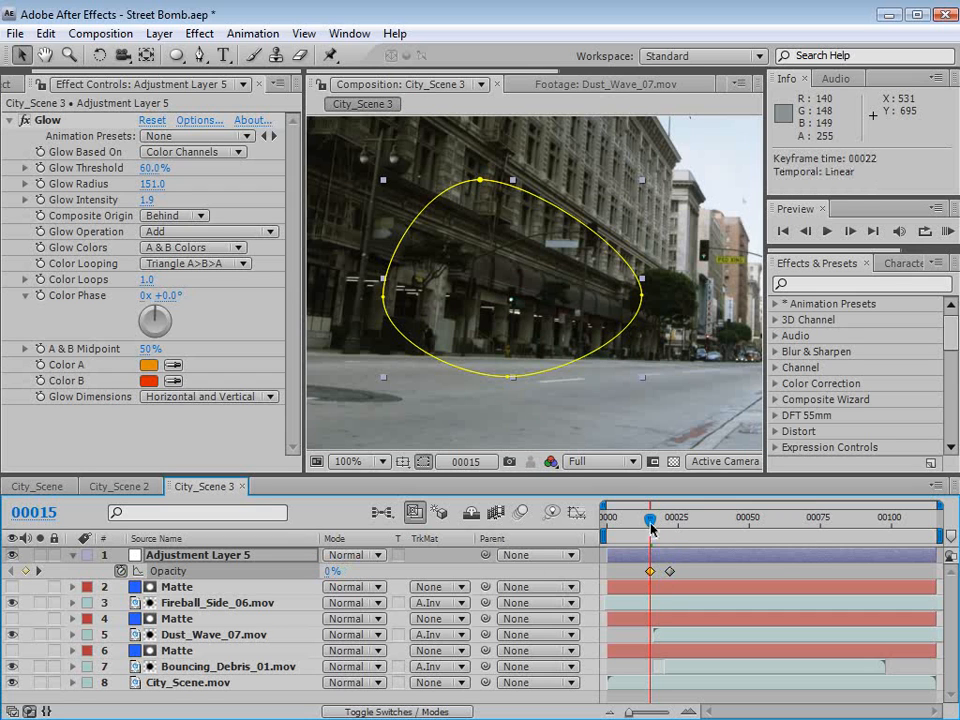
Fade the glow out with a third opacity keyframe of 0% at about frame 34 on Adjustment Layer 5.
{"action": "mouse_move", "coordinate": [651, 523]}
{"action": "left_mouse_down"}
{"action": "mouse_move", "coordinate": [718, 521]}
{"action": "mouse_move", "coordinate": [645, 521]}
{"action": "left_mouse_up"}
{"action": "left_click", "coordinate": [334, 571]}
{"action": "type", "text": "0"}
{"action": "key", "text": "Return"}
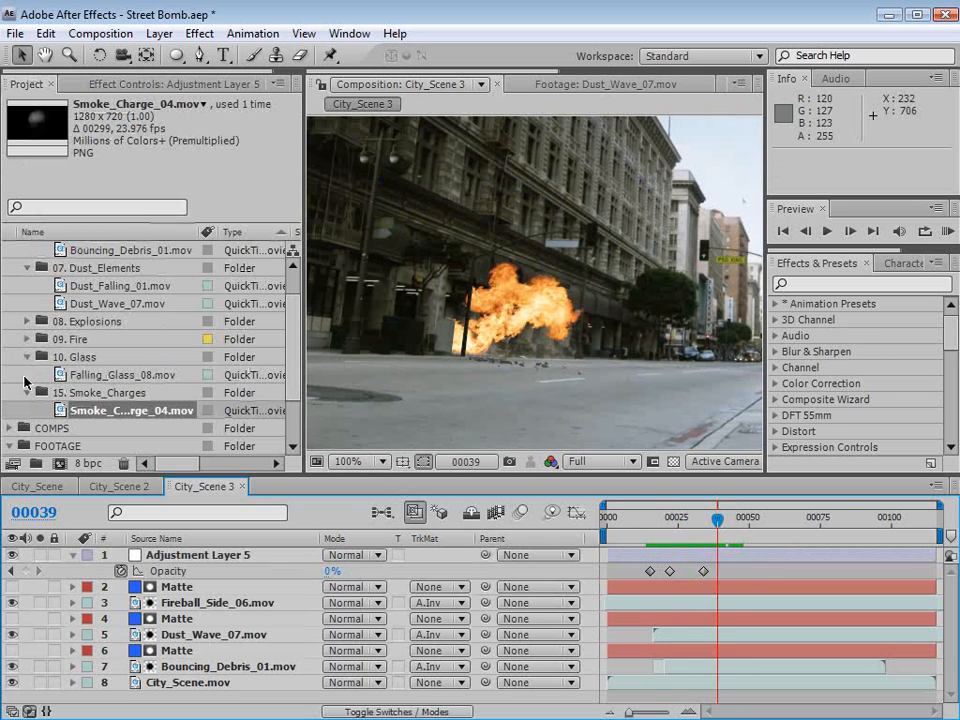
Add Big_Fire_03.mov from the 09. Fire folder to City_Scene 3, scale it to 45% and move it over the fireball.
{"action": "left_click", "coordinate": [65, 341]}
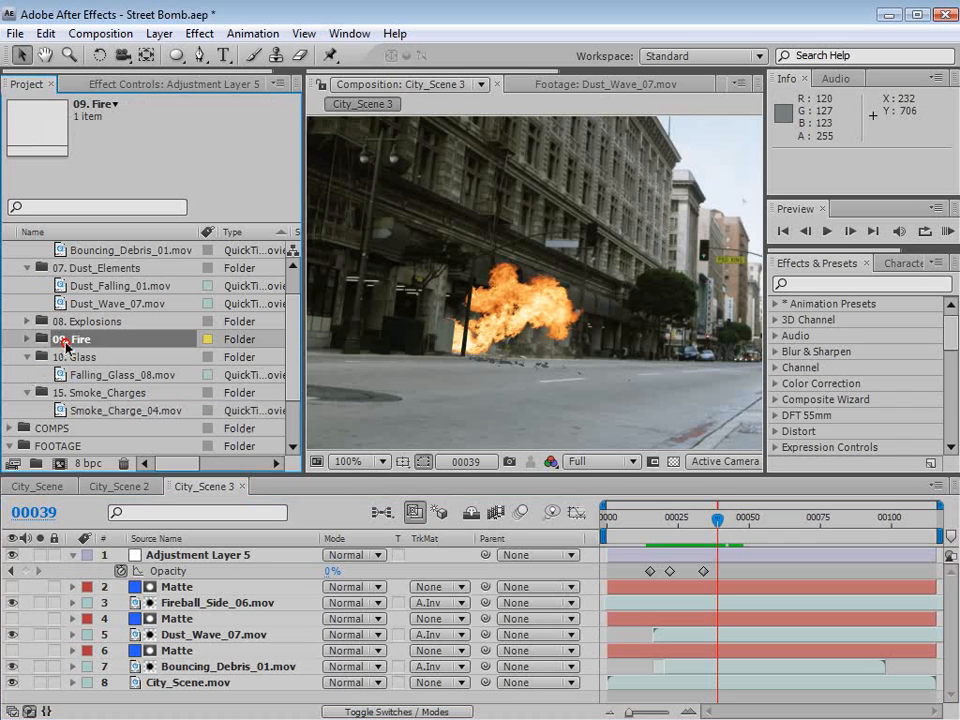
{"action": "left_click", "coordinate": [60, 393]}
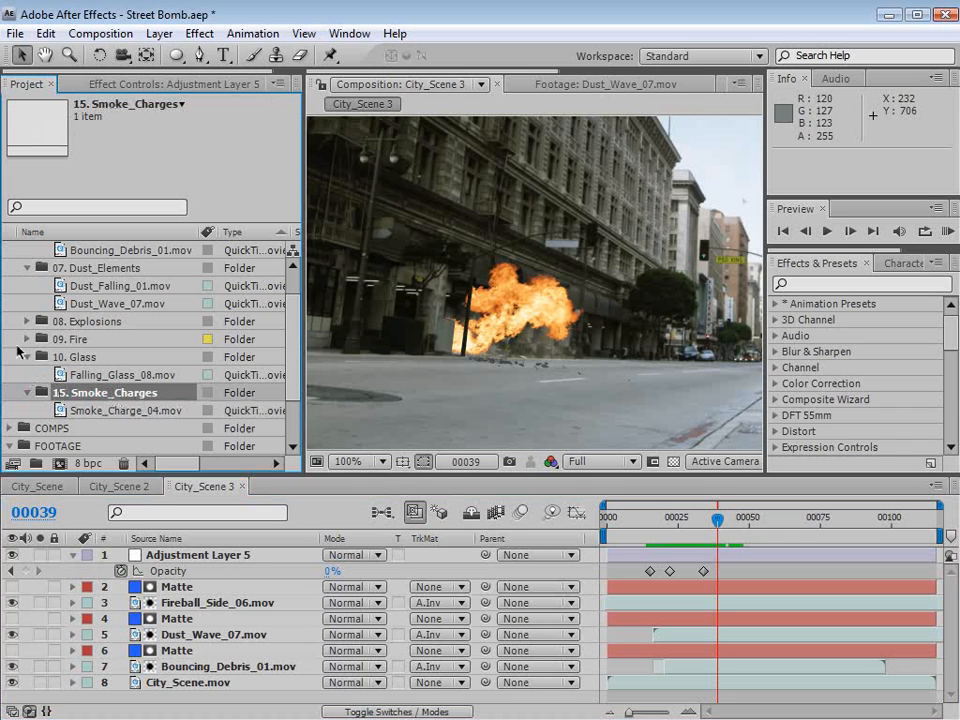
{"action": "left_click", "coordinate": [28, 340]}
{"action": "left_click", "coordinate": [54, 358]}
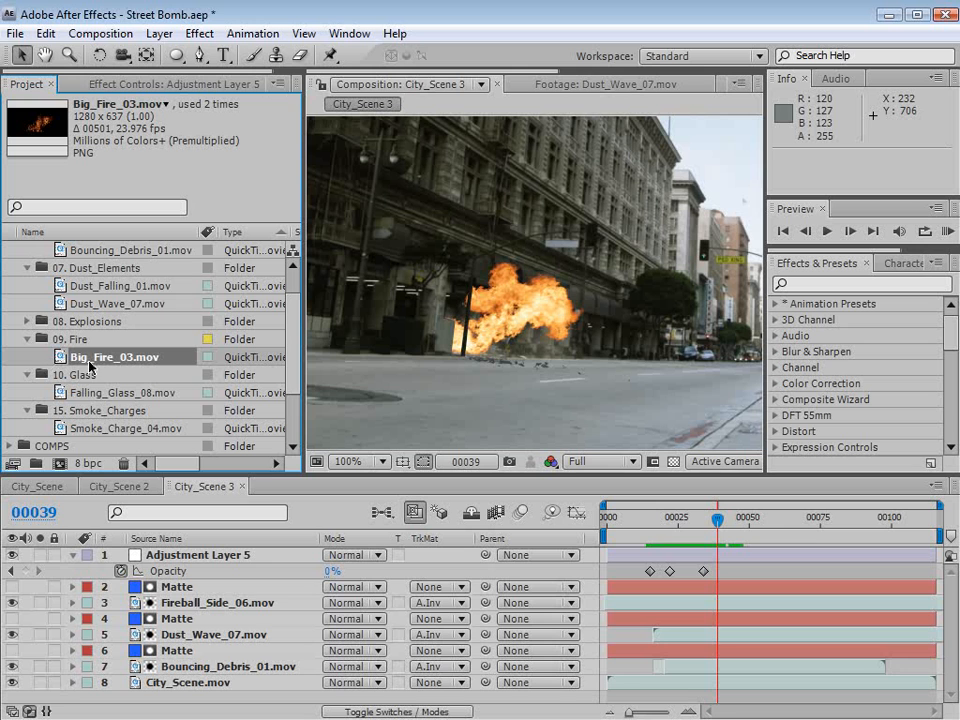
{"action": "left_click_drag", "start_coordinate": [89, 361], "coordinate": [577, 296]}
{"action": "scroll", "coordinate": [571, 298], "scroll_direction": "down", "scroll_amount": 3}
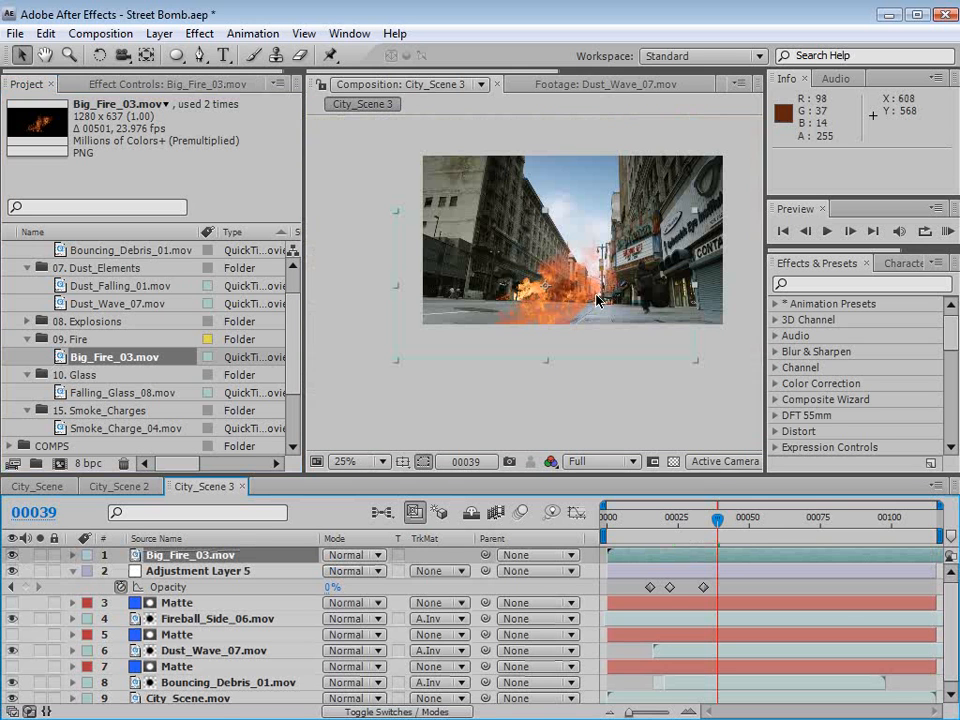
{"action": "left_click_drag", "start_coordinate": [695, 211], "coordinate": [613, 252]}
{"action": "scroll", "coordinate": [563, 328], "scroll_direction": "up", "scroll_amount": 2}
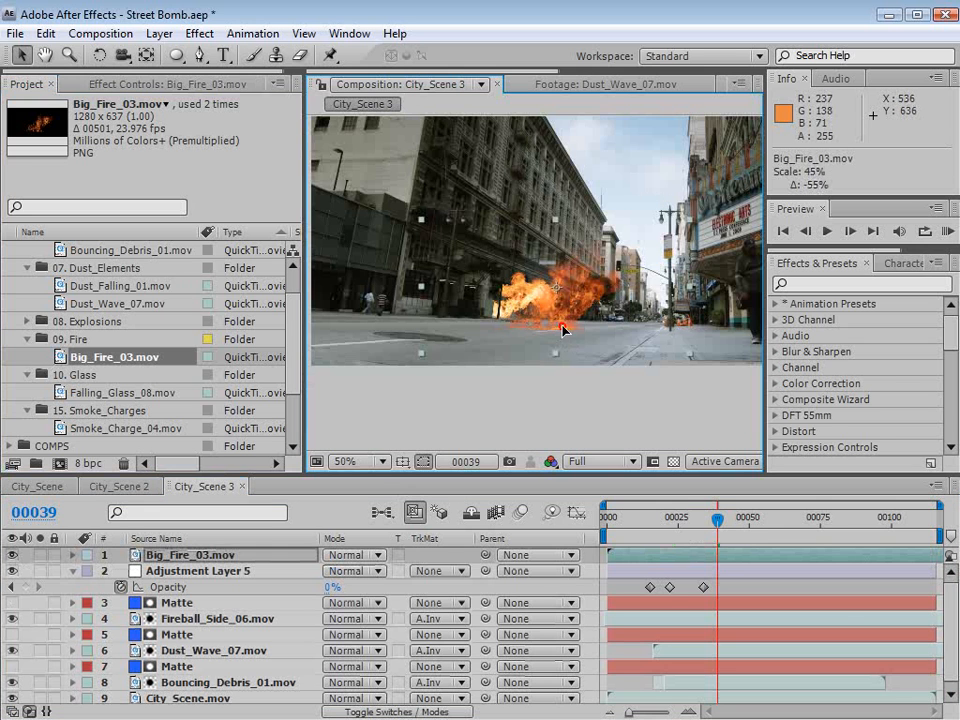
{"action": "left_click_drag", "start_coordinate": [563, 330], "coordinate": [557, 302]}
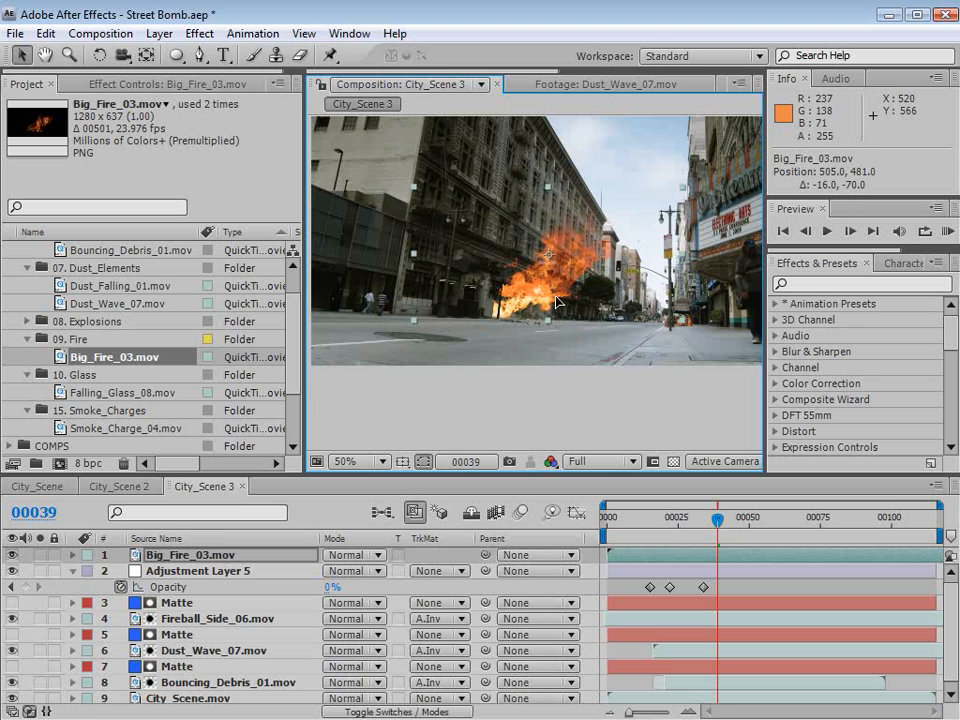
Place Big_Fire_03.mov directly below Fireball_Side_06.mov in the layer stack, shrink it further and position it at 422, 574.
{"action": "left_click_drag", "start_coordinate": [165, 555], "coordinate": [176, 621]}
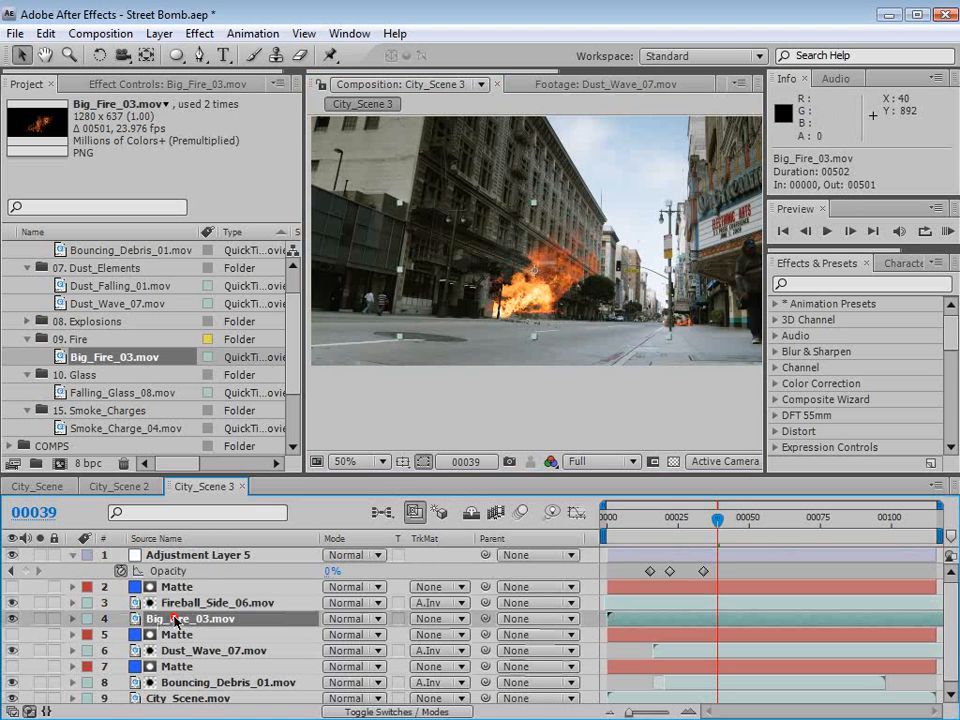
{"action": "mouse_move", "coordinate": [594, 258]}
{"action": "left_mouse_down"}
{"action": "mouse_move", "coordinate": [618, 244]}
{"action": "mouse_move", "coordinate": [581, 271]}
{"action": "left_mouse_up"}
{"action": "scroll", "coordinate": [591, 258], "scroll_direction": "up", "scroll_amount": 2}
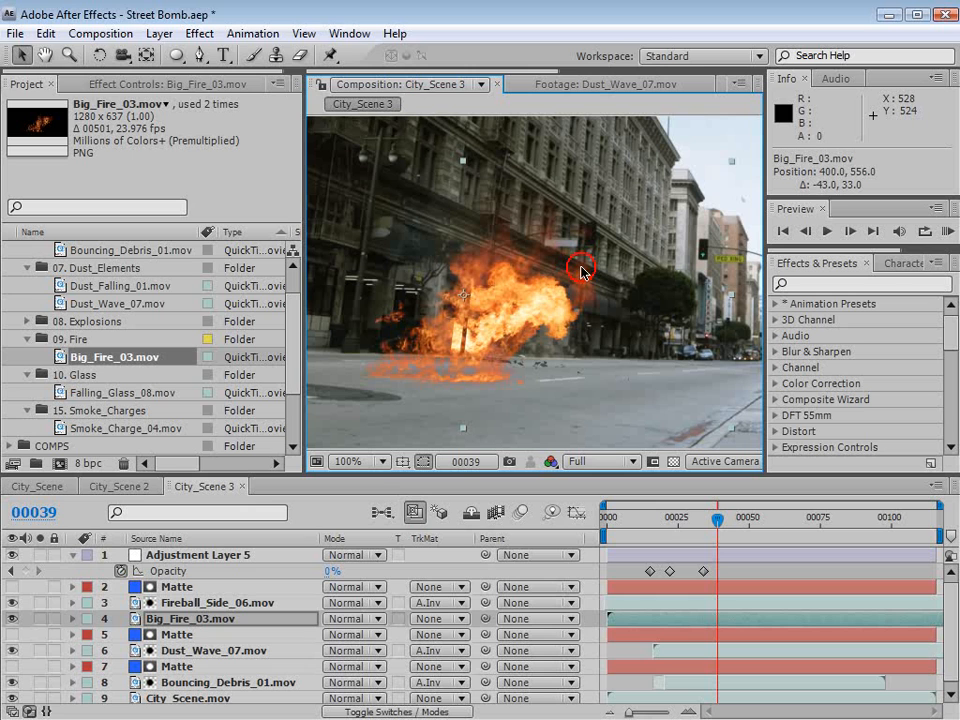
{"action": "left_click_drag", "start_coordinate": [497, 305], "coordinate": [518, 322]}
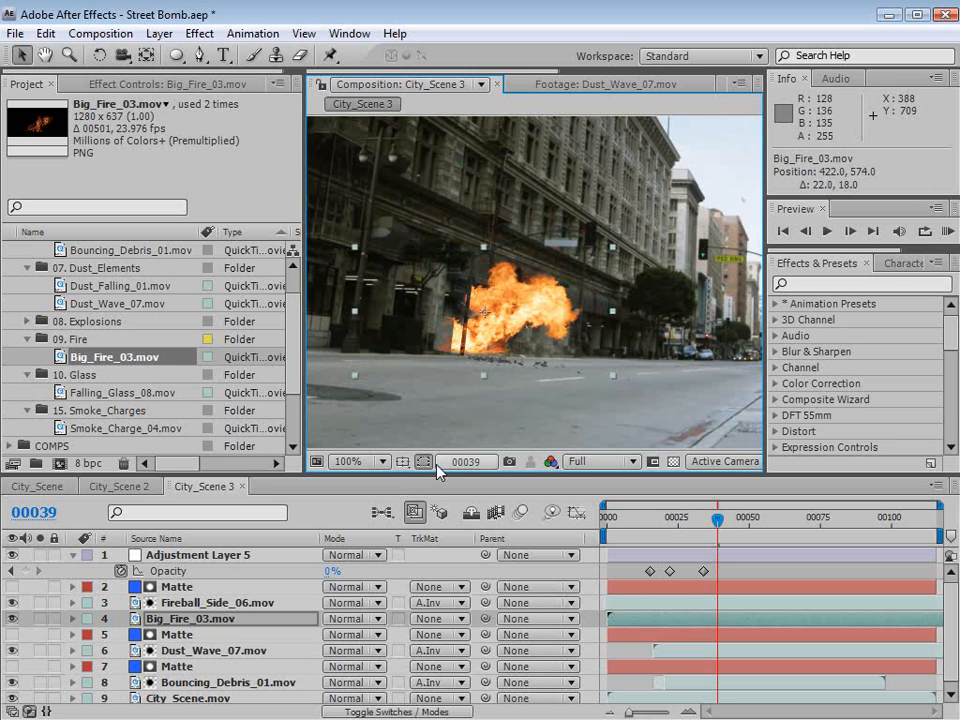
Duplicate the Matte layer, place the copy directly above Big_Fire_03.mov and give the fire an alpha inverted track matte.
{"action": "left_click", "coordinate": [166, 588]}
{"action": "key", "text": "ctrl+d"}
{"action": "left_click_drag", "start_coordinate": [165, 590], "coordinate": [165, 631]}
{"action": "left_click", "coordinate": [167, 636]}
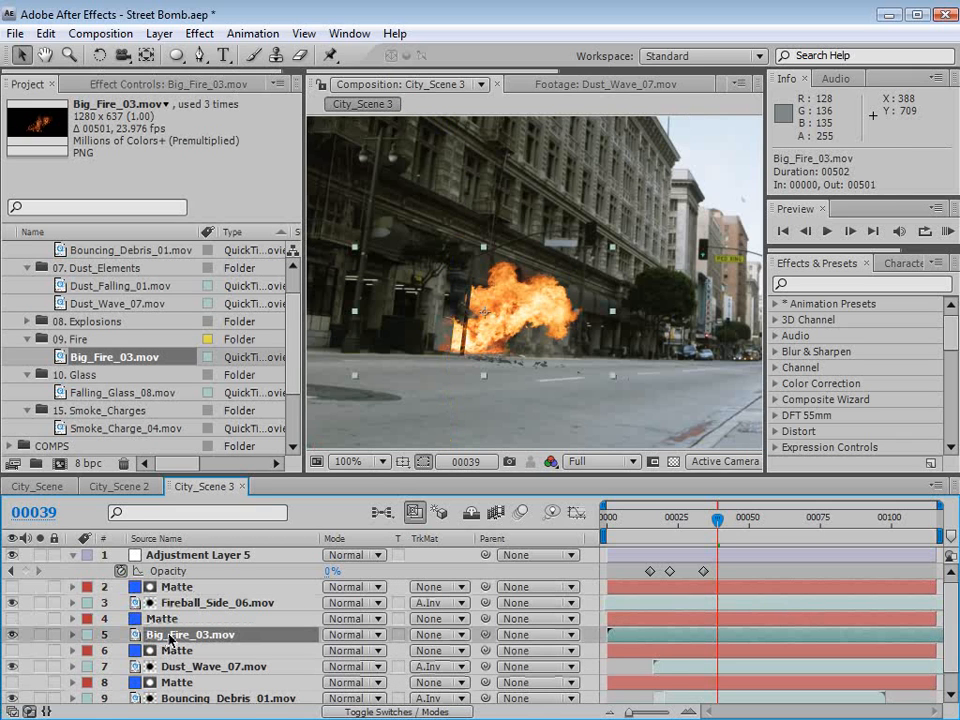
{"action": "left_click", "coordinate": [432, 634]}
{"action": "left_click", "coordinate": [478, 689]}
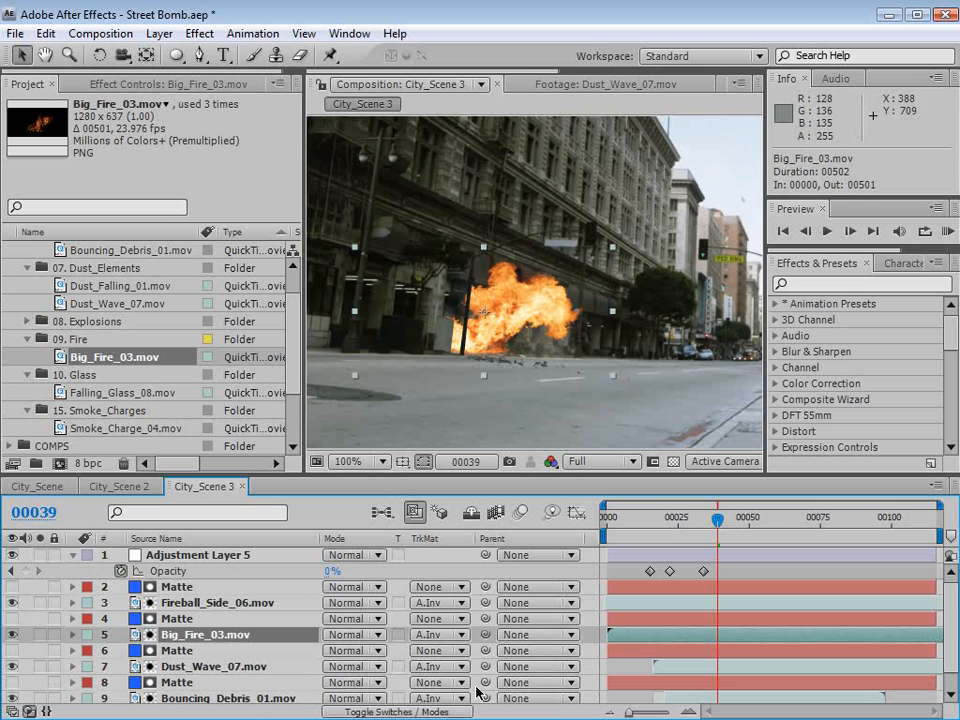
Undo the trial move of Big_Fire_03.mov and solo its layer.
{"action": "mouse_move", "coordinate": [525, 324]}
{"action": "left_mouse_down"}
{"action": "mouse_move", "coordinate": [487, 327]}
{"action": "mouse_move", "coordinate": [516, 327]}
{"action": "left_mouse_up"}
{"action": "key", "text": "ctrl+z"}
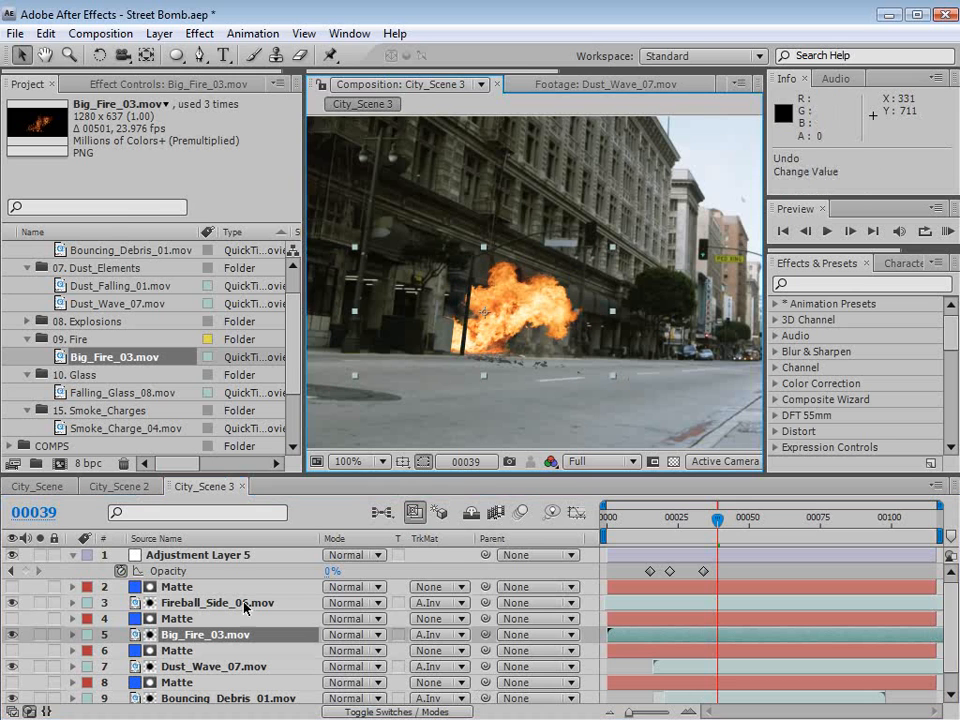
{"action": "key", "text": "grave"}
{"action": "left_click", "coordinate": [39, 227]}
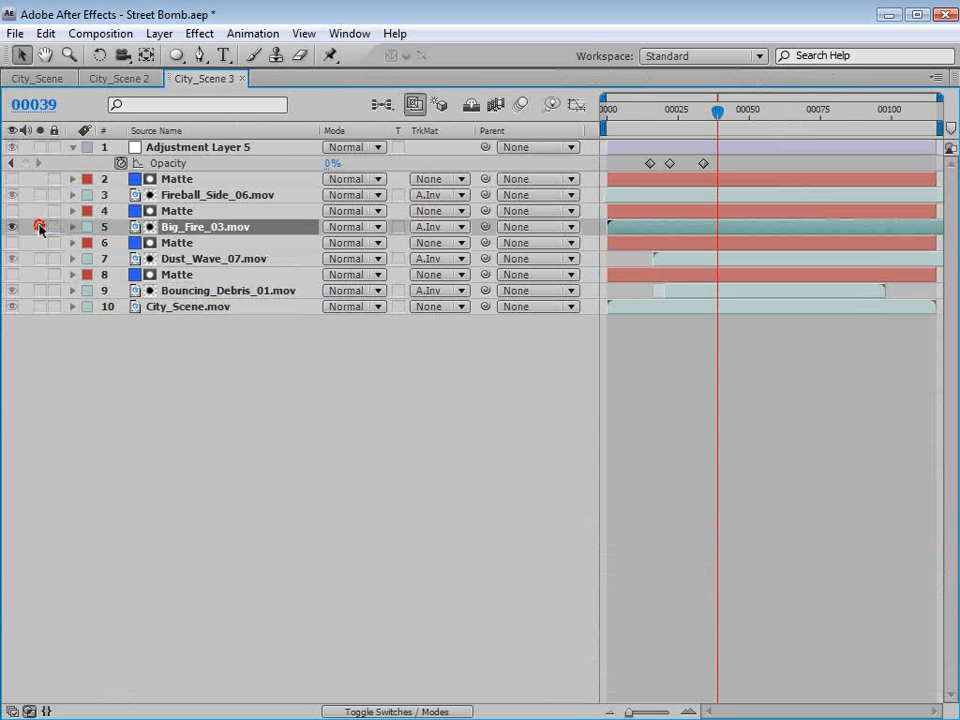
{"action": "left_click", "coordinate": [114, 358]}
{"action": "key", "text": "grave"}
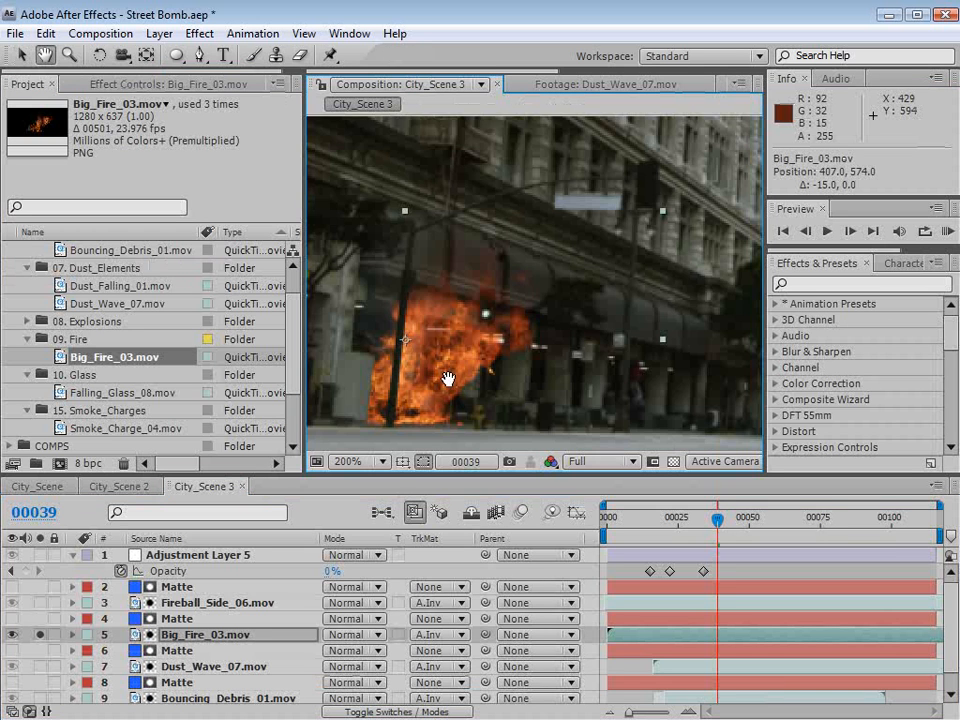
Position the soloed fire behind the lamppost at 411.5, 575.5 and scrub the timeline to check its placement.
{"action": "left_click_drag", "start_coordinate": [448, 379], "coordinate": [597, 349]}
{"action": "left_click_drag", "start_coordinate": [573, 368], "coordinate": [582, 371]}
{"action": "left_click_drag", "start_coordinate": [704, 526], "coordinate": [653, 540]}
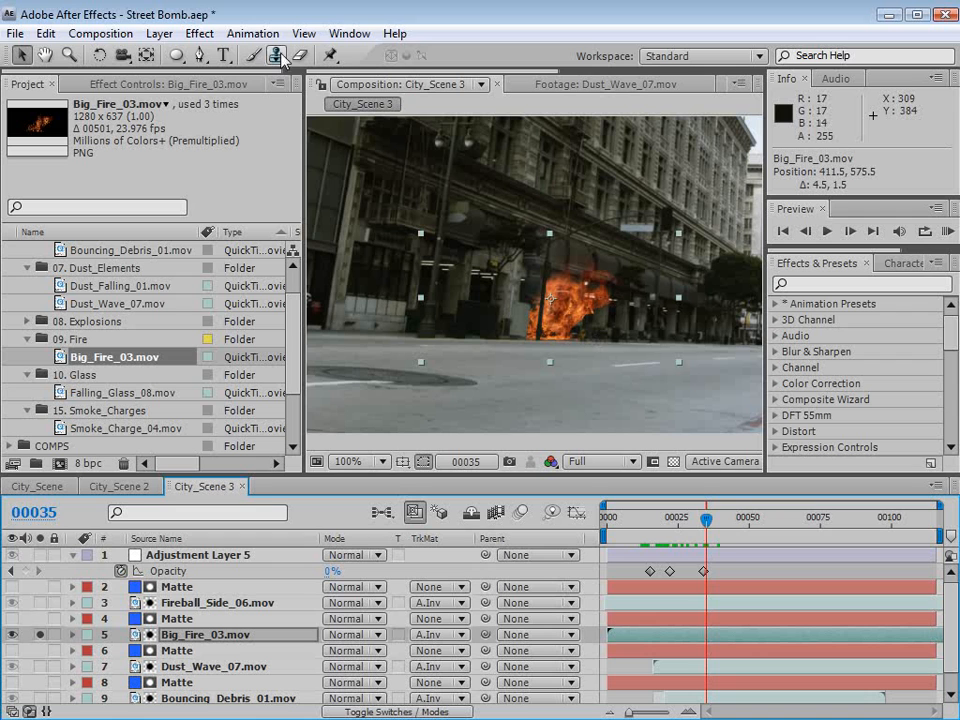
Apply Curves to Big_Fire_03.mov, target its Alpha channel and start keyframing the curve at frame 22.
{"action": "left_click", "coordinate": [199, 33]}
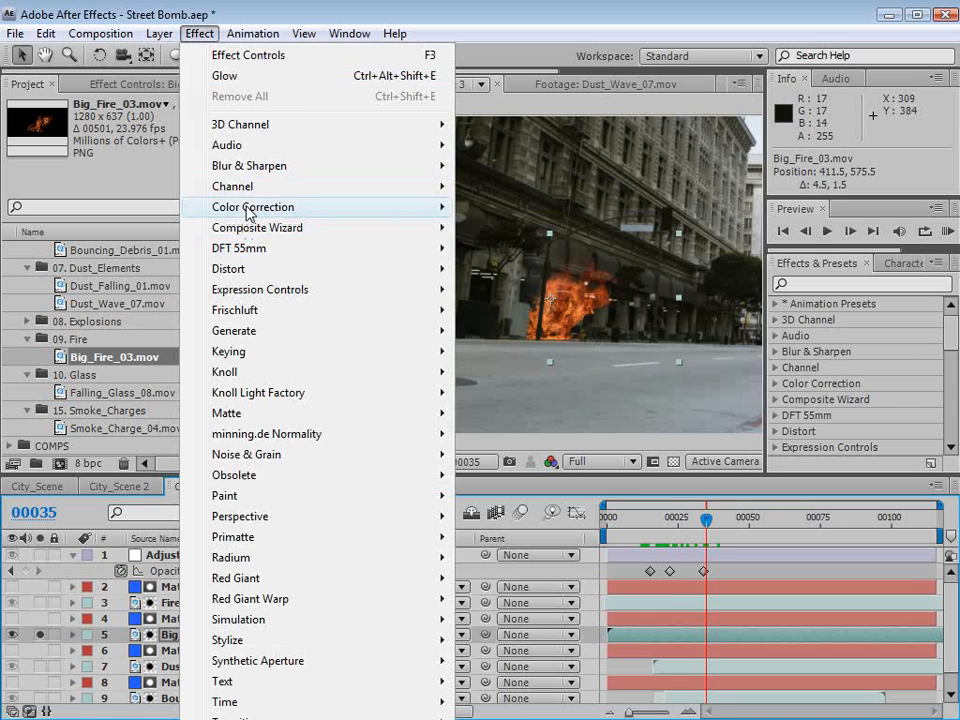
{"action": "mouse_move", "coordinate": [256, 207]}
{"action": "left_click", "coordinate": [495, 519]}
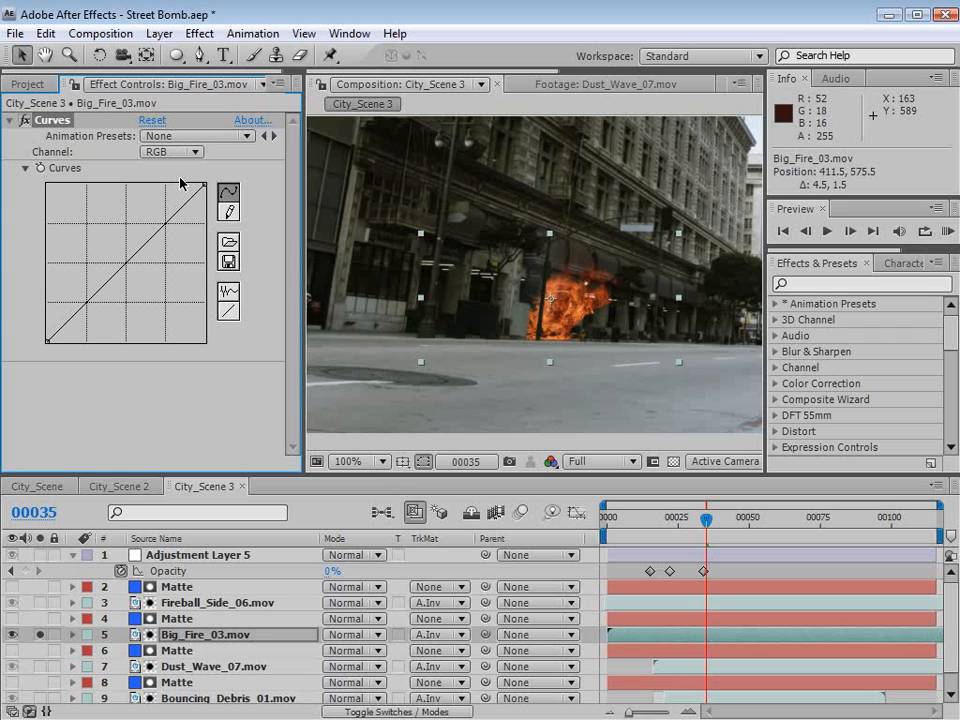
{"action": "left_click_drag", "start_coordinate": [170, 151], "coordinate": [188, 243]}
{"action": "left_click_drag", "start_coordinate": [706, 519], "coordinate": [670, 520]}
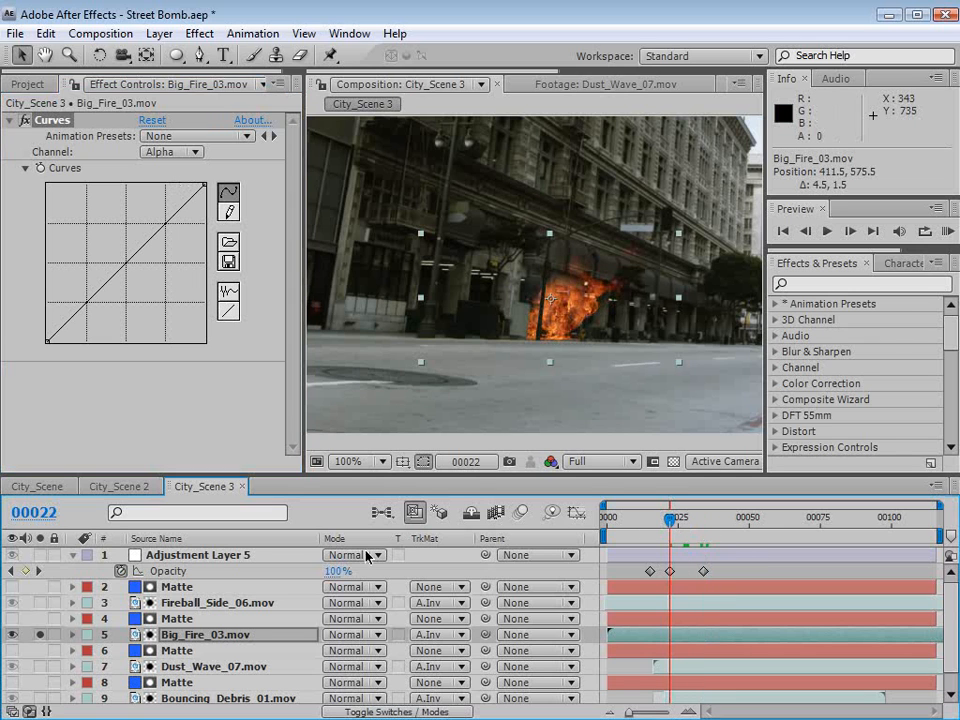
{"action": "left_click", "coordinate": [40, 167]}
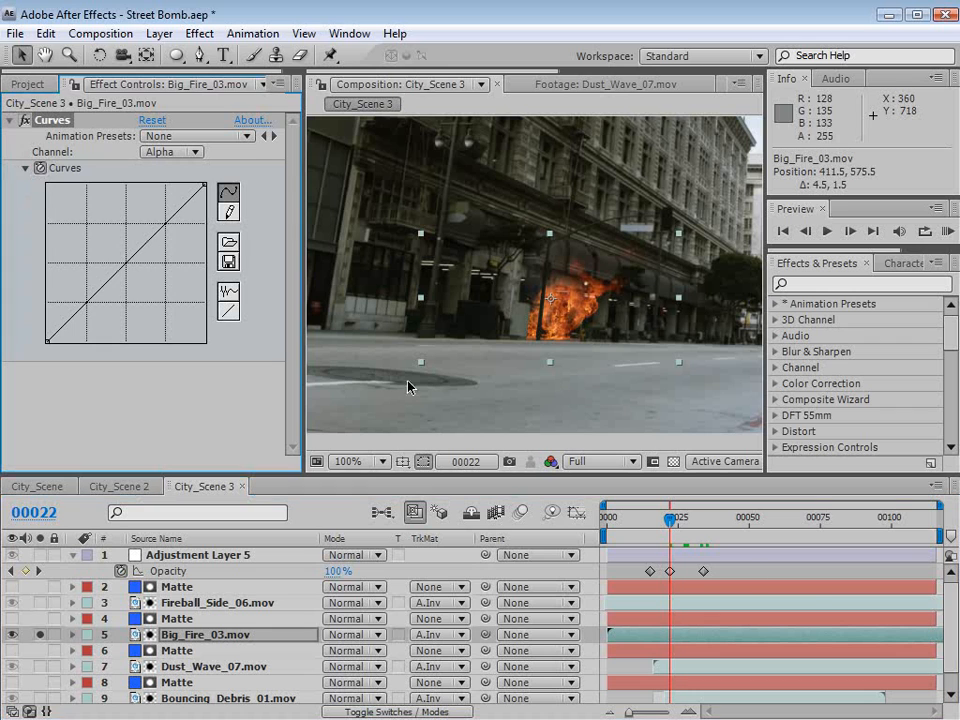
At frame 17, pull the alpha curve's midpoint far down and lower its upper endpoint slightly so the fire almost fades out.
{"action": "left_click_drag", "start_coordinate": [670, 521], "coordinate": [656, 524]}
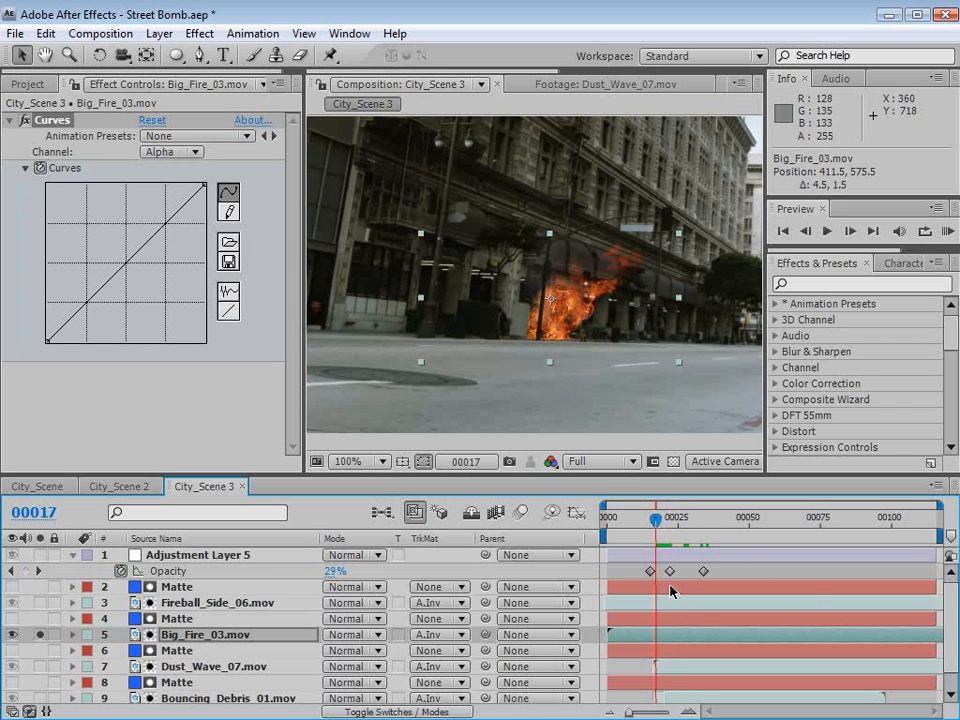
{"action": "left_click_drag", "start_coordinate": [141, 250], "coordinate": [182, 276]}
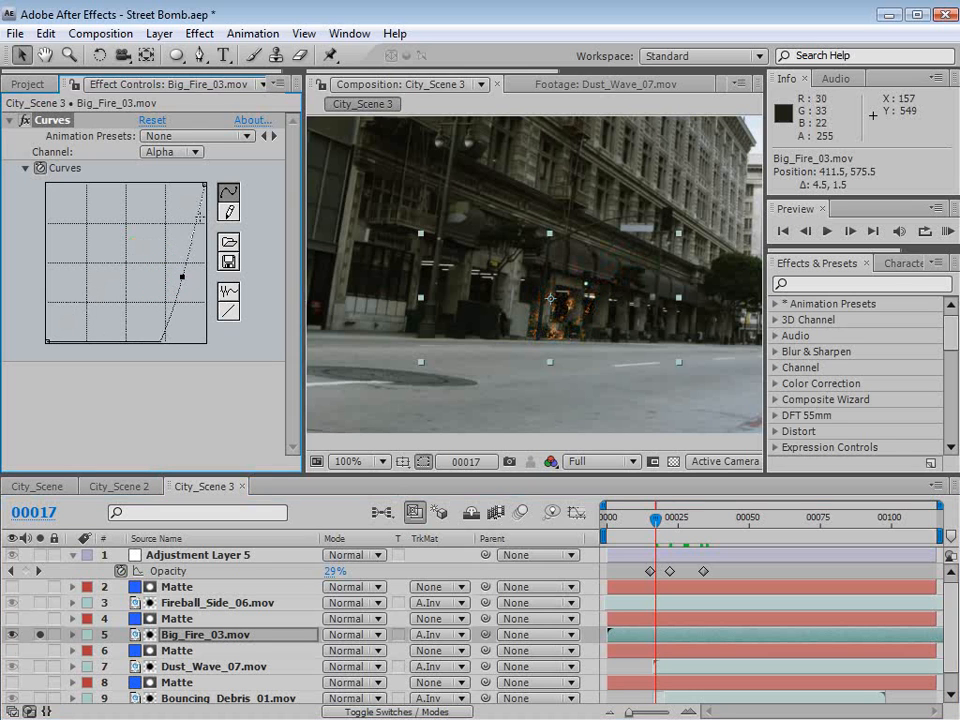
{"action": "left_click_drag", "start_coordinate": [205, 186], "coordinate": [207, 198]}
{"action": "left_click_drag", "start_coordinate": [182, 276], "coordinate": [185, 279]}
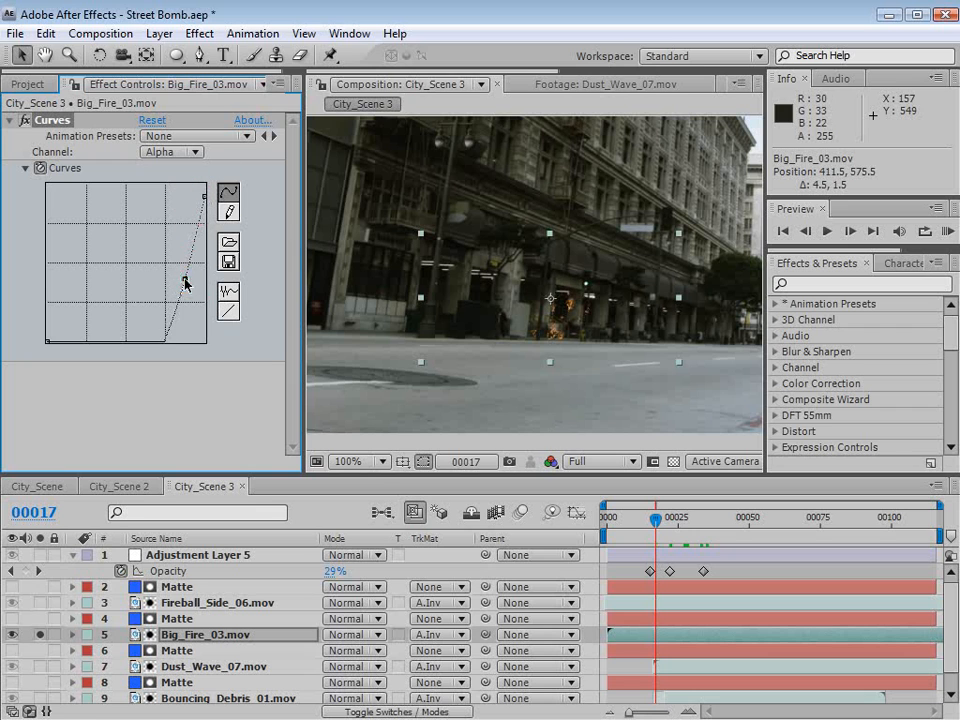
Trim the start of Big_Fire_03.mov to frame 16 and turn off solo for it and City_Scene.mov.
{"action": "left_click_drag", "start_coordinate": [683, 528], "coordinate": [652, 528]}
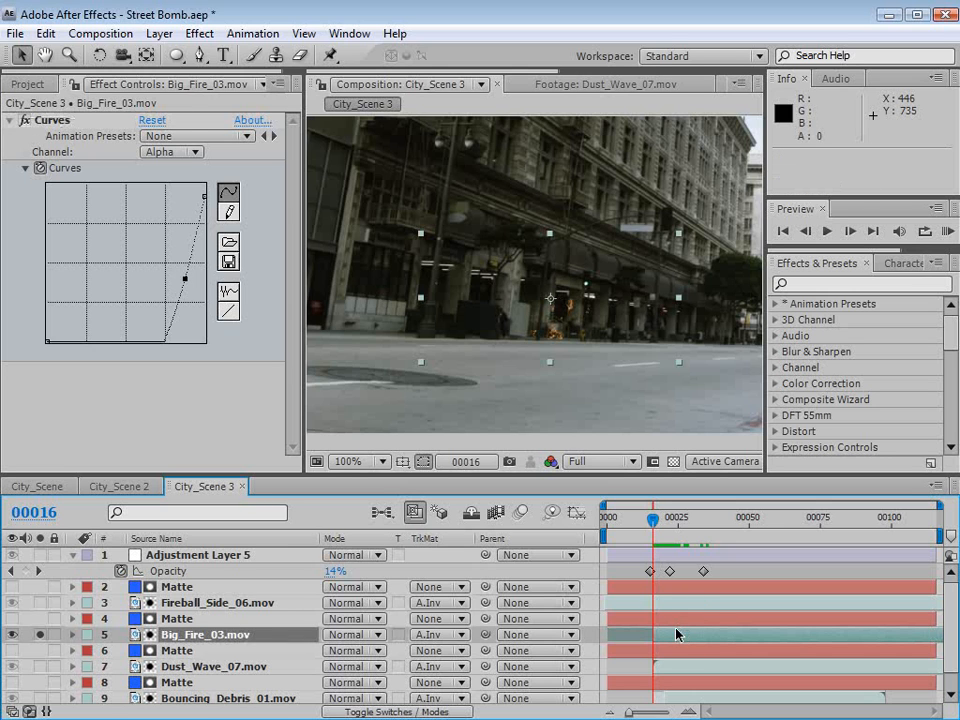
{"action": "left_click_drag", "start_coordinate": [608, 634], "coordinate": [653, 637]}
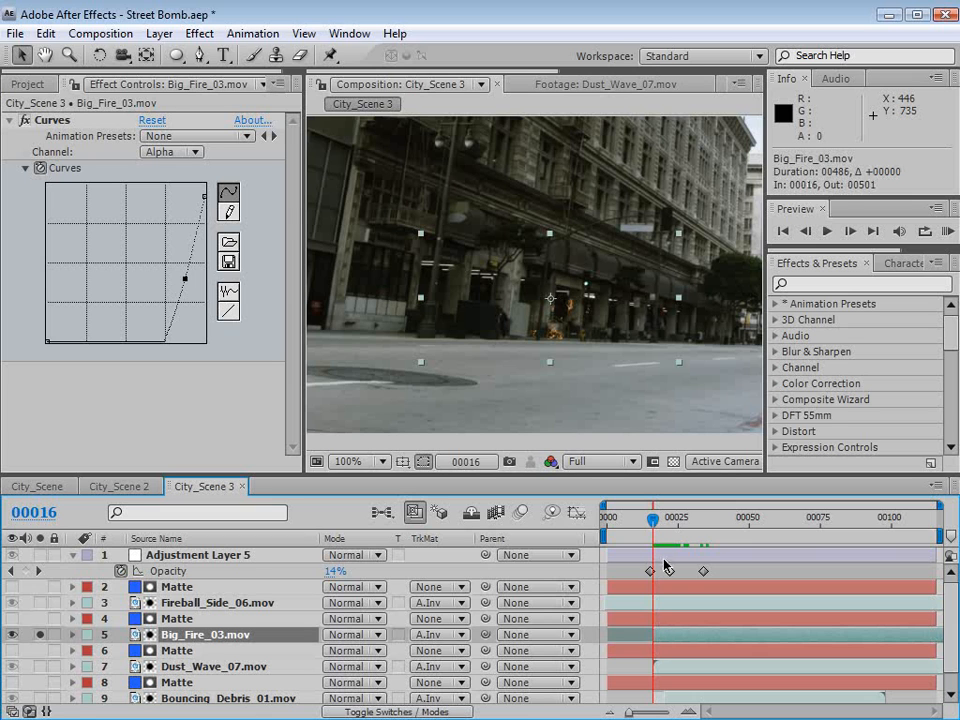
{"action": "left_click", "coordinate": [39, 636]}
{"action": "key", "text": "space"}
{"action": "left_click_drag", "start_coordinate": [164, 648], "coordinate": [156, 624]}
{"action": "left_click", "coordinate": [42, 695]}
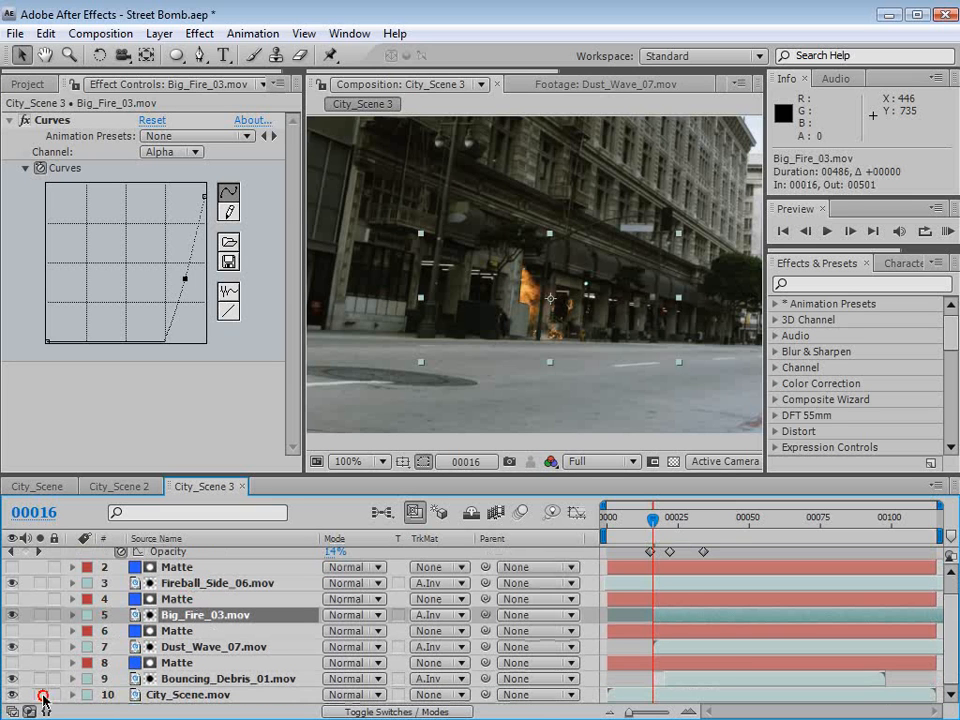
Shift Big_Fire_03.mov 7 frames later to begin at frame 23 and nudge the fire slightly away from the lamppost.
{"action": "left_click_drag", "start_coordinate": [657, 527], "coordinate": [672, 527]}
{"action": "left_click_drag", "start_coordinate": [665, 620], "coordinate": [685, 617]}
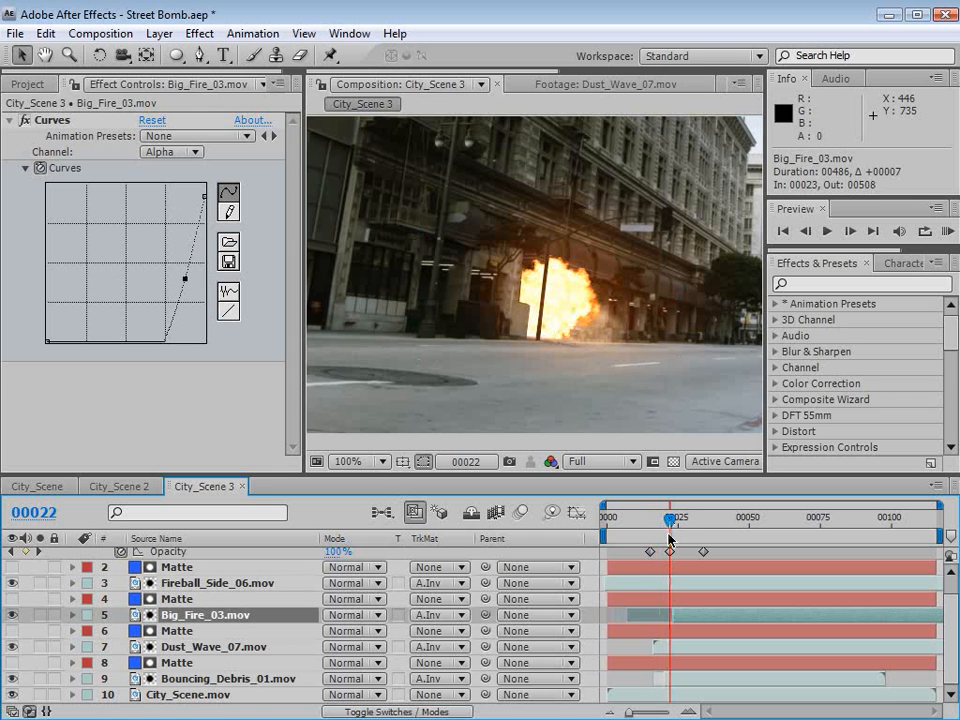
{"action": "left_click_drag", "start_coordinate": [671, 527], "coordinate": [772, 520]}
{"action": "scroll", "coordinate": [574, 370], "scroll_direction": "up", "scroll_amount": 1}
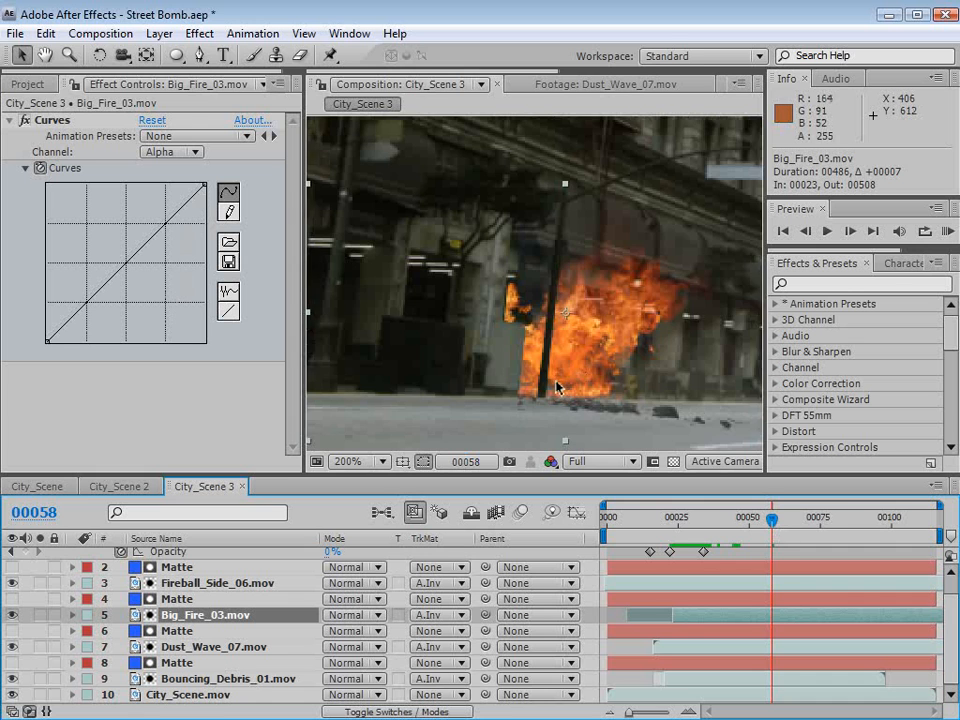
{"action": "left_click_drag", "start_coordinate": [557, 383], "coordinate": [560, 383]}
{"action": "left_click_drag", "start_coordinate": [772, 520], "coordinate": [824, 520]}
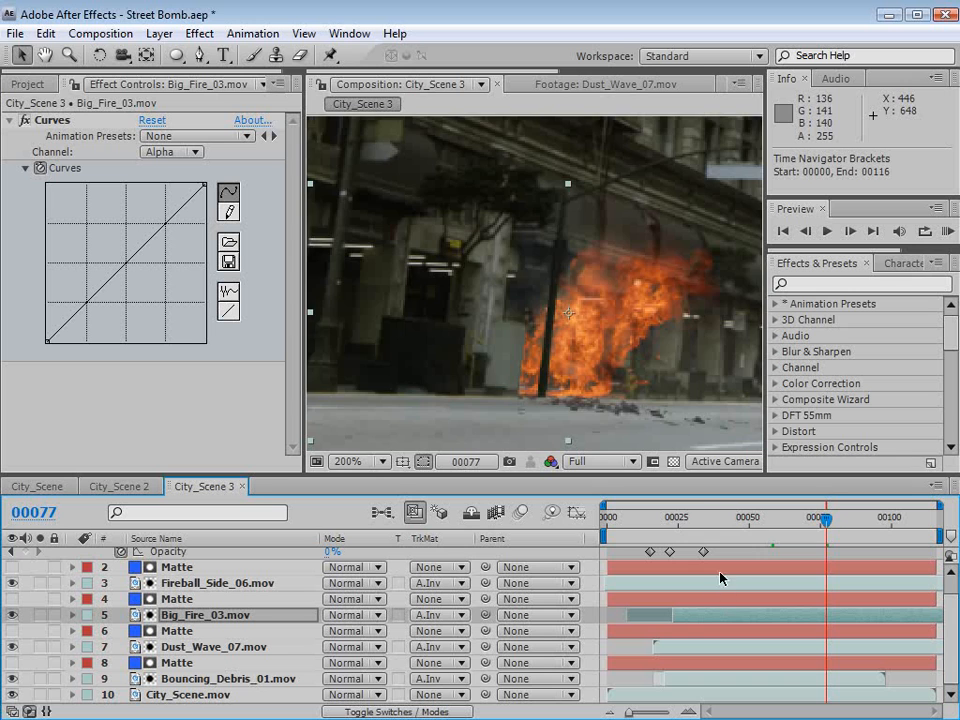
Add a second Curves effect to Big_Fire_03.mov, raise the Green channel midtones, check it along the timeline and save the project.
{"action": "scroll", "coordinate": [598, 426], "scroll_direction": "down", "scroll_amount": 1}
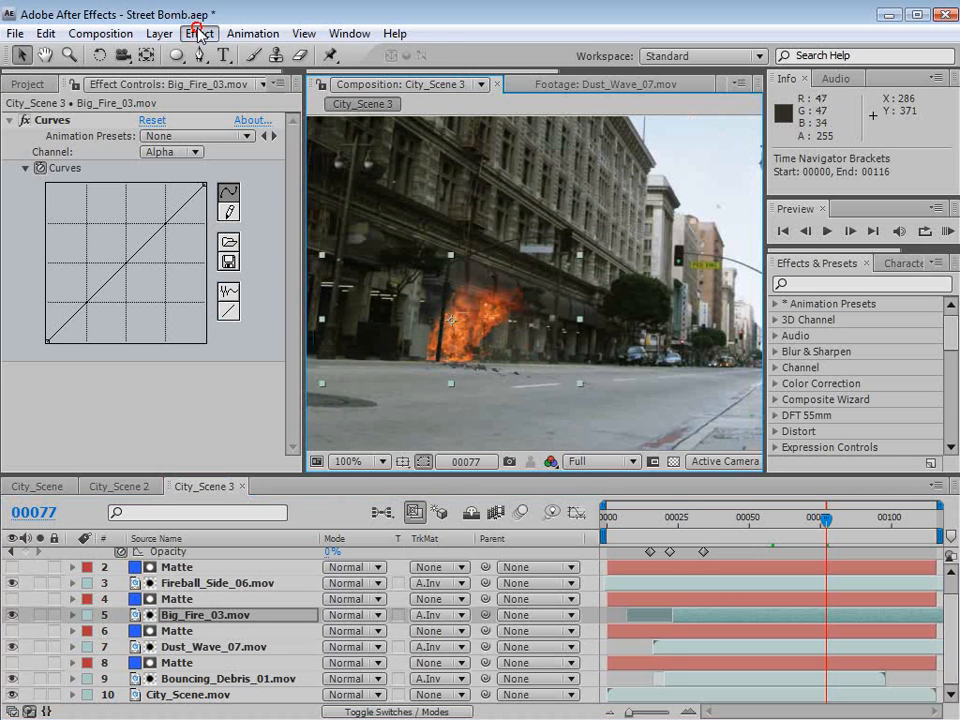
{"action": "left_click", "coordinate": [199, 33]}
{"action": "mouse_move", "coordinate": [400, 206]}
{"action": "left_click", "coordinate": [529, 516]}
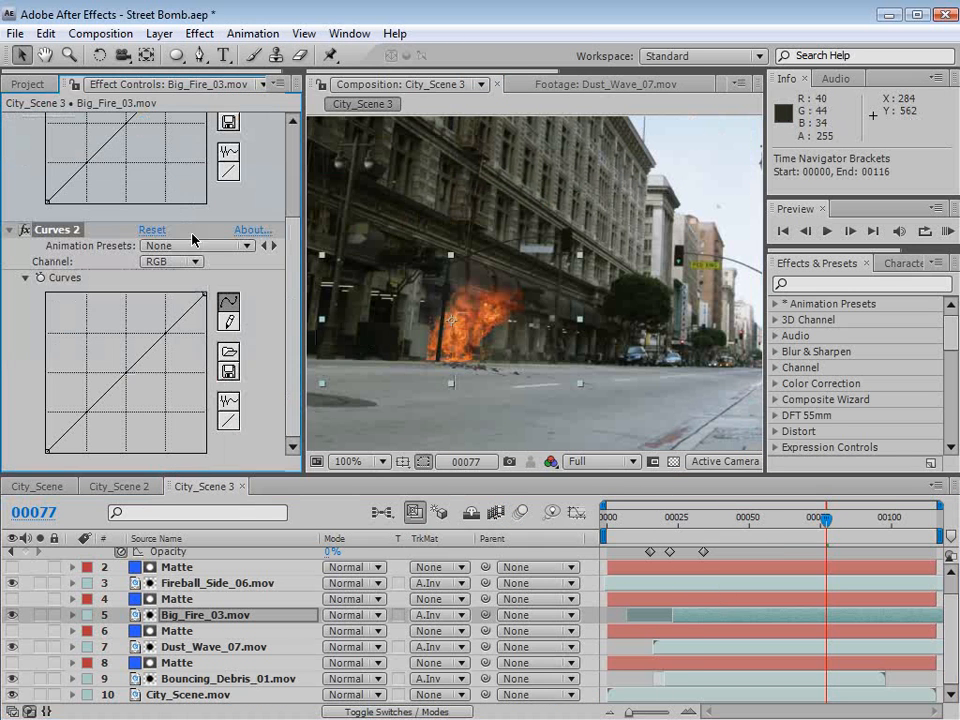
{"action": "left_click", "coordinate": [172, 261]}
{"action": "left_click", "coordinate": [189, 306]}
{"action": "left_click_drag", "start_coordinate": [124, 369], "coordinate": [117, 367]}
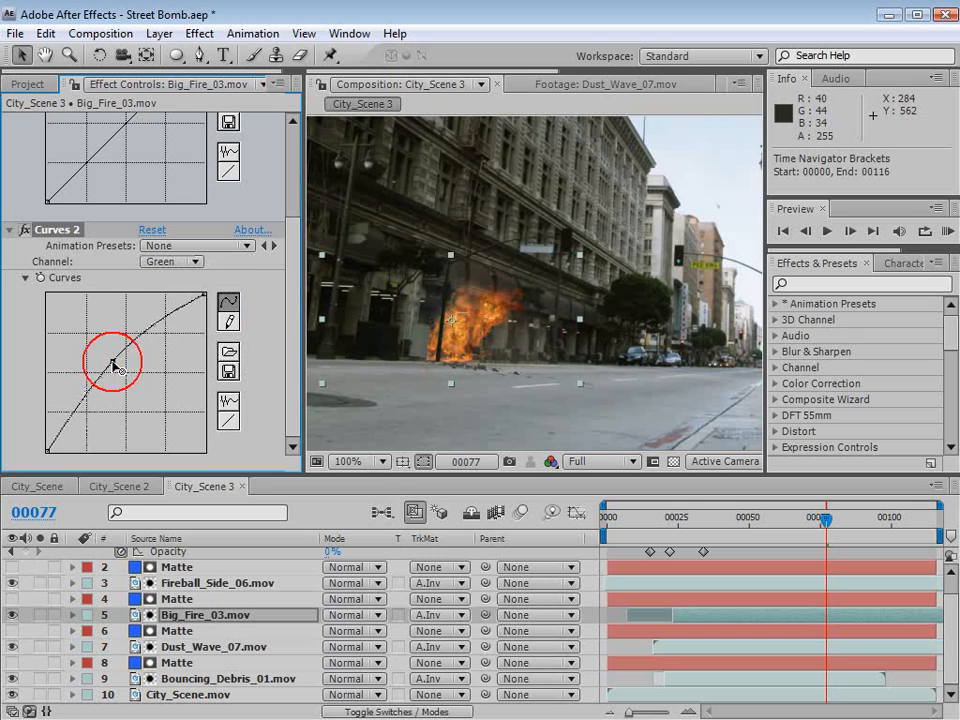
{"action": "left_click", "coordinate": [685, 521]}
{"action": "left_click_drag", "start_coordinate": [685, 521], "coordinate": [800, 535]}
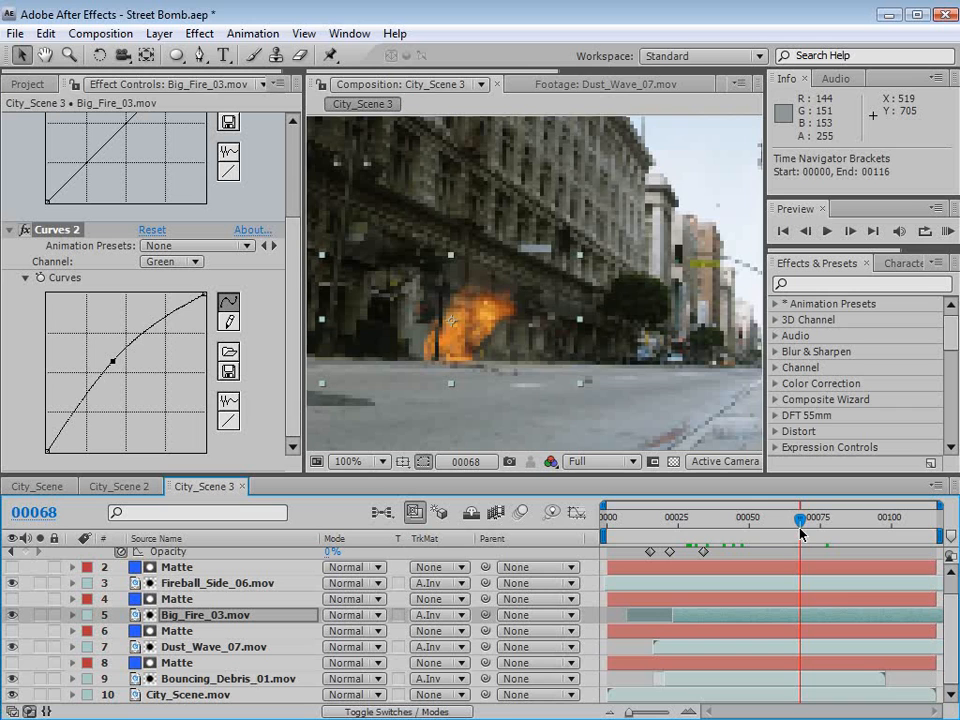
{"action": "key", "text": "ctrl+s"}
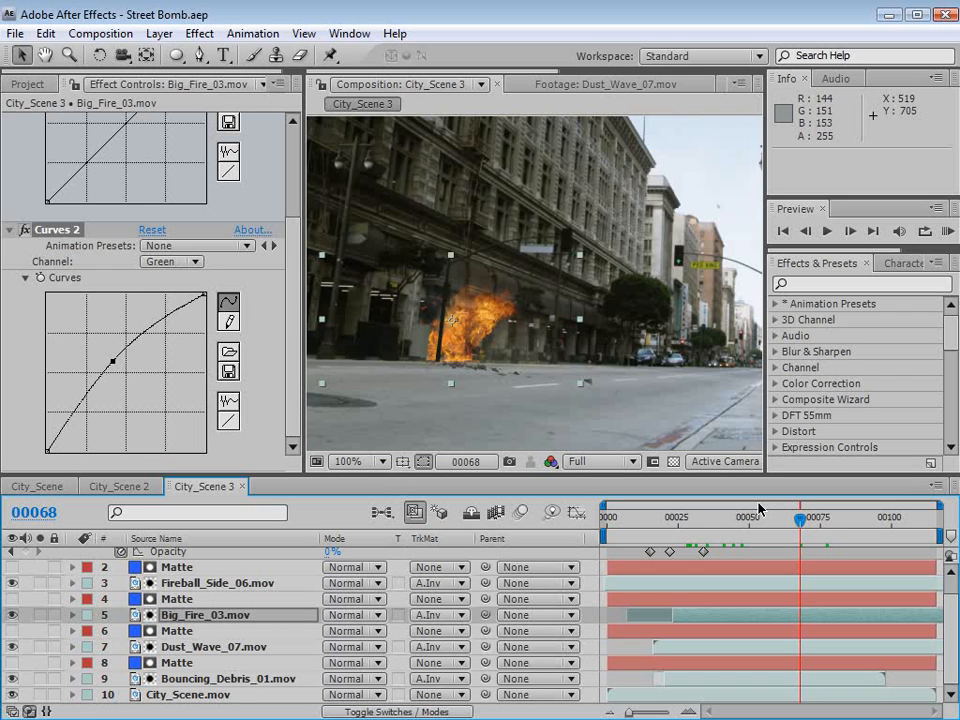
Scale Big_Fire_03.mov to 23%, position it at 426, 572.5, review the timing and save the project.
{"action": "left_click_drag", "start_coordinate": [580, 255], "coordinate": [586, 252]}
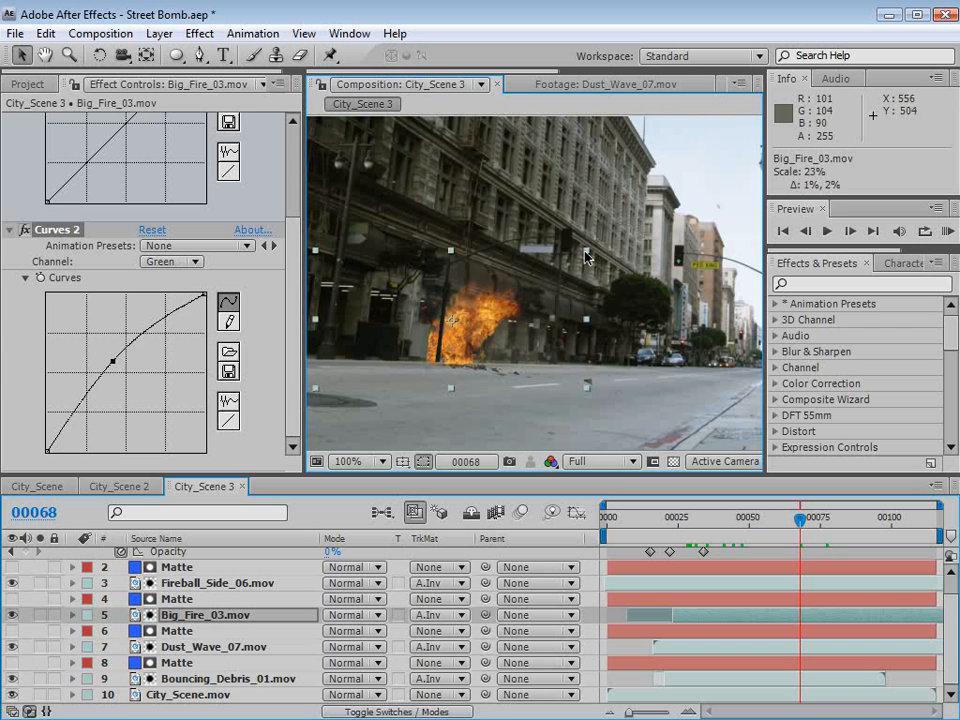
{"action": "mouse_move", "coordinate": [489, 317]}
{"action": "left_mouse_down"}
{"action": "mouse_move", "coordinate": [480, 315]}
{"action": "mouse_move", "coordinate": [497, 317]}
{"action": "left_mouse_up"}
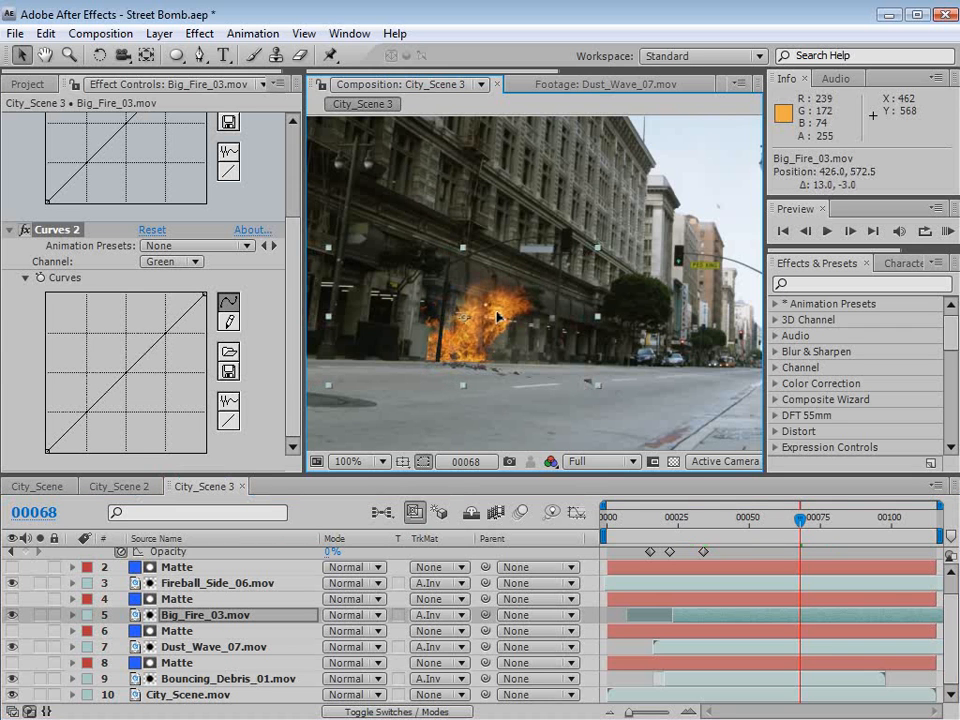
{"action": "left_click_drag", "start_coordinate": [800, 519], "coordinate": [752, 530]}
{"action": "mouse_move", "coordinate": [663, 530]}
{"action": "left_mouse_down"}
{"action": "mouse_move", "coordinate": [675, 519]}
{"action": "mouse_move", "coordinate": [743, 520]}
{"action": "mouse_move", "coordinate": [676, 540]}
{"action": "left_mouse_up"}
{"action": "key", "text": "ctrl+s"}
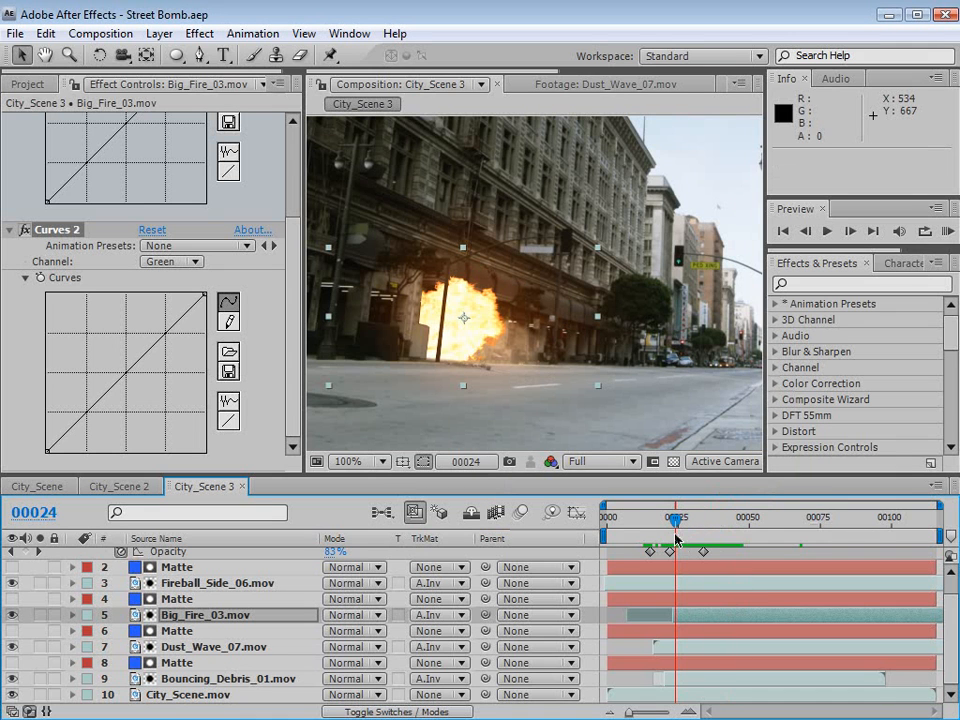
Examine the Smoke_Charge_04.mov footage and the smoke and fire in the City_Scene 2 composition.
{"action": "left_click", "coordinate": [28, 84]}
{"action": "left_click", "coordinate": [98, 430]}
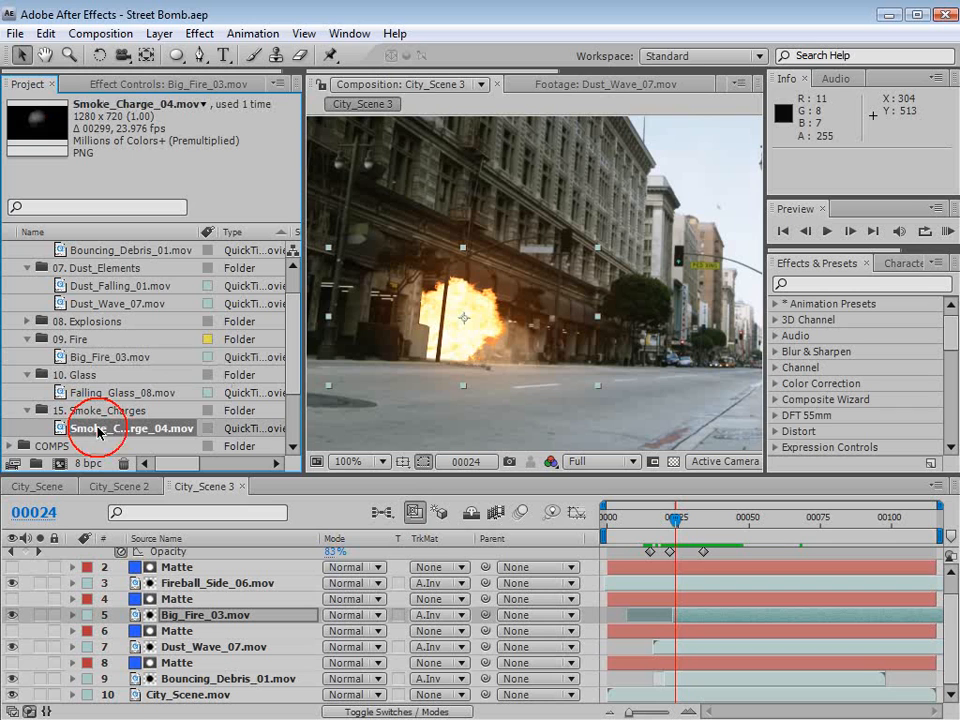
{"action": "double_click", "coordinate": [62, 428]}
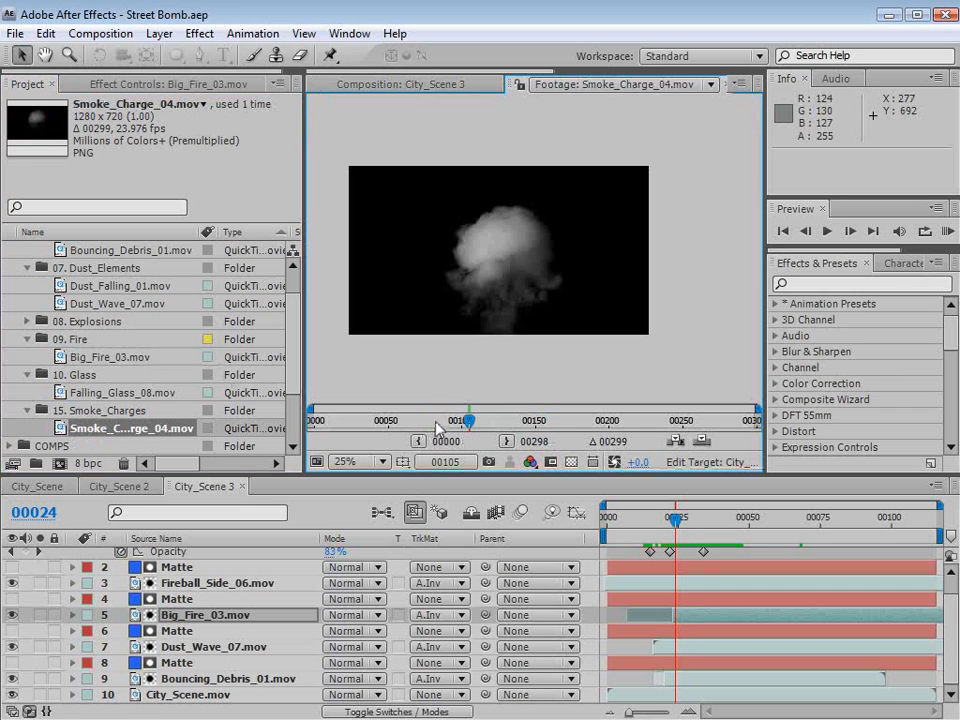
{"action": "left_click_drag", "start_coordinate": [436, 422], "coordinate": [484, 428]}
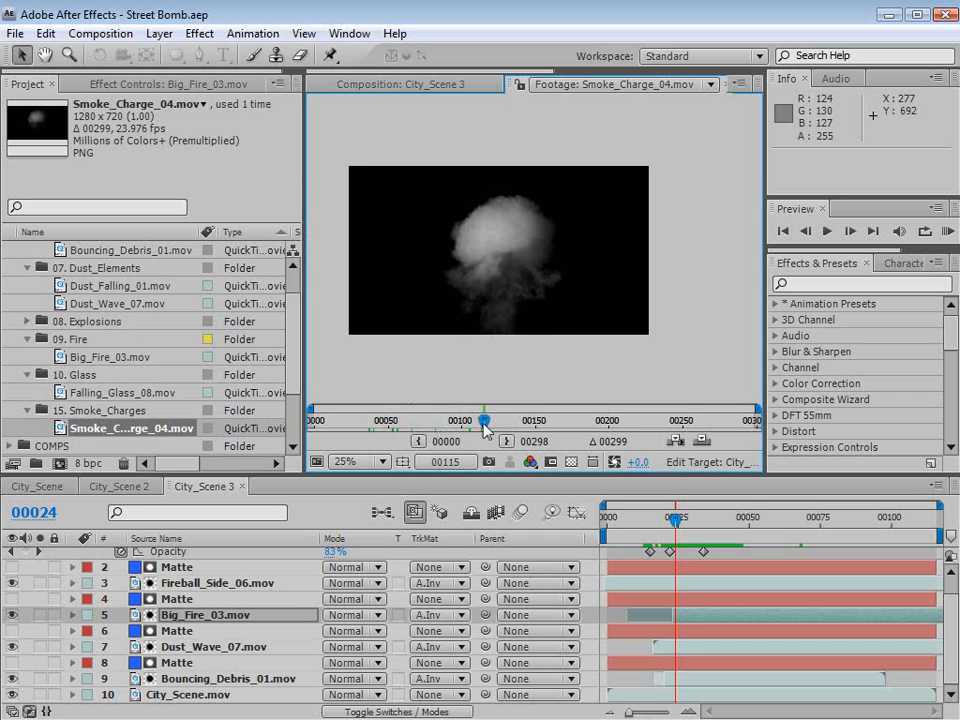
{"action": "left_click", "coordinate": [119, 486]}
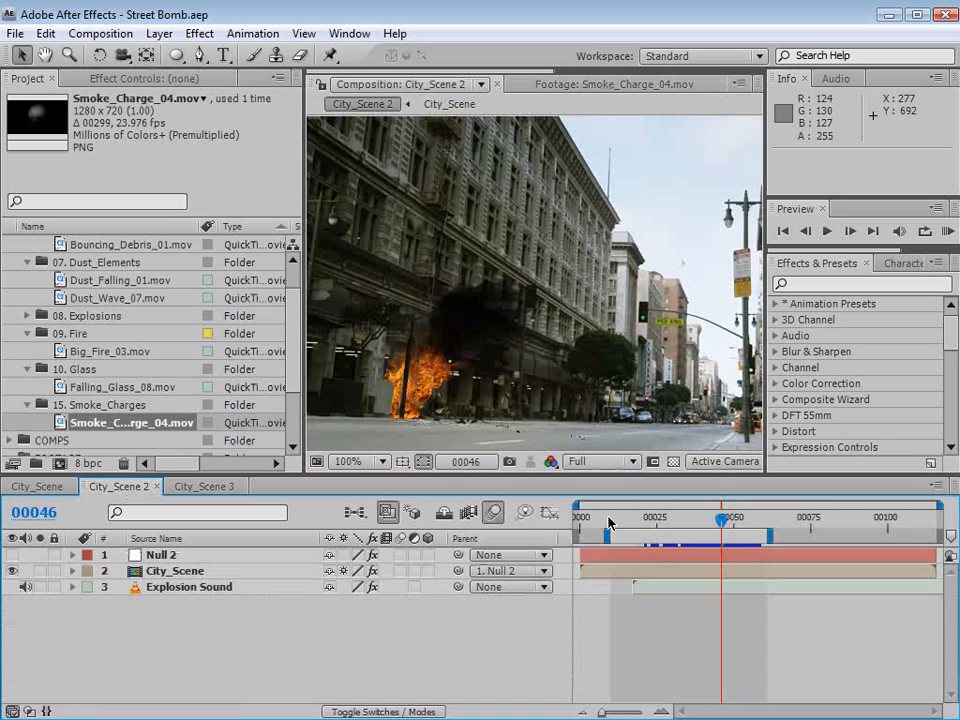
{"action": "left_click_drag", "start_coordinate": [721, 520], "coordinate": [745, 520]}
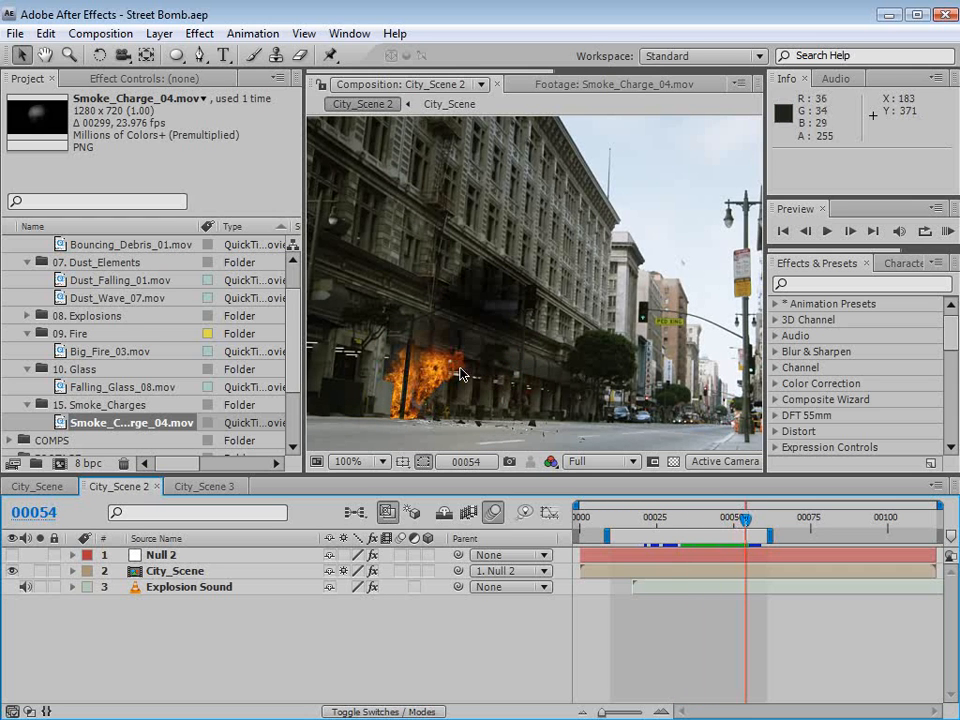
Add Smoke_Charge_04.mov to City_Scene 3 directly below the Dust_Wave_07.mov layer.
{"action": "left_click", "coordinate": [200, 486]}
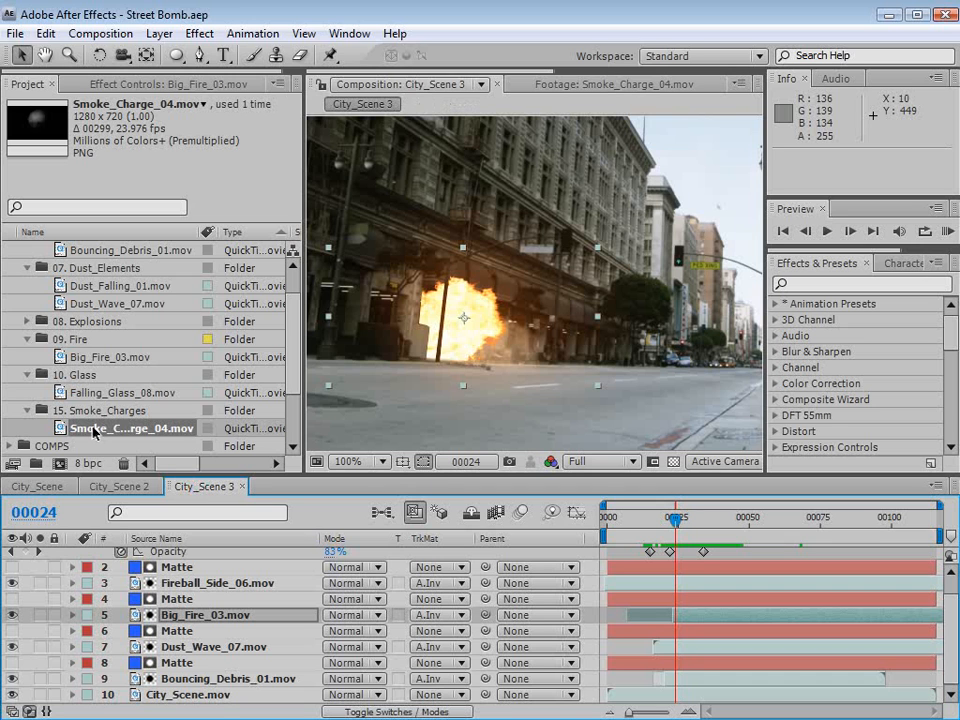
{"action": "left_click_drag", "start_coordinate": [95, 430], "coordinate": [175, 666]}
{"action": "scroll", "coordinate": [178, 672], "scroll_direction": "down", "scroll_amount": 2}
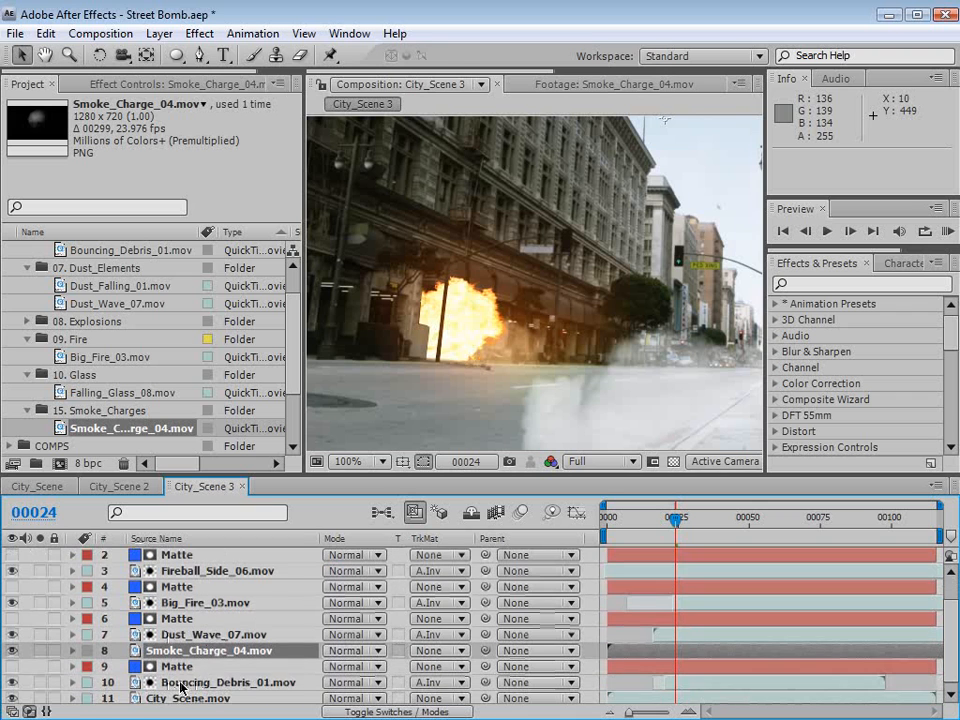
Duplicate the Matte layer, place the copy directly above Smoke_Charge_04.mov and give the smoke an alpha inverted track matte.
{"action": "left_click", "coordinate": [172, 619]}
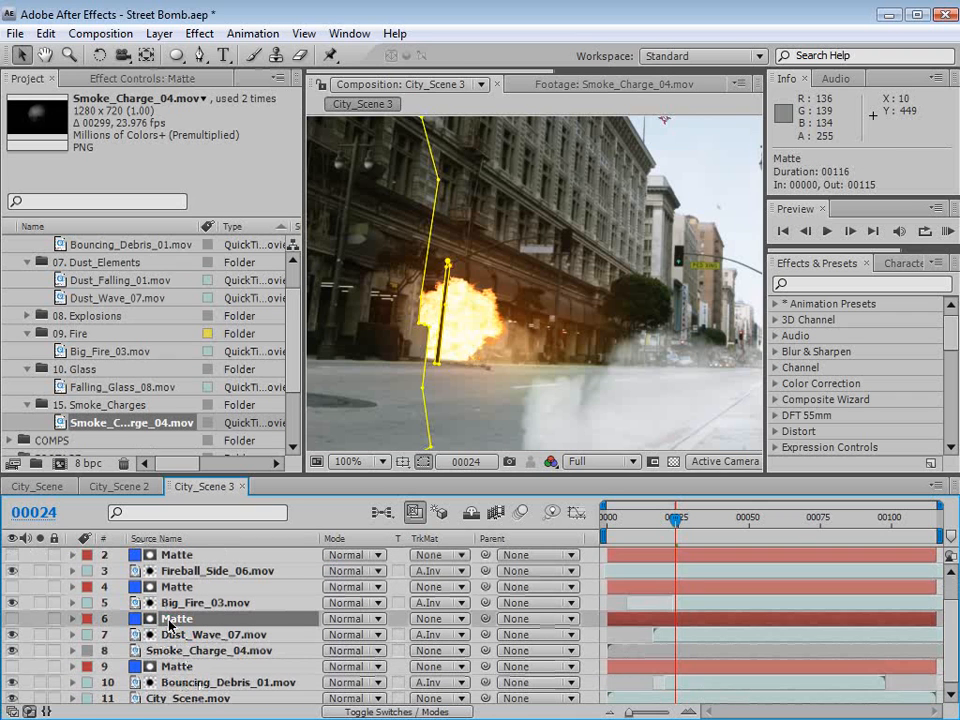
{"action": "key", "text": "ctrl+d"}
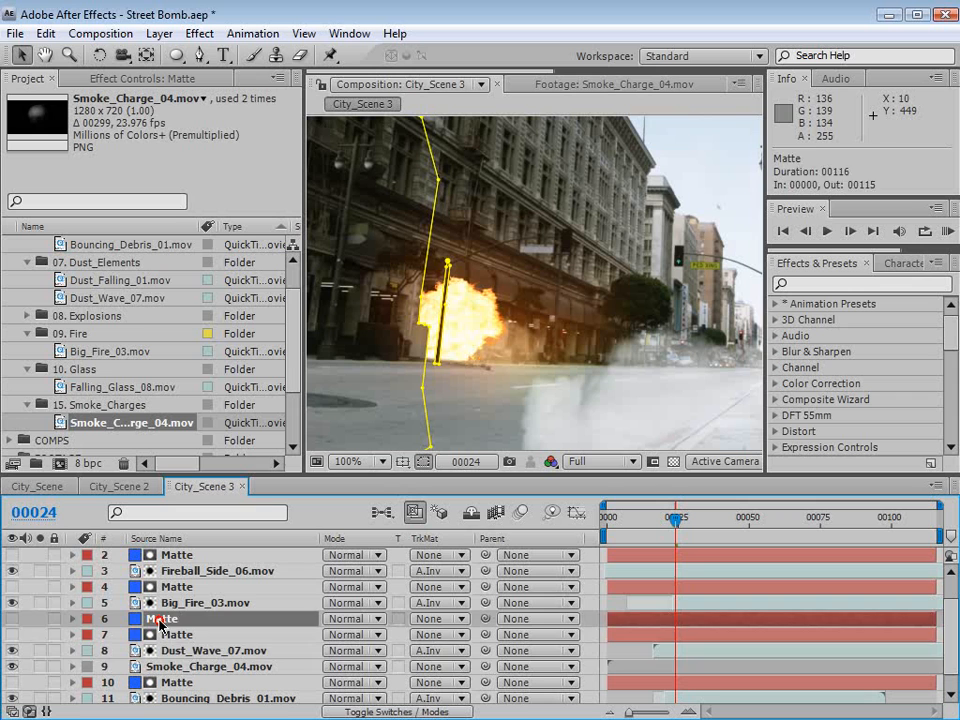
{"action": "left_click_drag", "start_coordinate": [163, 622], "coordinate": [160, 660]}
{"action": "left_click", "coordinate": [162, 666]}
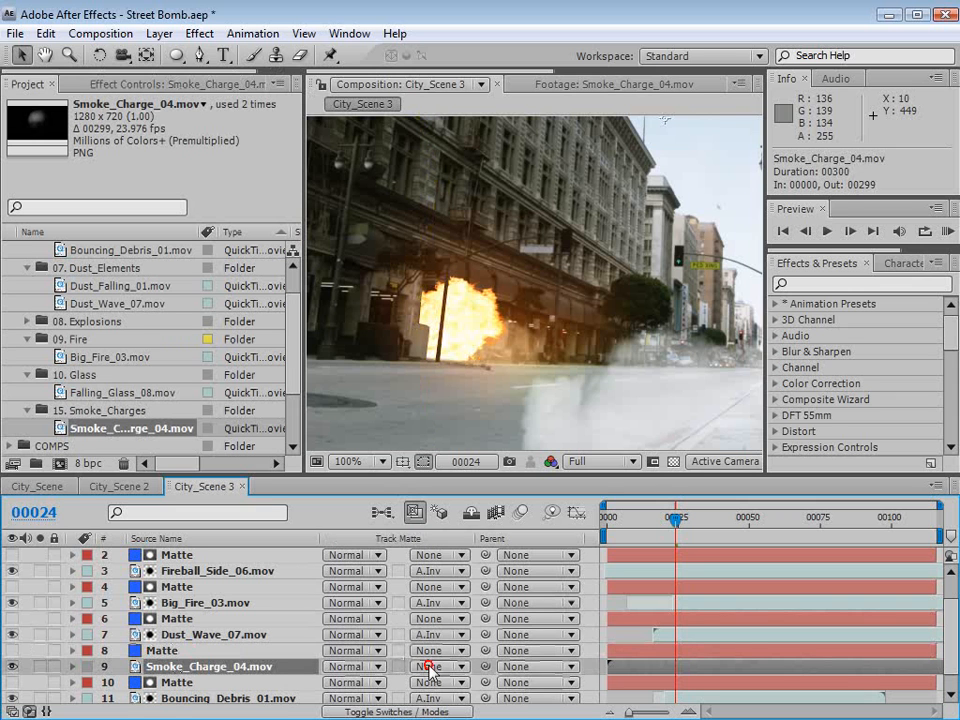
{"action": "left_click", "coordinate": [440, 667]}
{"action": "left_click", "coordinate": [470, 713]}
Shrink Smoke_Charge_04.mov to less than half its size and position it above the explosion at 380, 454.
{"action": "key", "text": "comma"}
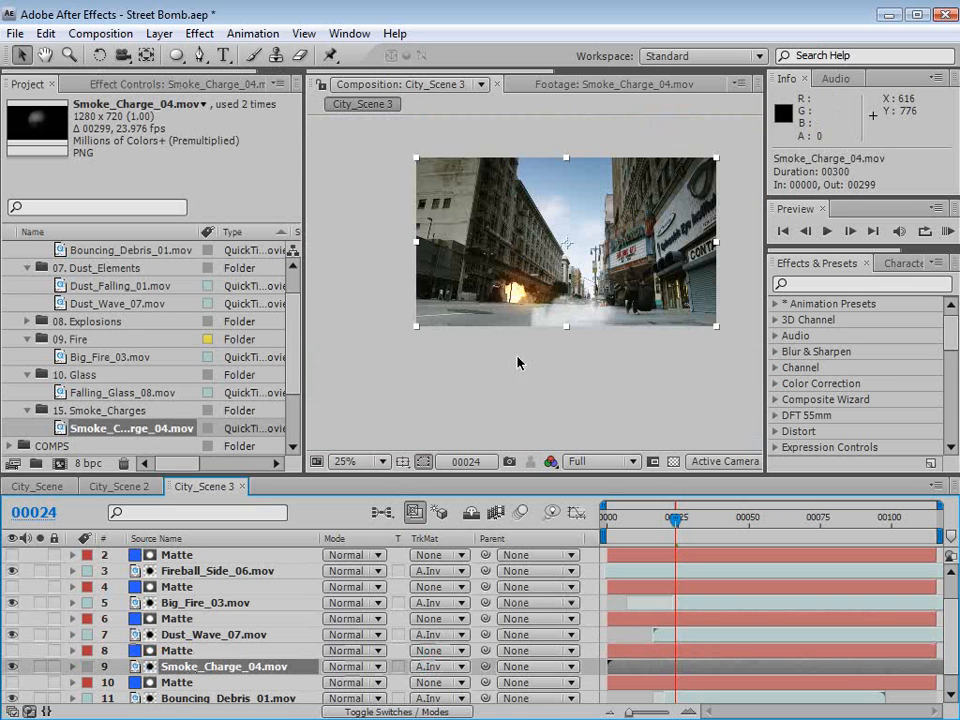
{"action": "key", "text": "ctrl+z"}
{"action": "left_click_drag", "start_coordinate": [688, 215], "coordinate": [600, 262]}
{"action": "left_click_drag", "start_coordinate": [574, 321], "coordinate": [516, 343]}
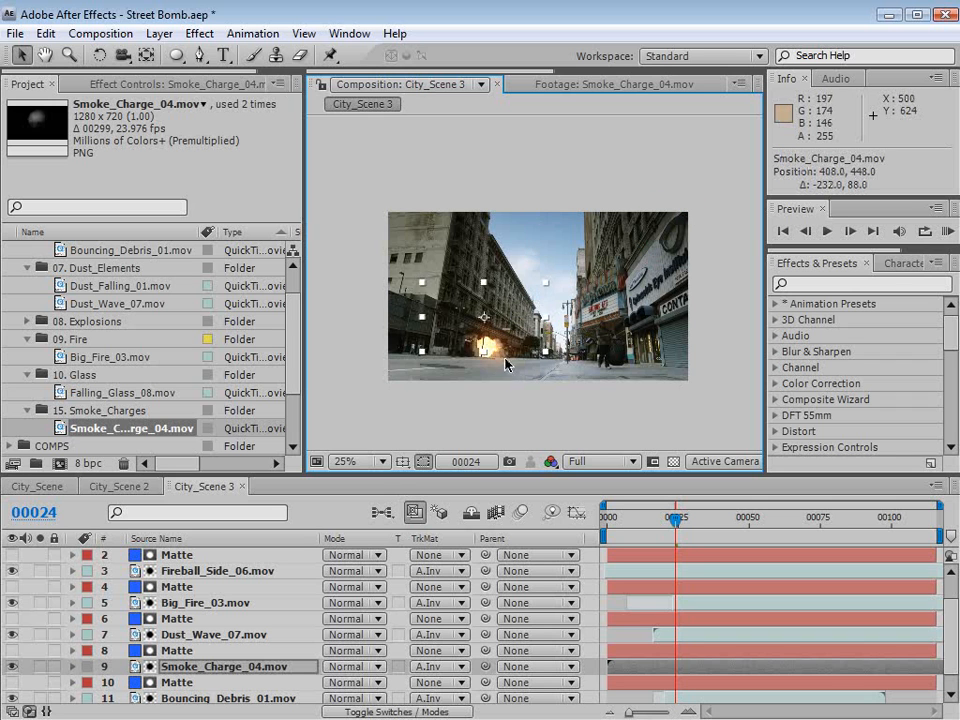
{"action": "key", "text": "period"}
{"action": "key", "text": "space"}
{"action": "left_click_drag", "start_coordinate": [434, 395], "coordinate": [552, 350]}
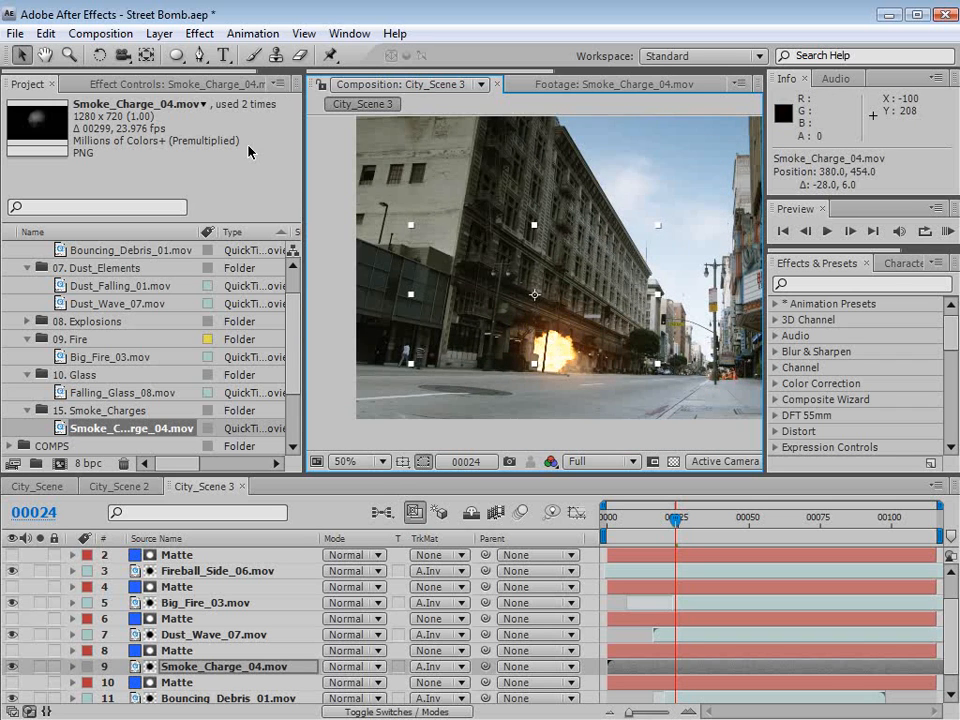
Enable time remapping on the Smoke_Charge_04.mov layer.
{"action": "left_click", "coordinate": [159, 33]}
{"action": "mouse_move", "coordinate": [420, 255]}
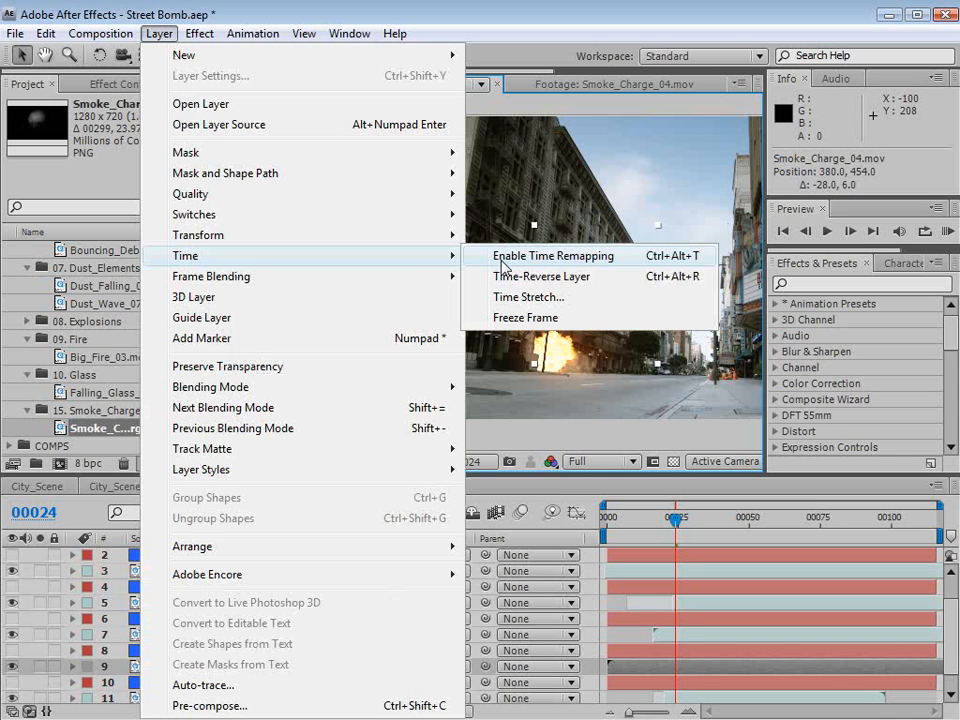
{"action": "left_click", "coordinate": [540, 257]}
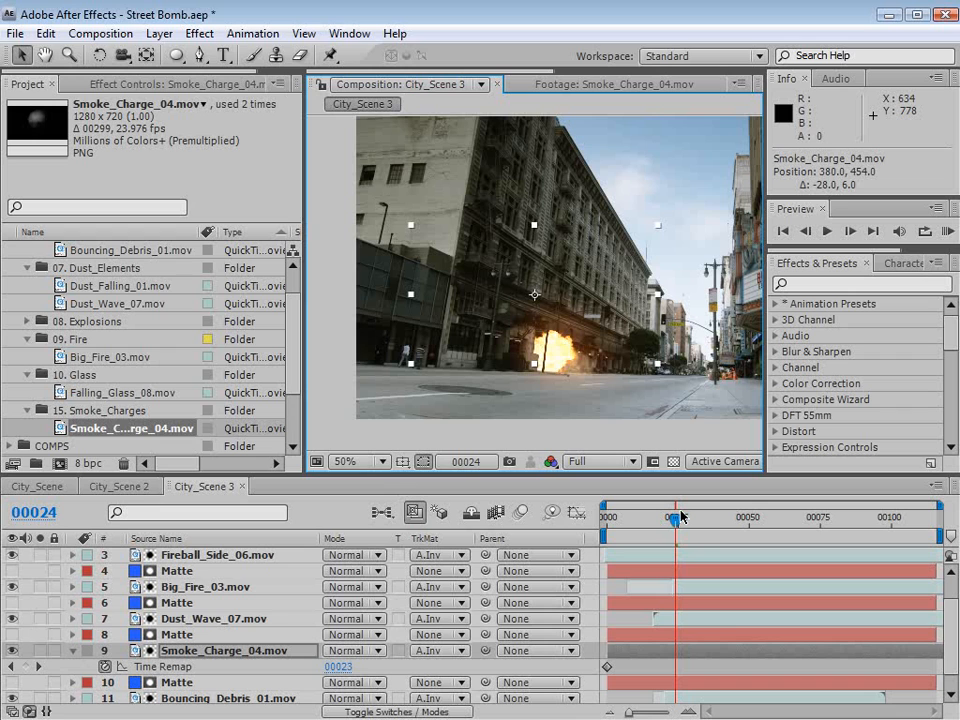
At frame 47, rotate Smoke_Charge_04.mov by 18.9° and position it over the fire at 451, 508.
{"action": "left_click_drag", "start_coordinate": [676, 515], "coordinate": [740, 515]}
{"action": "left_click_drag", "start_coordinate": [640, 236], "coordinate": [597, 292]}
{"action": "key", "text": "w"}
{"action": "left_click_drag", "start_coordinate": [597, 292], "coordinate": [602, 306]}
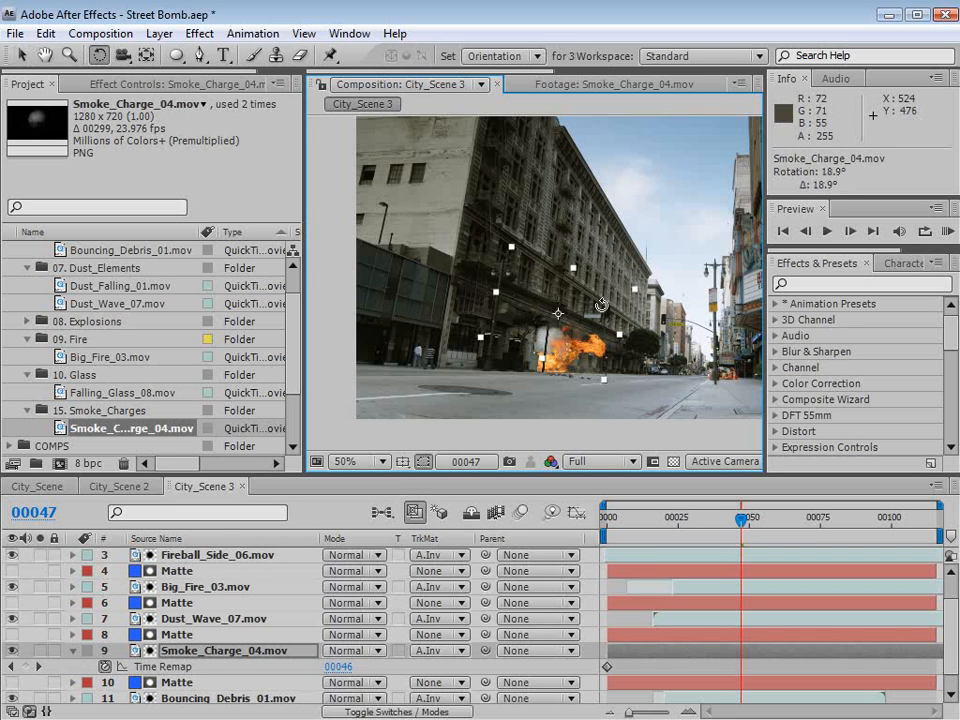
{"action": "scroll", "coordinate": [585, 370], "scroll_direction": "up", "scroll_amount": 1}
{"action": "left_click_drag", "start_coordinate": [577, 401], "coordinate": [574, 324]}
{"action": "key", "text": "v"}
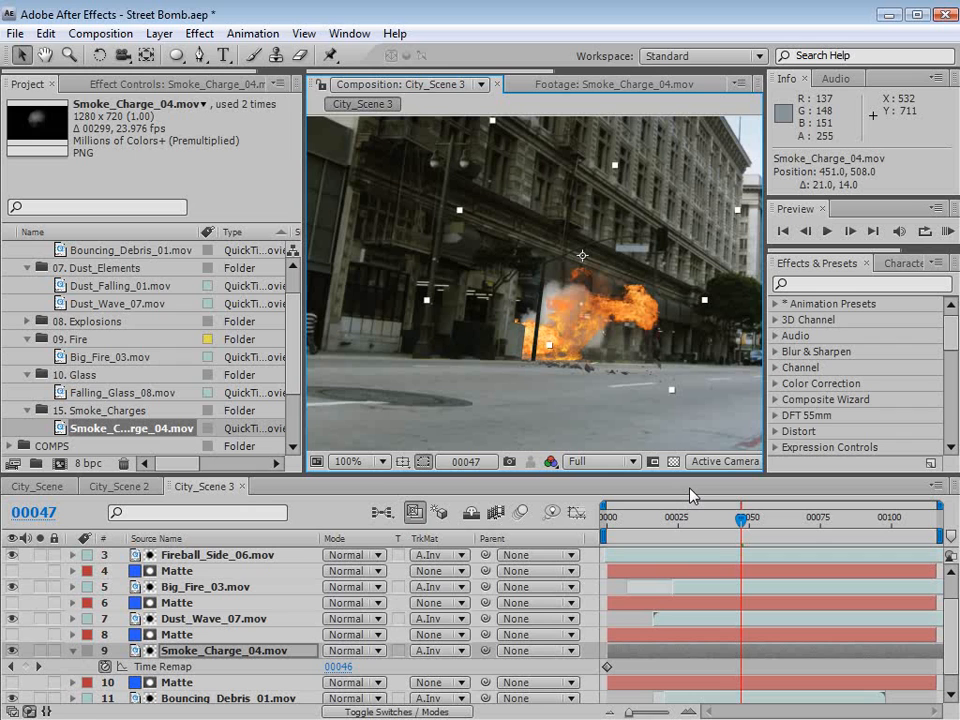
Add a second Time Remap keyframe to the smoke at frame 67 and move the two keyframes to about frames 11 and 27.
{"action": "key", "text": "space"}
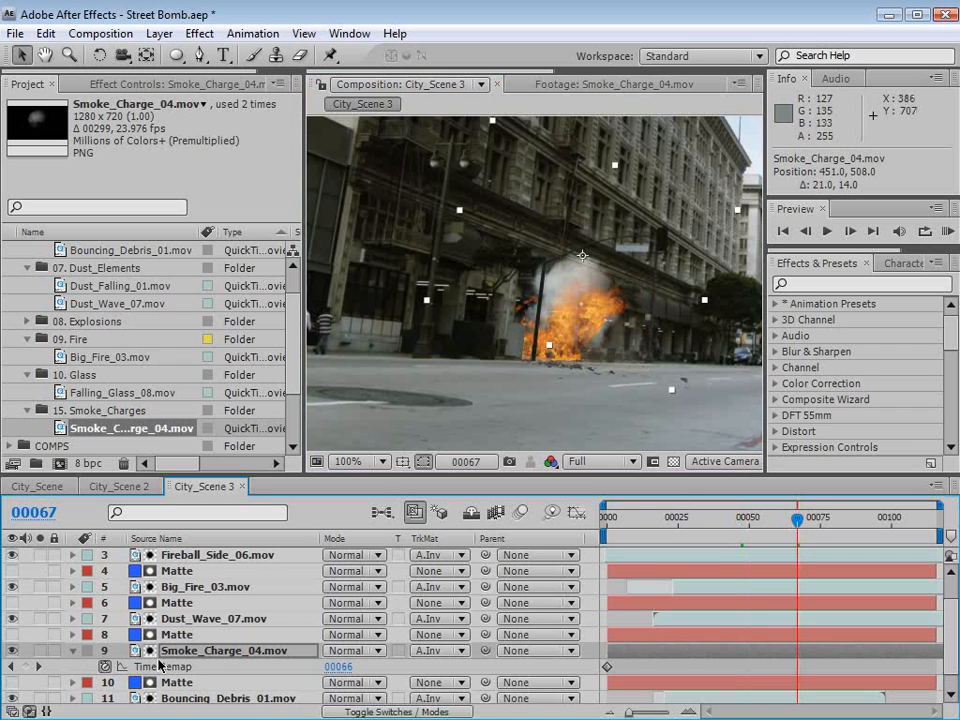
{"action": "left_click", "coordinate": [24, 667]}
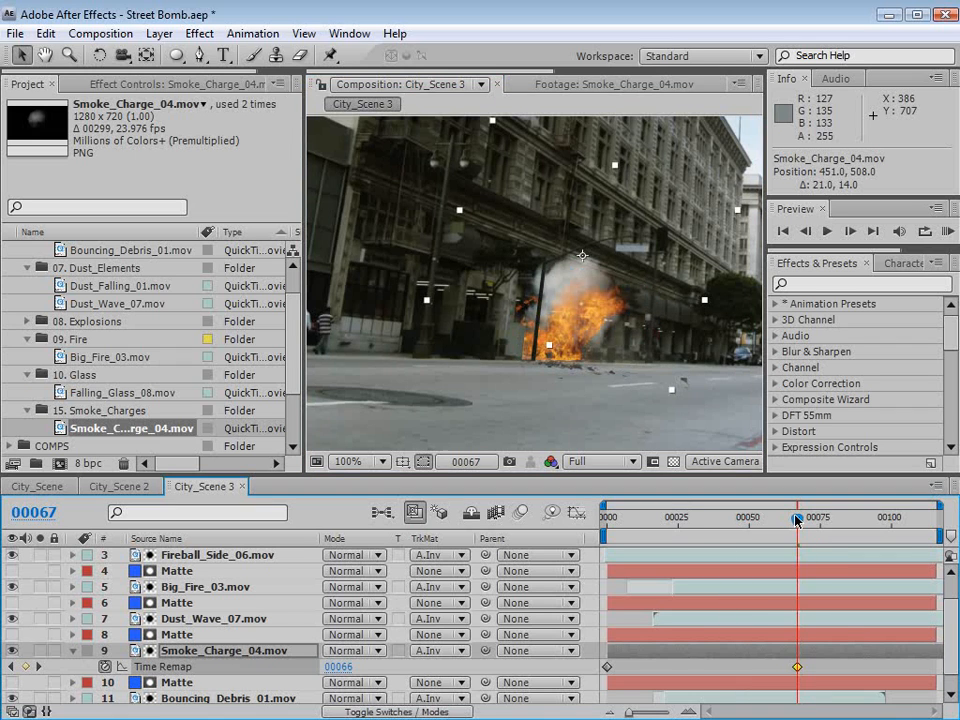
{"action": "left_click_drag", "start_coordinate": [607, 667], "coordinate": [665, 668]}
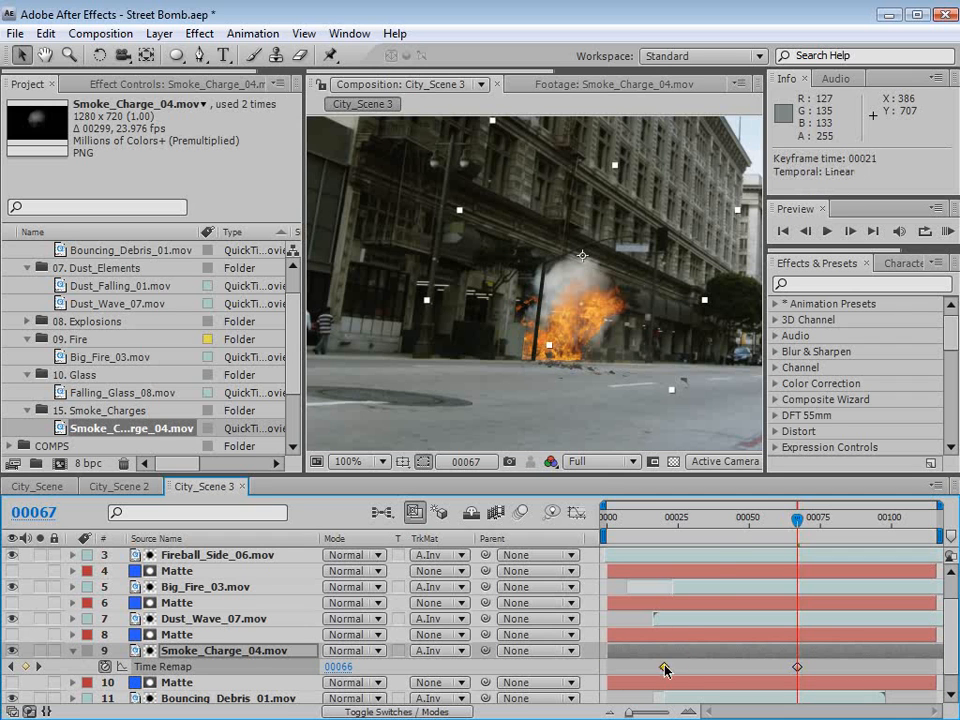
{"action": "left_click_drag", "start_coordinate": [713, 520], "coordinate": [773, 527]}
{"action": "left_click", "coordinate": [711, 527]}
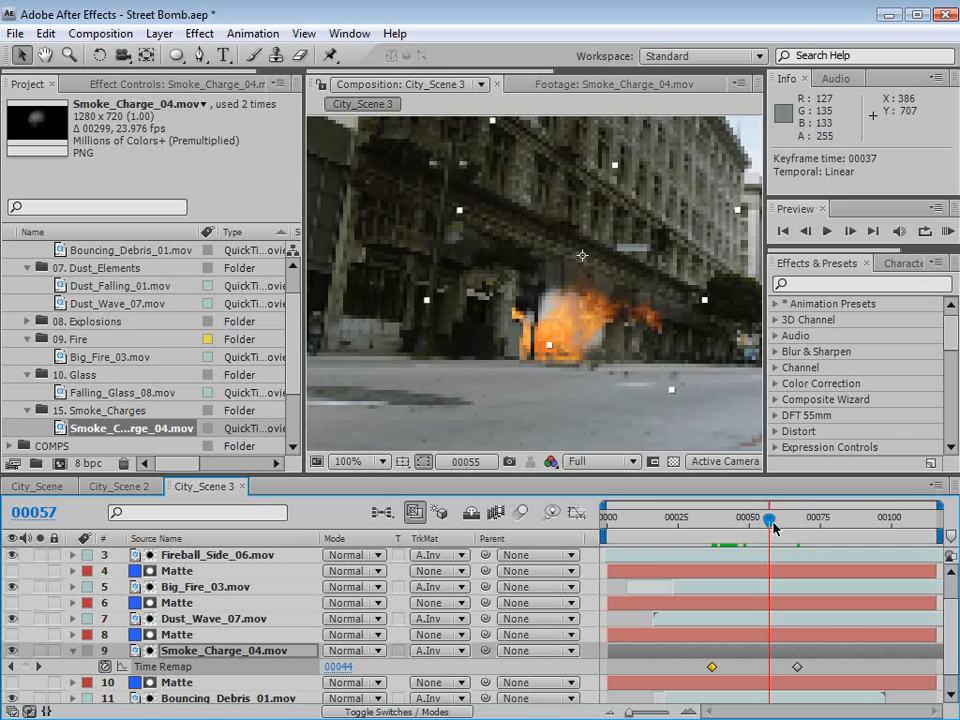
{"action": "mouse_move", "coordinate": [711, 667]}
{"action": "left_mouse_down"}
{"action": "mouse_move", "coordinate": [752, 667]}
{"action": "mouse_move", "coordinate": [703, 654]}
{"action": "left_mouse_up"}
{"action": "left_click_drag", "start_coordinate": [641, 521], "coordinate": [678, 525]}
{"action": "left_click_drag", "start_coordinate": [735, 655], "coordinate": [703, 656]}
Nudge Smoke_Charge_04.mov to 440, 509 and start the layer at frame 20.
{"action": "left_click_drag", "start_coordinate": [595, 326], "coordinate": [585, 327]}
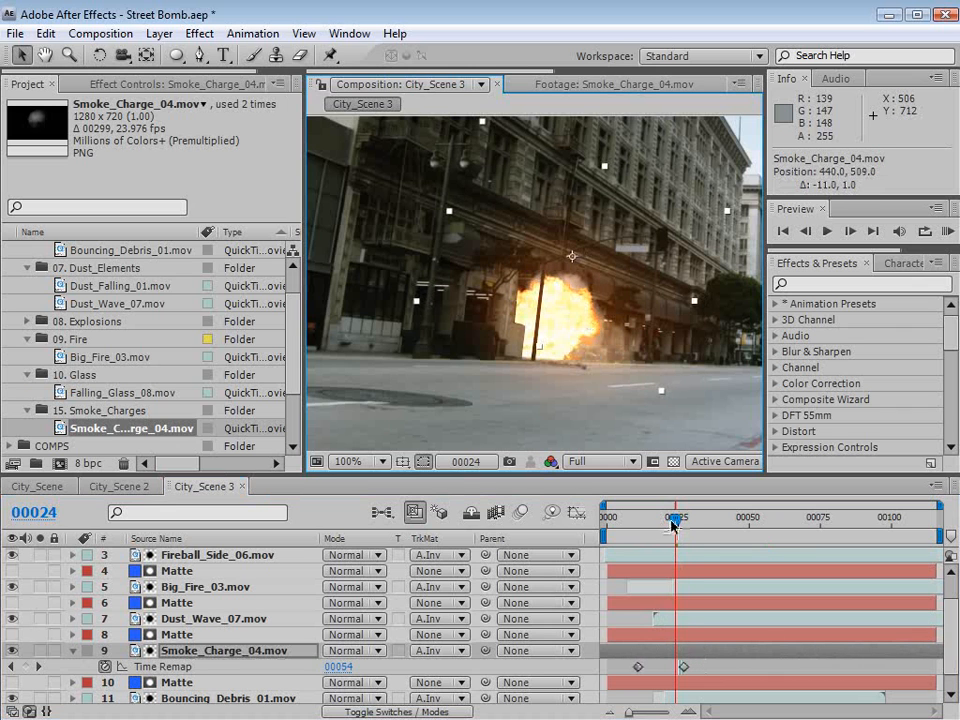
{"action": "left_click_drag", "start_coordinate": [675, 522], "coordinate": [668, 521]}
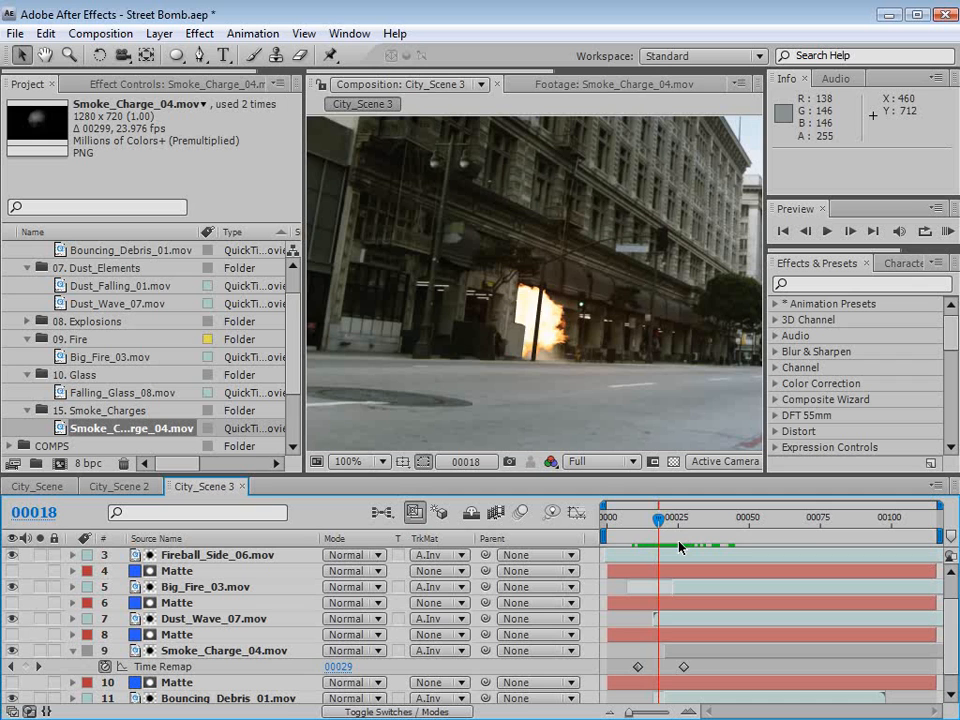
{"action": "left_click_drag", "start_coordinate": [658, 521], "coordinate": [673, 524]}
{"action": "key", "text": "space"}
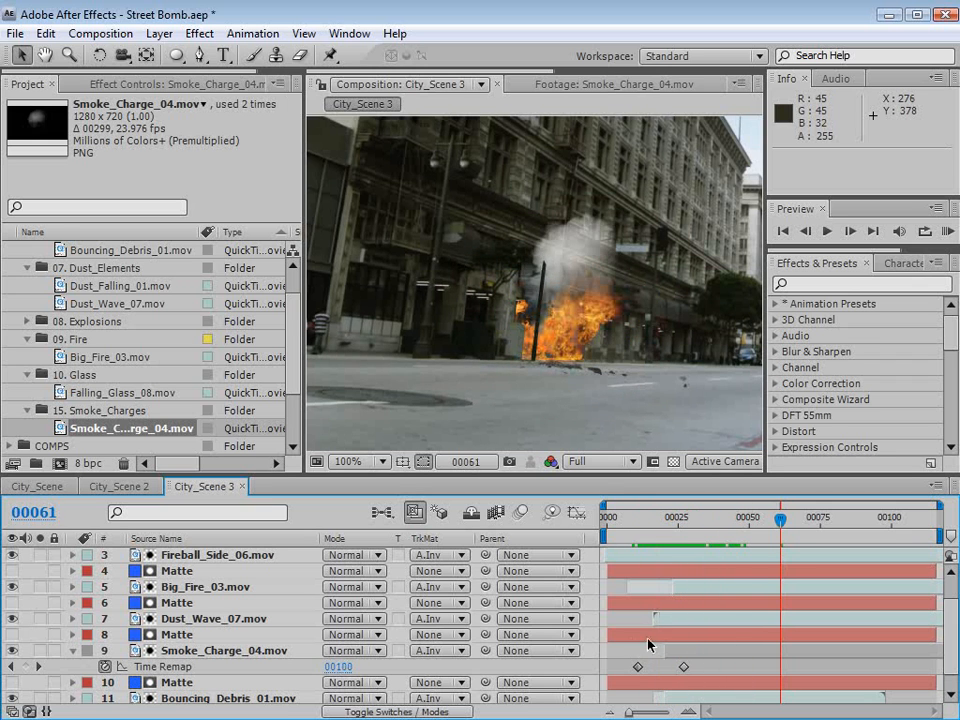
Apply the Tint and Curves color correction effects to the Smoke_Charge_04.mov layer.
{"action": "left_click", "coordinate": [717, 643]}
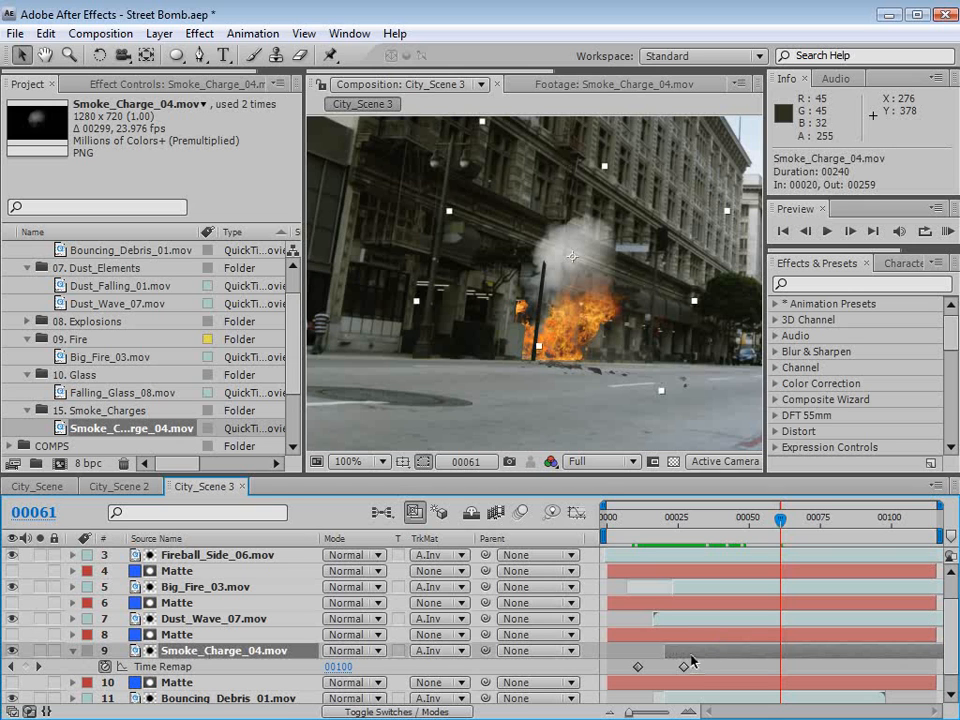
{"action": "left_click", "coordinate": [199, 33]}
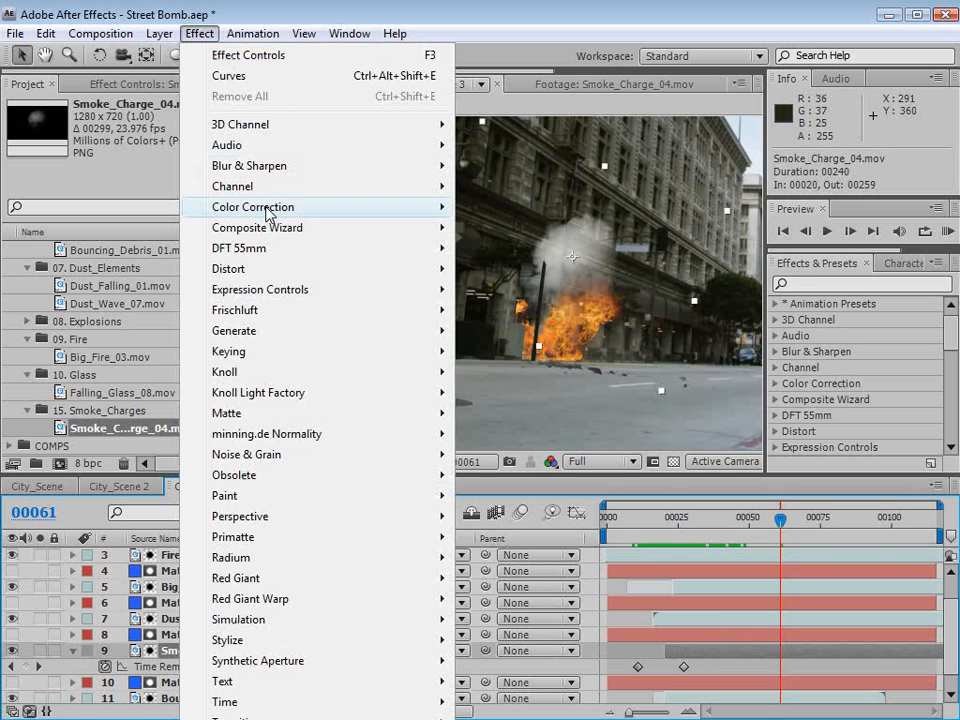
{"action": "left_click", "coordinate": [268, 207]}
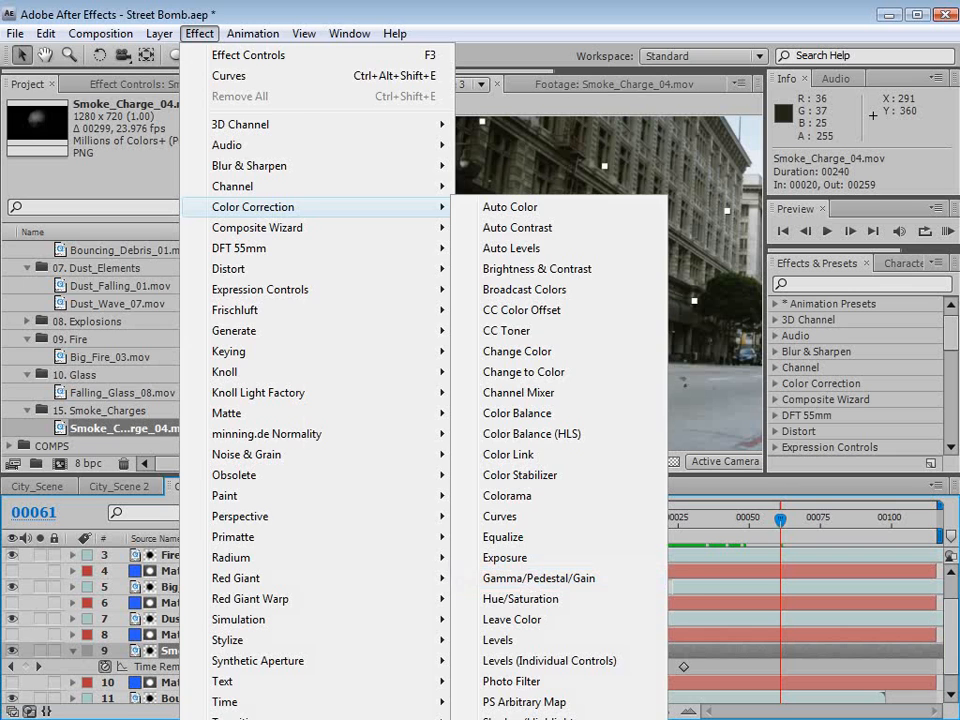
{"action": "left_click", "coordinate": [505, 719]}
{"action": "left_click", "coordinate": [199, 33]}
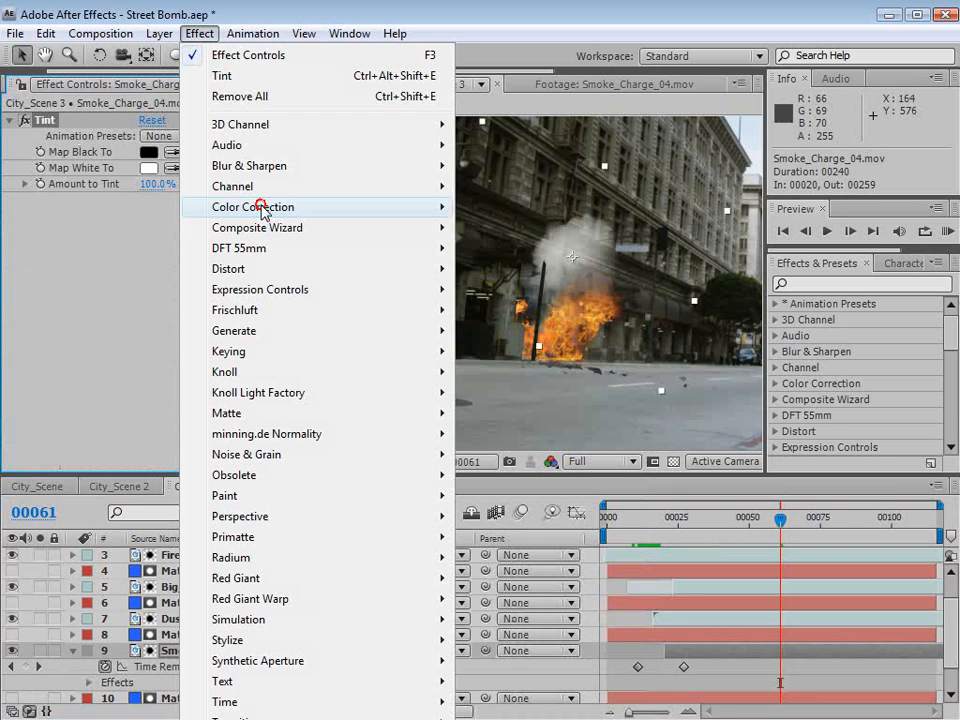
{"action": "mouse_move", "coordinate": [200, 207]}
{"action": "left_click", "coordinate": [500, 516]}
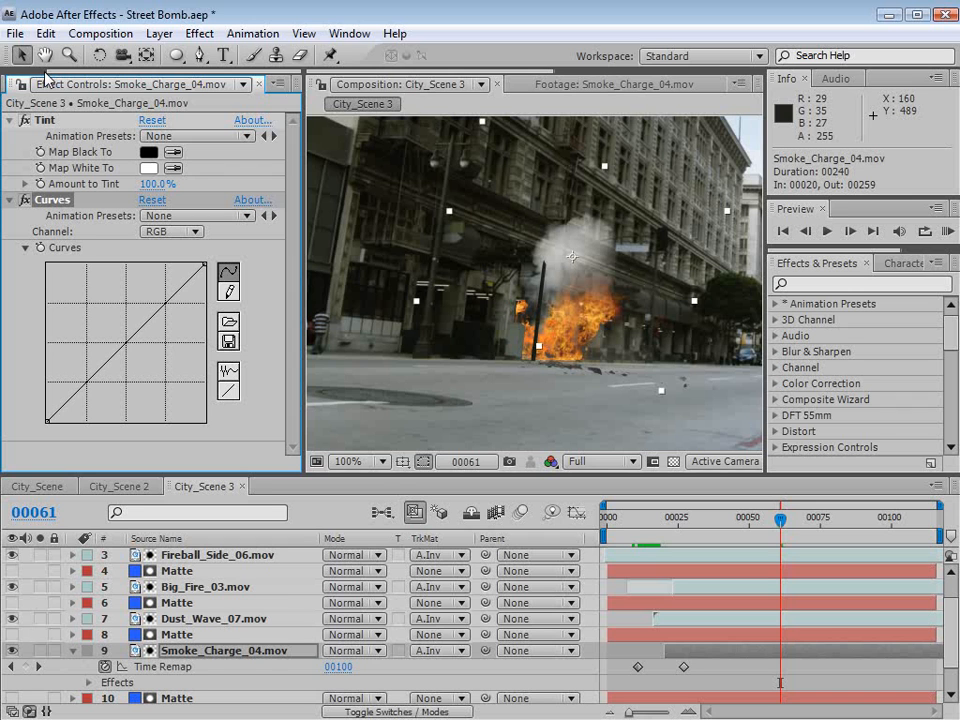
Map the smoke's white to black in Tint and raise the Alpha channel curve to make the smoke denser.
{"action": "left_click", "coordinate": [148, 167]}
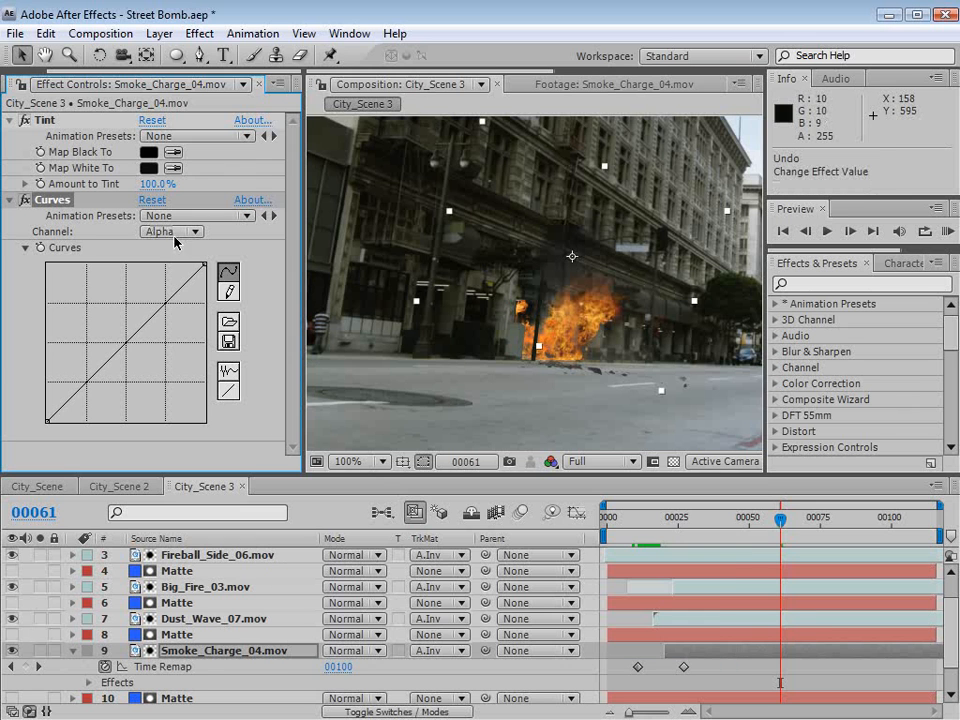
{"action": "left_click", "coordinate": [186, 233]}
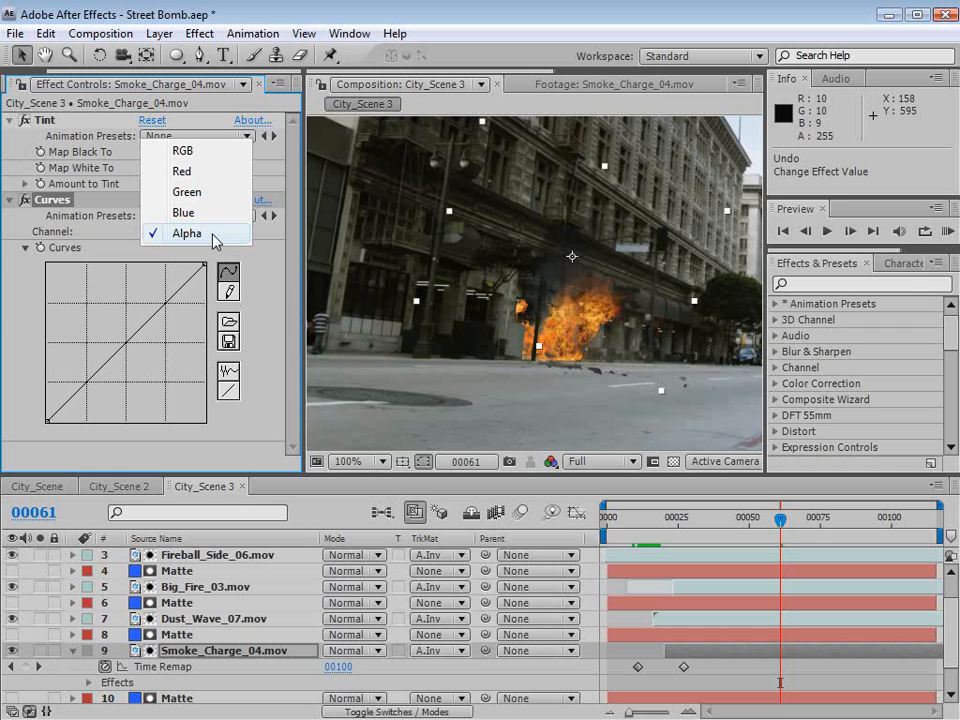
{"action": "left_click", "coordinate": [213, 236]}
{"action": "left_click_drag", "start_coordinate": [110, 358], "coordinate": [94, 319]}
Adjust the rotation of Smoke_Charge_04.mov to realign the rising smoke above the fire, and review it across the timeline.
{"action": "left_click_drag", "start_coordinate": [776, 505], "coordinate": [725, 525]}
{"action": "key", "text": "w"}
{"action": "left_click_drag", "start_coordinate": [609, 230], "coordinate": [591, 265]}
{"action": "key", "text": "v"}
{"action": "left_click_drag", "start_coordinate": [711, 521], "coordinate": [836, 540]}
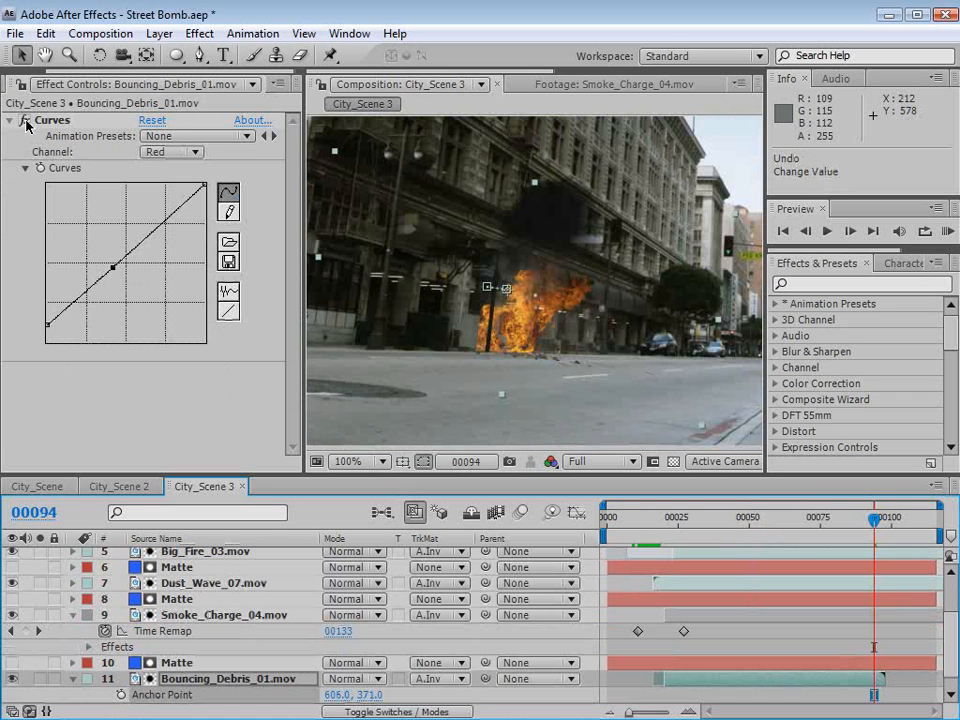
Examine the Dust_Falling_01.mov footage in its own viewer, from its start to the falling dust streams.
{"action": "left_click", "coordinate": [20, 83]}
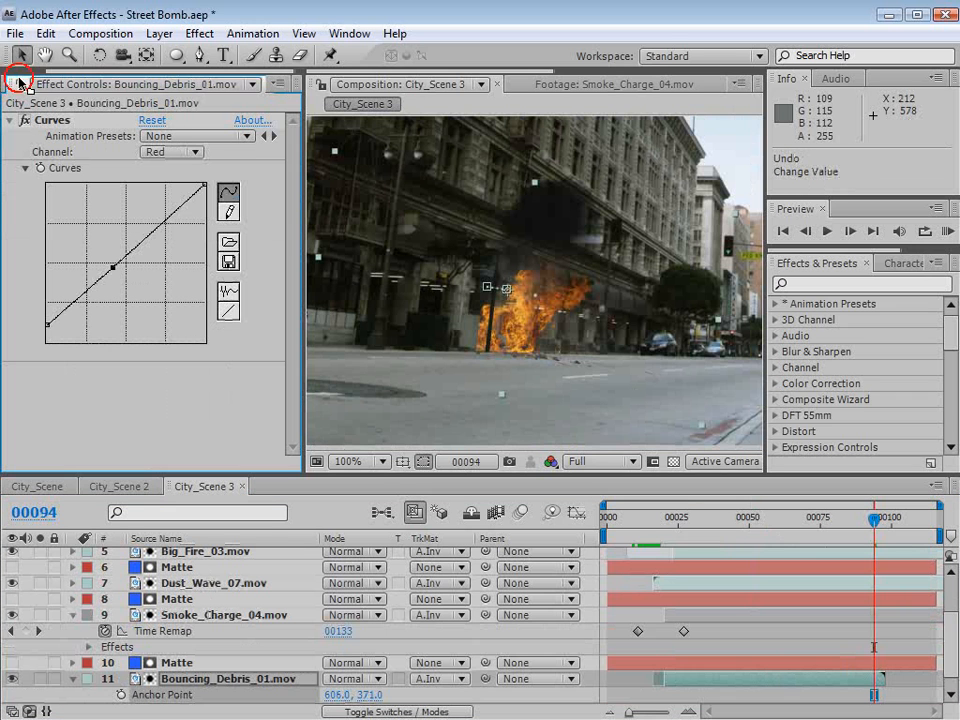
{"action": "left_click_drag", "start_coordinate": [60, 72], "coordinate": [16, 73]}
{"action": "left_click", "coordinate": [20, 85]}
{"action": "key", "text": "space"}
{"action": "left_click_drag", "start_coordinate": [132, 347], "coordinate": [132, 388]}
{"action": "double_click", "coordinate": [57, 321]}
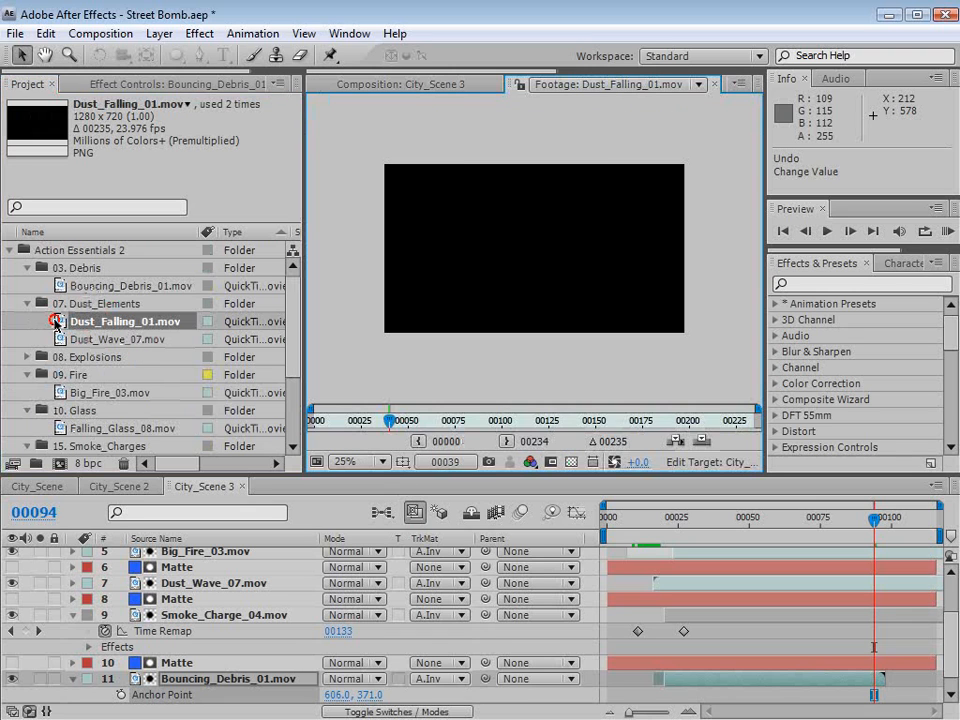
{"action": "left_click_drag", "start_coordinate": [377, 420], "coordinate": [409, 421]}
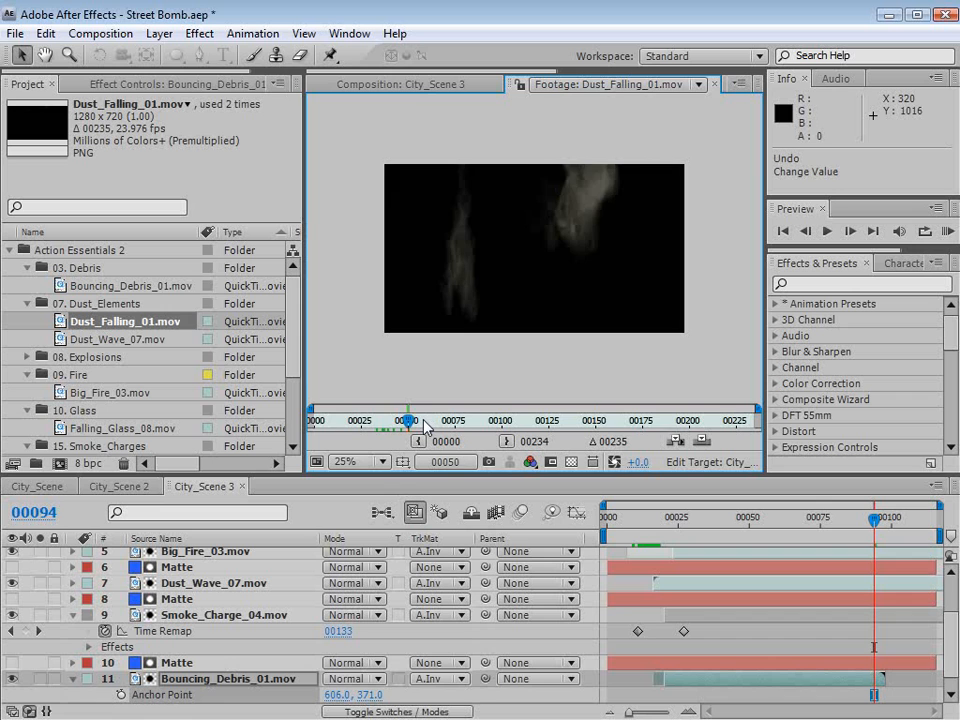
{"action": "left_click", "coordinate": [423, 421]}
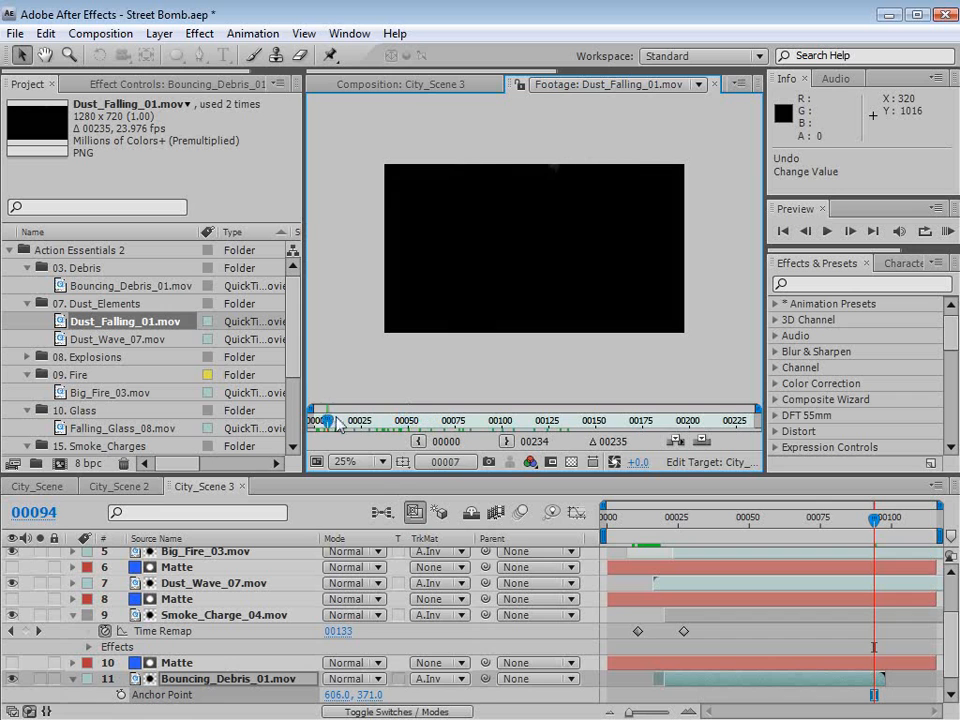
Add Dust_Falling_01.mov as the top layer of City_Scene 3 and scale it down to about a third of its size.
{"action": "left_click", "coordinate": [376, 86]}
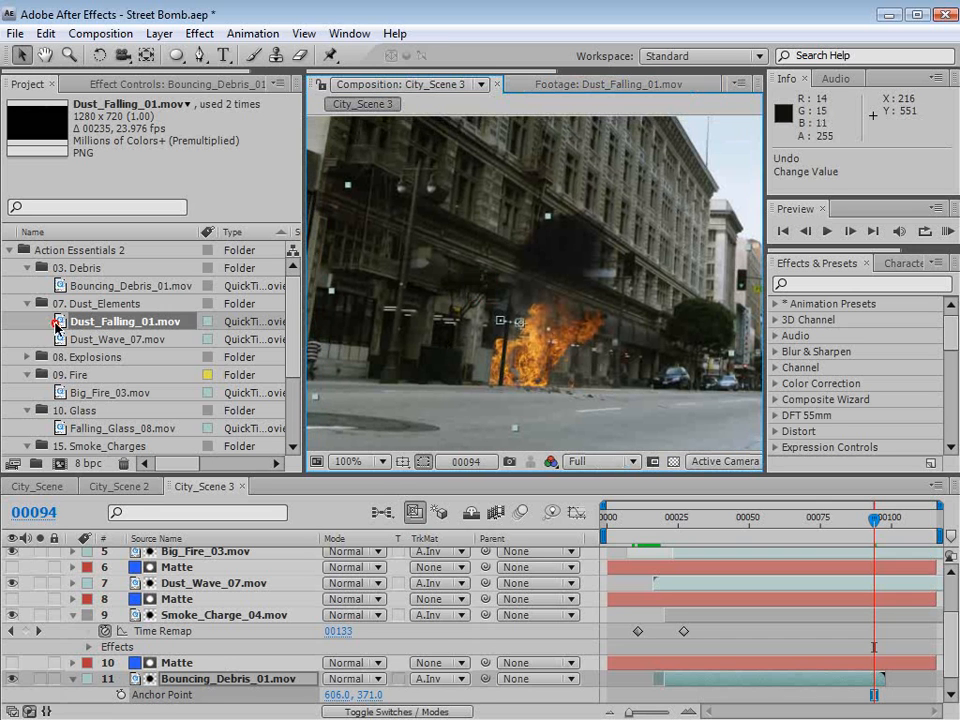
{"action": "left_click_drag", "start_coordinate": [57, 326], "coordinate": [508, 303]}
{"action": "scroll", "coordinate": [556, 312], "scroll_direction": "down", "scroll_amount": 2}
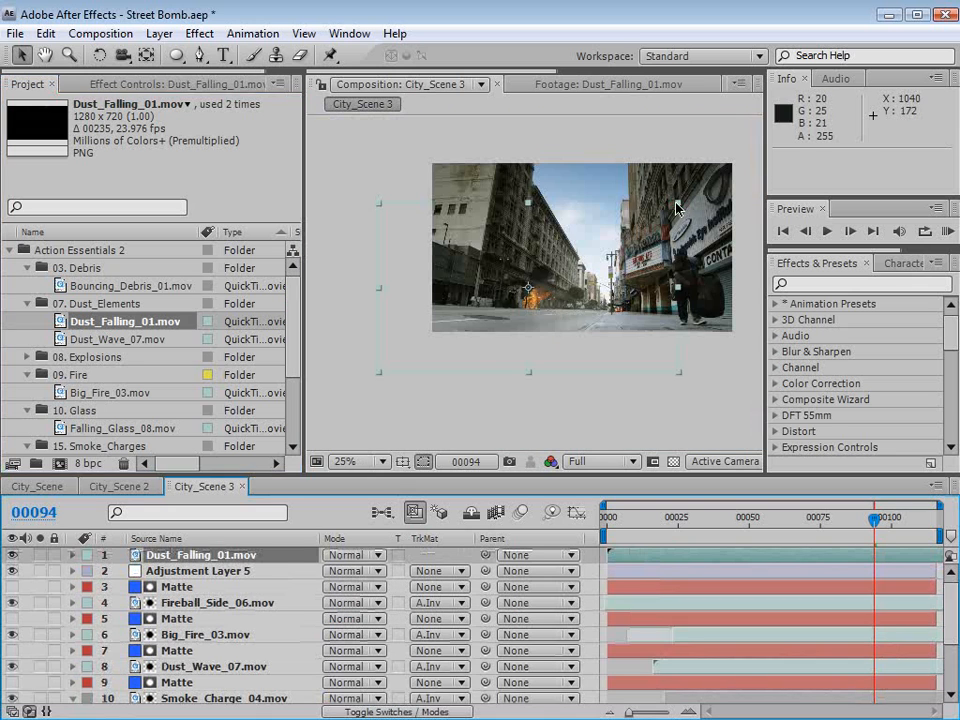
{"action": "left_click_drag", "start_coordinate": [681, 203], "coordinate": [582, 258]}
Shrink Dust_Falling_01.mov to a small patch and position it on the building ledge above the explosion at 430.5, 422.5.
{"action": "scroll", "coordinate": [558, 313], "scroll_direction": "up", "scroll_amount": 1}
{"action": "left_click_drag", "start_coordinate": [548, 340], "coordinate": [557, 293]}
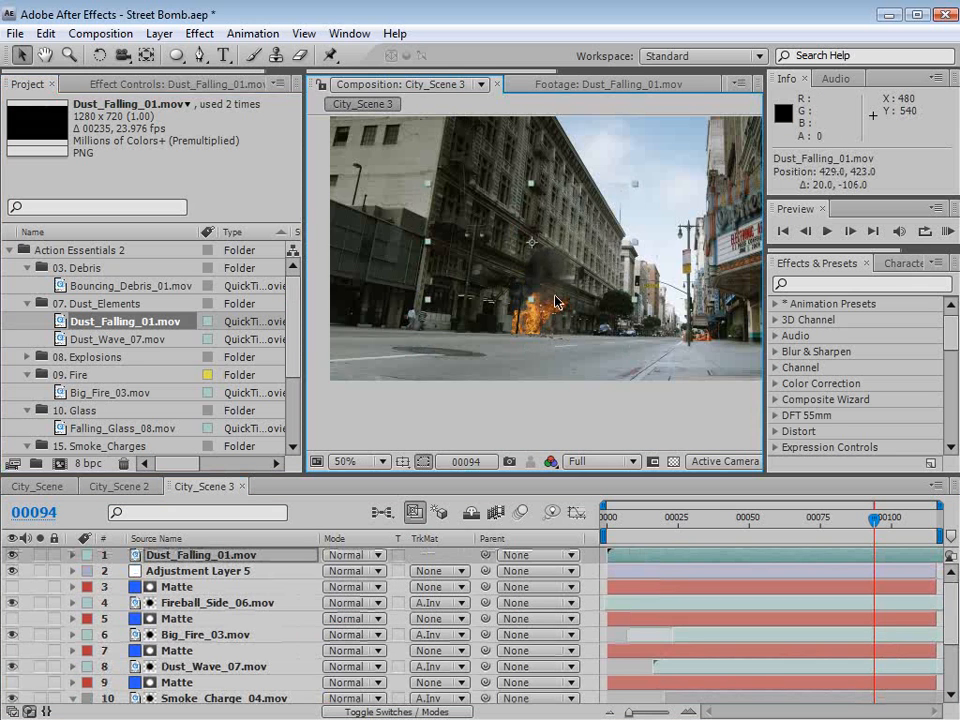
{"action": "scroll", "coordinate": [559, 285], "scroll_direction": "up", "scroll_amount": 1}
{"action": "left_click_drag", "start_coordinate": [564, 250], "coordinate": [628, 354]}
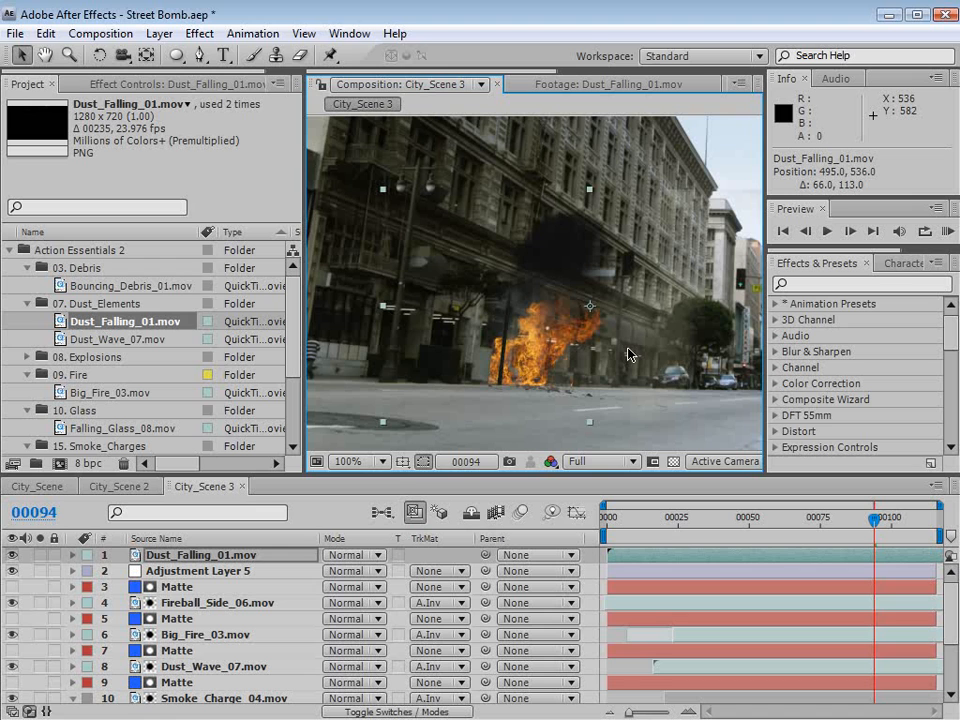
{"action": "left_click_drag", "start_coordinate": [558, 330], "coordinate": [457, 288]}
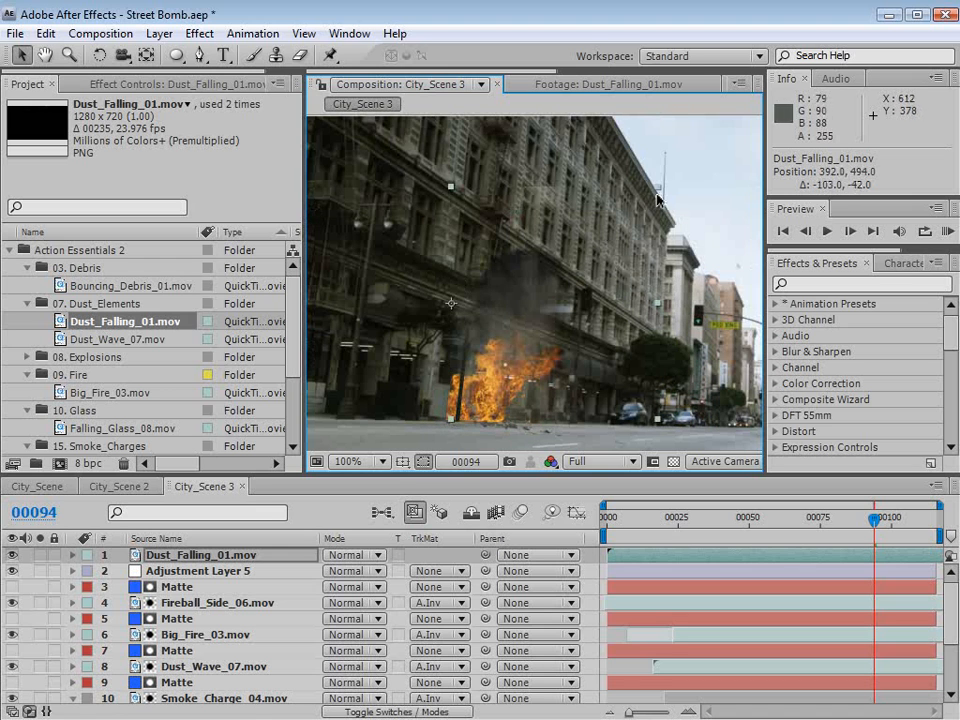
{"action": "left_click_drag", "start_coordinate": [659, 188], "coordinate": [515, 223]}
{"action": "scroll", "coordinate": [519, 222], "scroll_direction": "up", "scroll_amount": 1}
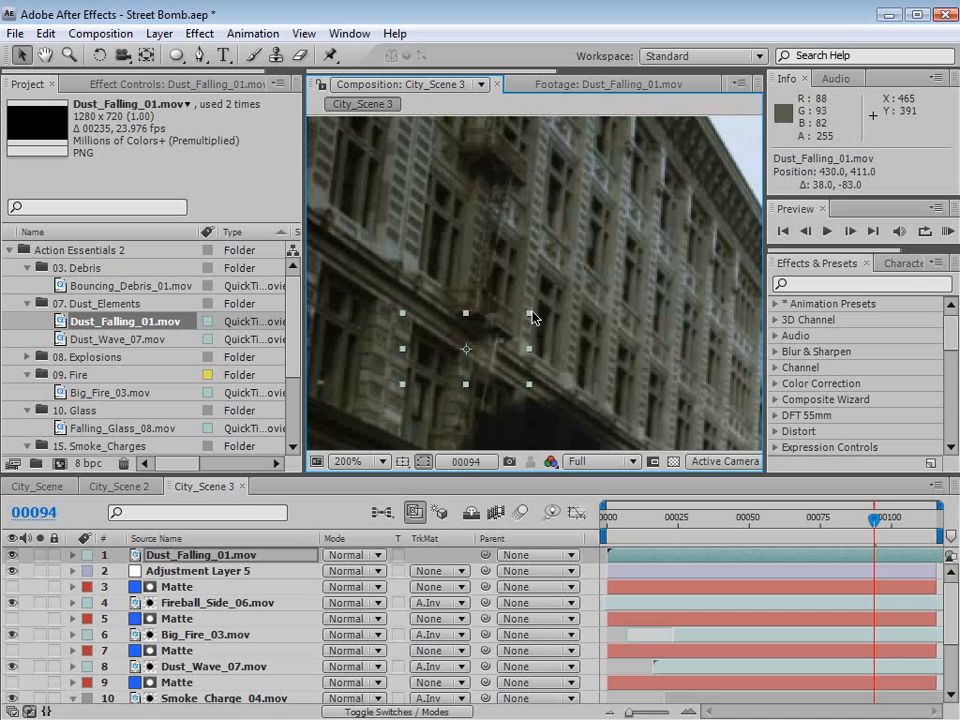
{"action": "left_click_drag", "start_coordinate": [531, 315], "coordinate": [552, 299]}
{"action": "mouse_move", "coordinate": [512, 342]}
{"action": "left_mouse_down"}
{"action": "mouse_move", "coordinate": [503, 333]}
{"action": "mouse_move", "coordinate": [508, 347]}
{"action": "left_mouse_up"}
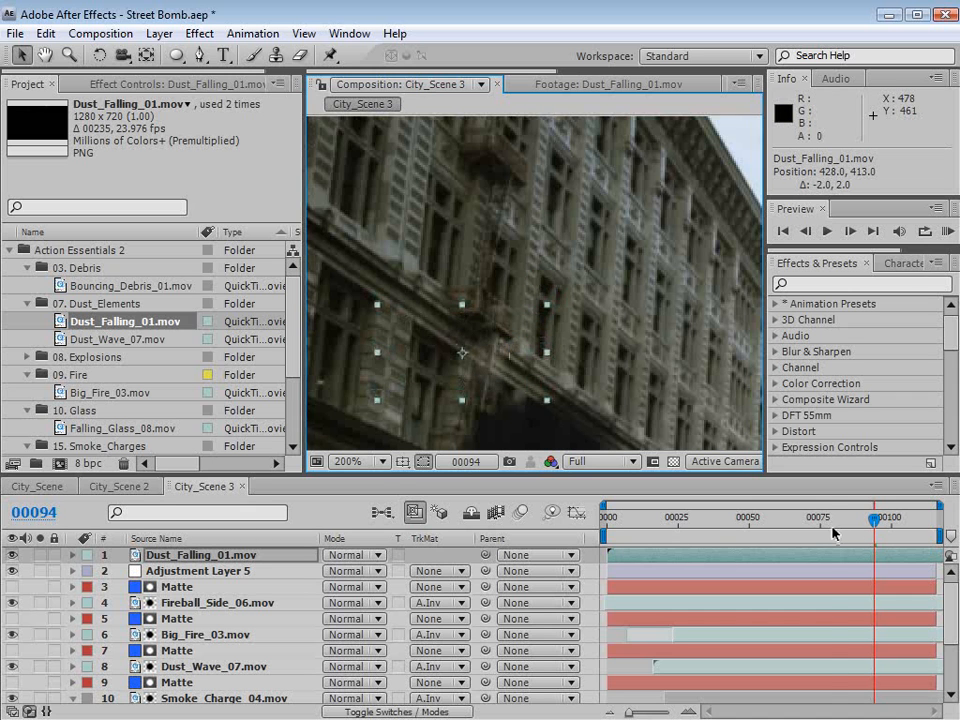
{"action": "left_click_drag", "start_coordinate": [835, 534], "coordinate": [755, 538]}
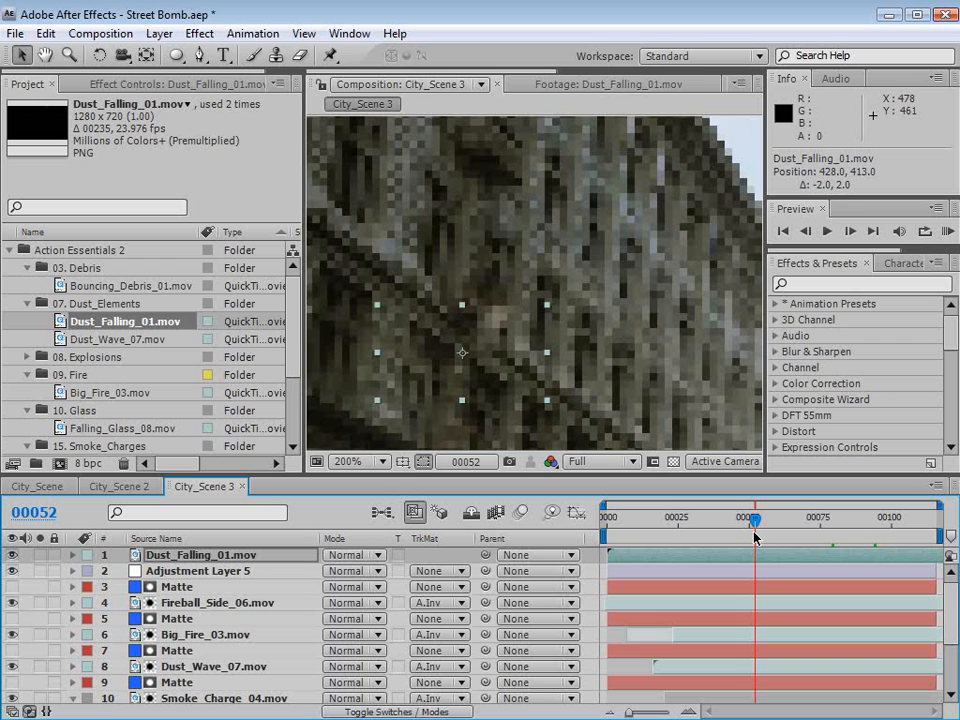
{"action": "left_click_drag", "start_coordinate": [493, 337], "coordinate": [496, 356]}
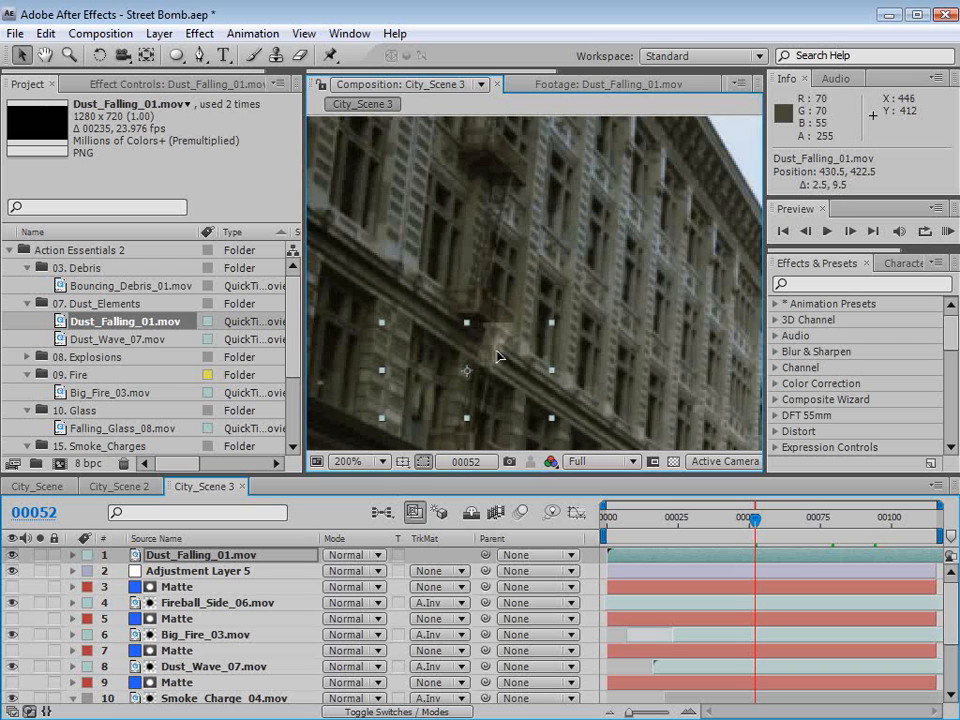
Draw a four-point mask around the dust in Dust_Falling_01.mov and slope its upper edge to follow the building ledge.
{"action": "left_click", "coordinate": [199, 55]}
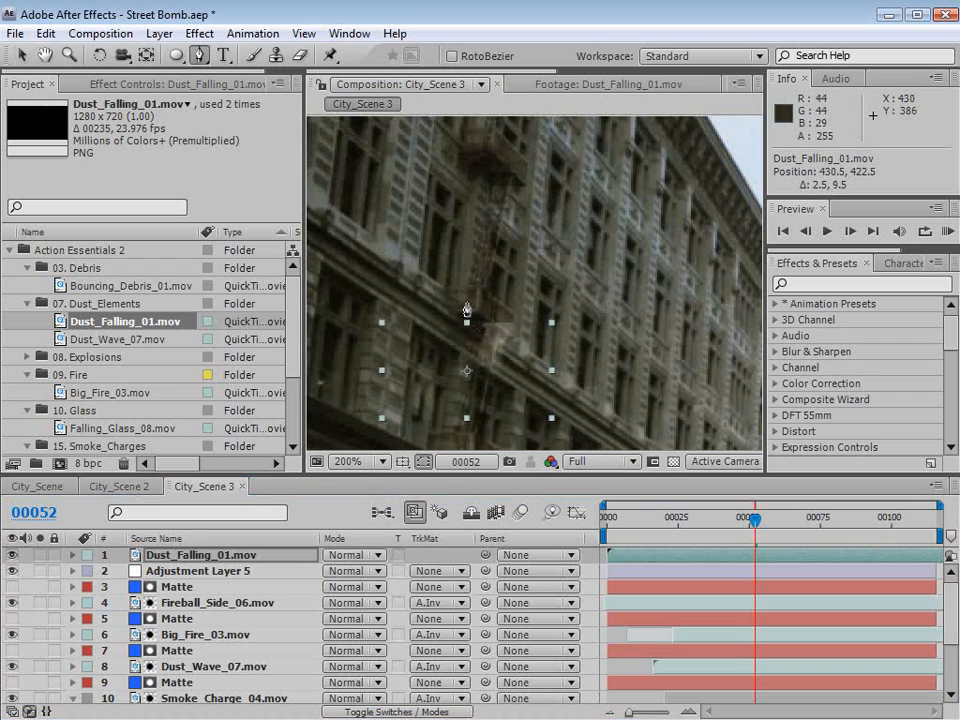
{"action": "left_click", "coordinate": [466, 290]}
{"action": "left_click", "coordinate": [459, 426]}
{"action": "left_click", "coordinate": [533, 436]}
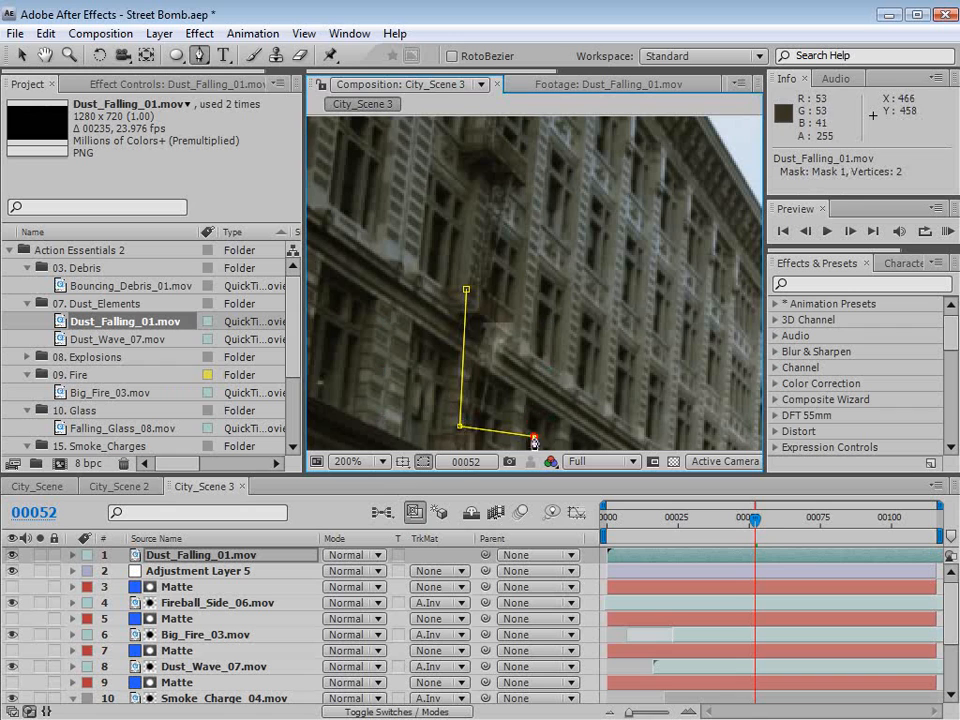
{"action": "left_click", "coordinate": [538, 303]}
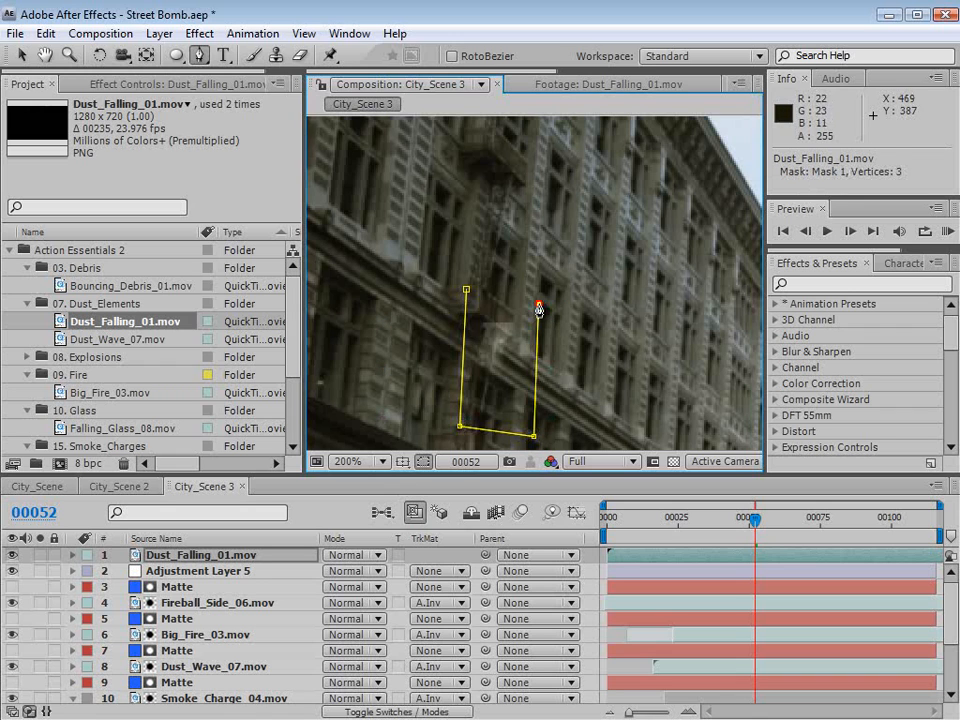
{"action": "left_click", "coordinate": [466, 292]}
{"action": "key", "text": "v"}
{"action": "left_click_drag", "start_coordinate": [538, 303], "coordinate": [517, 341]}
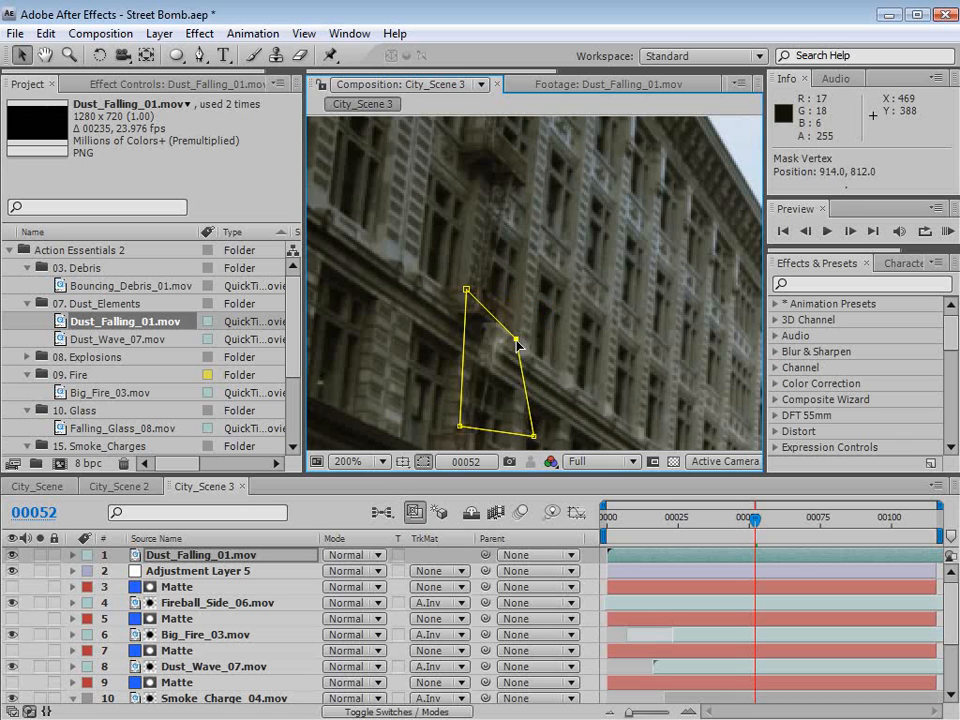
{"action": "left_click_drag", "start_coordinate": [466, 290], "coordinate": [463, 302]}
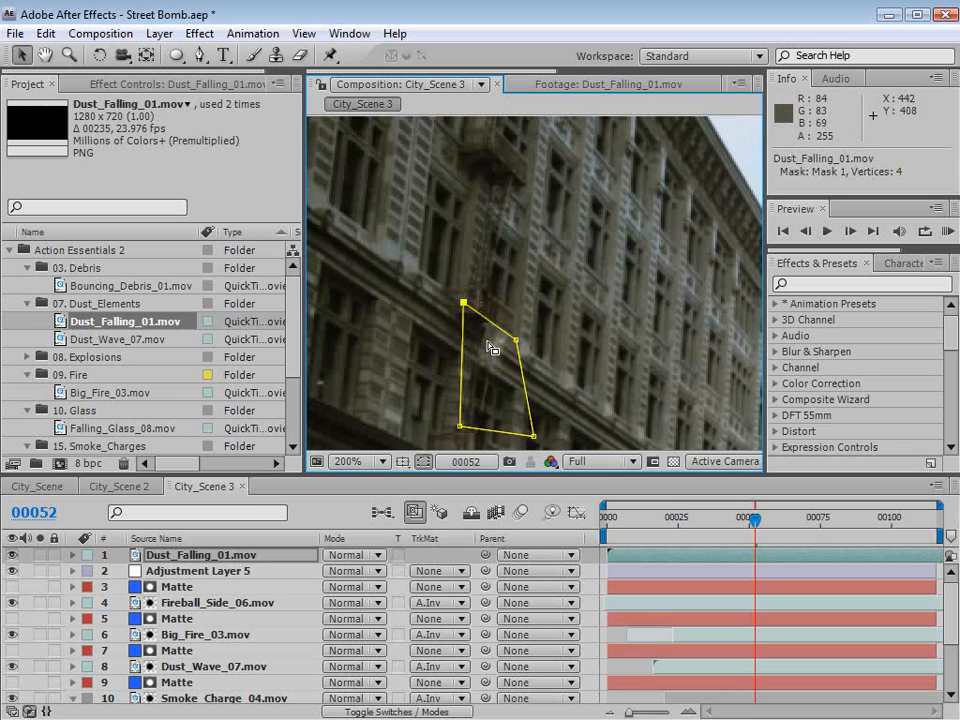
Fine-tune the masked Dust_Falling_01.mov to position 431.5, 421.0 at frame 56 and hide the mask outline.
{"action": "left_click_drag", "start_coordinate": [494, 357], "coordinate": [495, 353]}
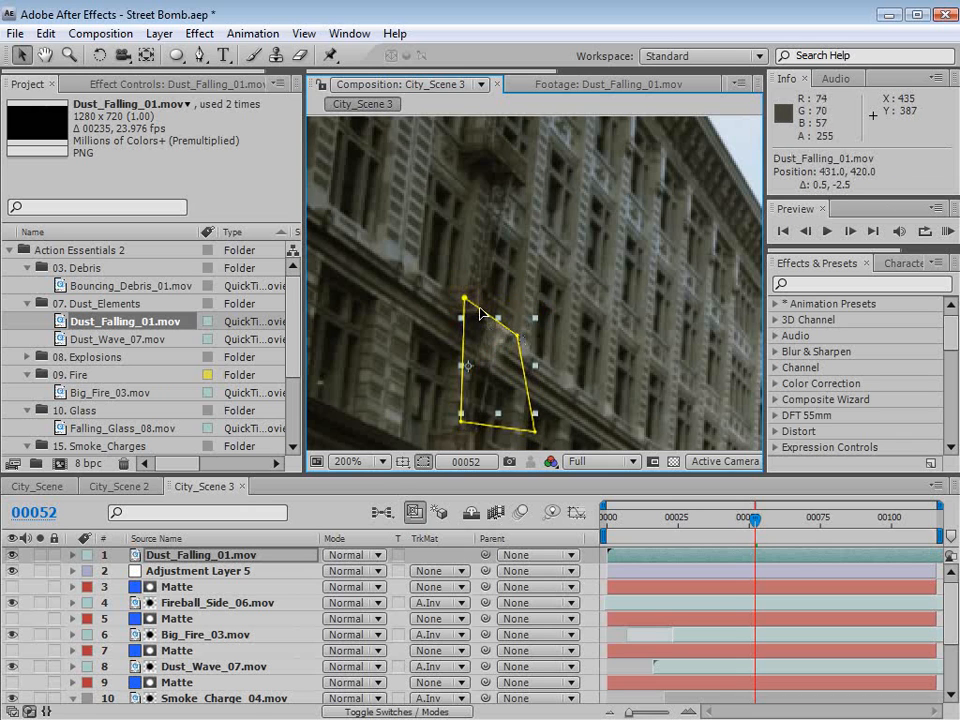
{"action": "key", "text": "ctrl+z"}
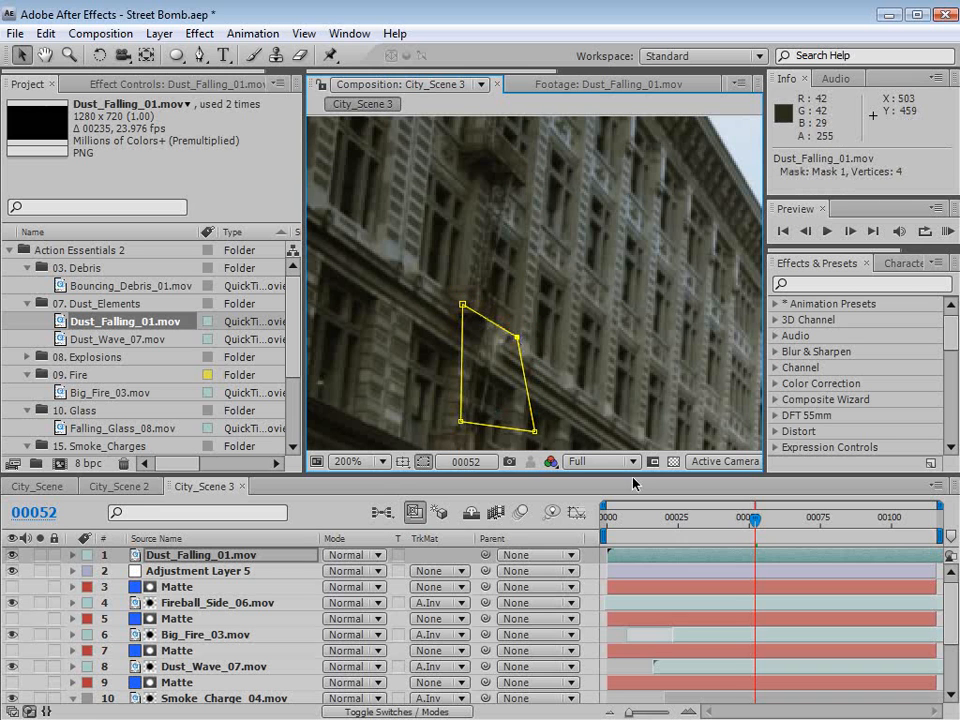
{"action": "left_click", "coordinate": [690, 572]}
{"action": "mouse_move", "coordinate": [755, 519]}
{"action": "left_mouse_down"}
{"action": "mouse_move", "coordinate": [704, 519]}
{"action": "mouse_move", "coordinate": [767, 522]}
{"action": "left_mouse_up"}
{"action": "left_click_drag", "start_coordinate": [492, 363], "coordinate": [521, 379]}
{"action": "left_click", "coordinate": [424, 462]}
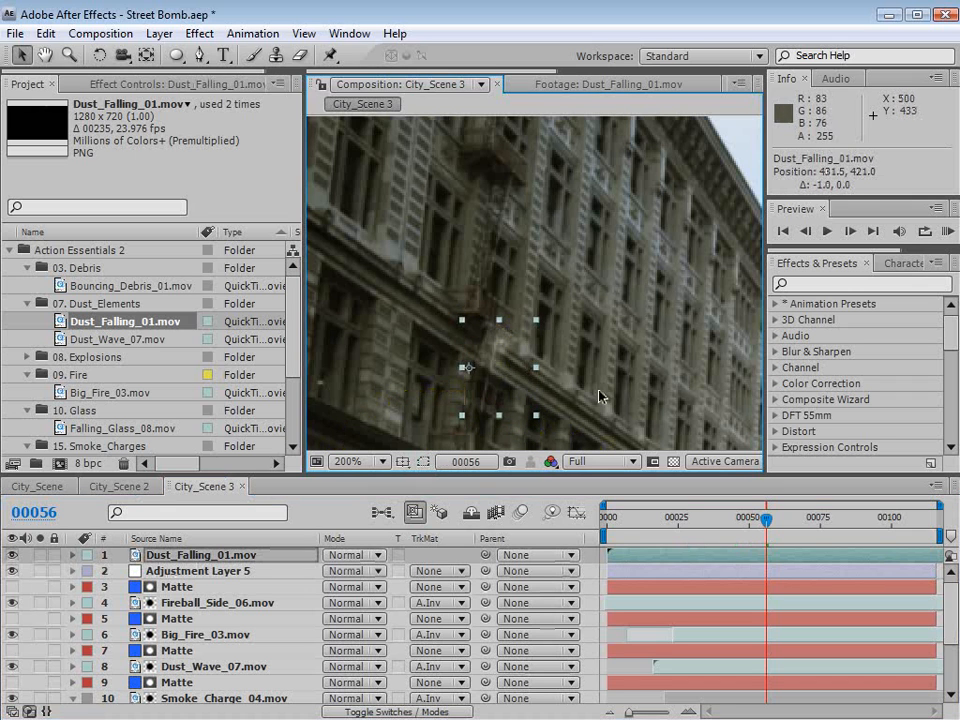
Delay the start of Dust_Falling_01.mov to about frame 11 and review the falling dust up to frame 89.
{"action": "key", "text": "comma"}
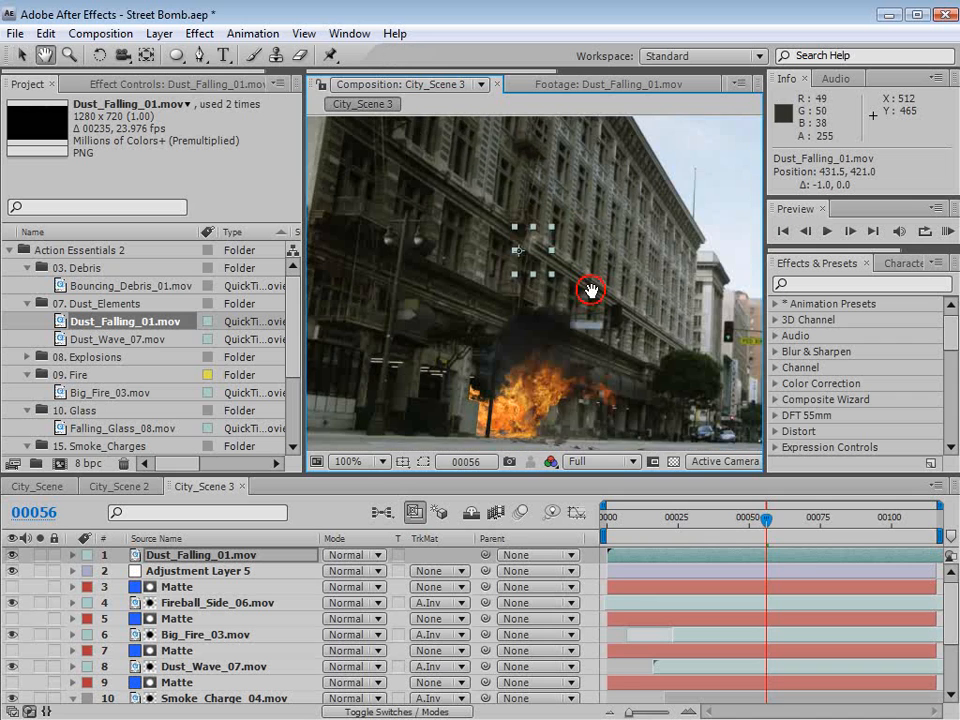
{"action": "left_click_drag", "start_coordinate": [609, 517], "coordinate": [805, 535]}
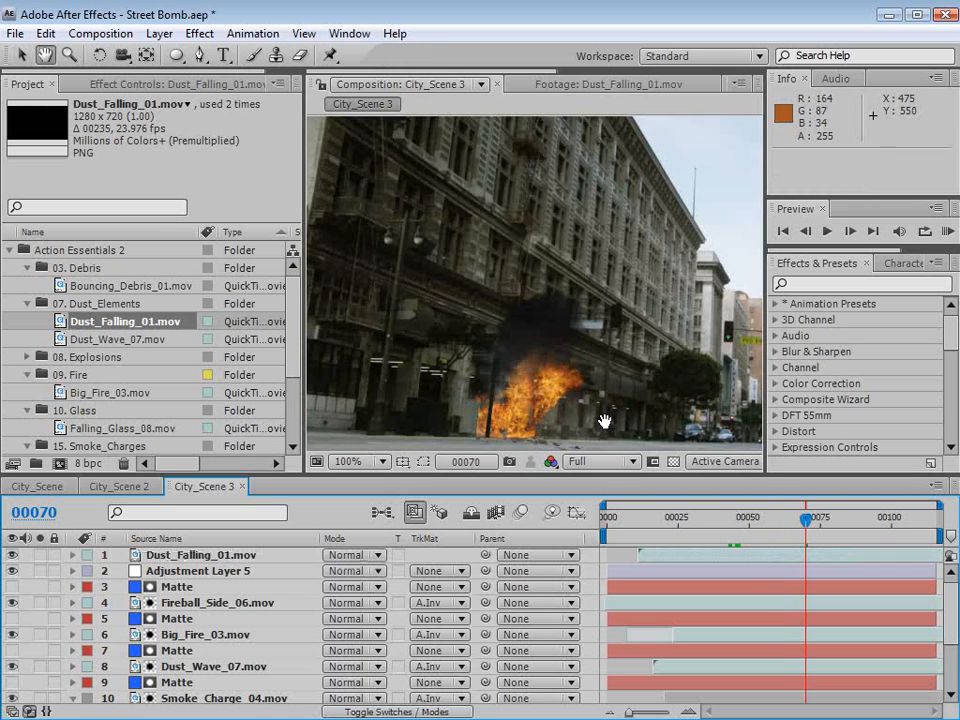
{"action": "left_click_drag", "start_coordinate": [805, 535], "coordinate": [861, 535]}
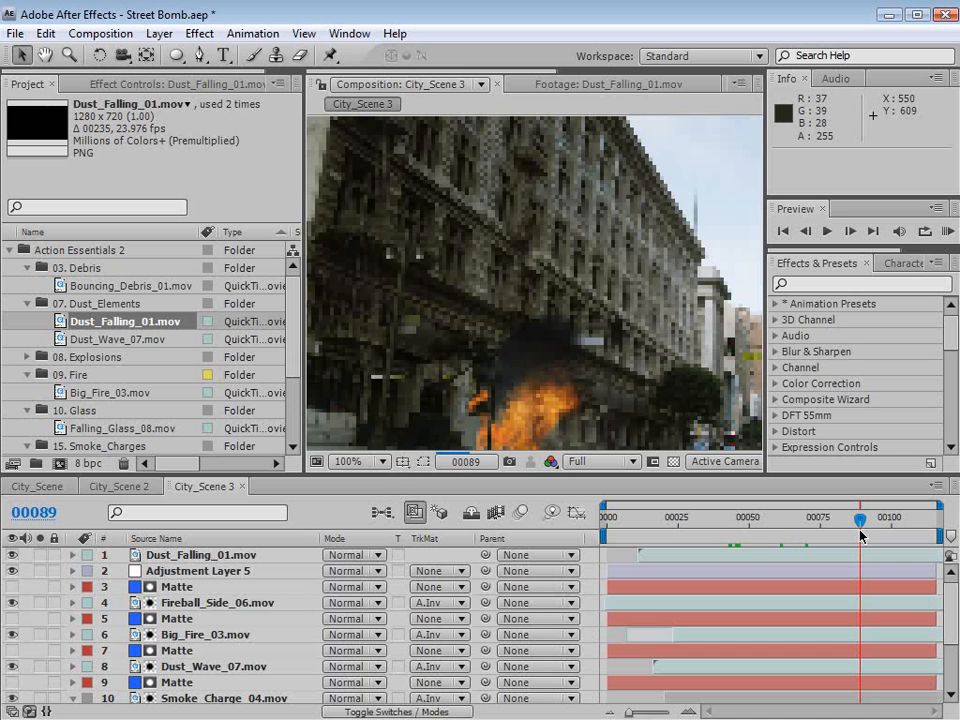
Move Dust_Falling_01.mov to position 423.5, 413.5 at frame 89 and check its placement in the whole frame.
{"action": "left_click", "coordinate": [866, 555]}
{"action": "scroll", "coordinate": [558, 294], "scroll_direction": "up", "scroll_amount": 1}
{"action": "left_click_drag", "start_coordinate": [558, 294], "coordinate": [542, 279]}
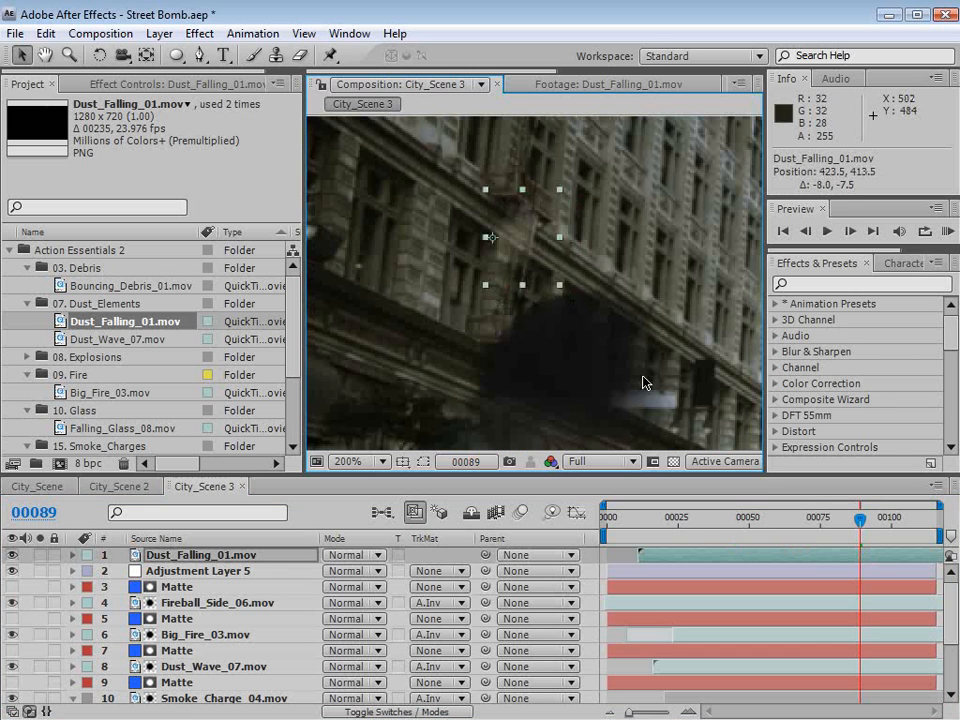
{"action": "scroll", "coordinate": [642, 375], "scroll_direction": "down", "scroll_amount": 1}
{"action": "key", "text": "grave"}
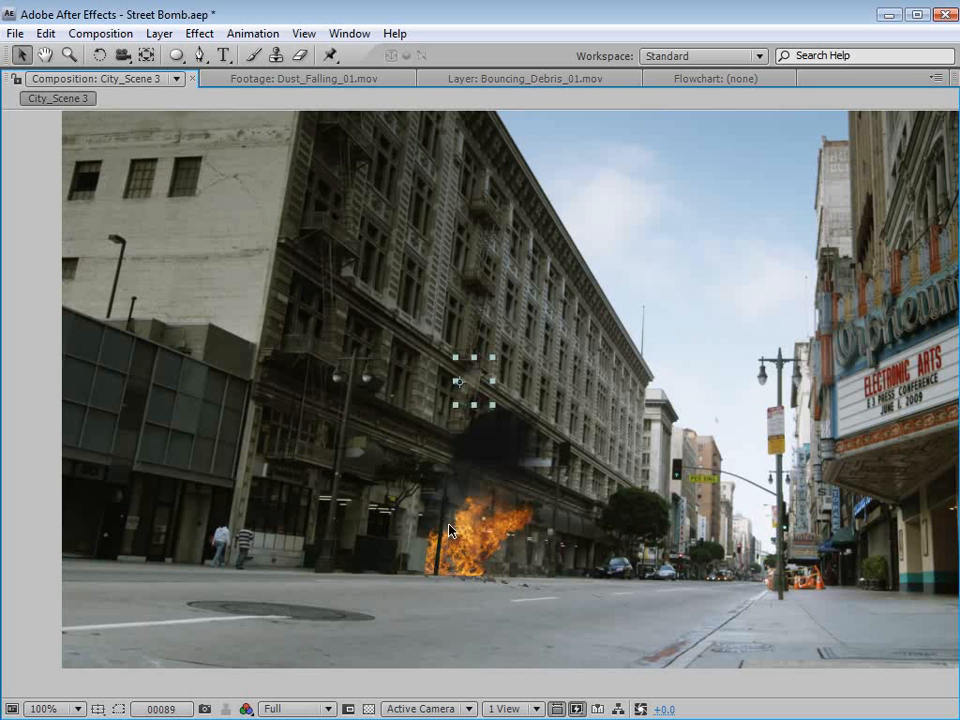
{"action": "key", "text": "grave"}
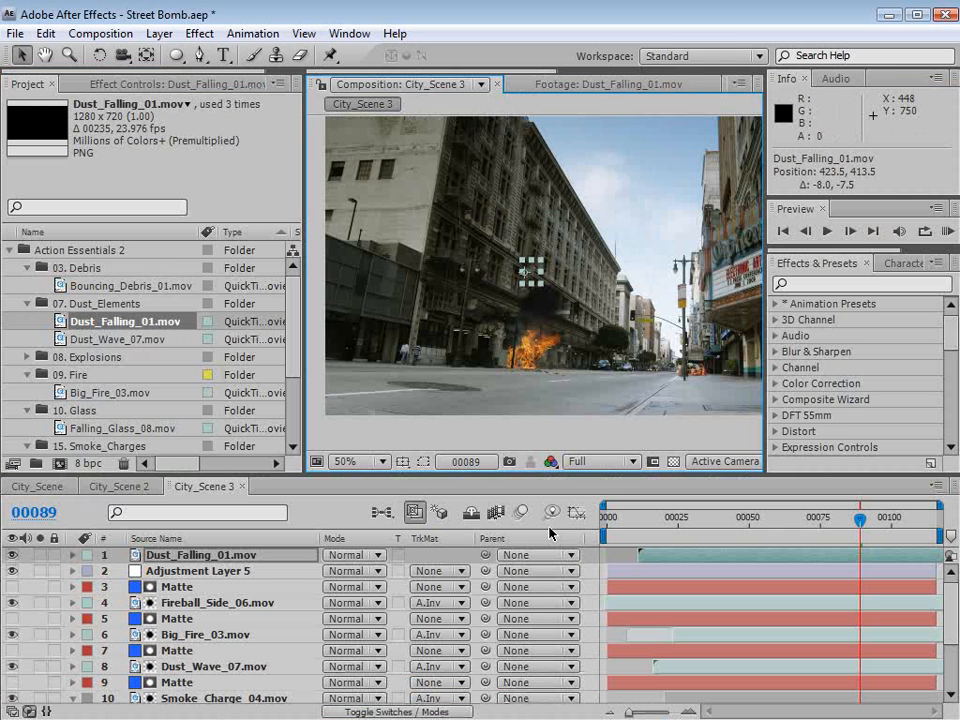
{"action": "left_click", "coordinate": [549, 532]}
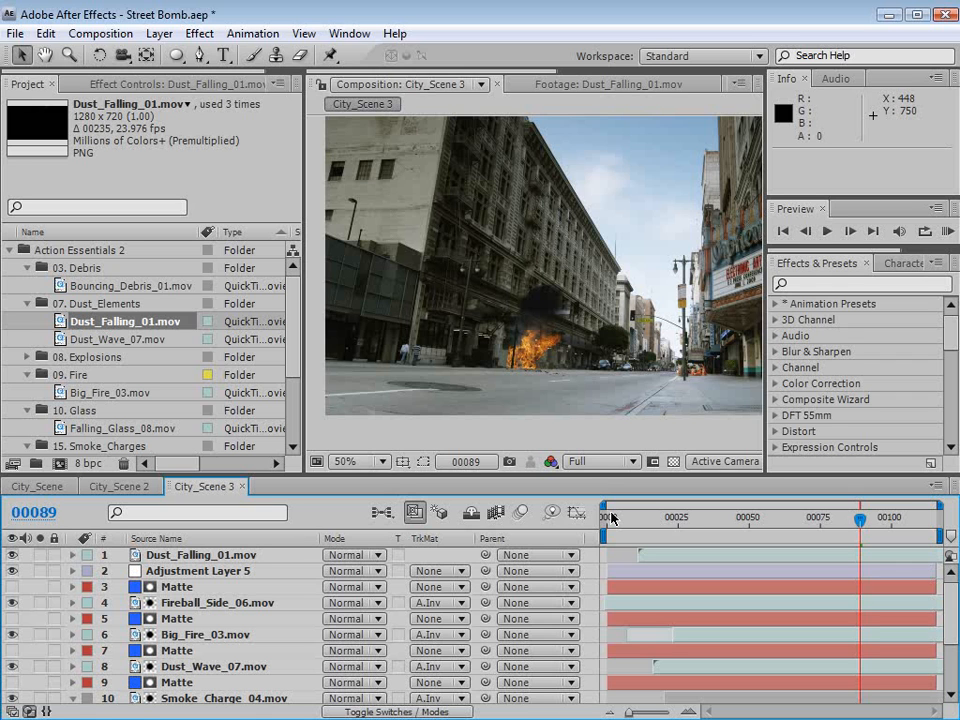
Examine the explosion's orange light on the building in City_Scene 2 between frames 23 and 33.
{"action": "left_click", "coordinate": [119, 486]}
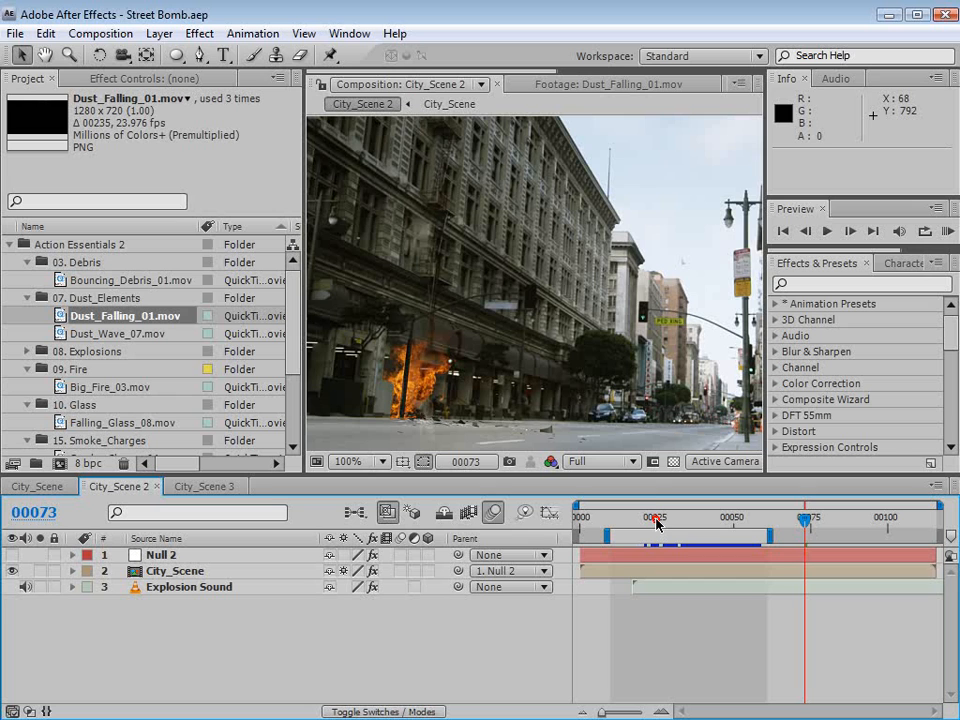
{"action": "mouse_move", "coordinate": [657, 522]}
{"action": "left_mouse_down"}
{"action": "mouse_move", "coordinate": [630, 523]}
{"action": "mouse_move", "coordinate": [651, 522]}
{"action": "left_mouse_up"}
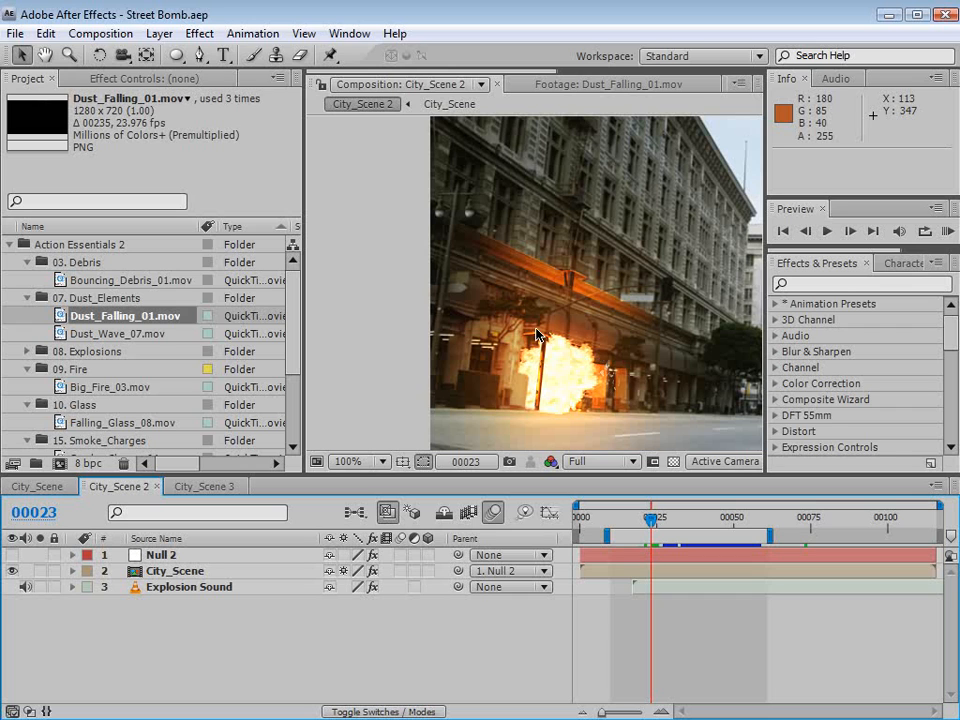
{"action": "left_click", "coordinate": [663, 520]}
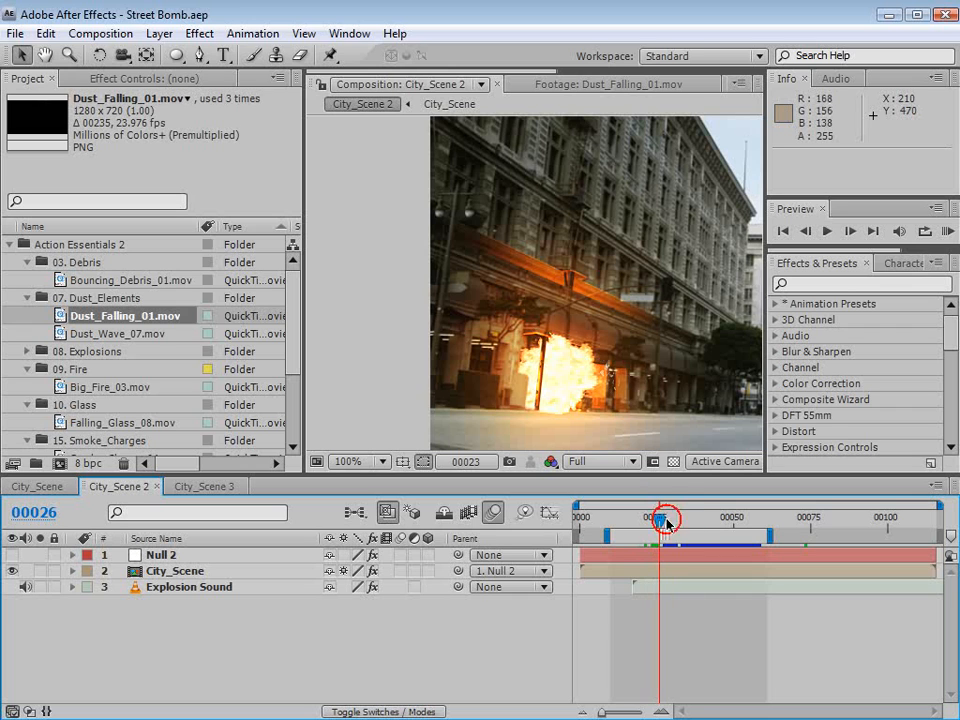
{"action": "left_click_drag", "start_coordinate": [667, 523], "coordinate": [683, 525]}
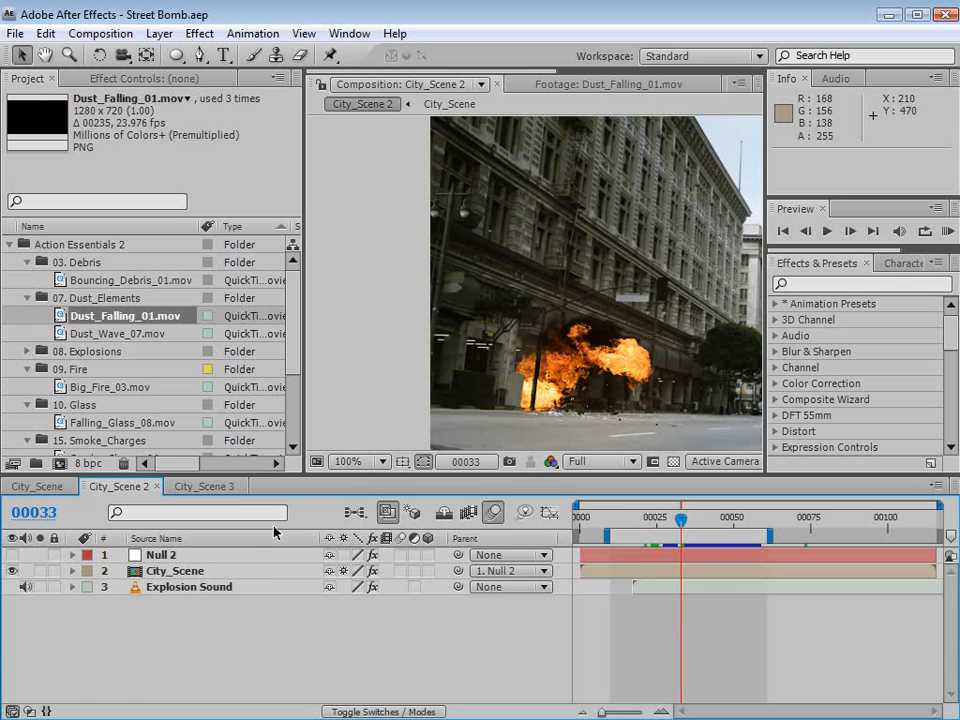
Create an orange 1280 x 720 solid named Light as the top layer of City_Scene 3.
{"action": "left_click", "coordinate": [196, 487]}
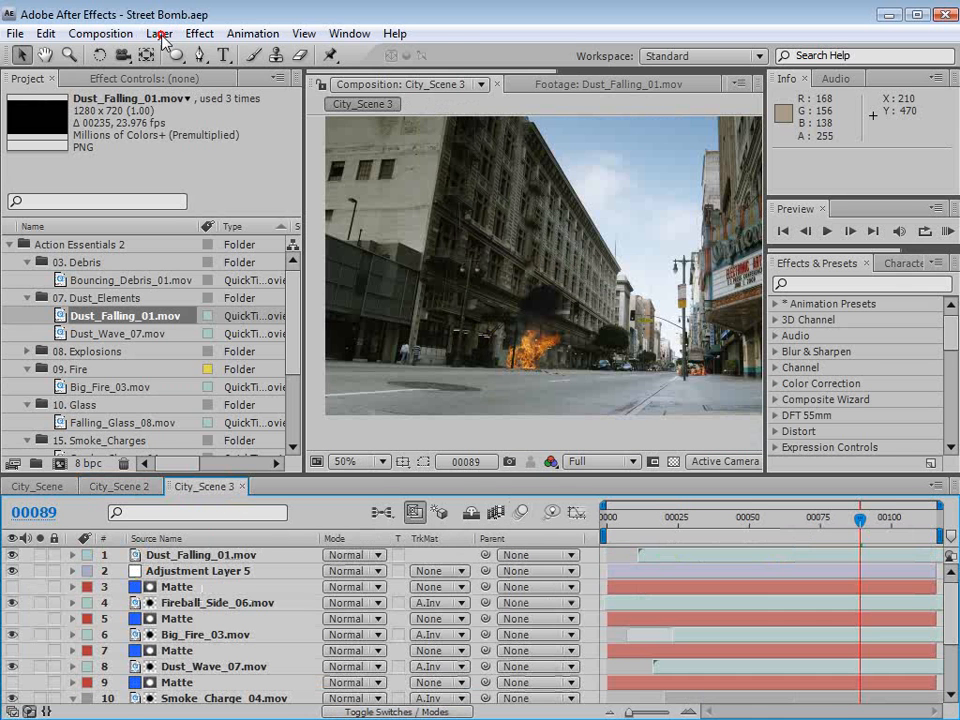
{"action": "left_click", "coordinate": [160, 34]}
{"action": "mouse_move", "coordinate": [169, 58]}
{"action": "left_click", "coordinate": [540, 80]}
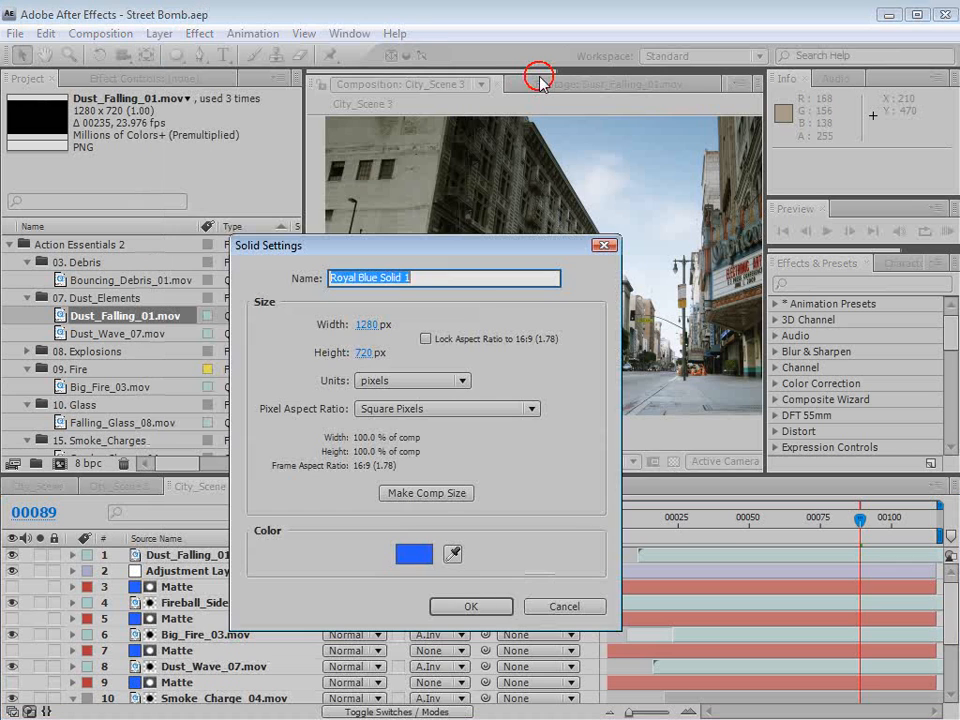
{"action": "left_click", "coordinate": [414, 554]}
{"action": "left_click", "coordinate": [556, 624]}
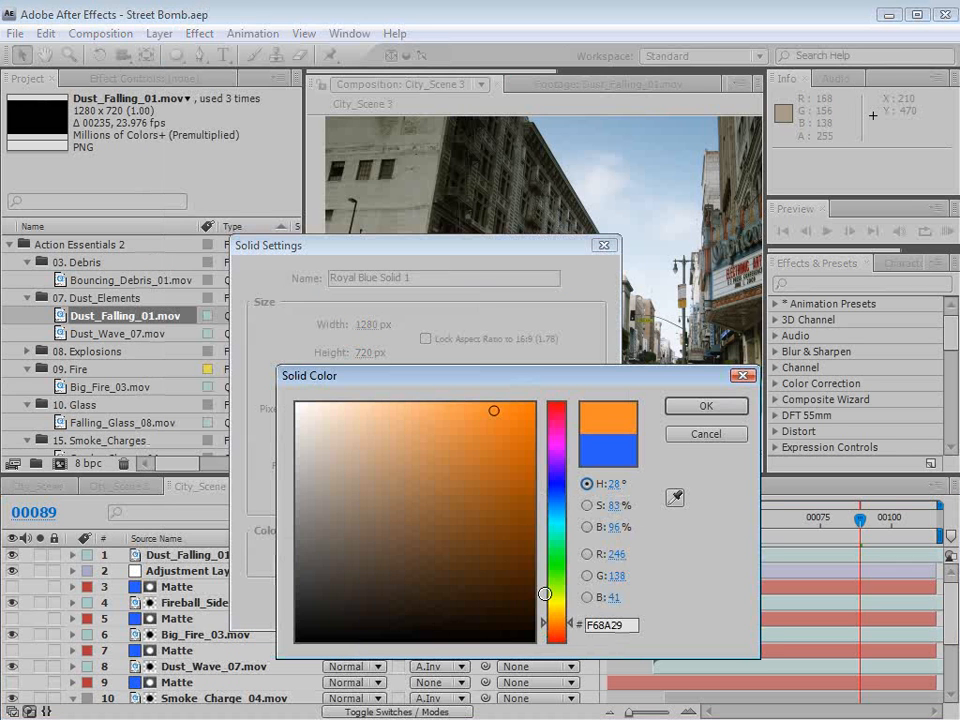
{"action": "left_click", "coordinate": [710, 410]}
{"action": "left_click", "coordinate": [255, 275]}
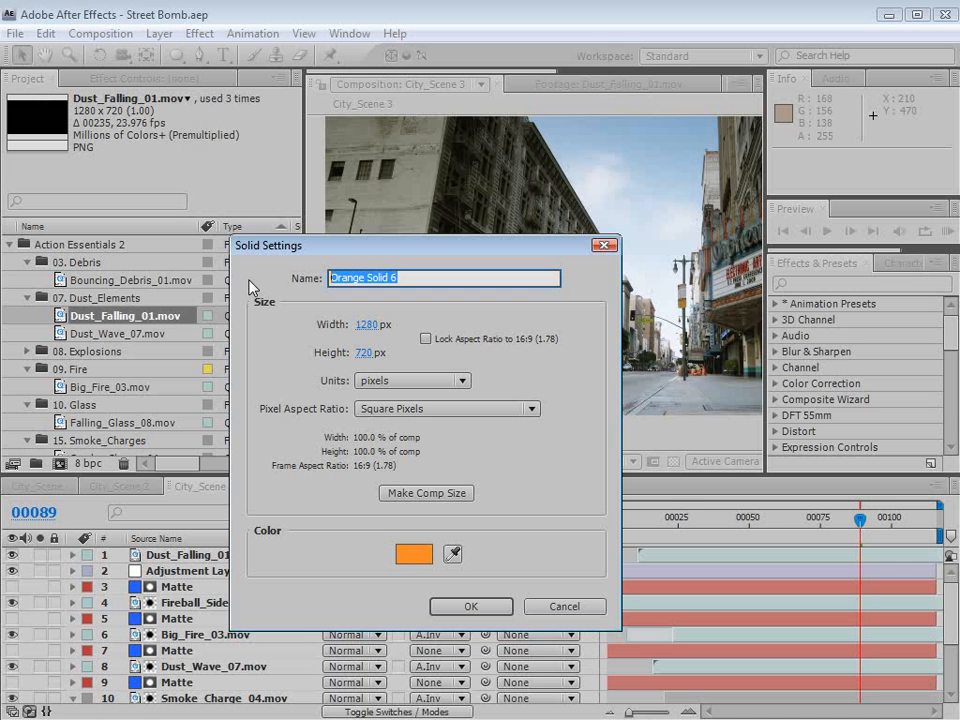
{"action": "type", "text": "Light"}
{"action": "left_click", "coordinate": [467, 606]}
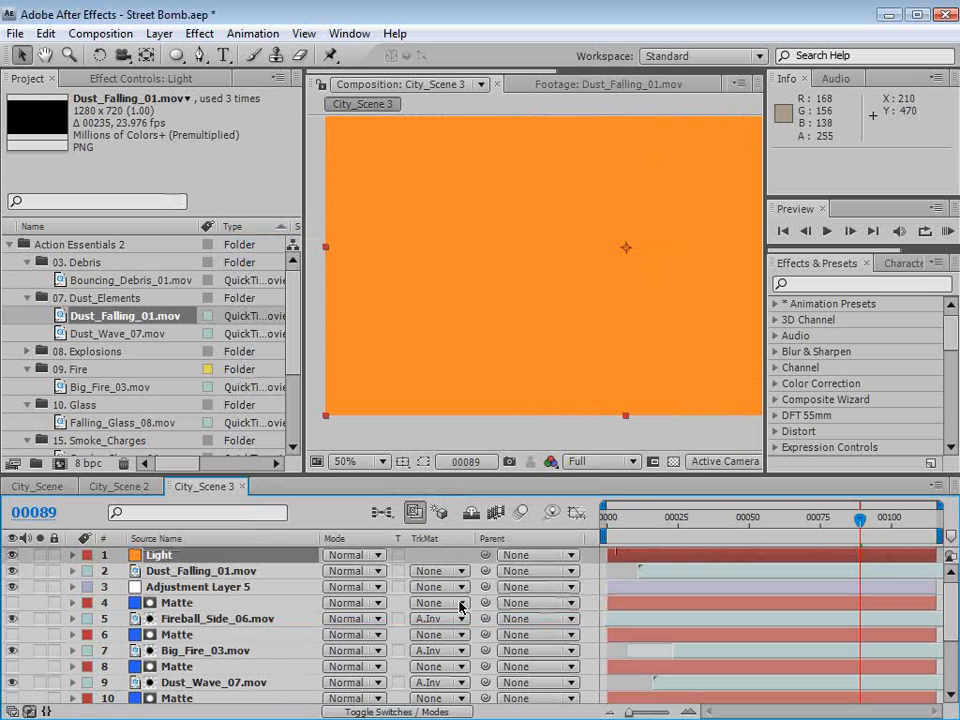
Hide the Light layer and solo City_Scene.mov to see the building without the explosion elements.
{"action": "left_click", "coordinate": [13, 554]}
{"action": "scroll", "coordinate": [60, 600], "scroll_direction": "down", "scroll_amount": 3}
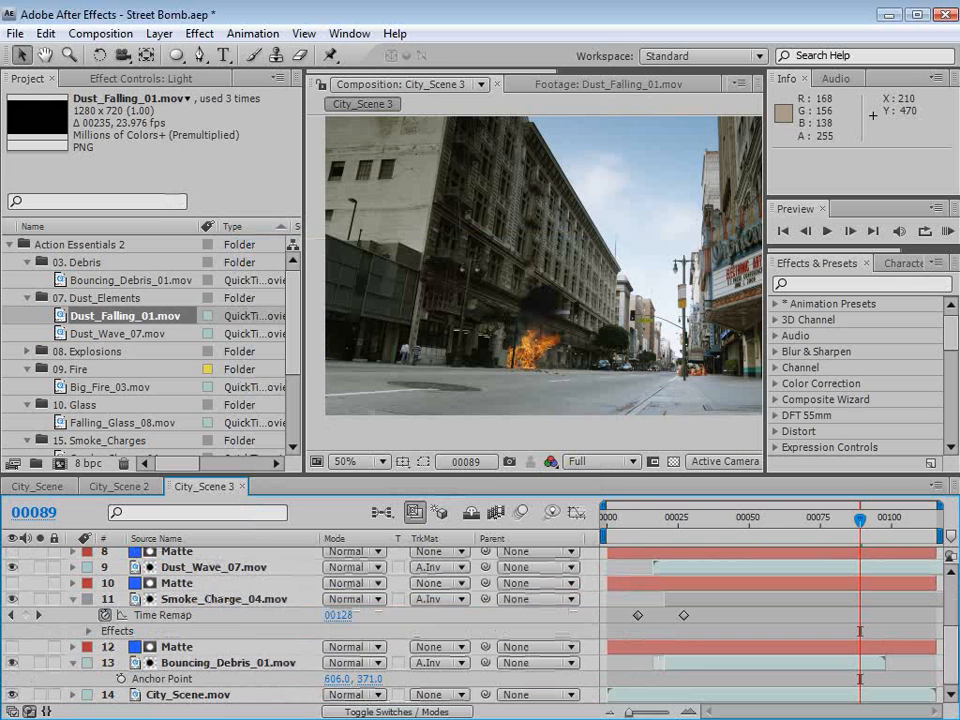
{"action": "left_click", "coordinate": [41, 695]}
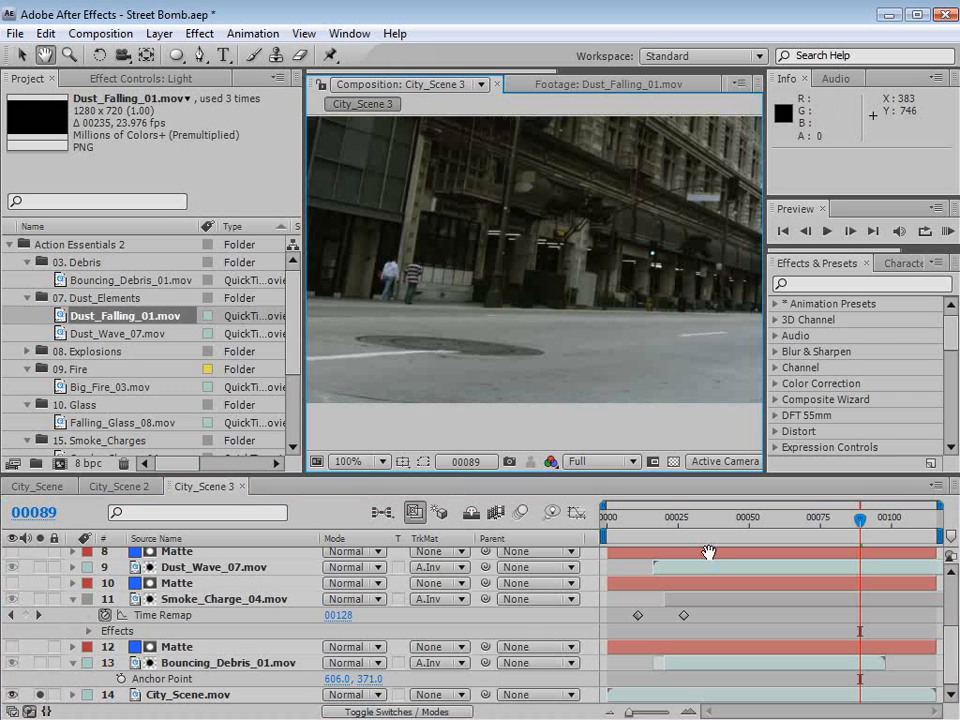
{"action": "left_click_drag", "start_coordinate": [950, 657], "coordinate": [950, 600]}
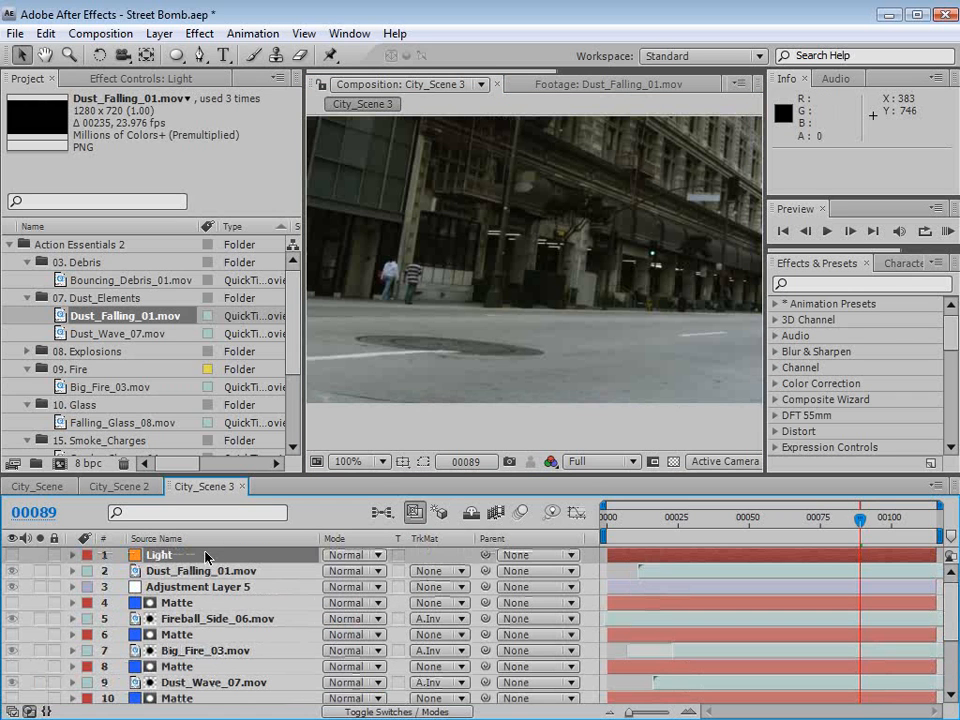
Draw a closed Pen mask on the Light layer around the dark underside of the building's long ledge, following the fire-escape notch.
{"action": "left_click", "coordinate": [155, 554]}
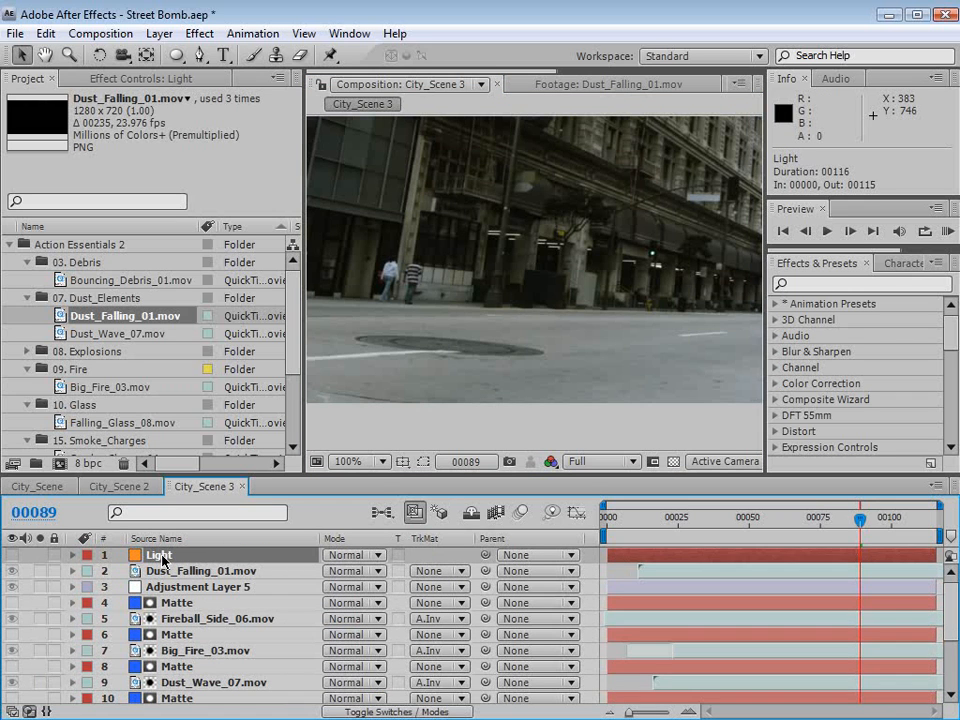
{"action": "key", "text": "h"}
{"action": "left_click_drag", "start_coordinate": [629, 283], "coordinate": [551, 368]}
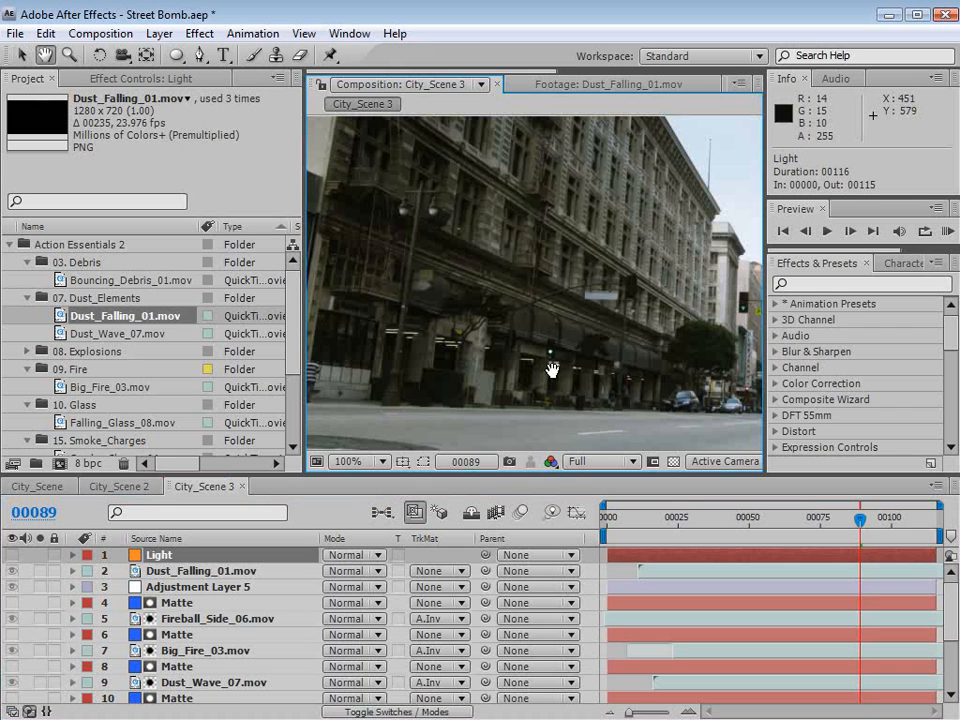
{"action": "key", "text": "g"}
{"action": "key", "text": "grave"}
{"action": "key", "text": "period"}
{"action": "key", "text": "space"}
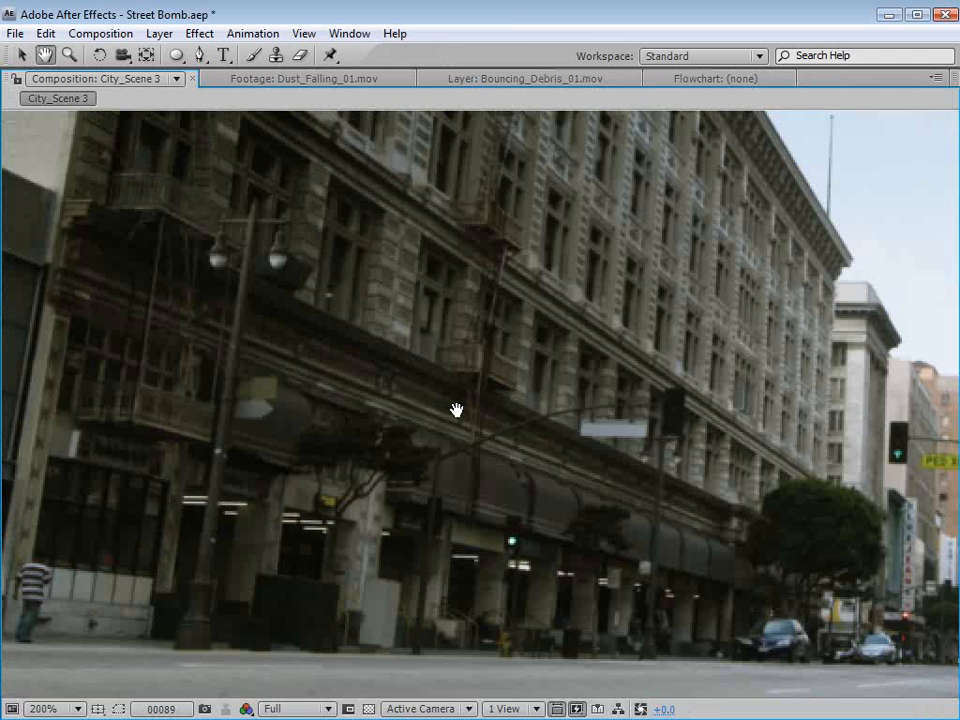
{"action": "left_click_drag", "start_coordinate": [456, 409], "coordinate": [485, 430]}
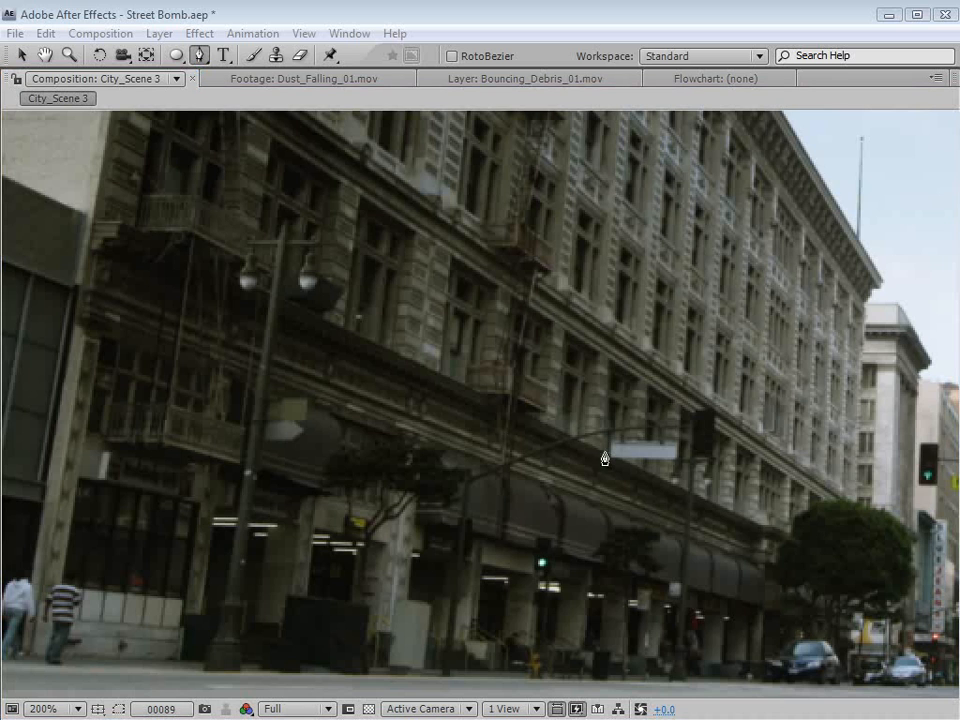
{"action": "left_click", "coordinate": [564, 275]}
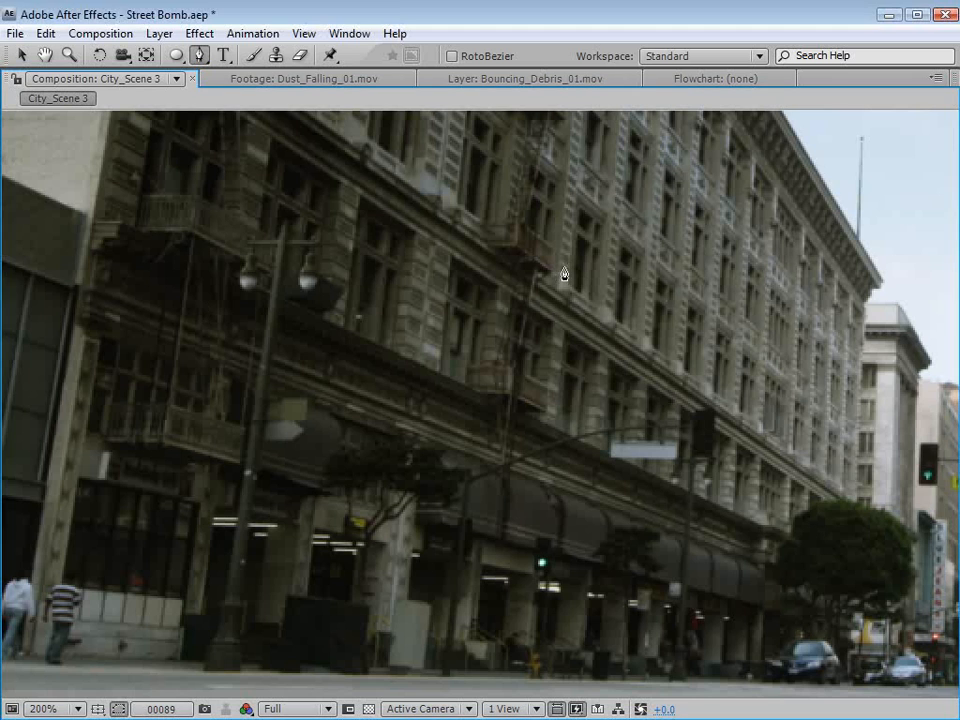
{"action": "left_click", "coordinate": [277, 297]}
{"action": "left_click", "coordinate": [477, 393]}
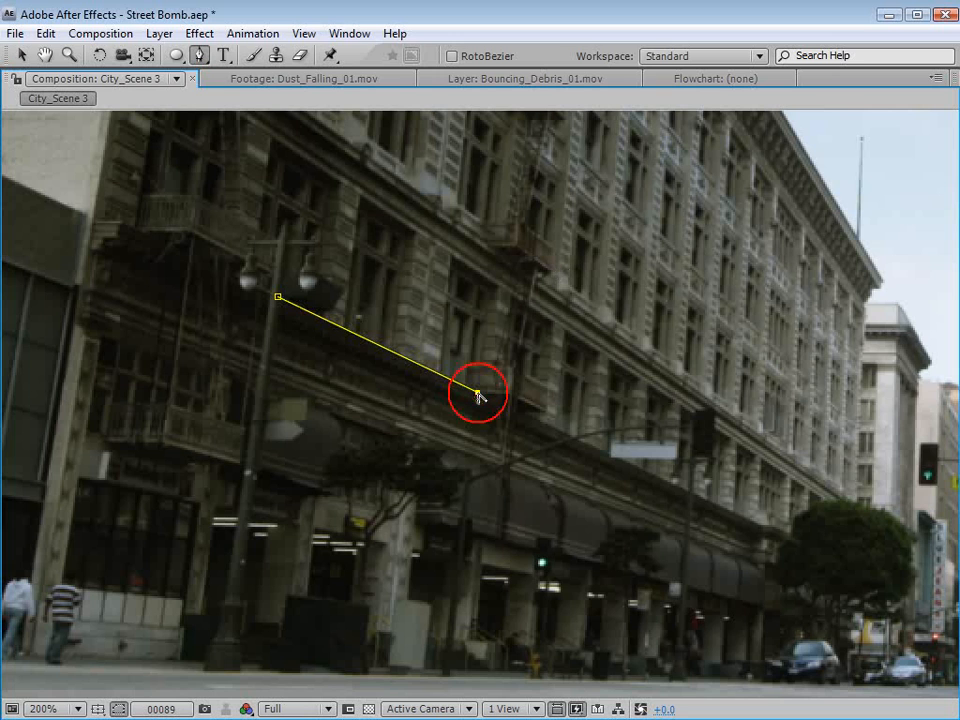
{"action": "left_click", "coordinate": [540, 411]}
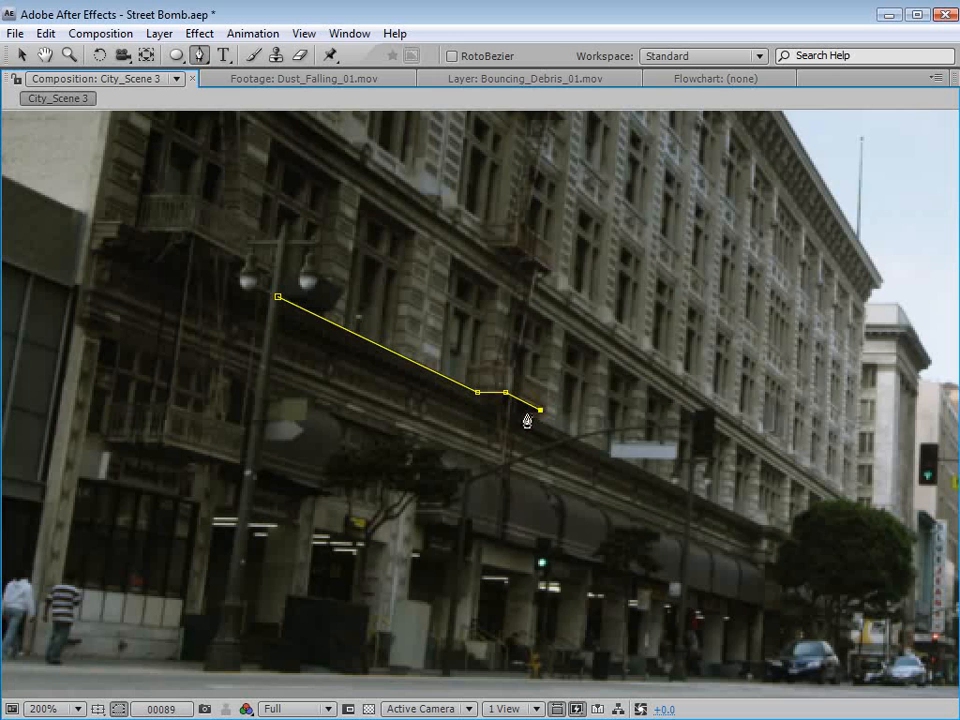
{"action": "left_click", "coordinate": [759, 527]}
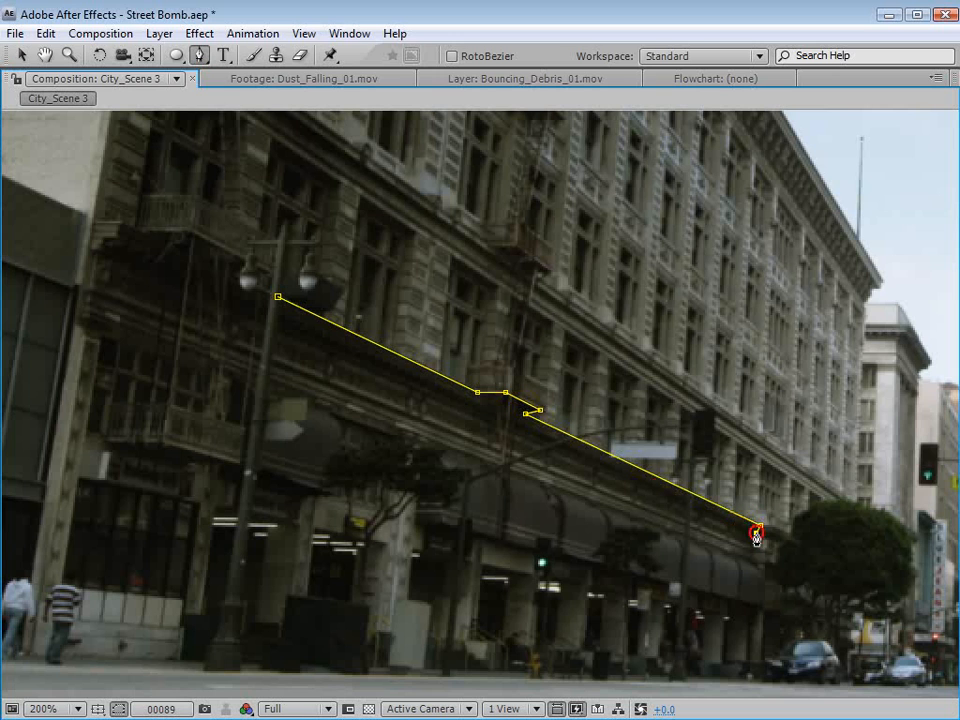
{"action": "left_click", "coordinate": [560, 456]}
{"action": "left_click", "coordinate": [436, 398]}
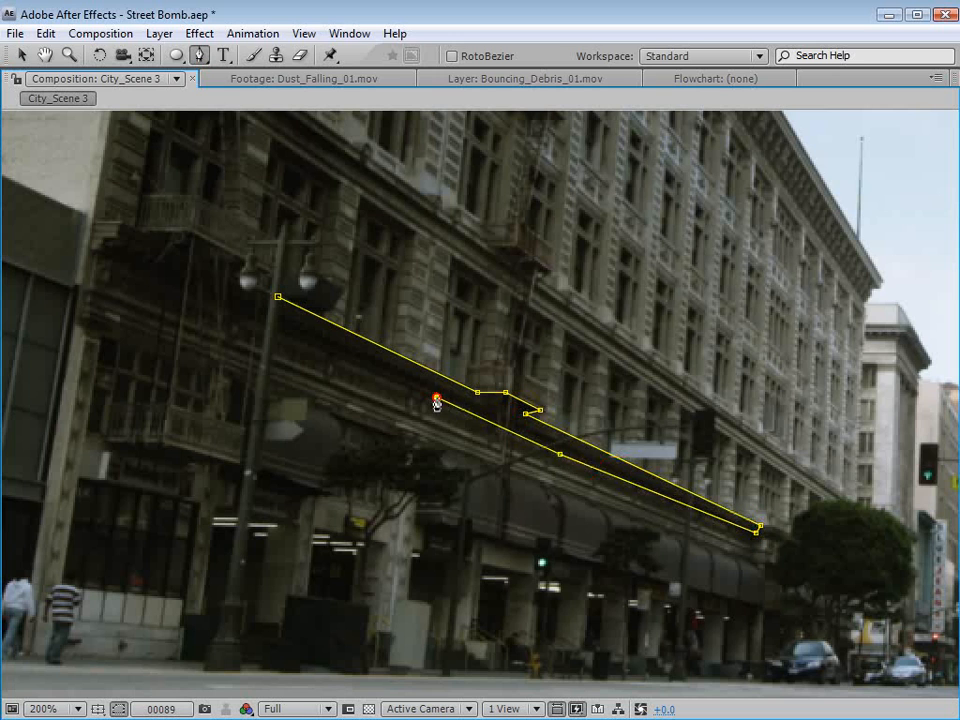
{"action": "left_click", "coordinate": [278, 335]}
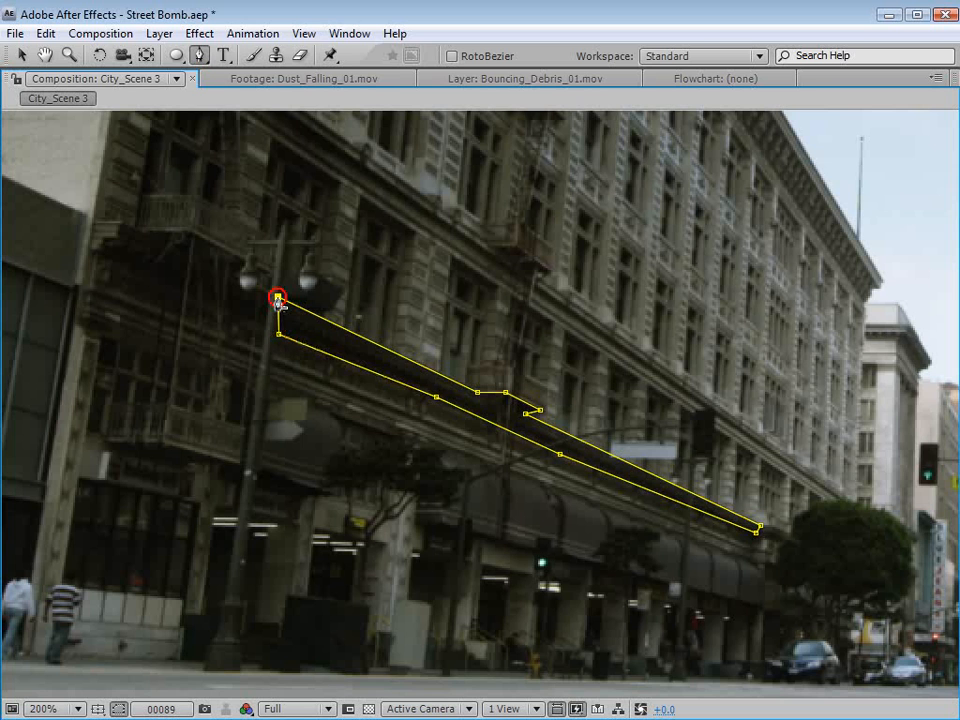
Add a closed mask to the Light layer around the storefront pillar just left of the green traffic light.
{"action": "scroll", "coordinate": [525, 546], "scroll_direction": "down", "scroll_amount": 2}
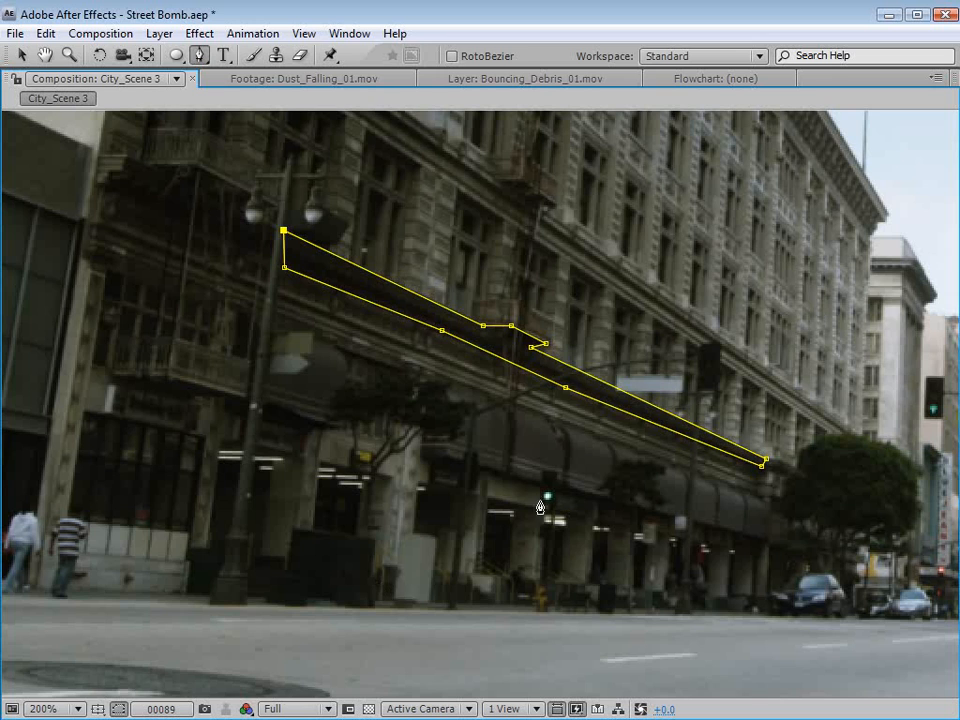
{"action": "scroll", "coordinate": [540, 507], "scroll_direction": "down", "scroll_amount": 3}
{"action": "scroll", "coordinate": [525, 448], "scroll_direction": "up", "scroll_amount": 2}
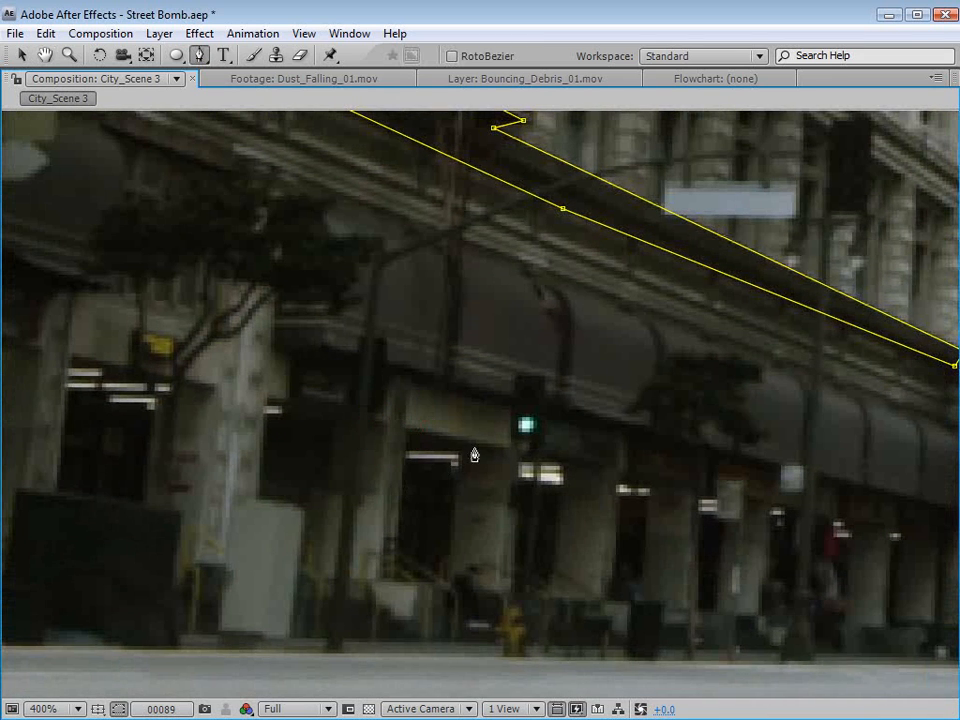
{"action": "left_click", "coordinate": [456, 449]}
{"action": "left_click", "coordinate": [503, 449]}
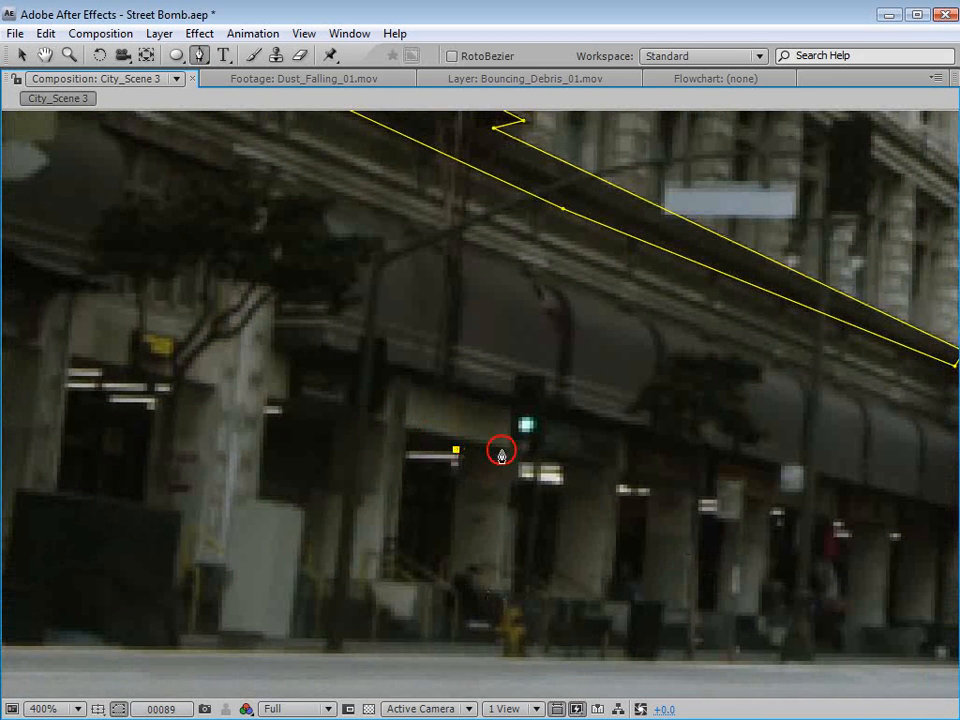
{"action": "left_click", "coordinate": [497, 641]}
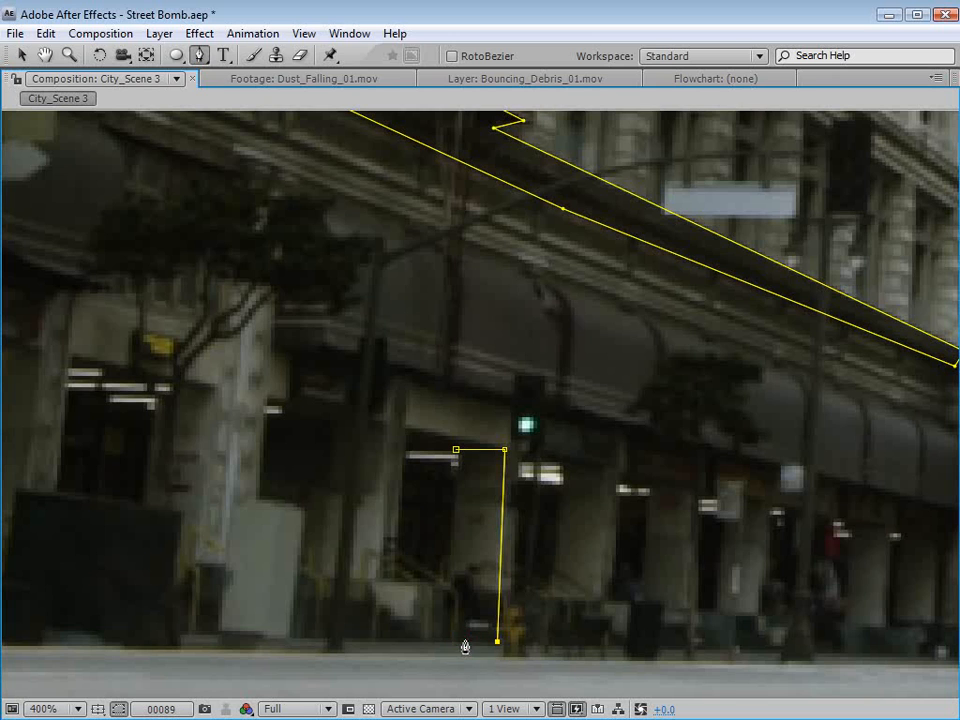
{"action": "left_click", "coordinate": [464, 640]}
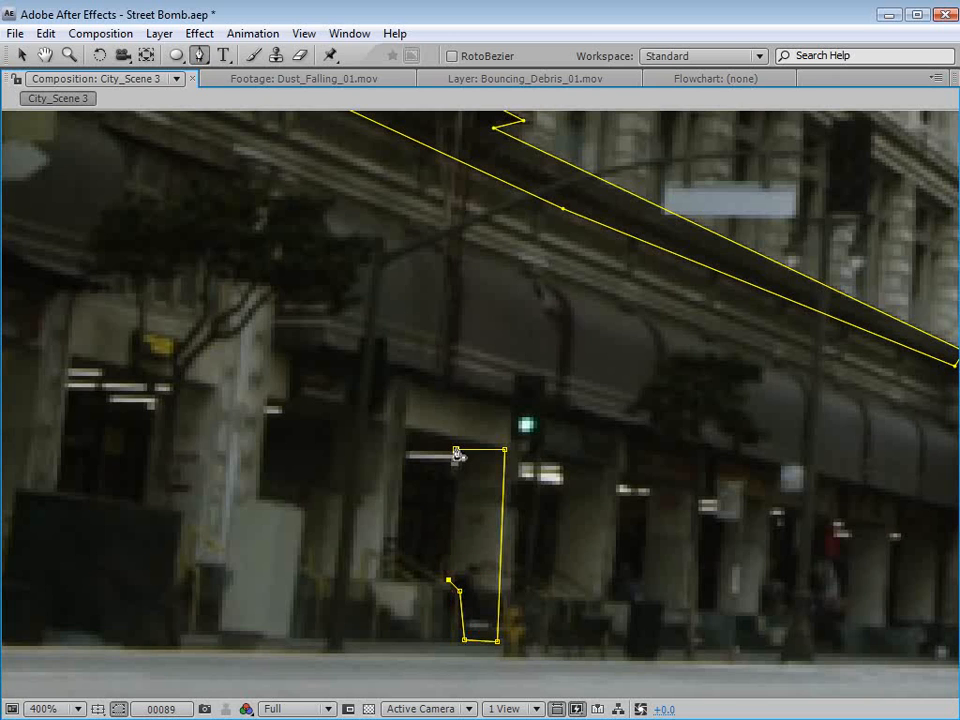
{"action": "left_click", "coordinate": [456, 450]}
Mask the second storefront pillar, just right of the green traffic light, with a four-point shape.
{"action": "left_click", "coordinate": [560, 463]}
{"action": "left_click", "coordinate": [606, 469]}
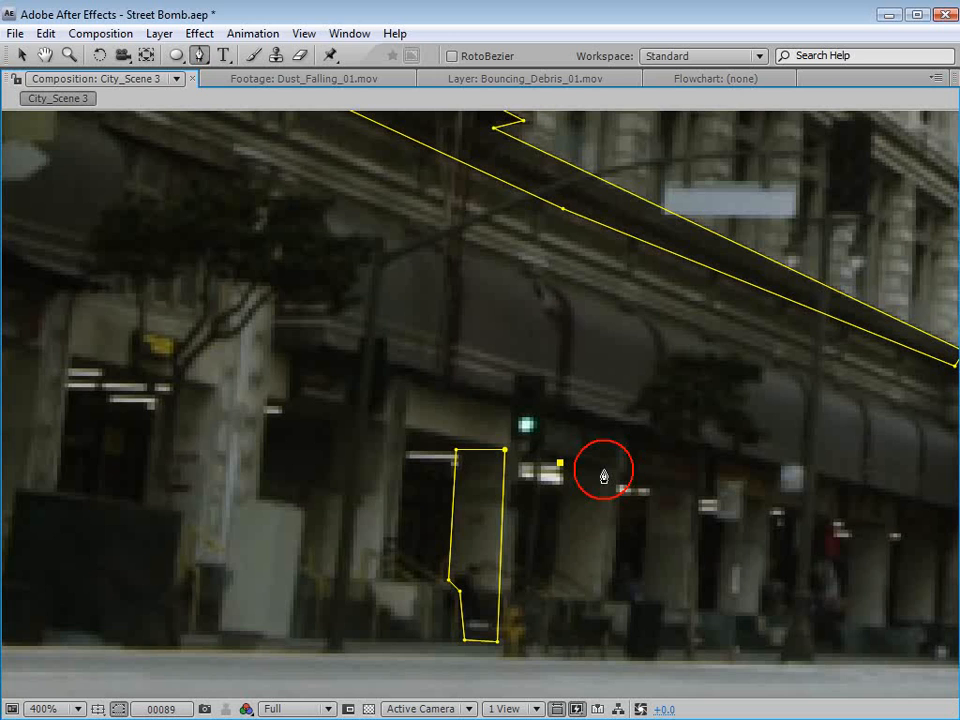
{"action": "left_click", "coordinate": [599, 614]}
{"action": "left_click", "coordinate": [552, 580]}
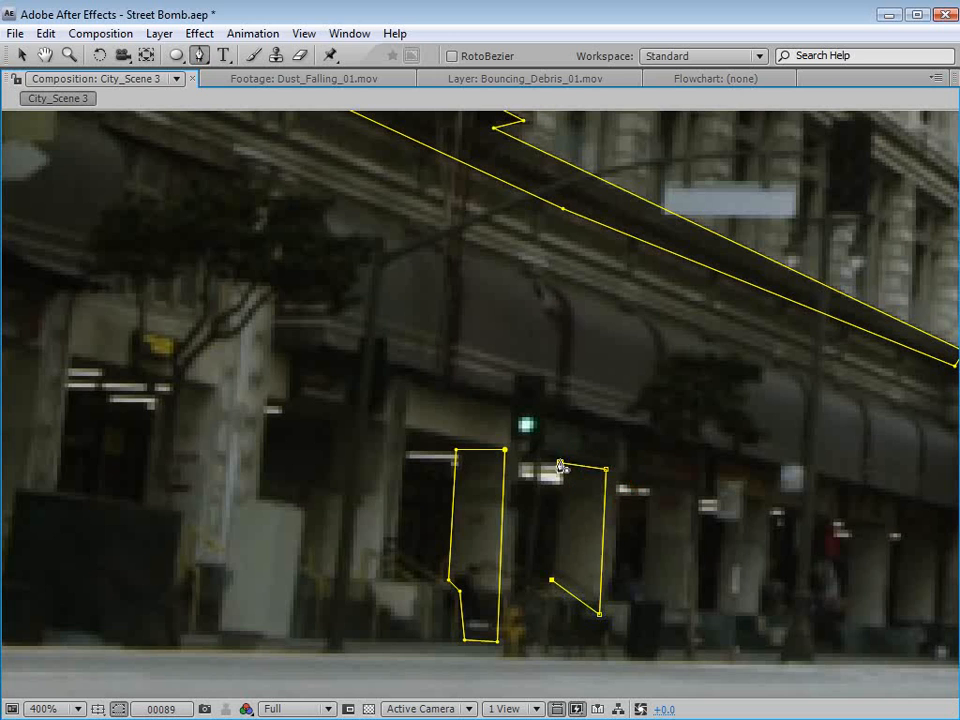
{"action": "left_click", "coordinate": [560, 464]}
Mask the third storefront pillar with a six-point shape that steps in around the dark object at its base.
{"action": "left_click", "coordinate": [648, 487]}
{"action": "left_click", "coordinate": [689, 488]}
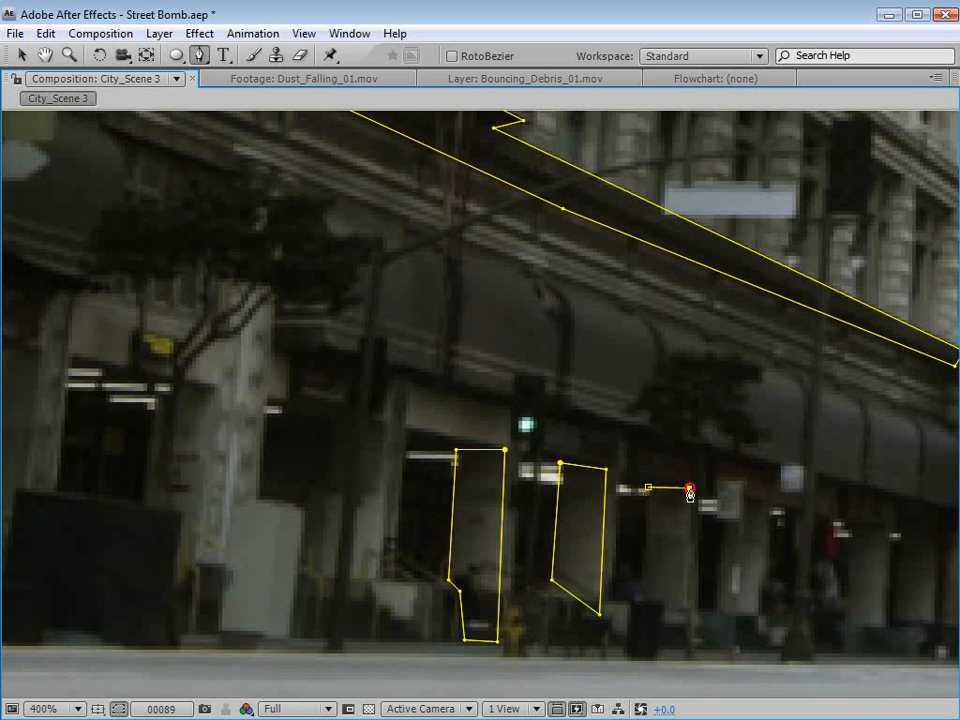
{"action": "left_click", "coordinate": [691, 651]}
{"action": "left_click", "coordinate": [662, 647]}
{"action": "left_click", "coordinate": [660, 603]}
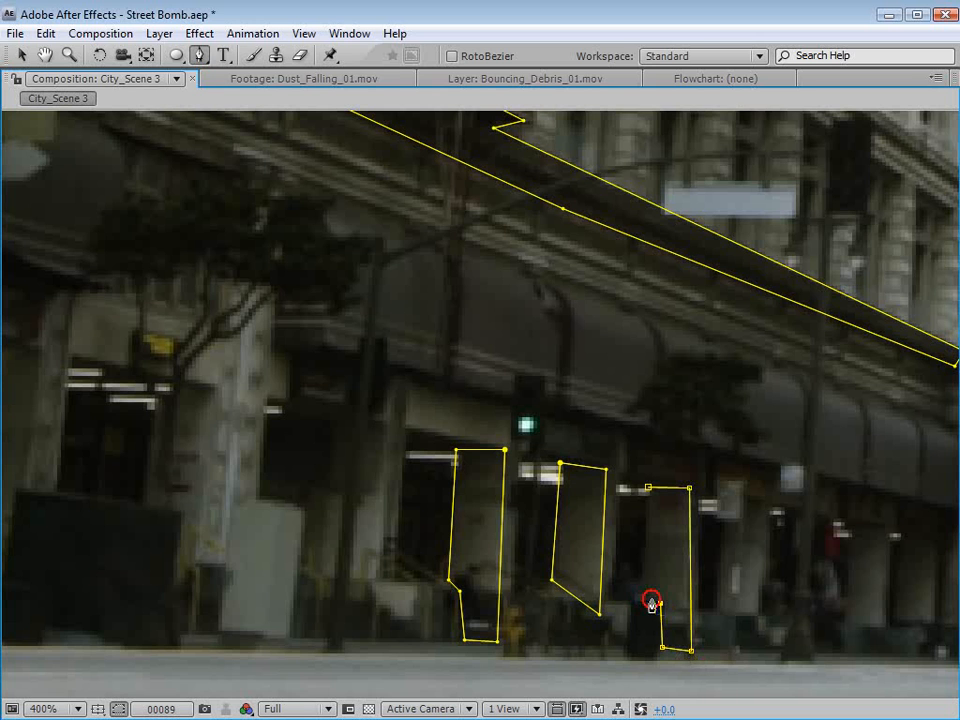
{"action": "left_click", "coordinate": [641, 593]}
{"action": "left_click", "coordinate": [647, 488]}
Draw a thin closed mask along the lower edge of the awnings above the three masked pillars.
{"action": "key", "text": "h"}
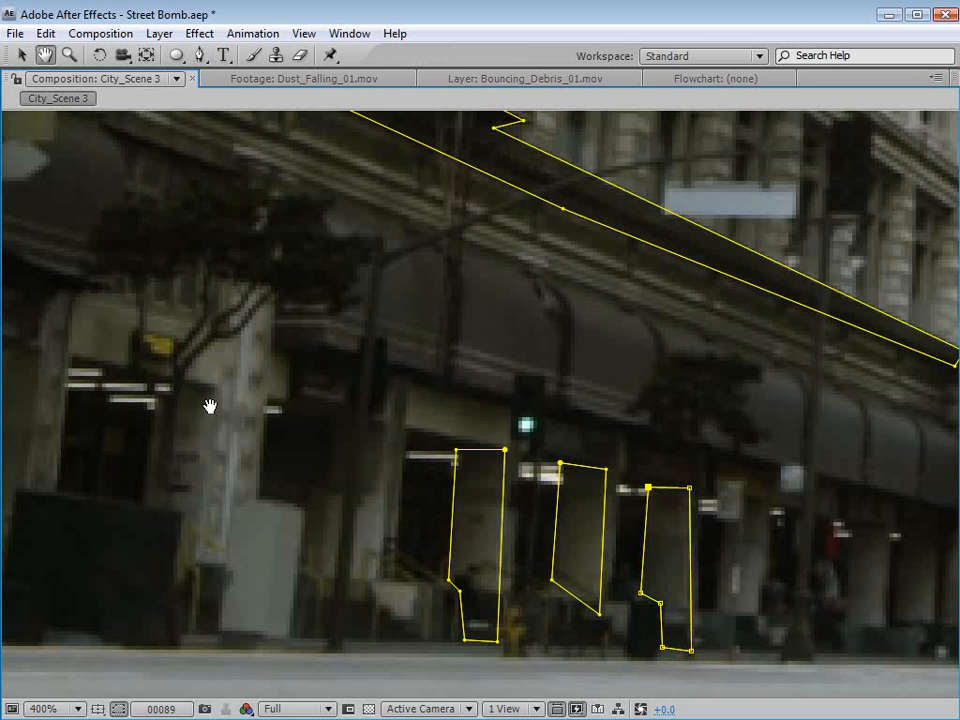
{"action": "left_click_drag", "start_coordinate": [334, 384], "coordinate": [408, 484]}
{"action": "key", "text": "g"}
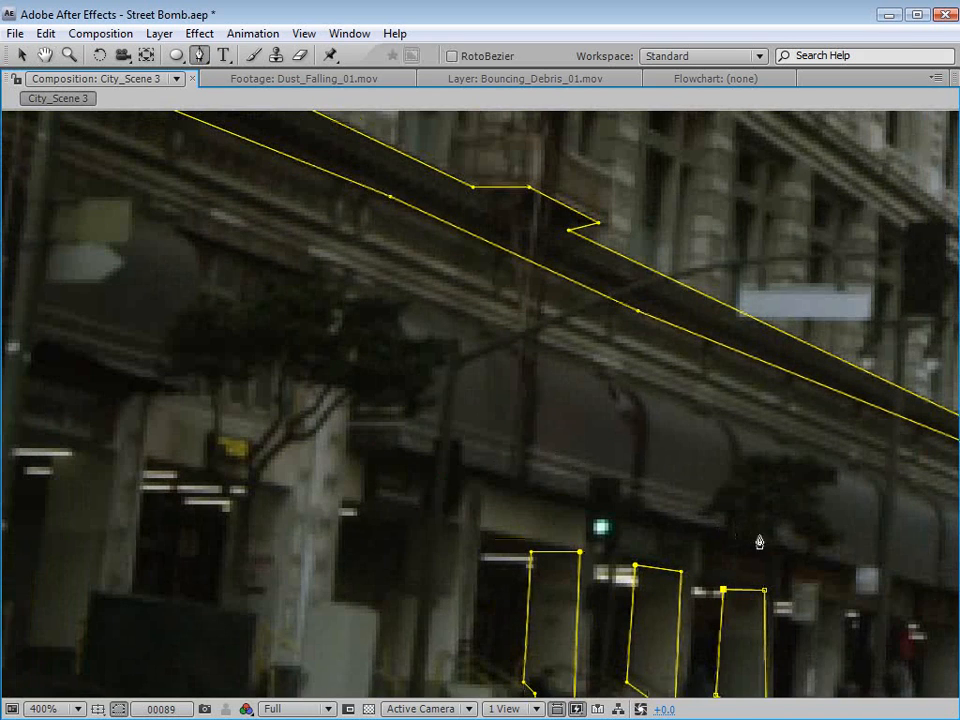
{"action": "left_click", "coordinate": [343, 453]}
{"action": "left_click", "coordinate": [723, 526]}
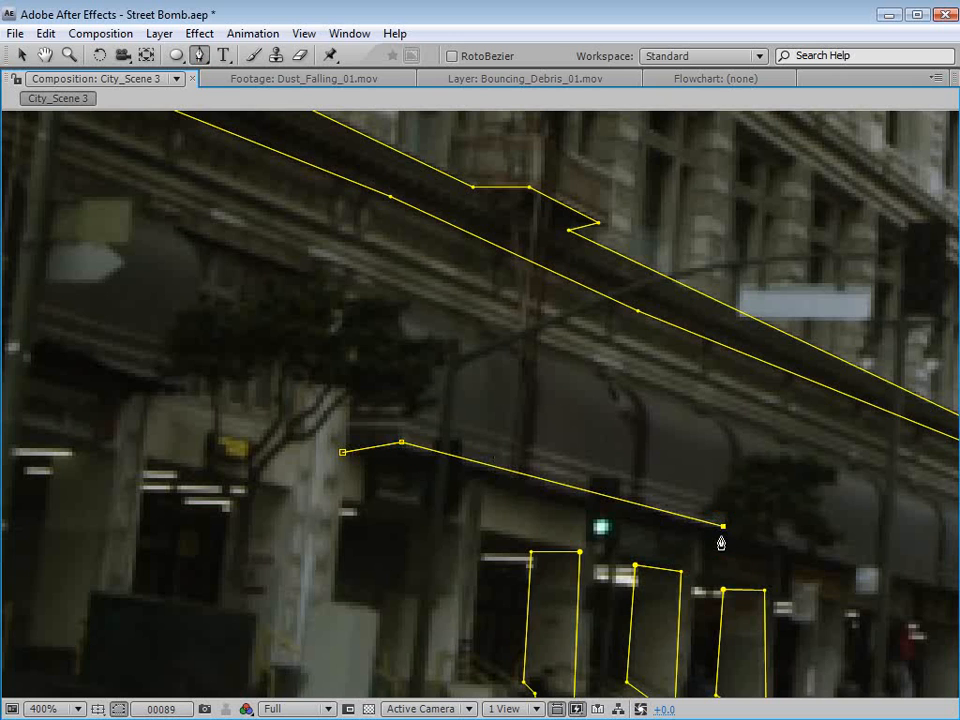
{"action": "left_click", "coordinate": [400, 448]}
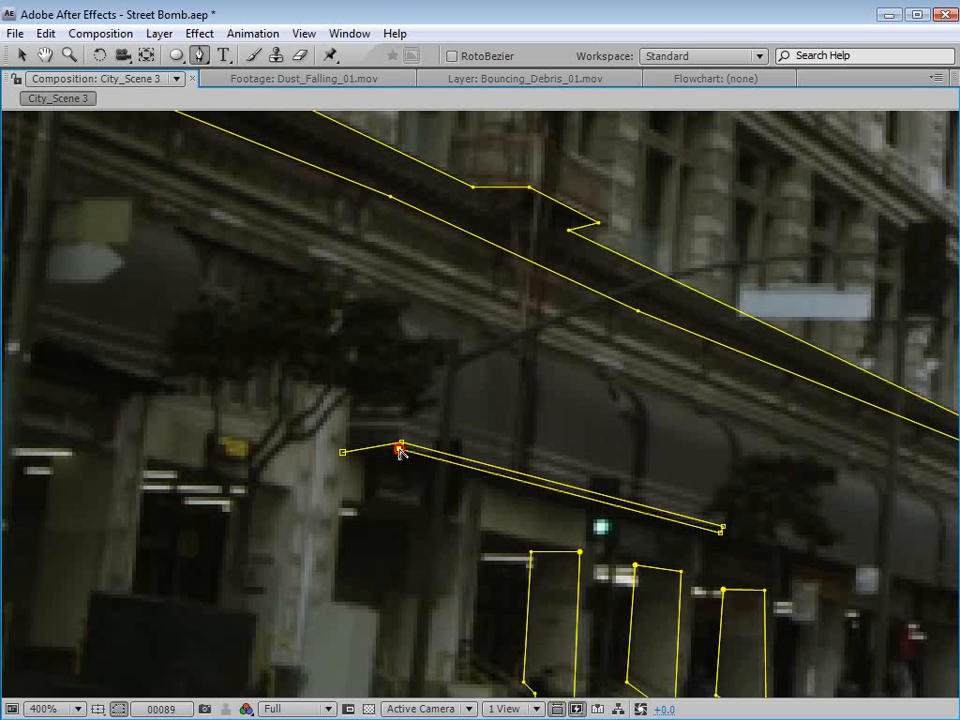
{"action": "left_click", "coordinate": [343, 455]}
Adjust the corner and end points of the thin awning mask so it follows the awning's lower edge more closely.
{"action": "key", "text": "v"}
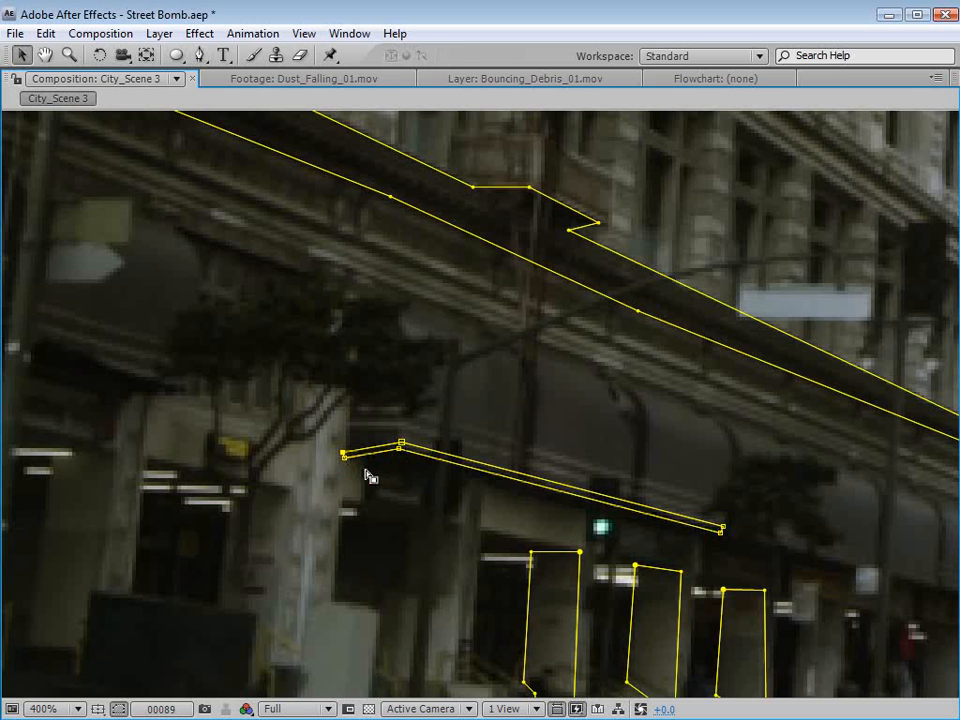
{"action": "key", "text": "space"}
{"action": "scroll", "coordinate": [396, 488], "scroll_direction": "up", "scroll_amount": 1}
{"action": "left_click_drag", "start_coordinate": [294, 529], "coordinate": [339, 484]}
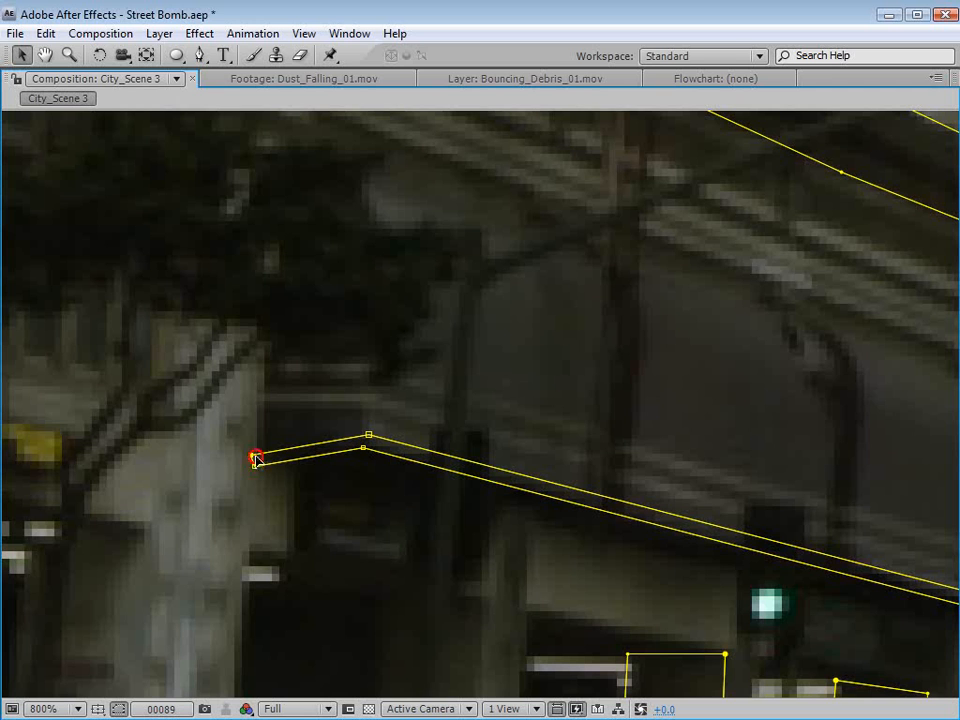
{"action": "left_click_drag", "start_coordinate": [256, 460], "coordinate": [262, 466]}
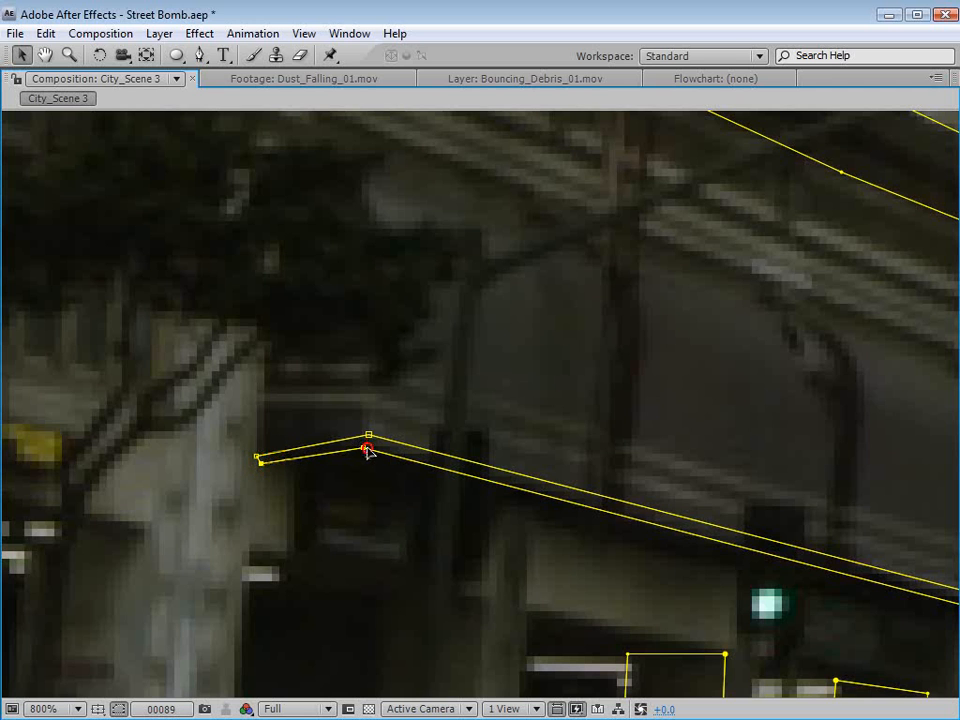
{"action": "left_click_drag", "start_coordinate": [366, 448], "coordinate": [367, 445]}
{"action": "key", "text": "space"}
{"action": "left_click_drag", "start_coordinate": [759, 479], "coordinate": [415, 409]}
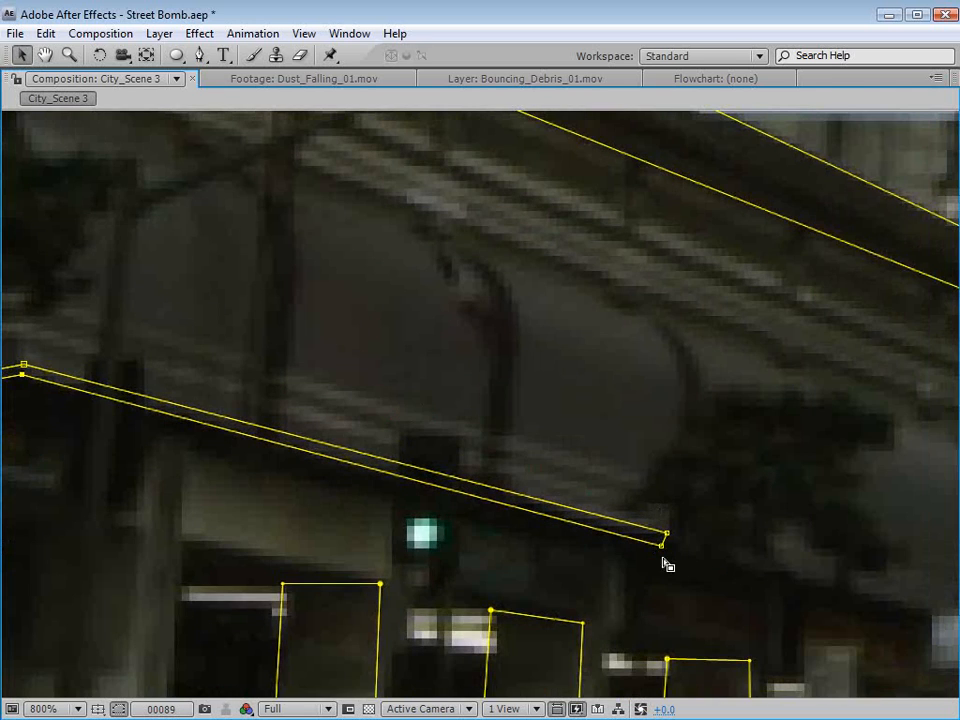
{"action": "left_click_drag", "start_coordinate": [661, 546], "coordinate": [664, 540]}
{"action": "scroll", "coordinate": [557, 467], "scroll_direction": "down", "scroll_amount": 1}
{"action": "key", "text": "space"}
{"action": "left_click_drag", "start_coordinate": [540, 418], "coordinate": [628, 458]}
{"action": "key", "text": "grave"}
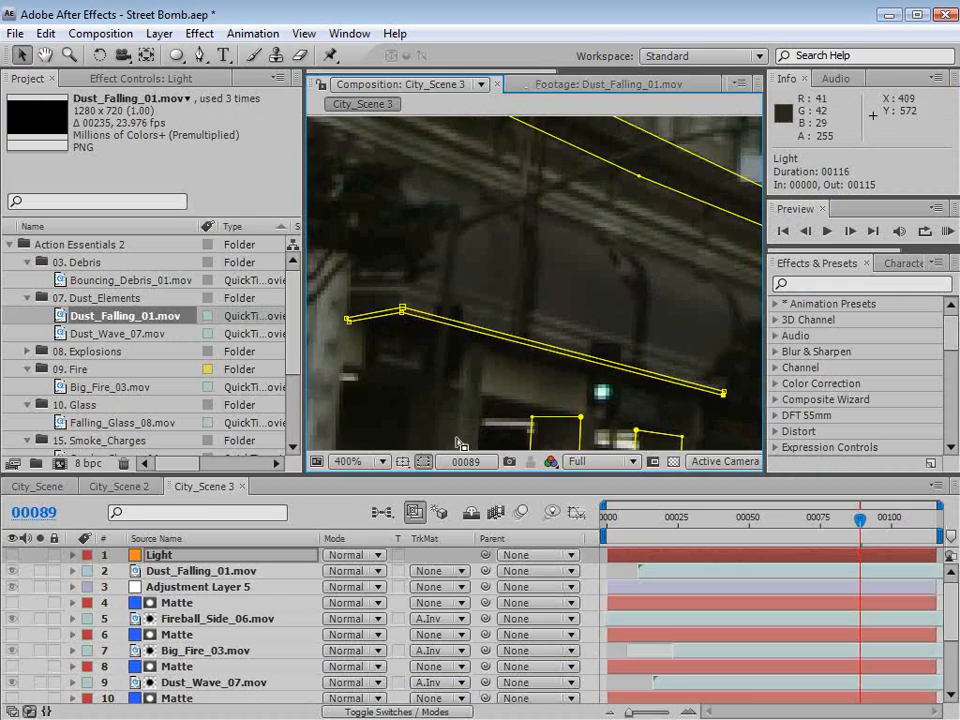
Examine how the orange light falls on the ledge, awning and pillars in City_Scene 2 between frames 18 and 24.
{"action": "left_click", "coordinate": [110, 489]}
{"action": "key", "text": "space"}
{"action": "left_click_drag", "start_coordinate": [636, 347], "coordinate": [626, 348]}
{"action": "scroll", "coordinate": [600, 355], "scroll_direction": "up", "scroll_amount": 1}
{"action": "left_click_drag", "start_coordinate": [555, 371], "coordinate": [619, 357]}
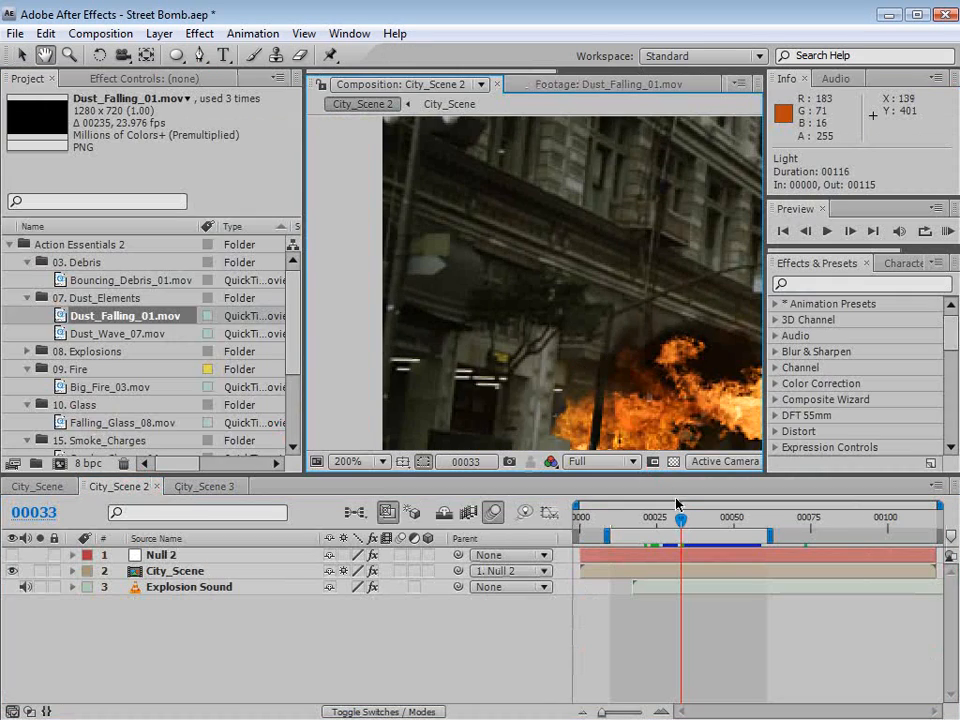
{"action": "left_click_drag", "start_coordinate": [676, 505], "coordinate": [649, 505]}
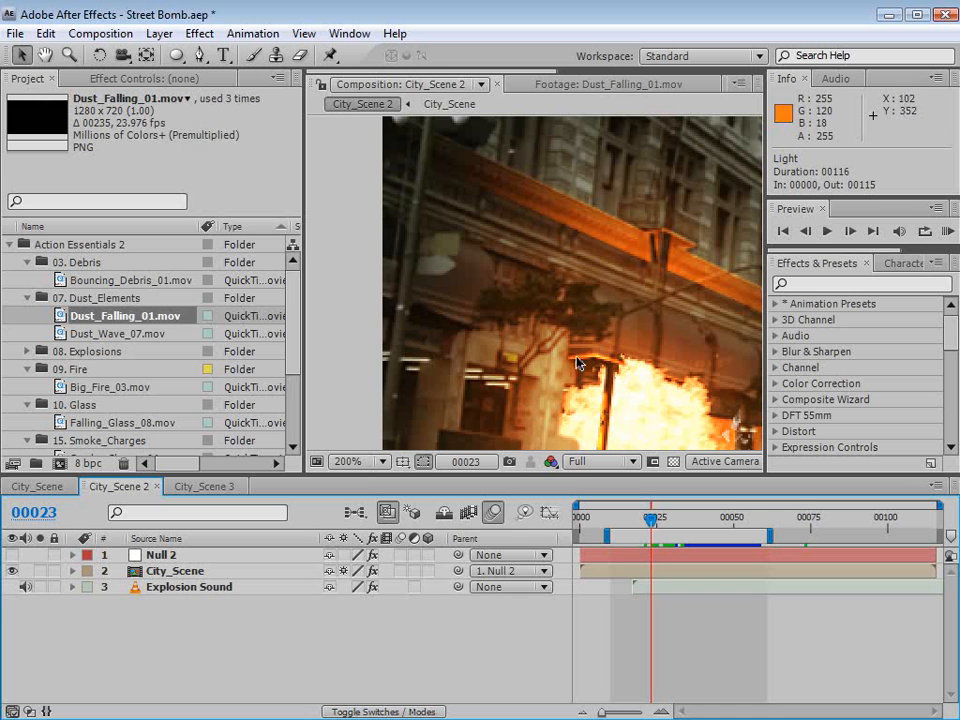
{"action": "left_click", "coordinate": [634, 520]}
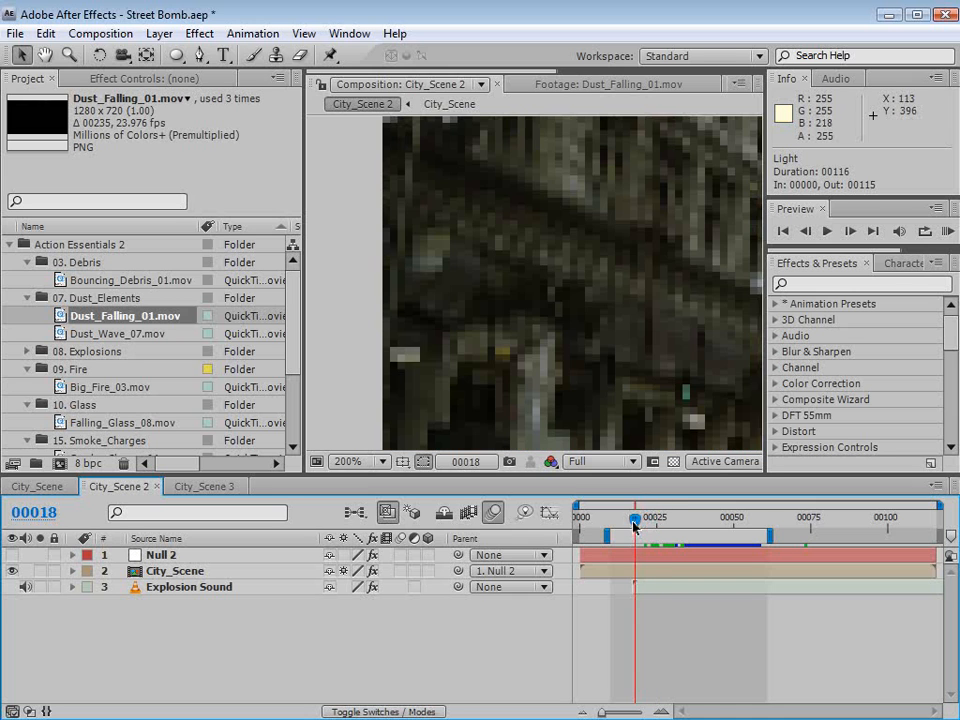
{"action": "left_click_drag", "start_coordinate": [634, 522], "coordinate": [652, 520]}
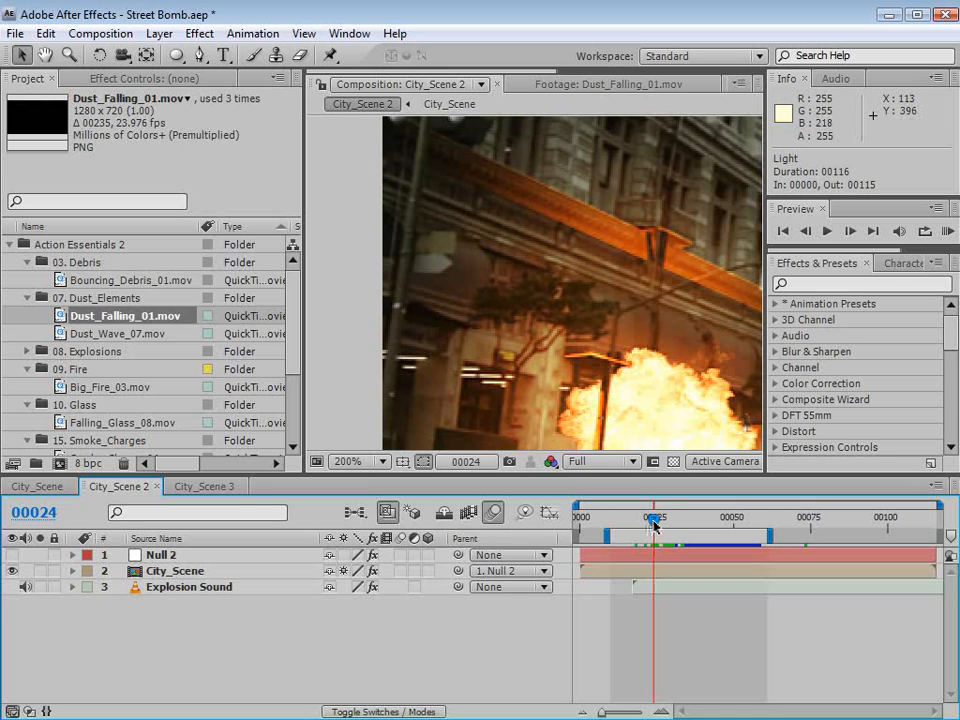
Return to City_Scene 3 and turn off solo on City_Scene.mov to show the explosion elements again.
{"action": "left_click", "coordinate": [195, 490]}
{"action": "scroll", "coordinate": [476, 318], "scroll_direction": "down", "scroll_amount": 1}
{"action": "key", "text": "space"}
{"action": "scroll", "coordinate": [560, 295], "scroll_direction": "down", "scroll_amount": 1}
{"action": "left_click_drag", "start_coordinate": [576, 278], "coordinate": [603, 305]}
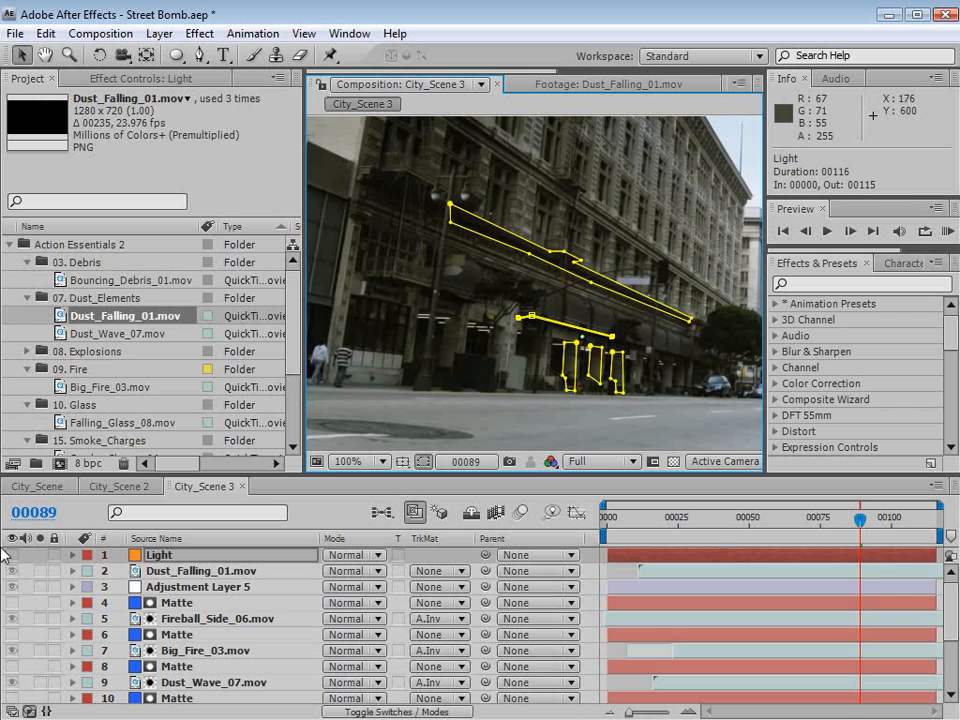
{"action": "key", "text": "space"}
{"action": "left_click_drag", "start_coordinate": [218, 664], "coordinate": [255, 491]}
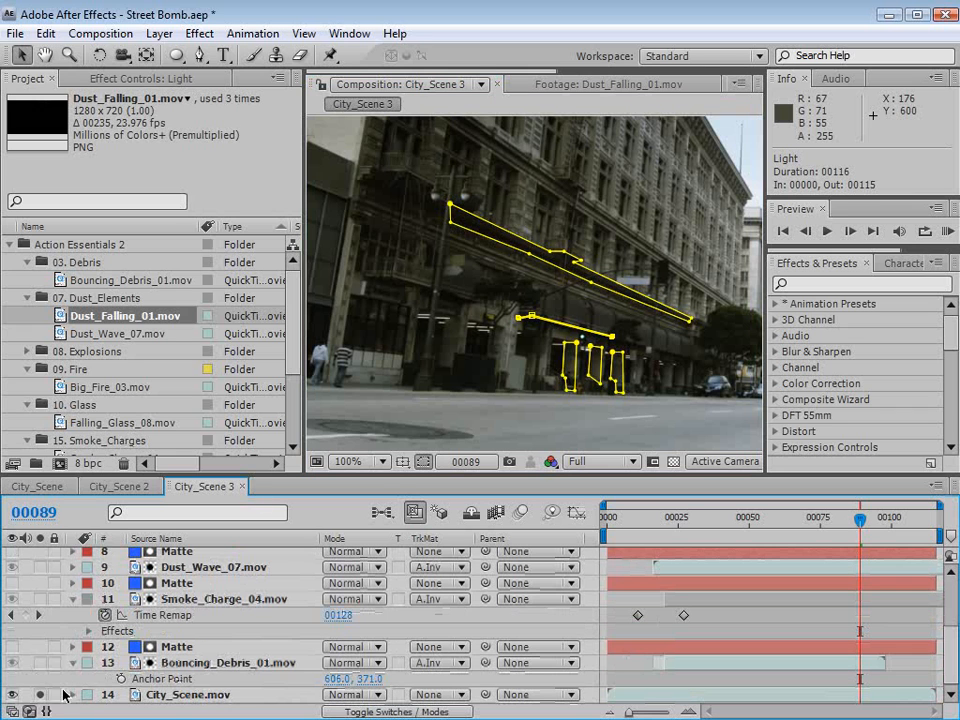
{"action": "left_click", "coordinate": [41, 695]}
{"action": "key", "text": "space"}
{"action": "scroll", "coordinate": [180, 630], "scroll_direction": "up", "scroll_amount": 3}
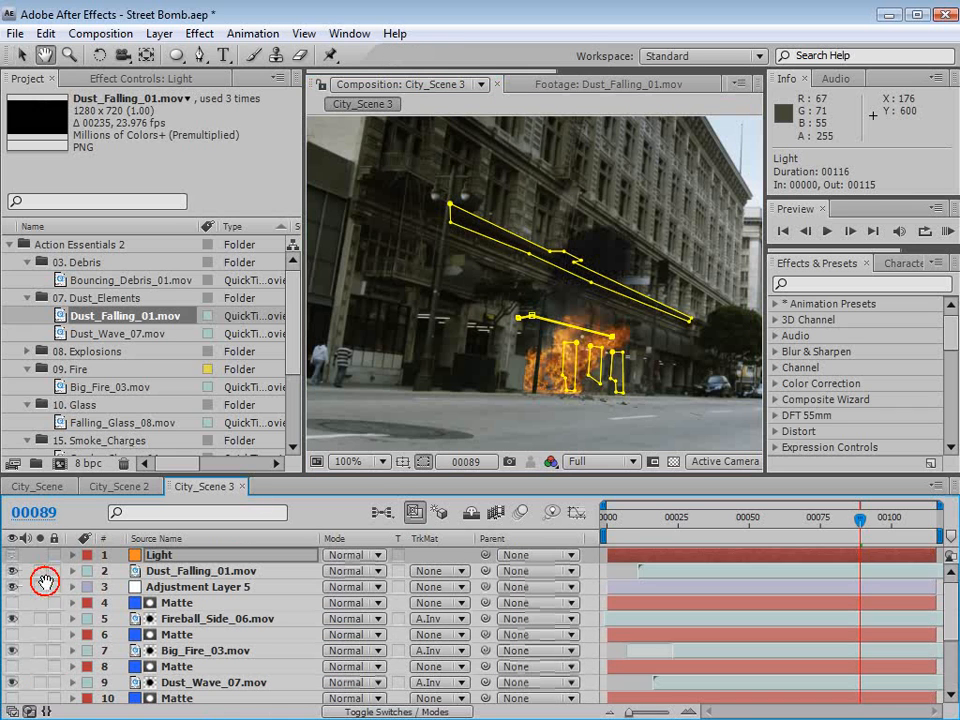
Make the Light layer visible, place it directly above City_Scene.mov, and solo both layers.
{"action": "left_click", "coordinate": [13, 554]}
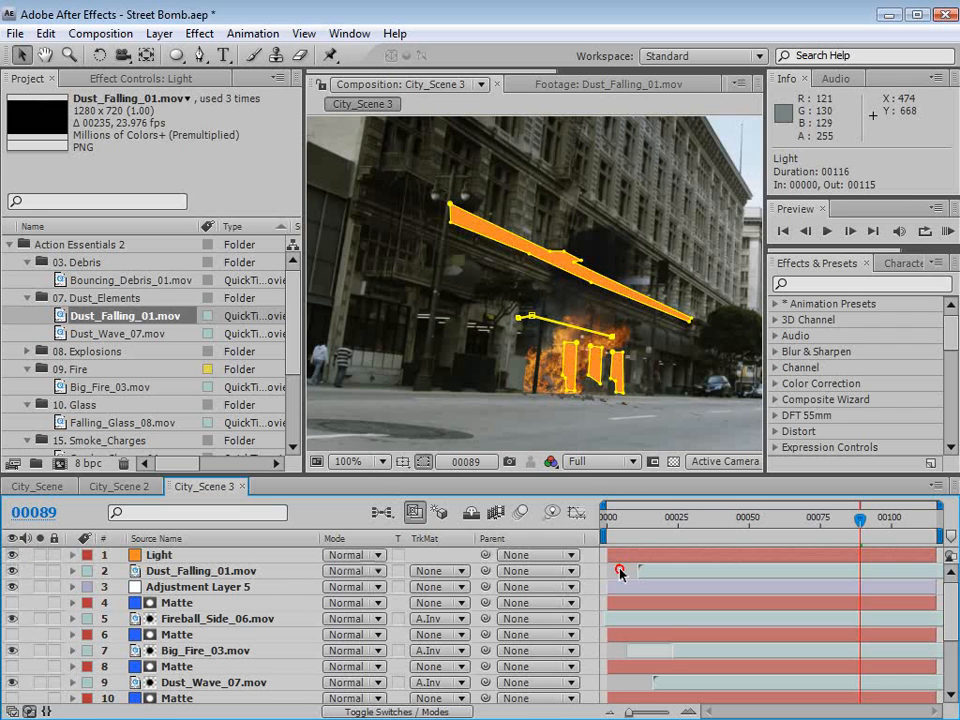
{"action": "left_click", "coordinate": [633, 549]}
{"action": "left_click", "coordinate": [192, 556]}
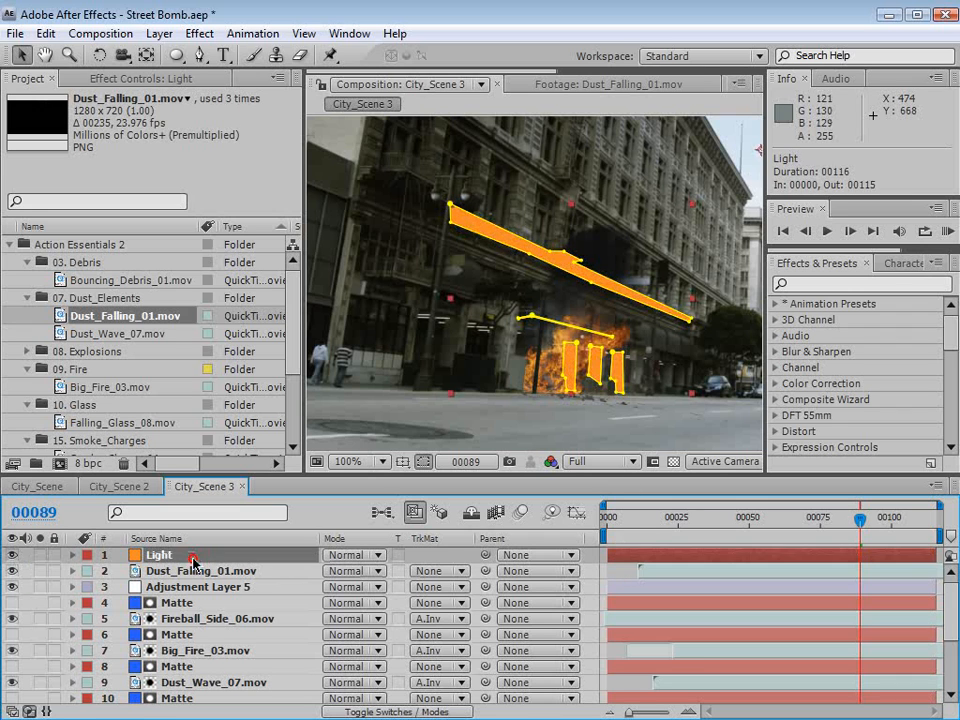
{"action": "left_click_drag", "start_coordinate": [183, 557], "coordinate": [115, 695]}
{"action": "left_click", "coordinate": [40, 694]}
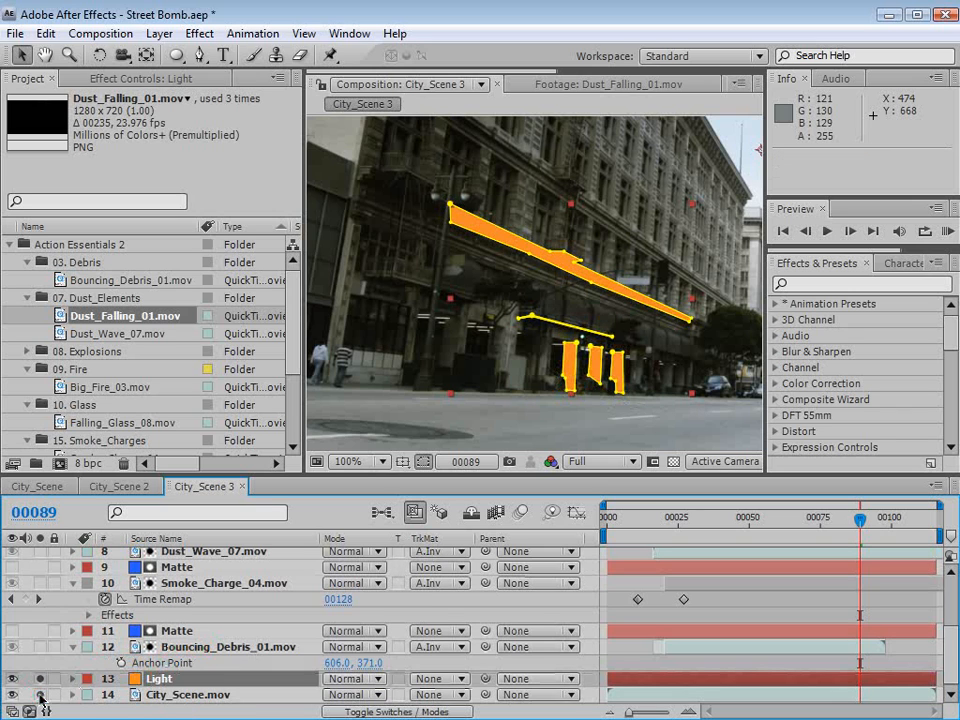
Set the Light layer's blending mode to Classic Color Dodge and its opacity to 73%.
{"action": "key", "text": "t"}
{"action": "left_click", "coordinate": [345, 679]}
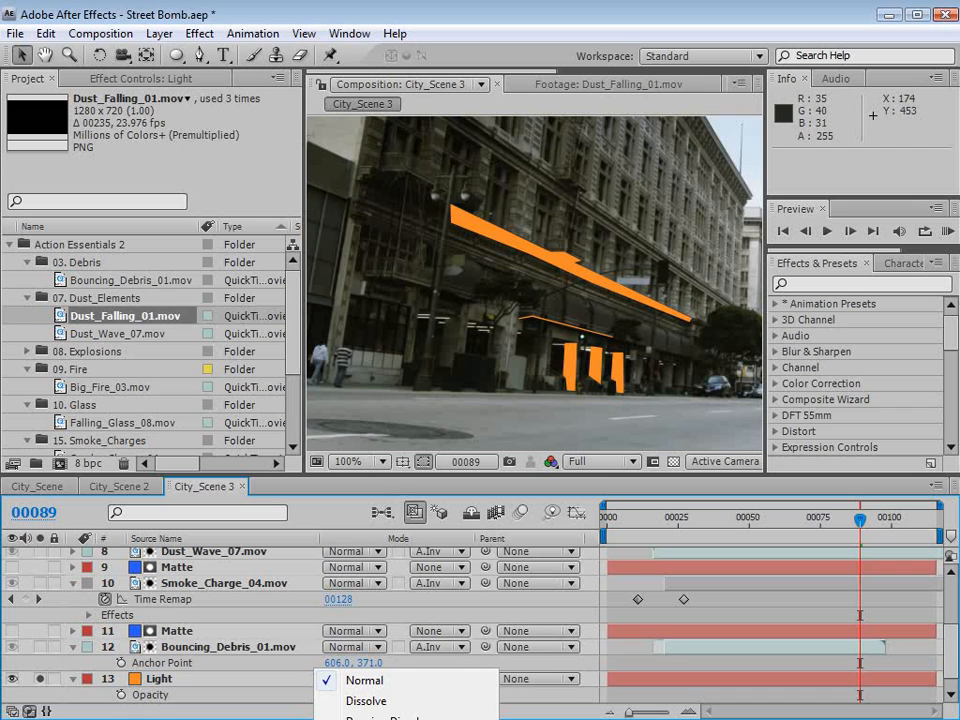
{"action": "left_click", "coordinate": [390, 719]}
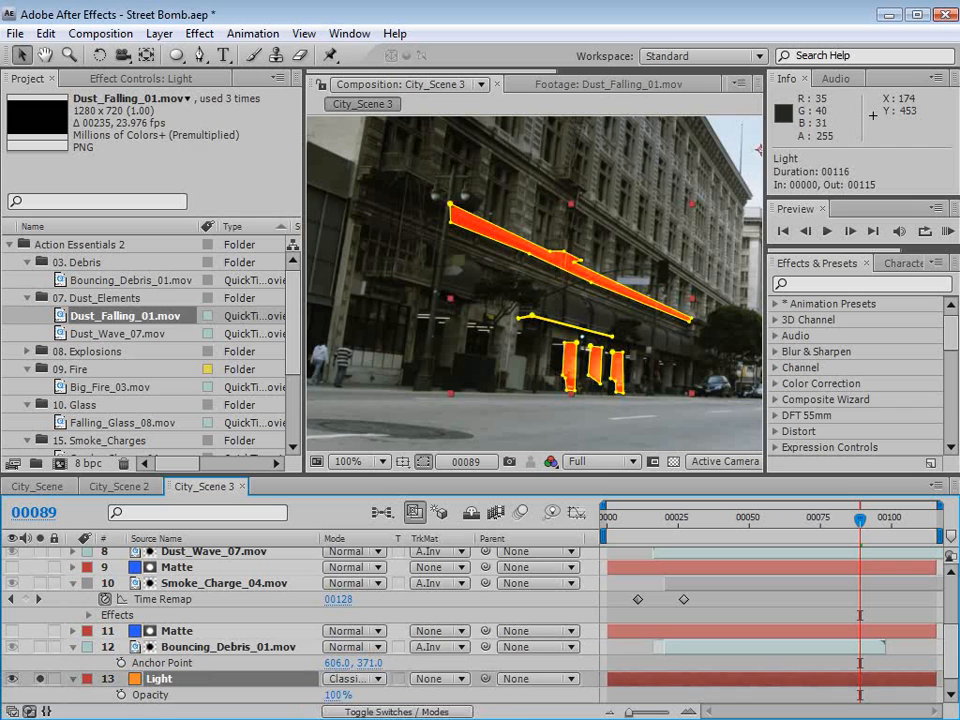
{"action": "left_click", "coordinate": [414, 691]}
{"action": "left_click_drag", "start_coordinate": [335, 695], "coordinate": [287, 697]}
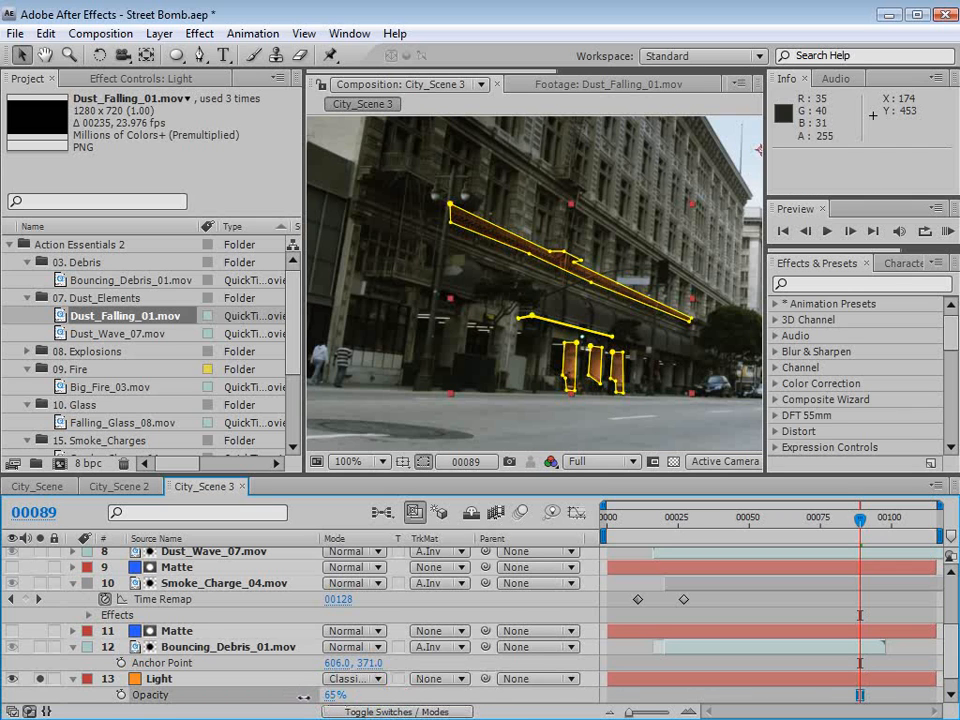
{"action": "left_click", "coordinate": [634, 692]}
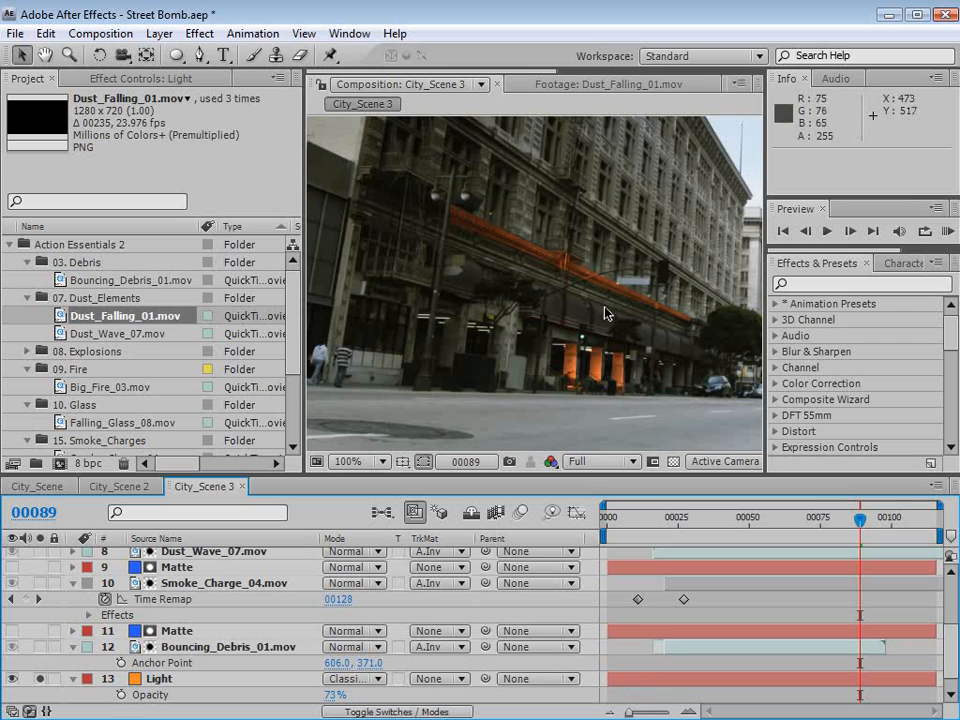
At frame 32, add a circular mask around the explosion area on the Light layer and set it to Subtract with Inverted on.
{"action": "left_click_drag", "start_coordinate": [803, 520], "coordinate": [698, 521]}
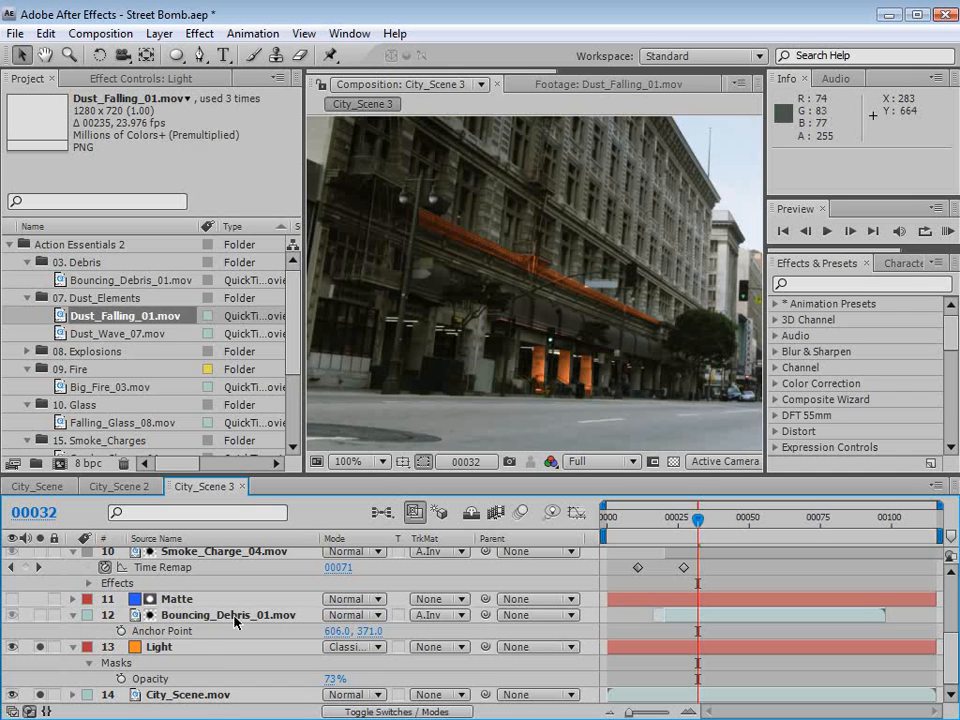
{"action": "left_click", "coordinate": [160, 647]}
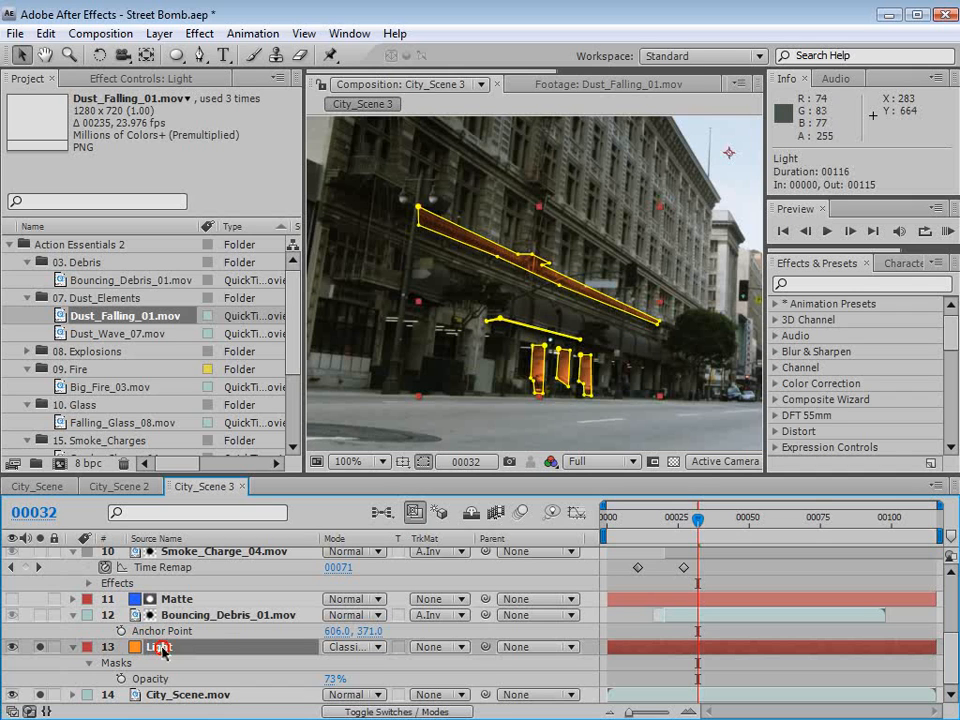
{"action": "left_click", "coordinate": [177, 55]}
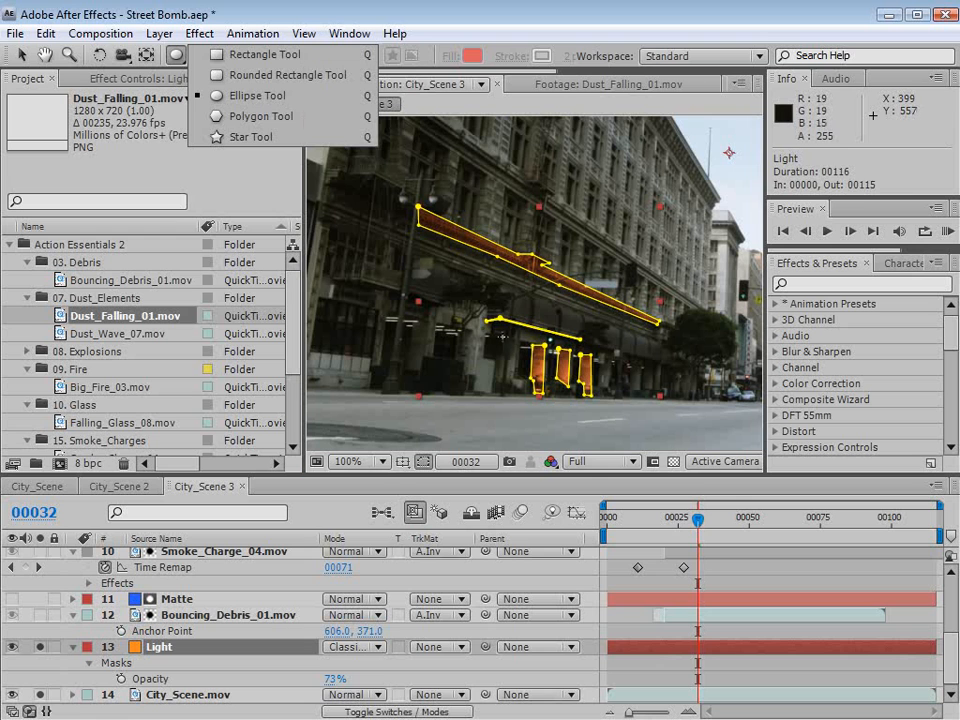
{"action": "left_click_drag", "start_coordinate": [501, 338], "coordinate": [586, 404]}
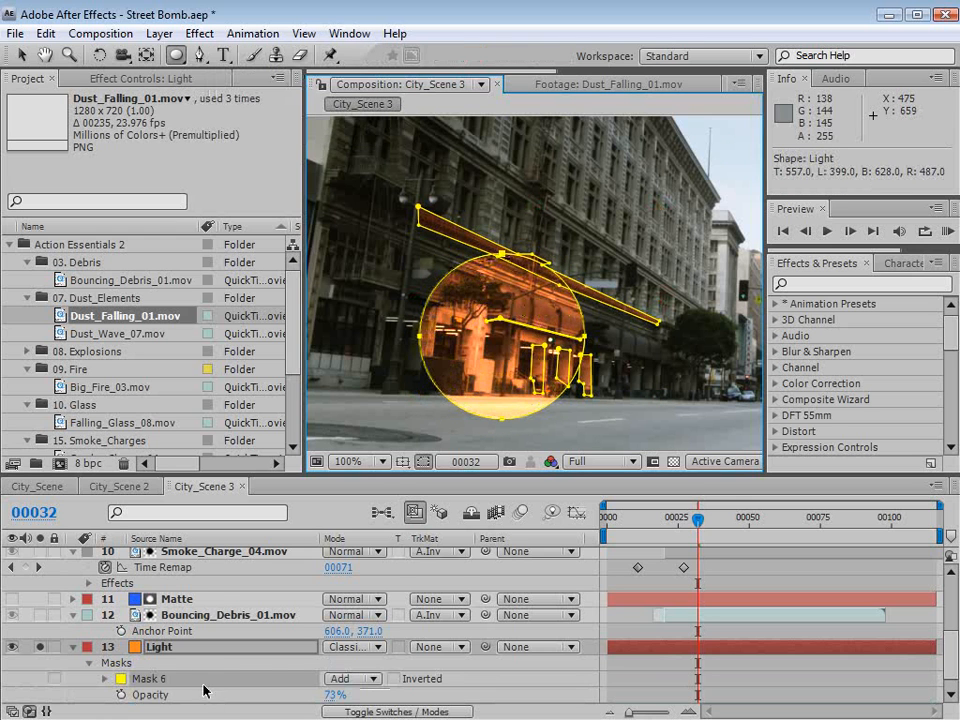
{"action": "scroll", "coordinate": [266, 671], "scroll_direction": "down", "scroll_amount": 1}
{"action": "left_click", "coordinate": [345, 662]}
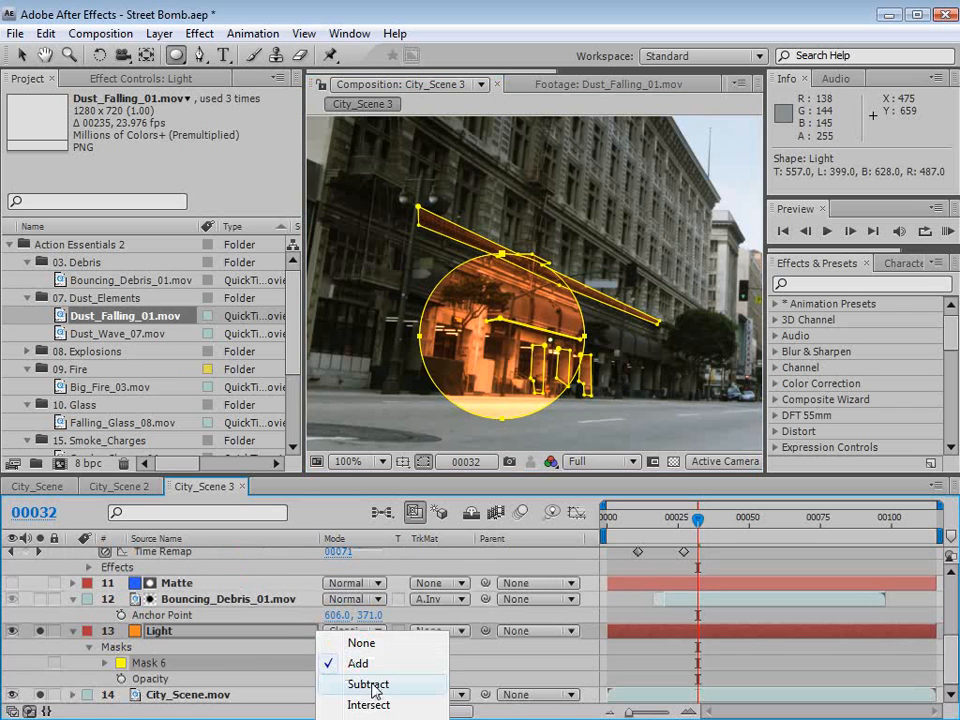
{"action": "left_click", "coordinate": [368, 685]}
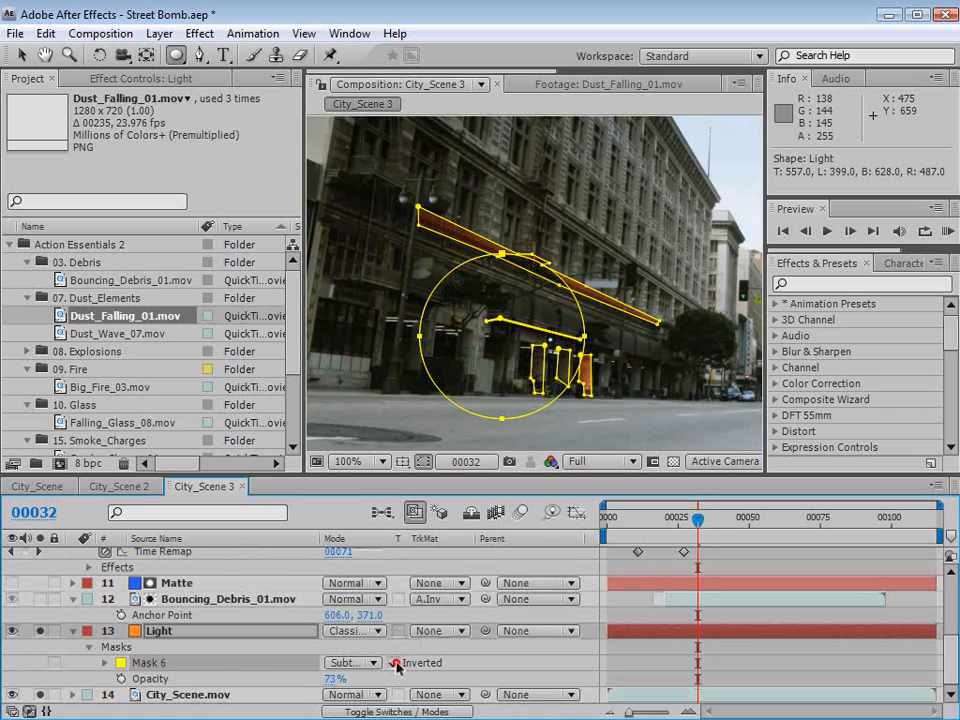
{"action": "left_click", "coordinate": [395, 663]}
{"action": "left_click", "coordinate": [630, 642]}
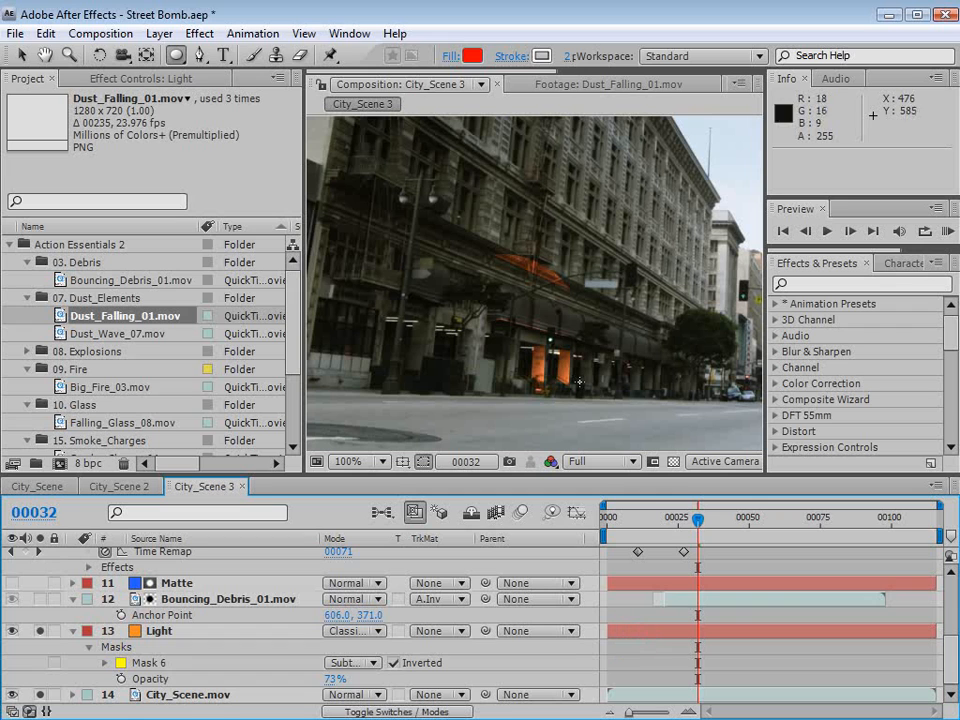
Set the circular mask's feather to 50 pixels and its expansion to 26 pixels.
{"action": "left_click", "coordinate": [104, 663]}
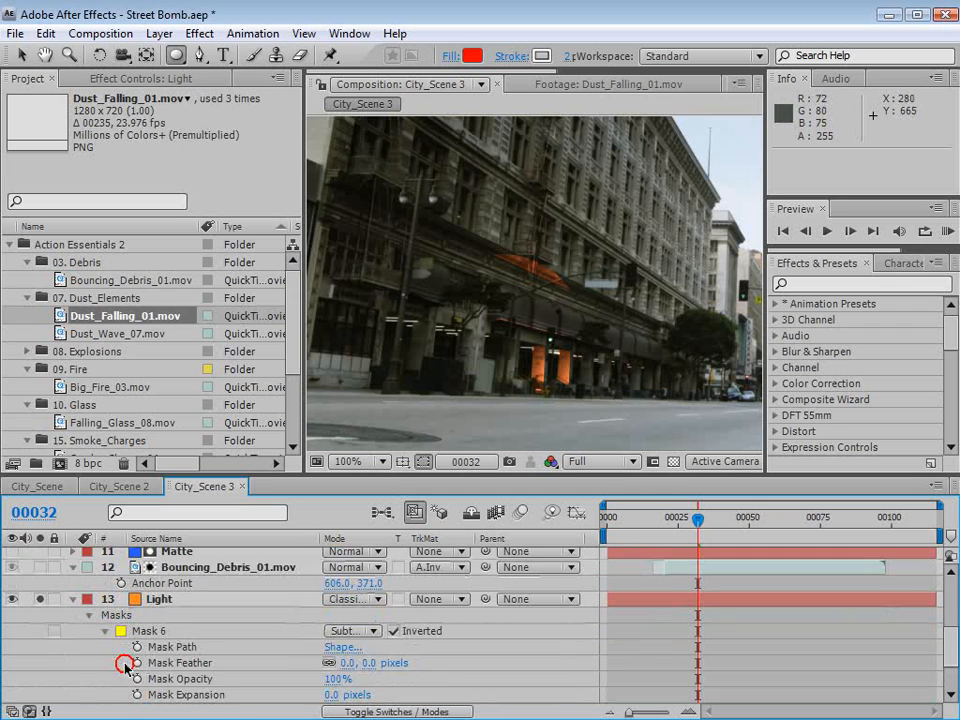
{"action": "left_click_drag", "start_coordinate": [350, 631], "coordinate": [406, 624]}
{"action": "left_click_drag", "start_coordinate": [335, 679], "coordinate": [350, 660]}
{"action": "key", "text": "ctrl+z"}
{"action": "left_click", "coordinate": [690, 623]}
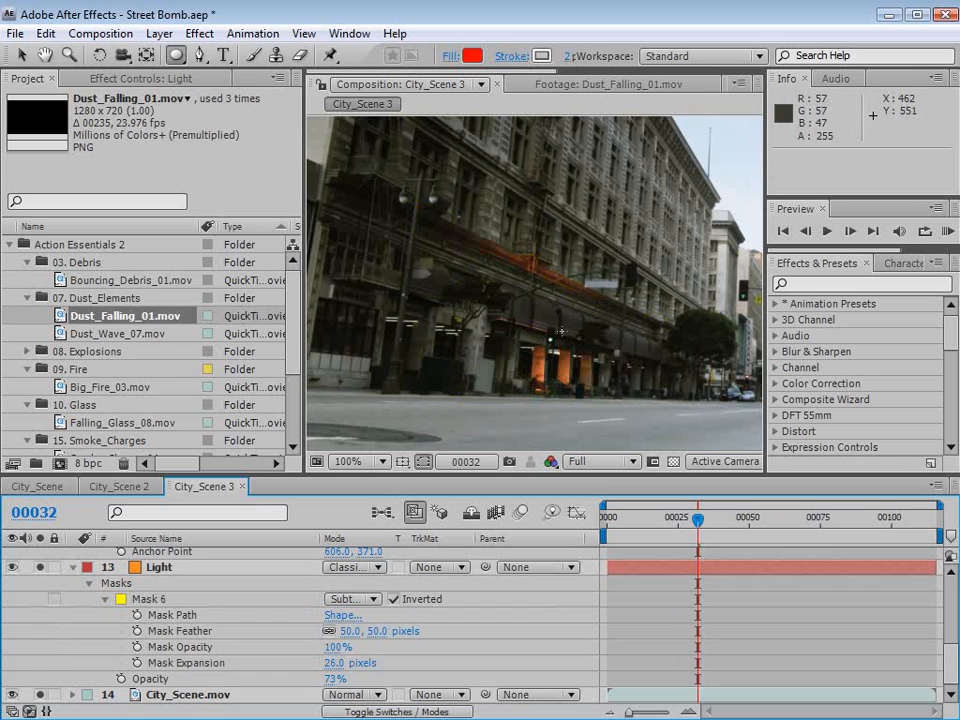
Go to frame 19 and turn off solo on Light and City_Scene.mov to show all the explosion layers.
{"action": "left_click_drag", "start_coordinate": [697, 519], "coordinate": [661, 521]}
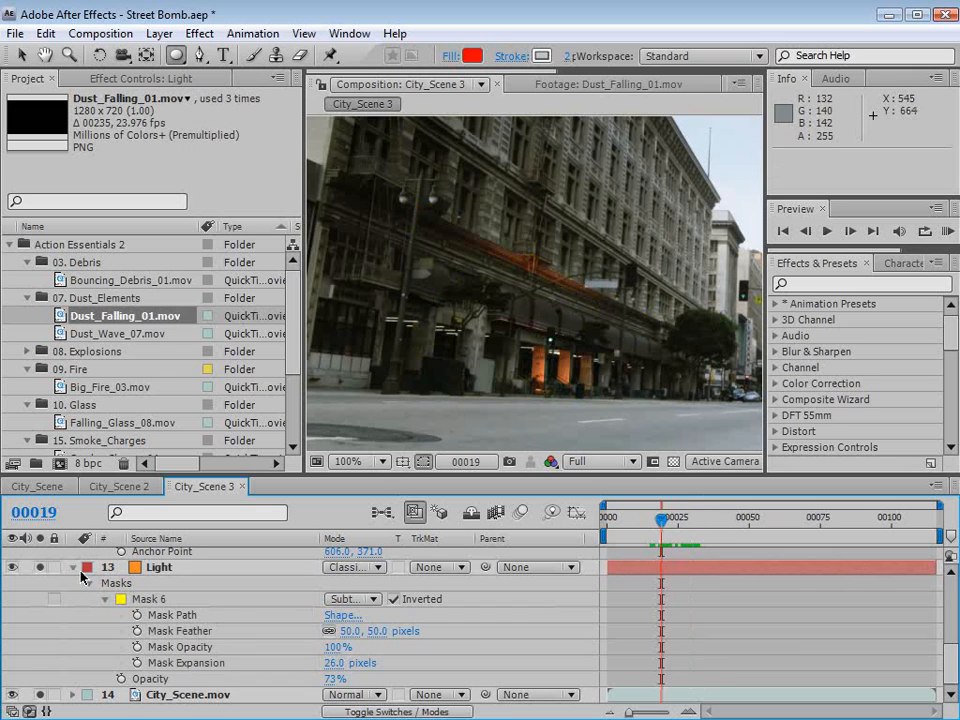
{"action": "left_click", "coordinate": [72, 567]}
{"action": "left_click", "coordinate": [37, 685]}
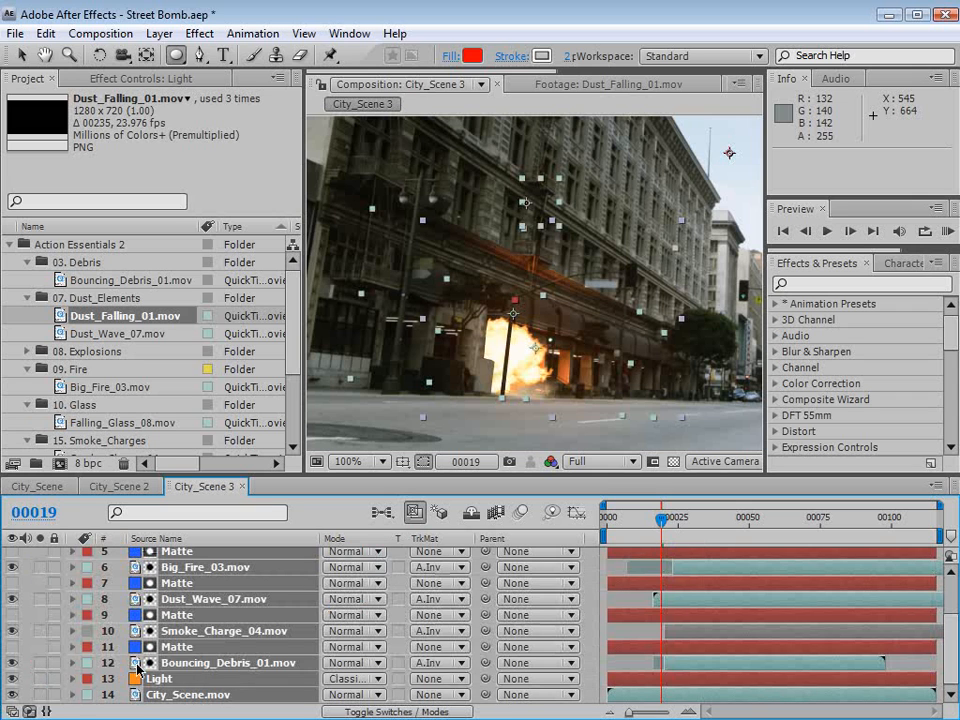
{"action": "left_click", "coordinate": [620, 628]}
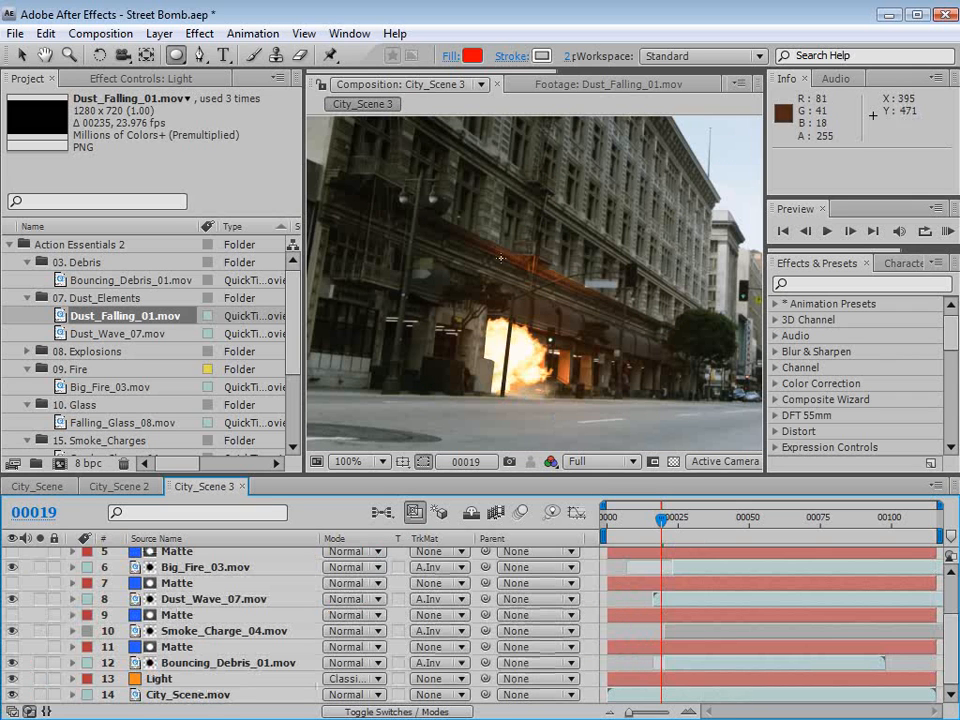
Reveal the opacity keyframes of Adjustment Layer 5 and rename that layer as Glow.
{"action": "left_click", "coordinate": [155, 678]}
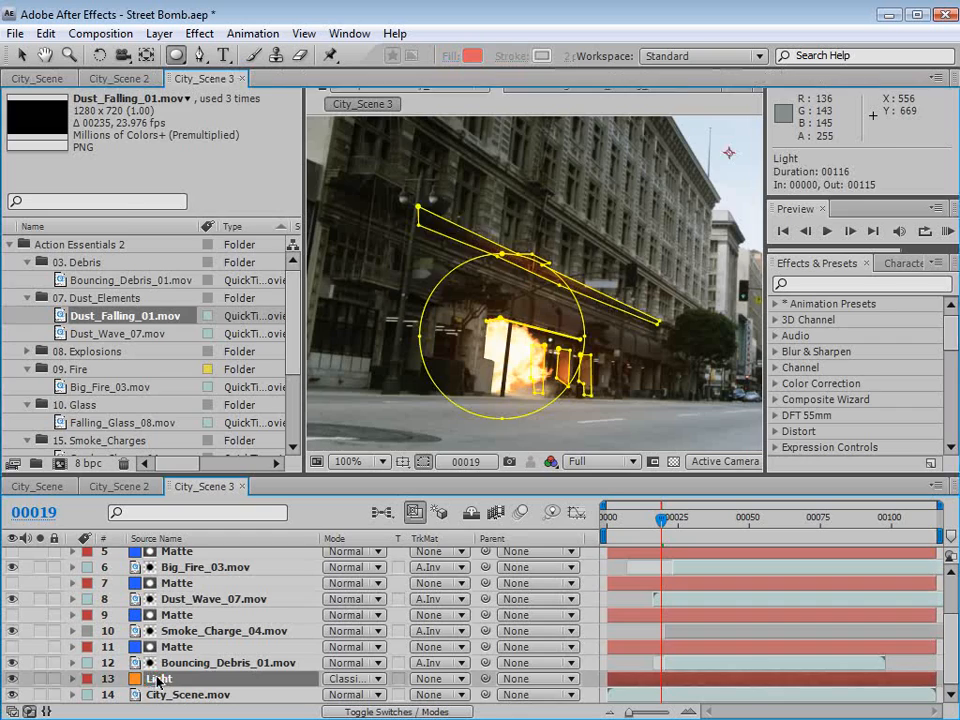
{"action": "double_click", "coordinate": [202, 486]}
{"action": "left_click", "coordinate": [168, 163]}
{"action": "key", "text": "t"}
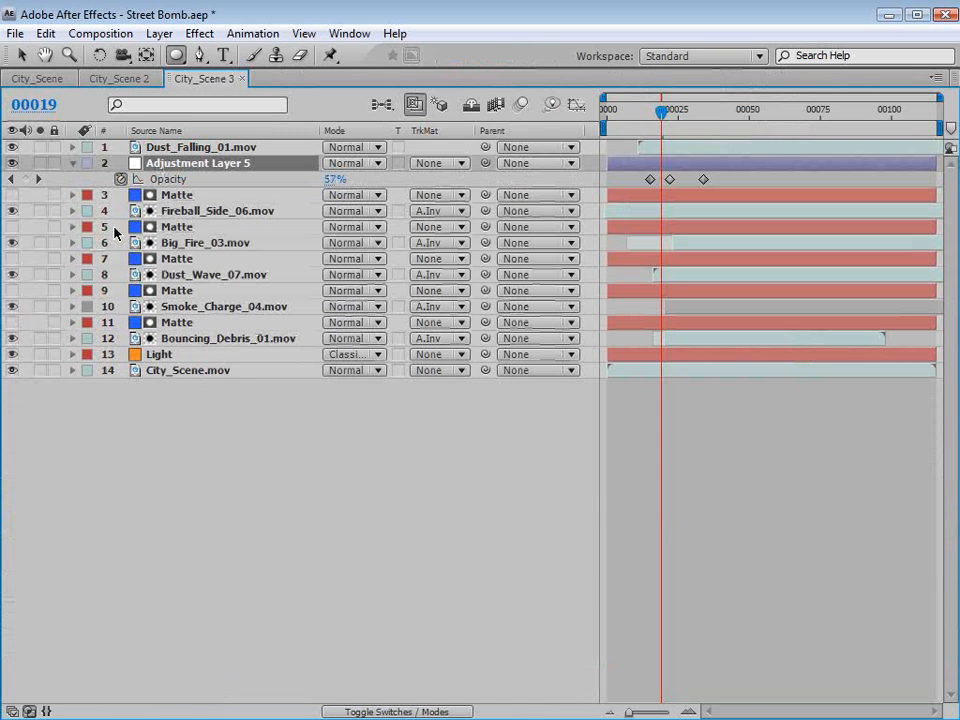
{"action": "key", "text": "Return"}
{"action": "type", "text": "Glow"}
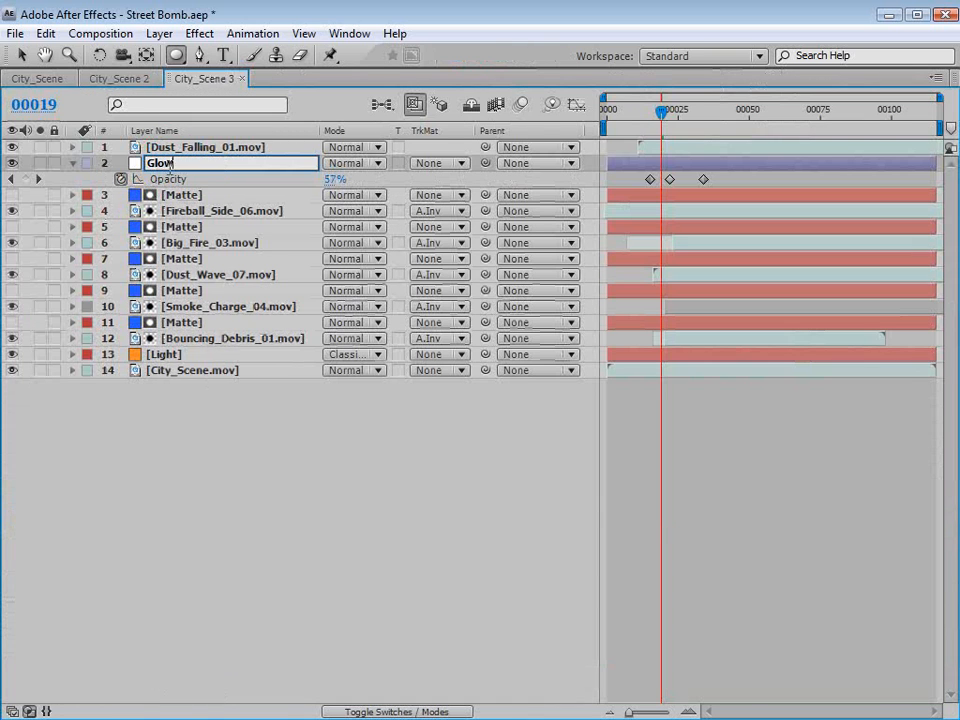
{"action": "key", "text": "Return"}
Keyframe the Light layer's opacity at 0% on frame 15, 73% on frame 20 and 0% on frame 33.
{"action": "left_click", "coordinate": [160, 355]}
{"action": "key", "text": "t"}
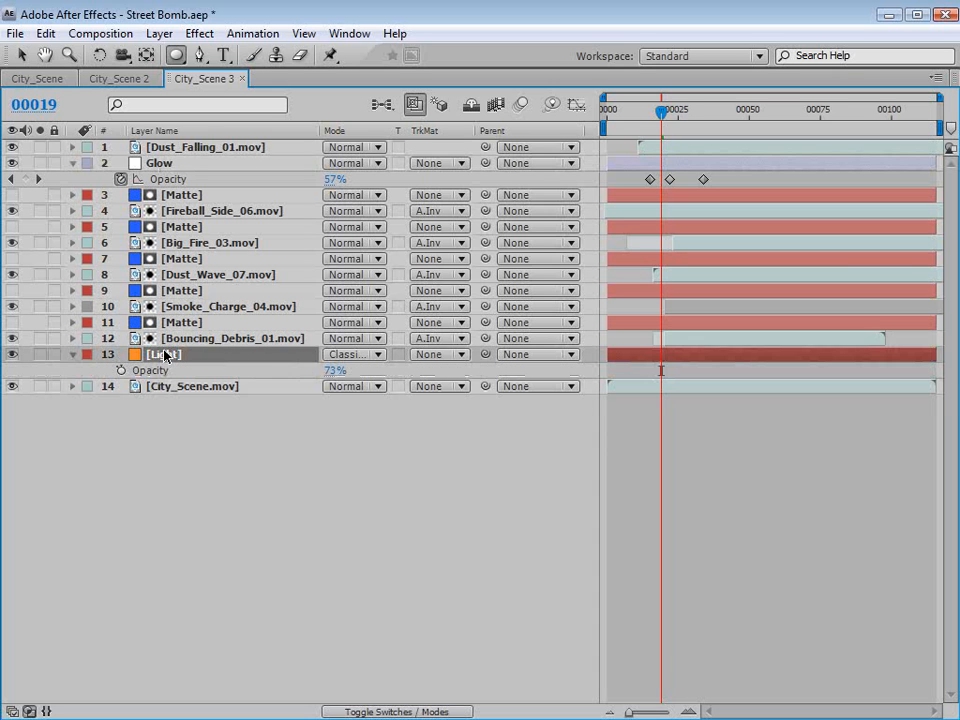
{"action": "left_click_drag", "start_coordinate": [668, 114], "coordinate": [646, 117]}
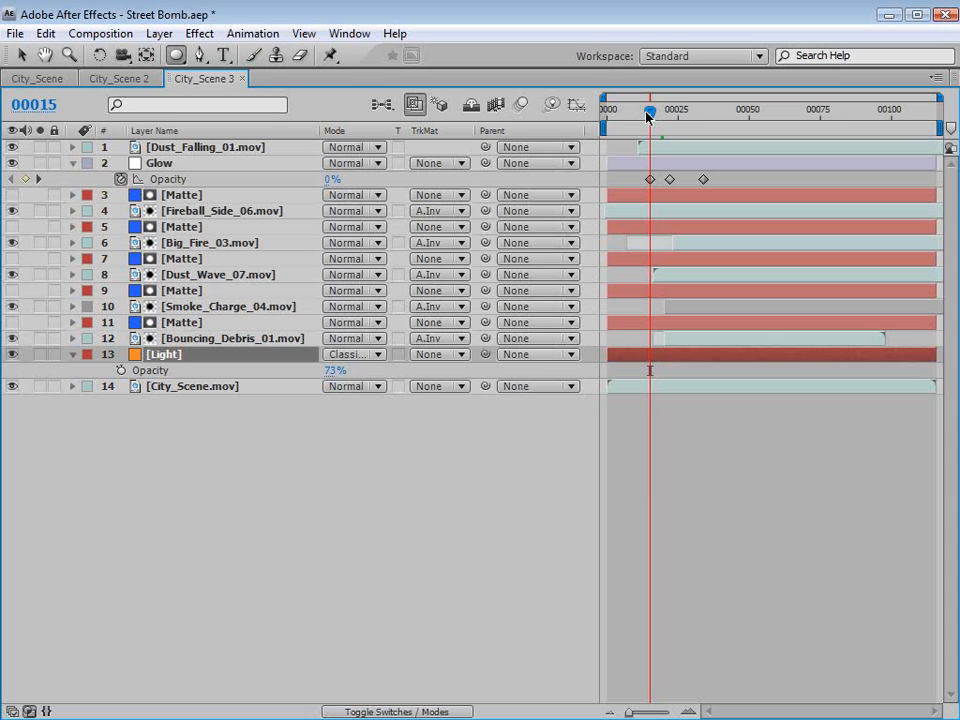
{"action": "left_click", "coordinate": [121, 370]}
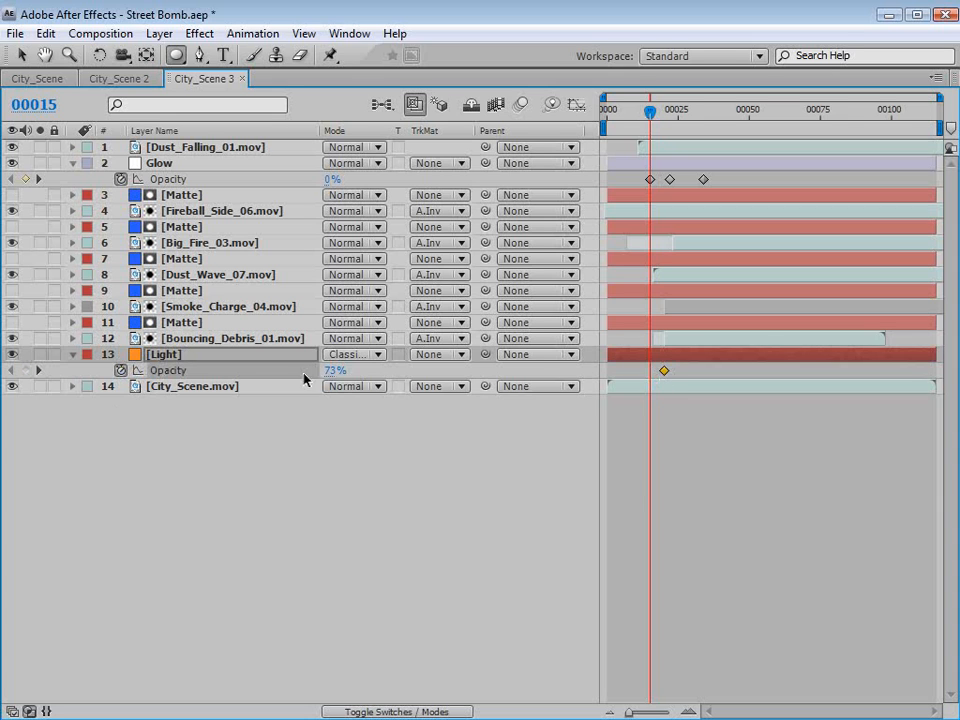
{"action": "left_click_drag", "start_coordinate": [326, 369], "coordinate": [255, 278]}
{"action": "left_click_drag", "start_coordinate": [655, 137], "coordinate": [693, 127]}
{"action": "left_click", "coordinate": [334, 371]}
{"action": "type", "text": "0"}
{"action": "key", "text": "Return"}
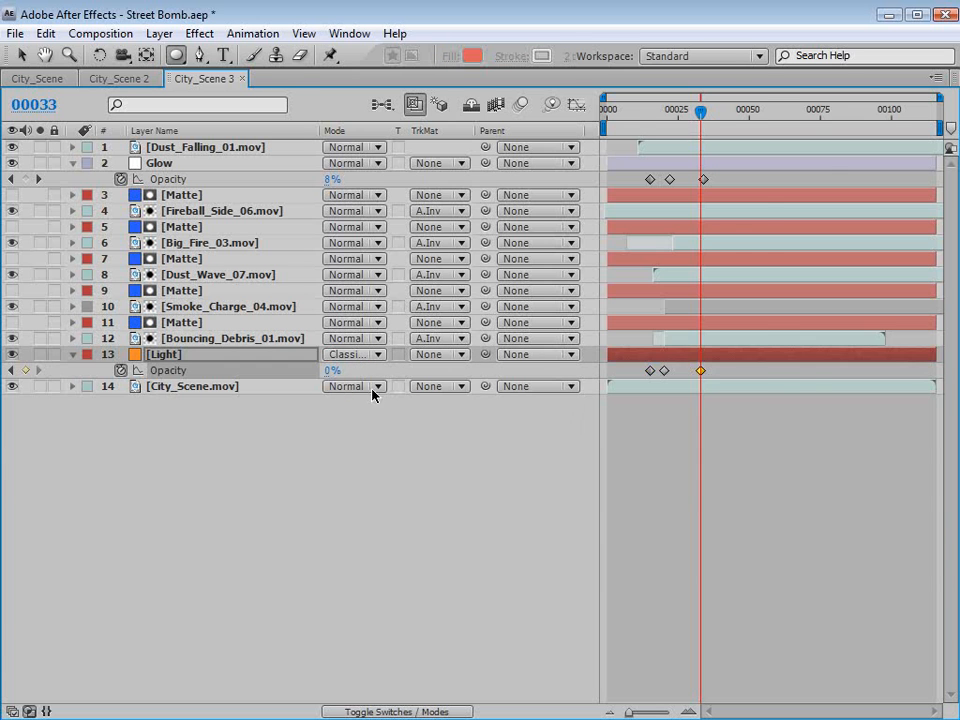
Check the light against the fireball and raise the Light layer's opacity keyframe at frame 20 to 83%.
{"action": "key", "text": "grave"}
{"action": "left_click", "coordinate": [623, 587]}
{"action": "left_click_drag", "start_coordinate": [642, 523], "coordinate": [662, 527]}
{"action": "scroll", "coordinate": [675, 629], "scroll_direction": "down", "scroll_amount": 3}
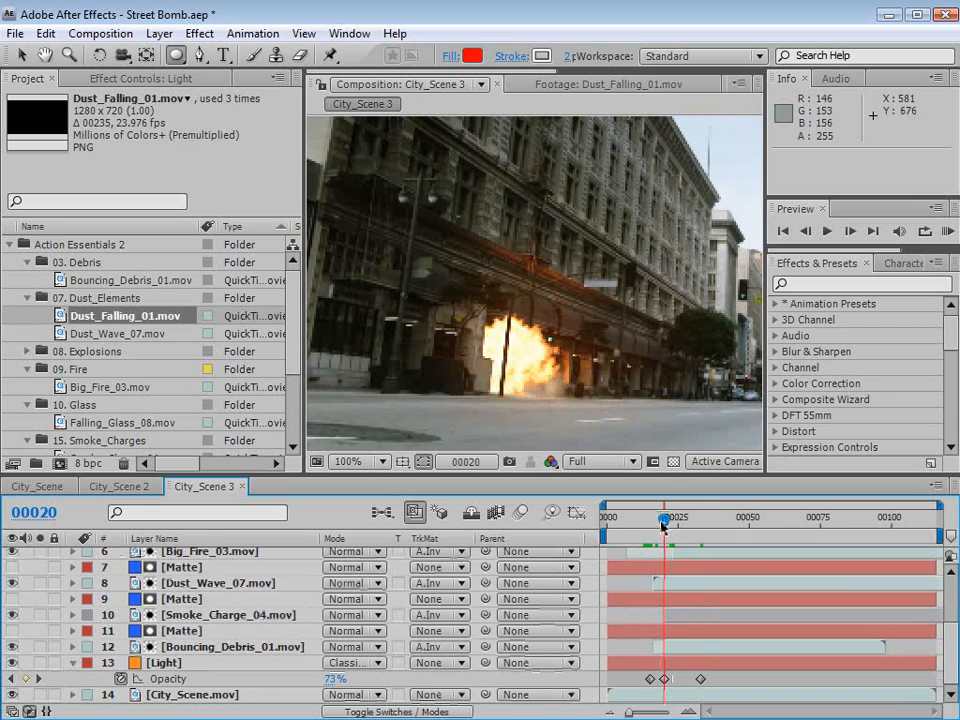
{"action": "left_click_drag", "start_coordinate": [334, 679], "coordinate": [336, 679]}
{"action": "left_click", "coordinate": [748, 681]}
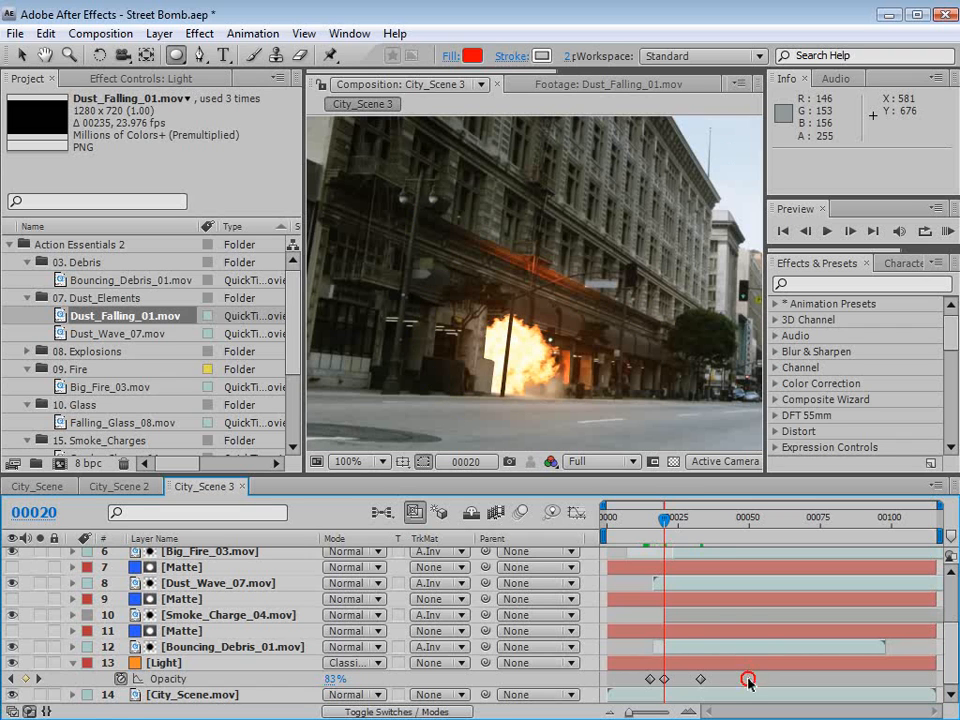
Move the Light layer's peak opacity keyframe to frame 22 and its final keyframe to about frame 55.
{"action": "left_click", "coordinate": [665, 664]}
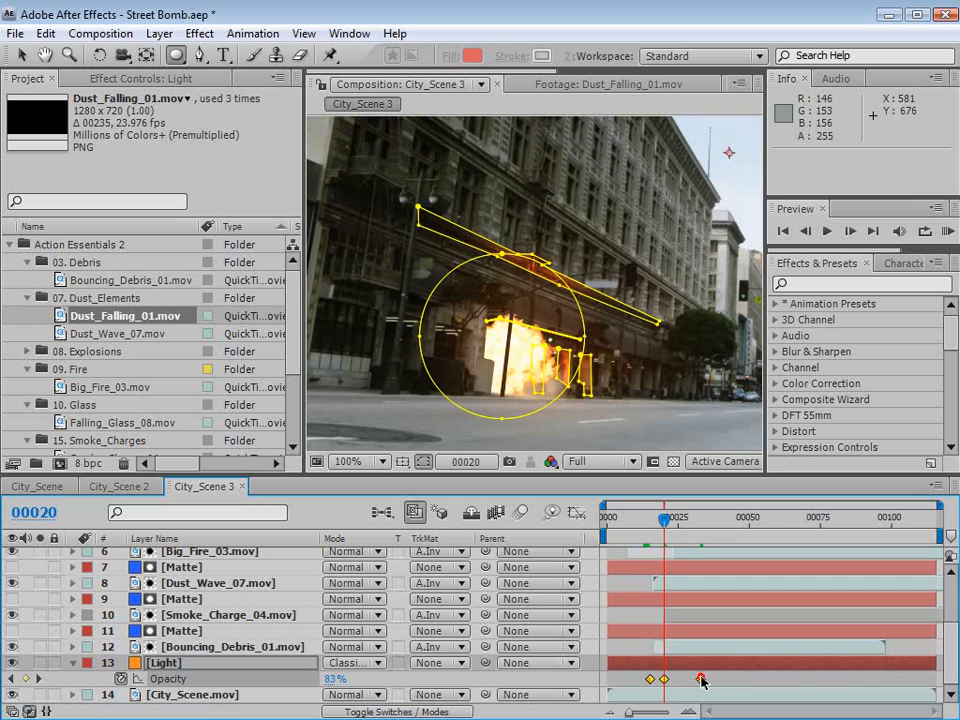
{"action": "left_click_drag", "start_coordinate": [701, 679], "coordinate": [712, 679]}
{"action": "left_click", "coordinate": [731, 682]}
{"action": "left_click_drag", "start_coordinate": [664, 520], "coordinate": [741, 519]}
{"action": "left_click_drag", "start_coordinate": [712, 679], "coordinate": [763, 681]}
{"action": "mouse_move", "coordinate": [664, 520]}
{"action": "left_mouse_down"}
{"action": "mouse_move", "coordinate": [685, 519]}
{"action": "mouse_move", "coordinate": [671, 522]}
{"action": "left_mouse_up"}
Shift the Fireball_Side_06.mov layer 10 pixels to the right, to position 443, 568.
{"action": "key", "text": "space"}
{"action": "left_click_drag", "start_coordinate": [259, 622], "coordinate": [264, 677]}
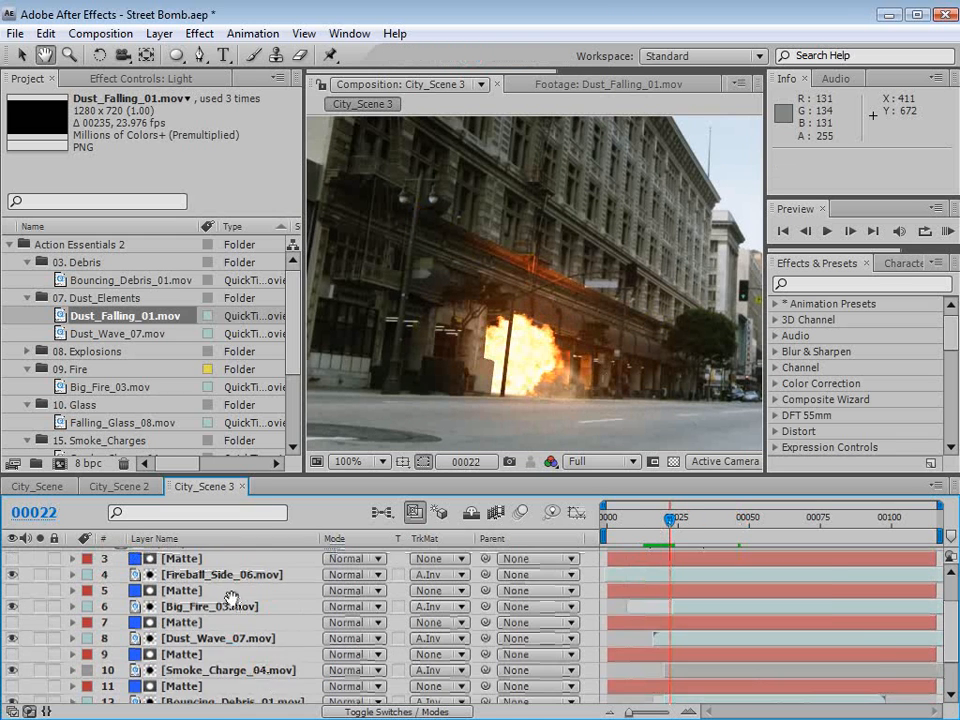
{"action": "left_click_drag", "start_coordinate": [231, 598], "coordinate": [229, 632]}
{"action": "left_click", "coordinate": [192, 610]}
{"action": "key", "text": "v"}
{"action": "left_click_drag", "start_coordinate": [508, 351], "coordinate": [518, 351]}
Nudge the upper points at the left end of the Light layer's thin awning mask to widen it slightly above the fireball.
{"action": "scroll", "coordinate": [512, 358], "scroll_direction": "up", "scroll_amount": 2}
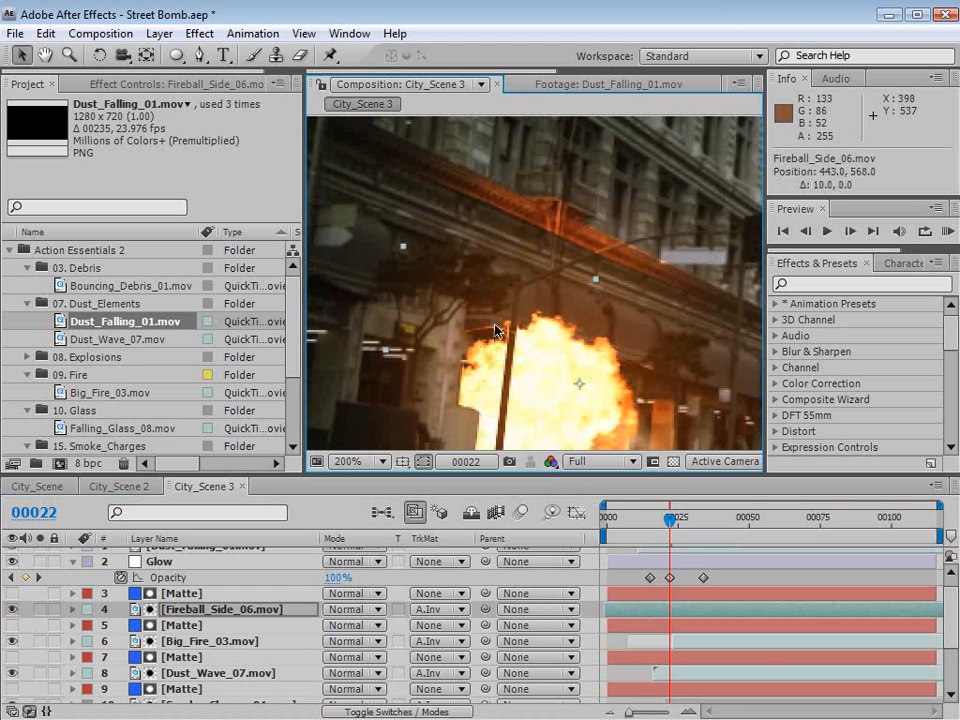
{"action": "key", "text": "space"}
{"action": "left_click_drag", "start_coordinate": [240, 656], "coordinate": [229, 566]}
{"action": "left_click", "coordinate": [169, 662]}
{"action": "scroll", "coordinate": [499, 313], "scroll_direction": "up", "scroll_amount": 1}
{"action": "key", "text": "space"}
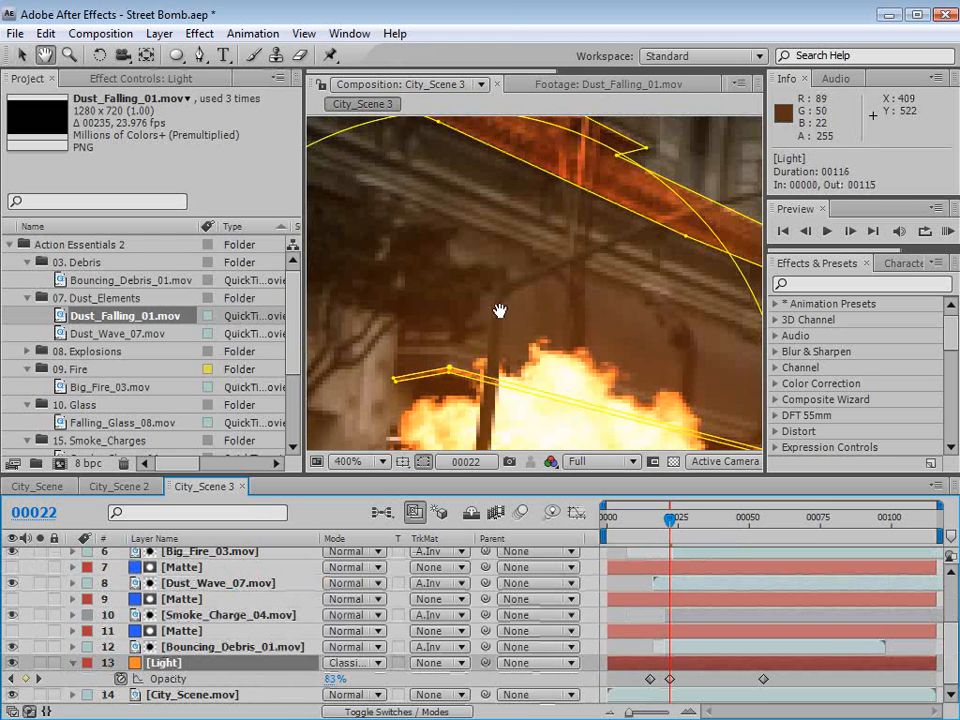
{"action": "left_click_drag", "start_coordinate": [432, 383], "coordinate": [499, 327]}
{"action": "left_click", "coordinate": [514, 315]}
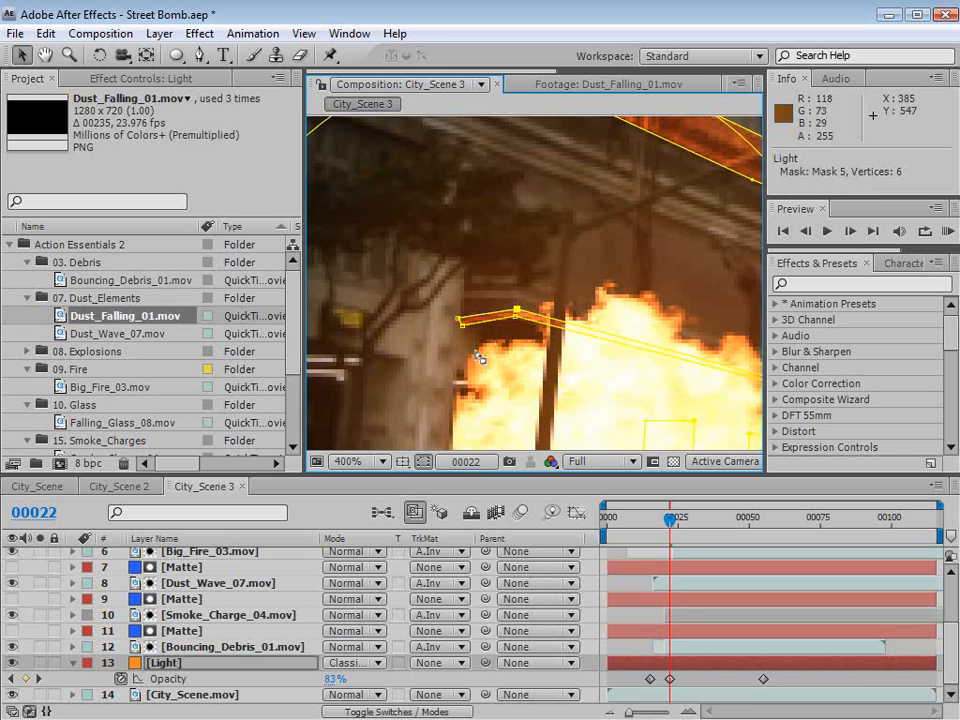
{"action": "left_click", "coordinate": [725, 683]}
{"action": "scroll", "coordinate": [578, 343], "scroll_direction": "down", "scroll_amount": 1}
{"action": "key", "text": "space"}
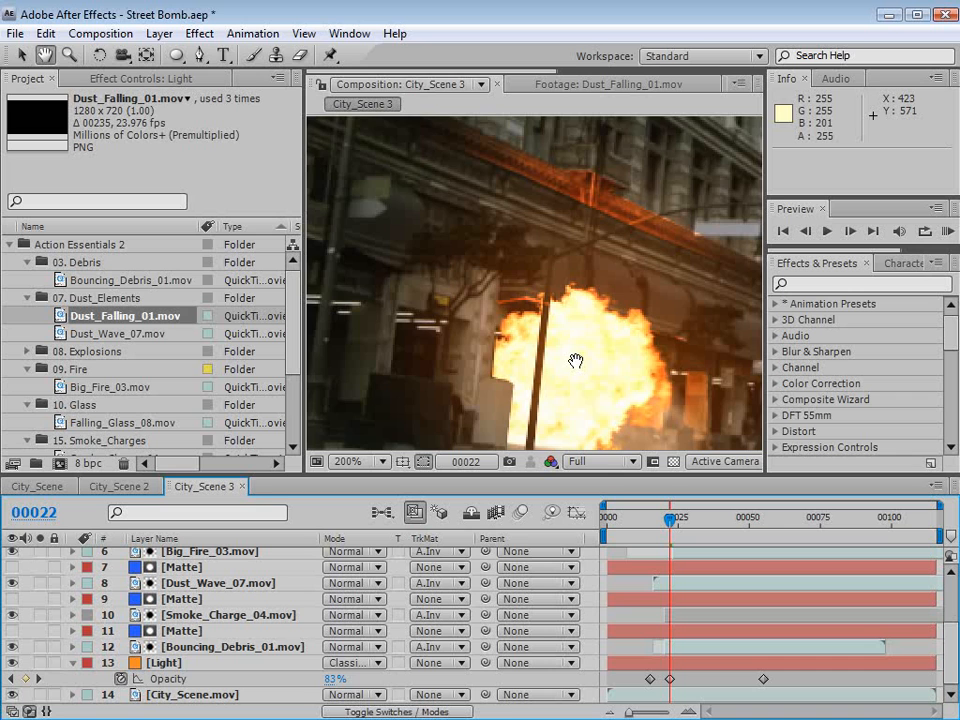
{"action": "left_click_drag", "start_coordinate": [576, 361], "coordinate": [525, 362]}
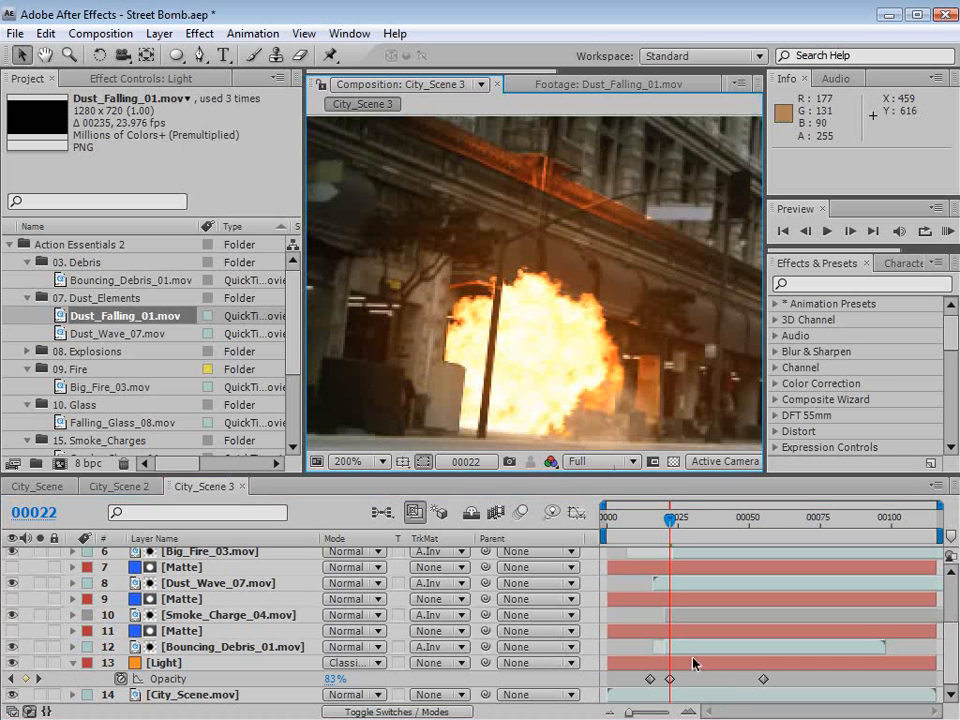
Extend the right end of the Light layer's thin awning mask farther down along the awning, beyond the fireball.
{"action": "left_click", "coordinate": [655, 663]}
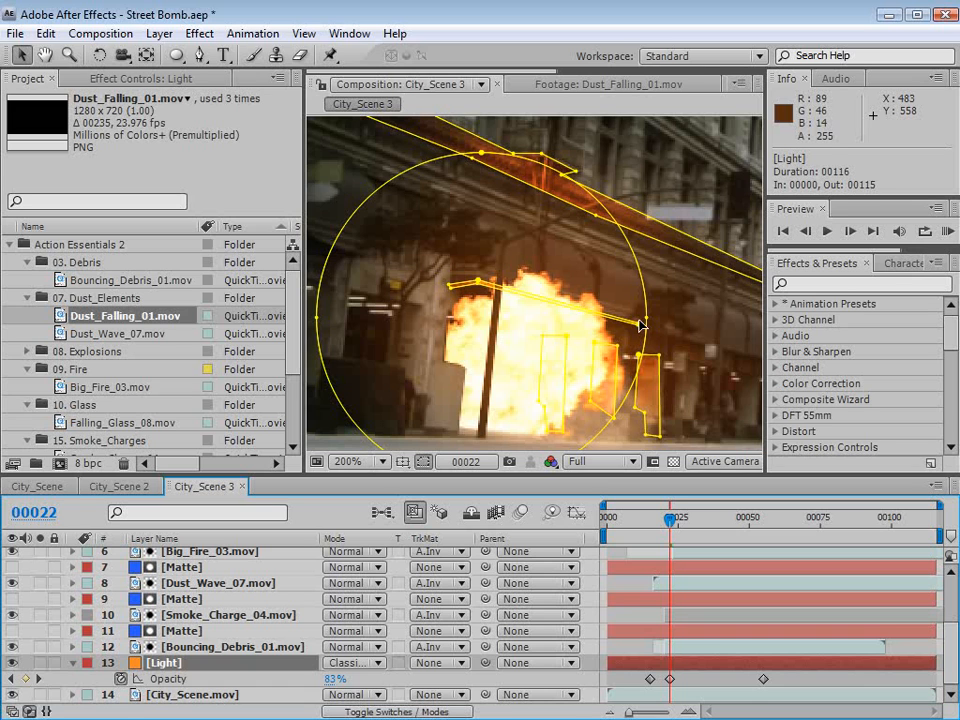
{"action": "left_click_drag", "start_coordinate": [641, 325], "coordinate": [697, 340]}
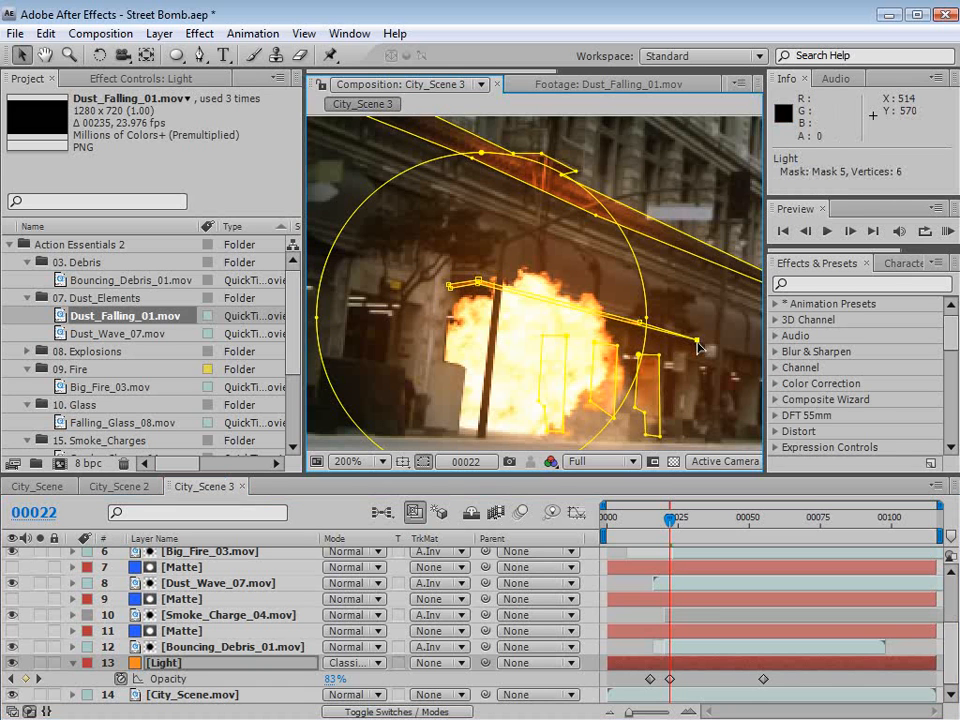
{"action": "left_click", "coordinate": [703, 681]}
Preview the widened awning light over the explosion through frame 47 and save the project.
{"action": "key", "text": "comma"}
{"action": "key", "text": "space"}
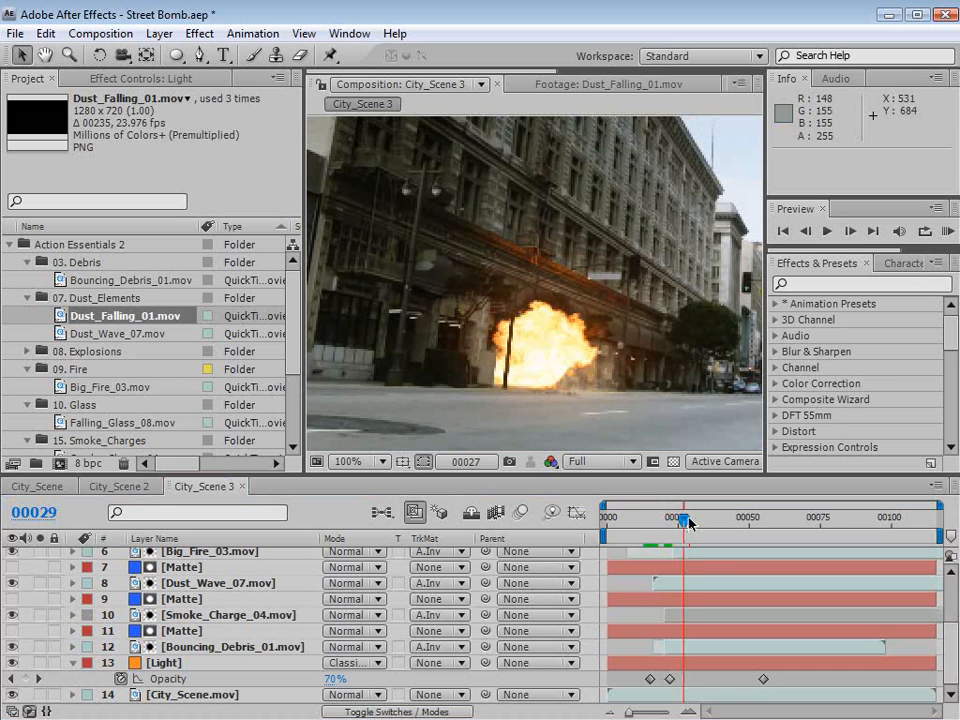
{"action": "key", "text": "ctrl+s"}
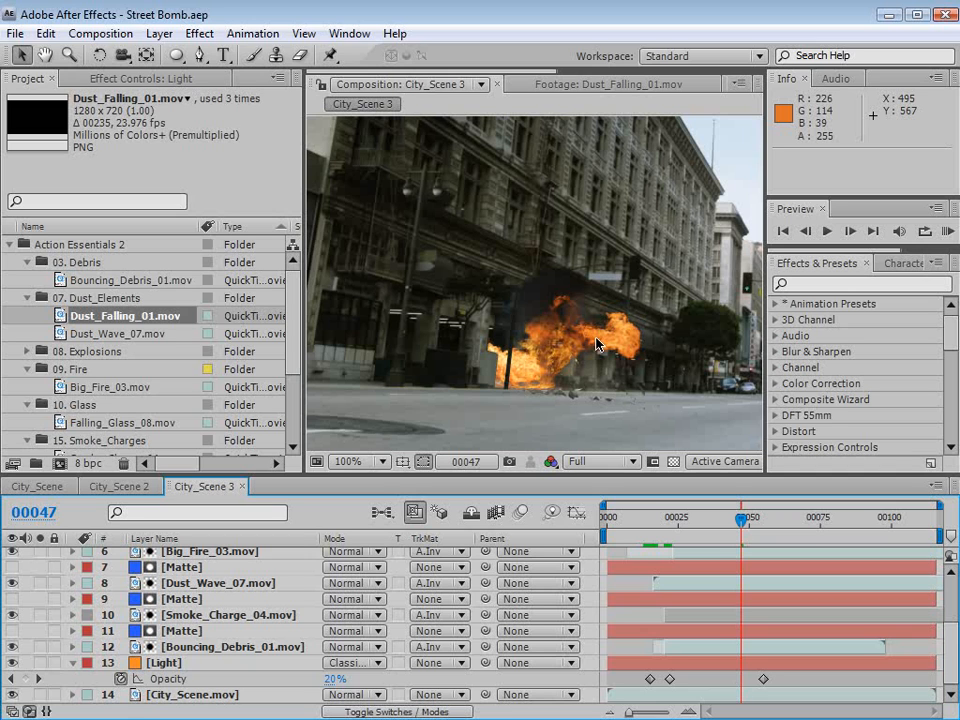
Review the explosion and the fading light in the full street view, ending at frame 49.
{"action": "key", "text": "comma"}
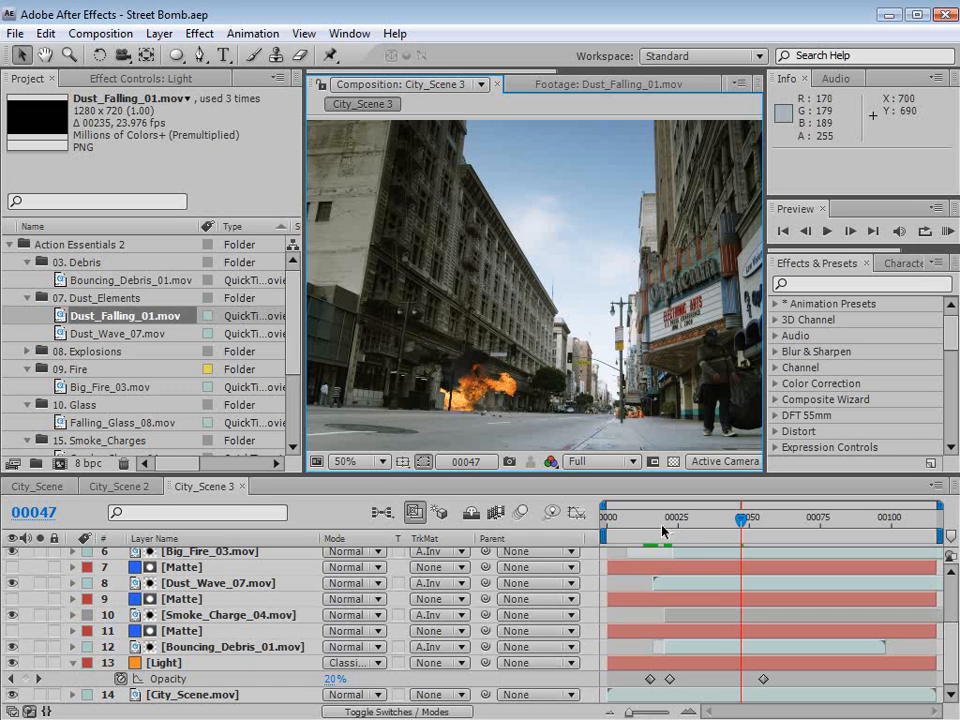
{"action": "left_click_drag", "start_coordinate": [741, 519], "coordinate": [680, 537]}
{"action": "left_click_drag", "start_coordinate": [710, 533], "coordinate": [746, 533]}
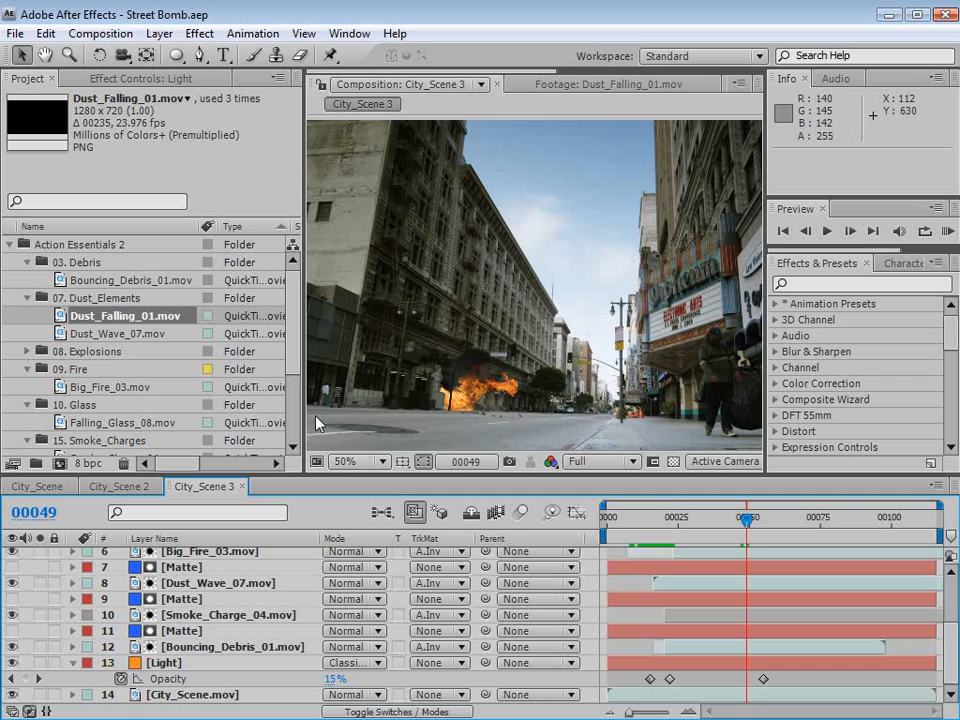
Open the City_Scene 2 composition and examine its explosion up to frame 42 for comparison.
{"action": "left_click", "coordinate": [119, 486]}
{"action": "left_click_drag", "start_coordinate": [664, 521], "coordinate": [709, 528]}
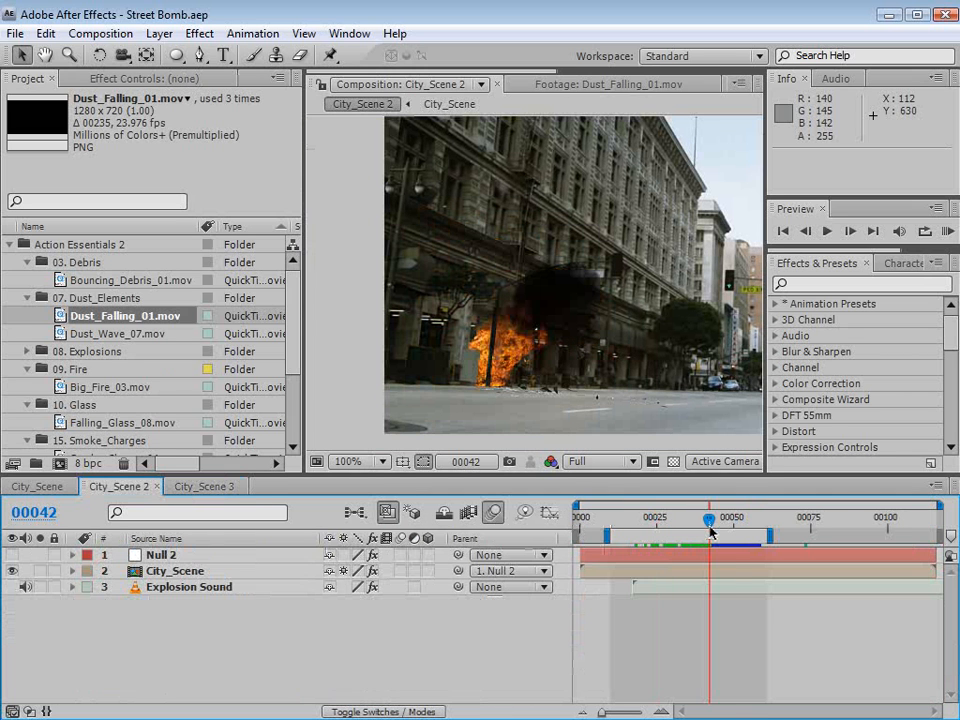